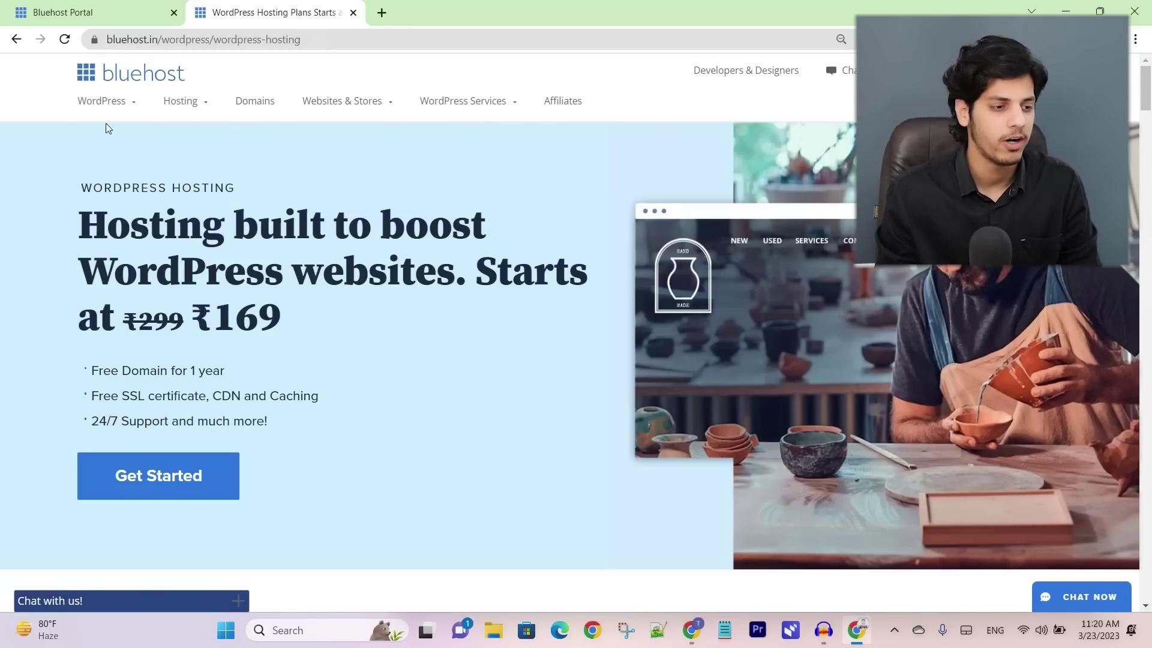
Step: Open the WordPress hosting page and compare the features and prices of the Basic, Plus and Choice Plus plans
mouse_move(103, 120)
click(110, 188)
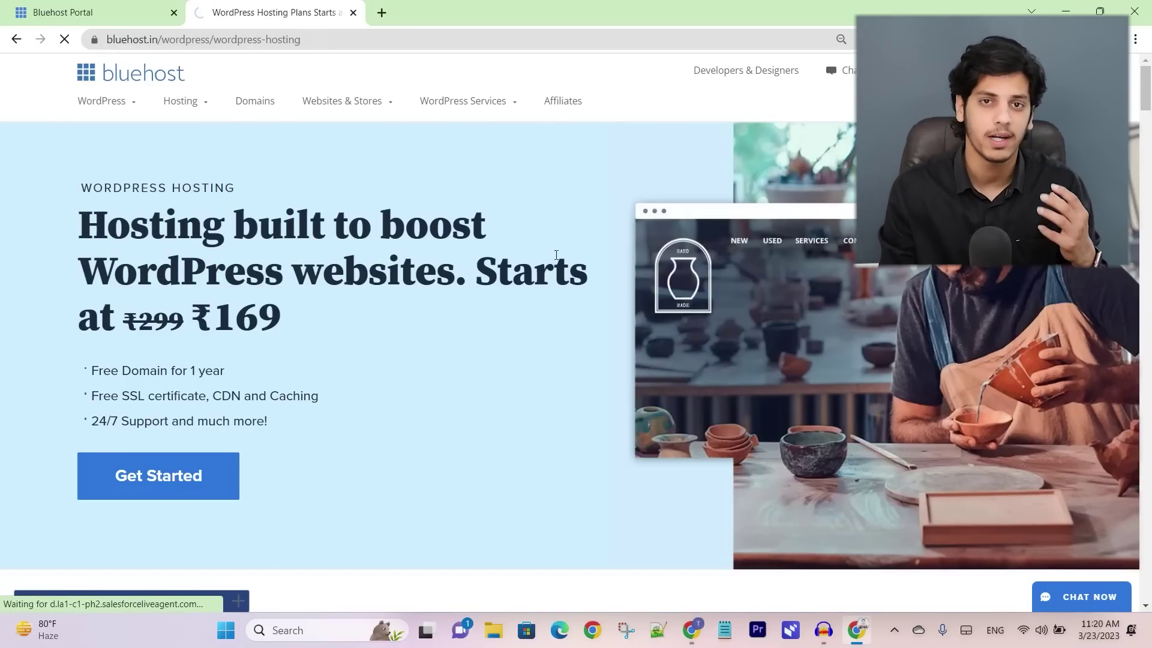
scroll(790, 325, down, 5)
scroll(799, 311, down, 5)
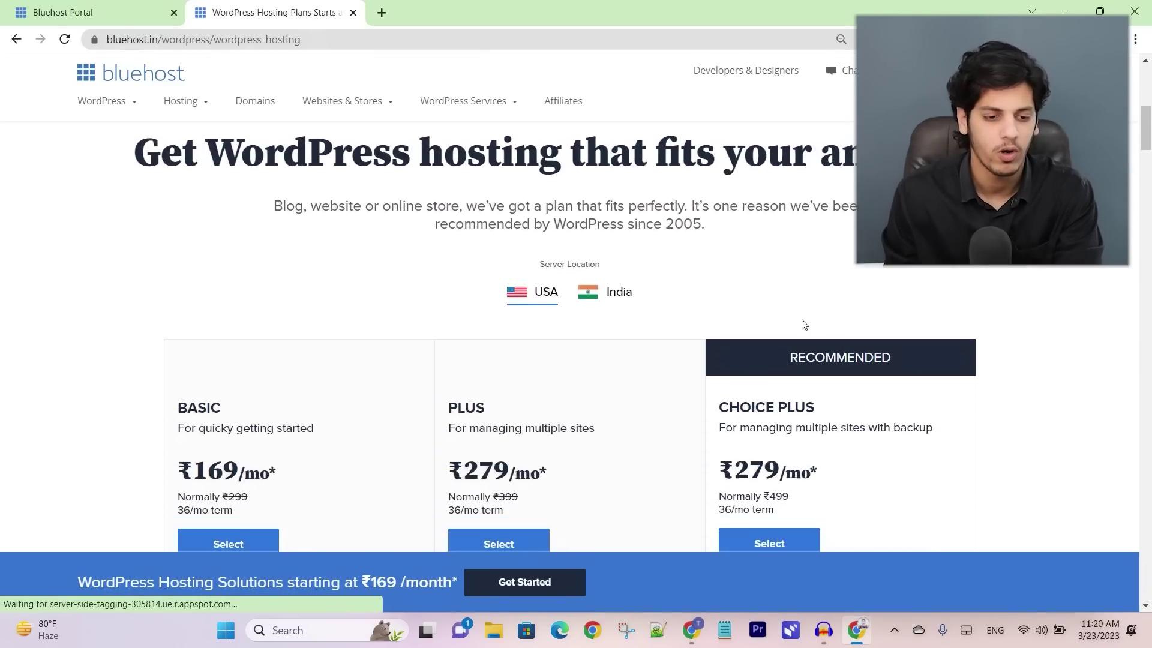
scroll(852, 245, down, 2)
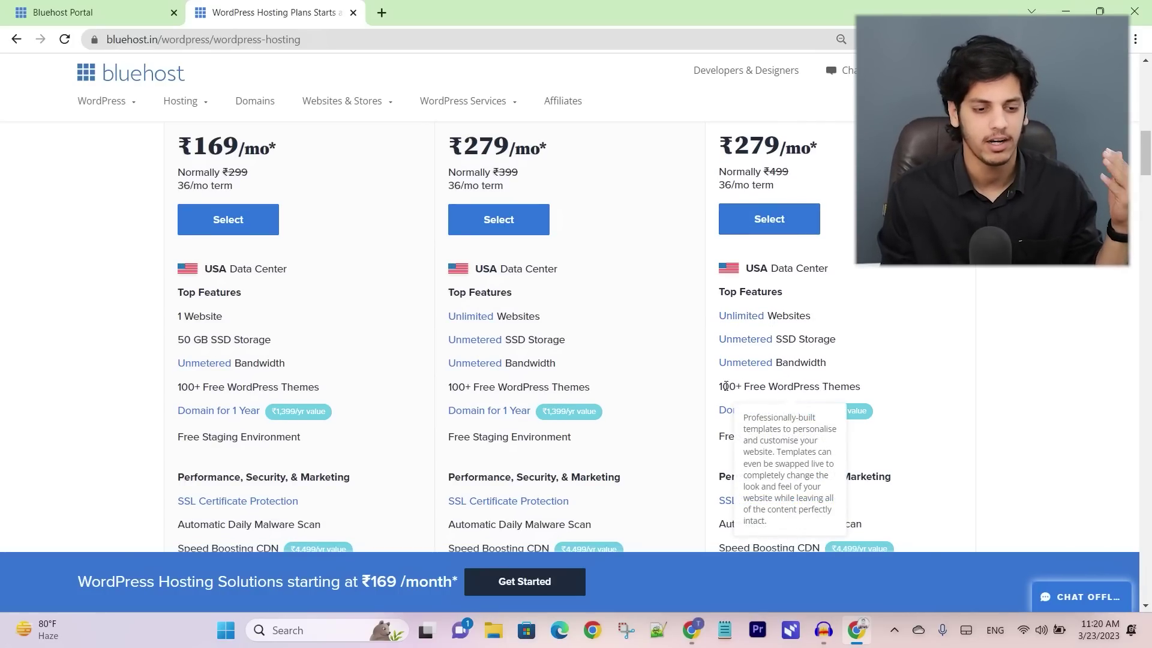
scroll(916, 342, down, 6)
scroll(912, 328, up, 2)
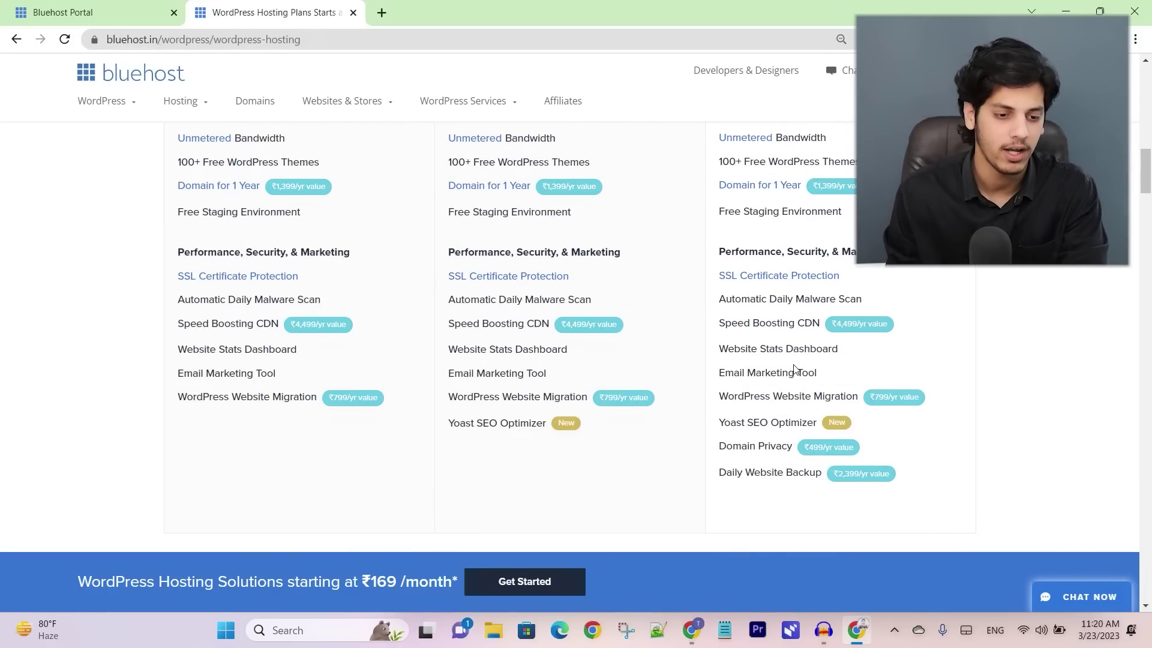
scroll(807, 279, up, 5)
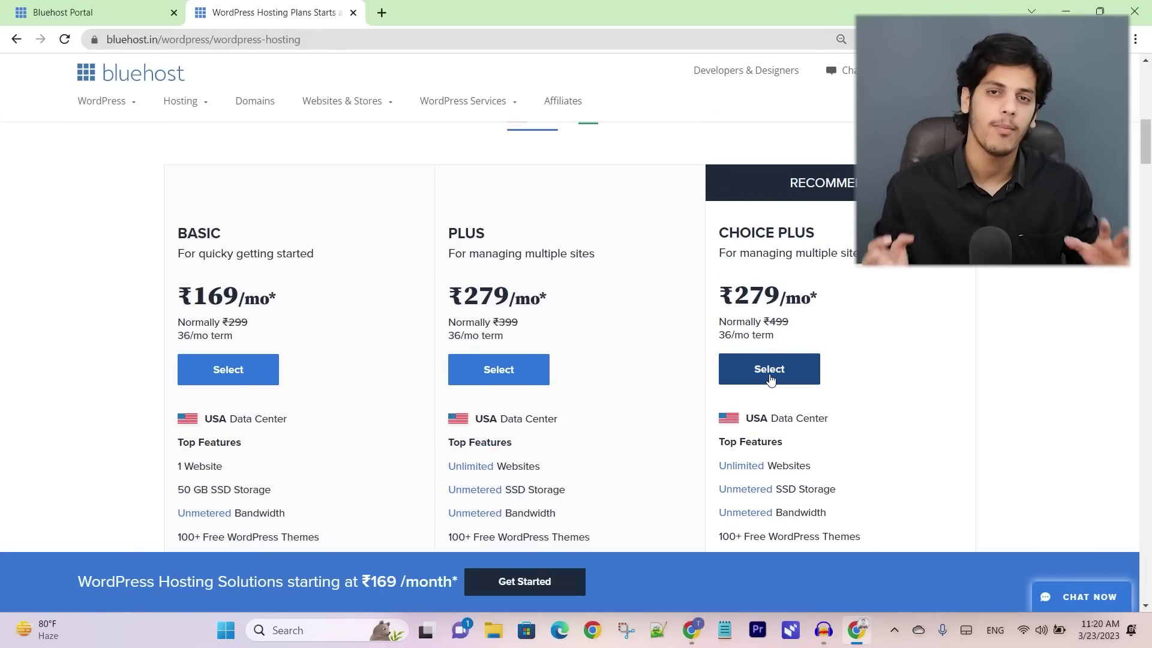
scroll(608, 272, up, 2)
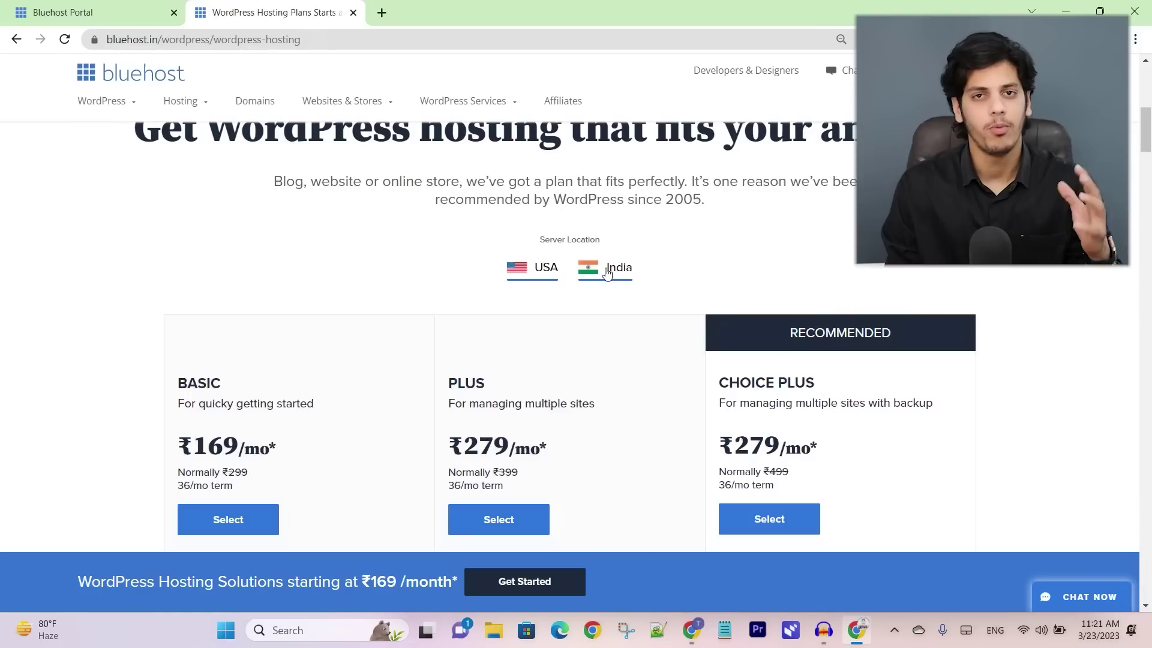
Step: Set the hosting plans' server location to India and look through the plans offered there
click(608, 272)
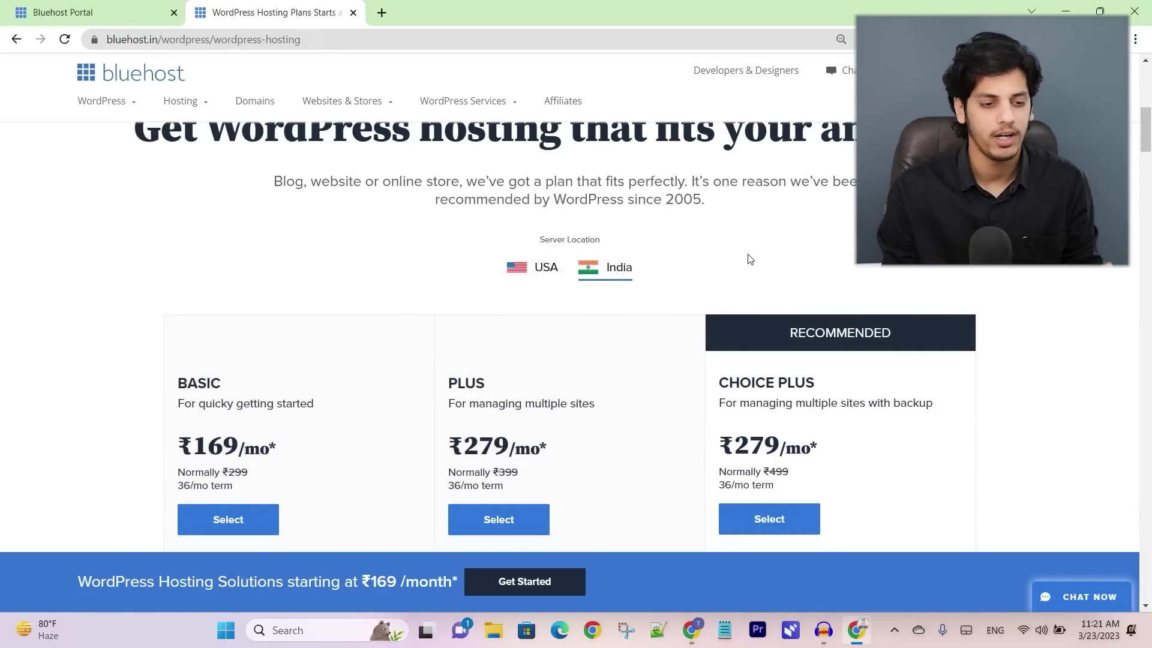
scroll(780, 282, down, 2)
scroll(839, 307, down, 1)
scroll(804, 294, down, 1)
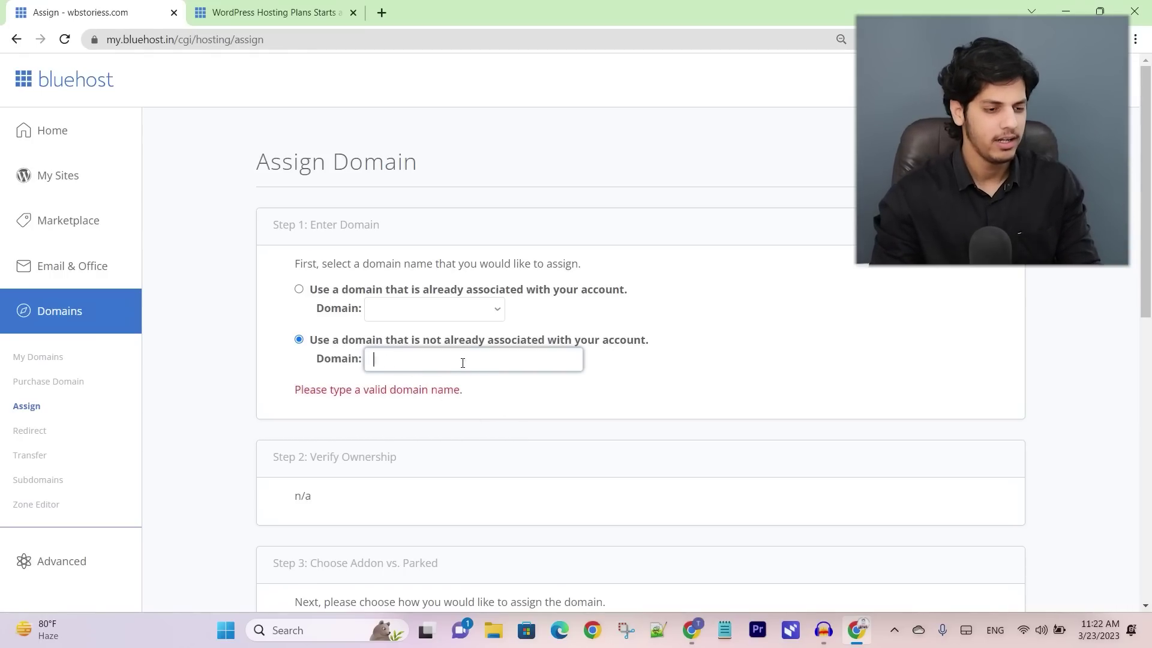
Step: Enter bicepworkout.in as the domain not already associated with the account and check the validation message
text(bicepworkout.in)
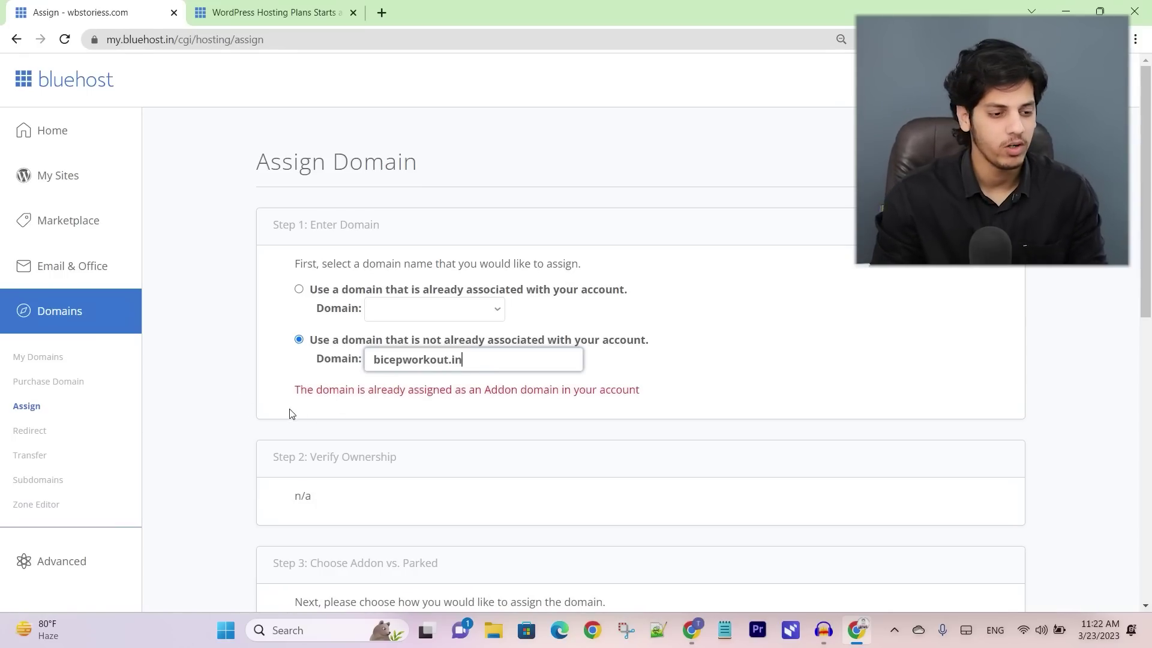
drag(300, 390, 594, 390)
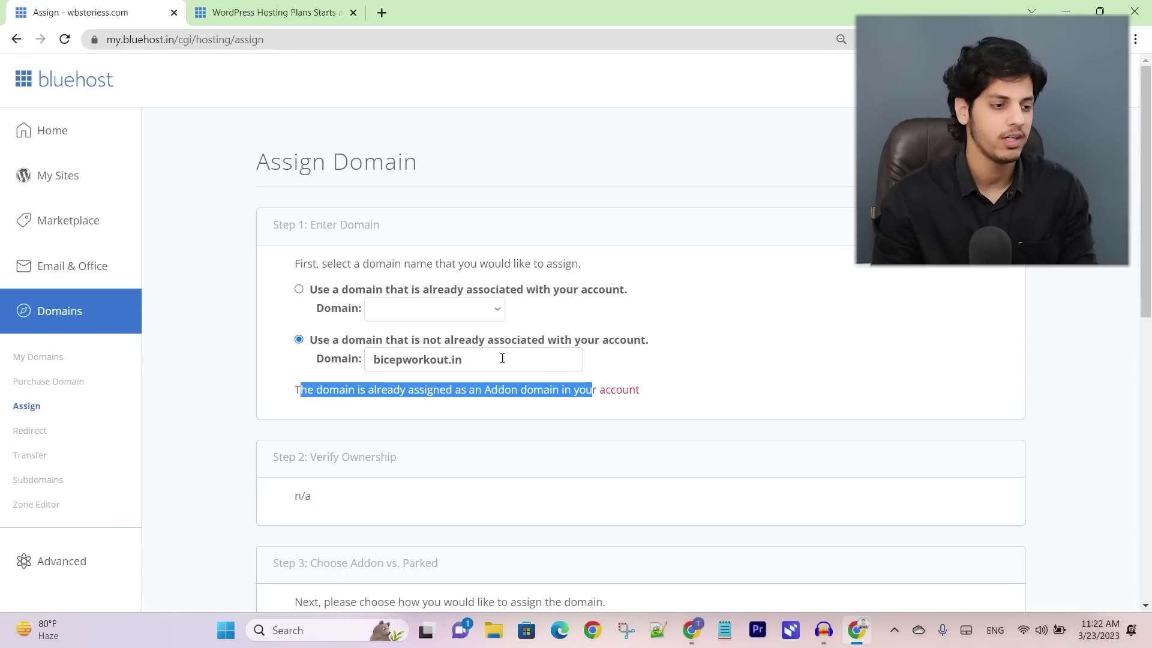
Step: Start creating a new WordPress site from My Sites and expand the advanced email and admin login fields
click(63, 186)
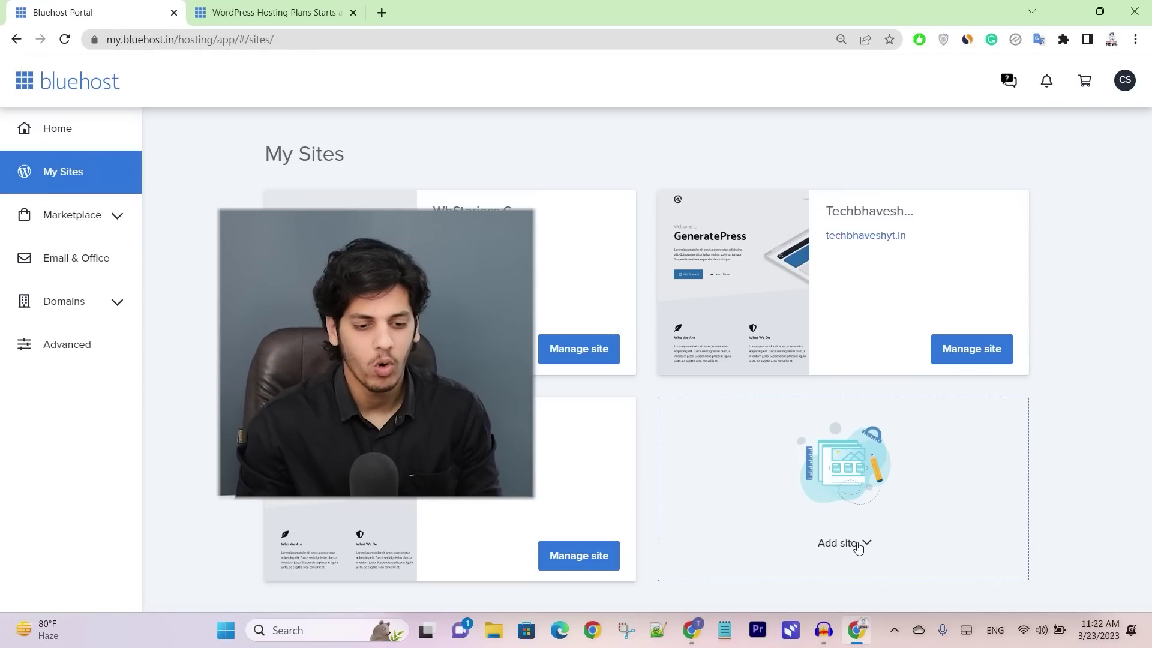
click(857, 544)
click(867, 480)
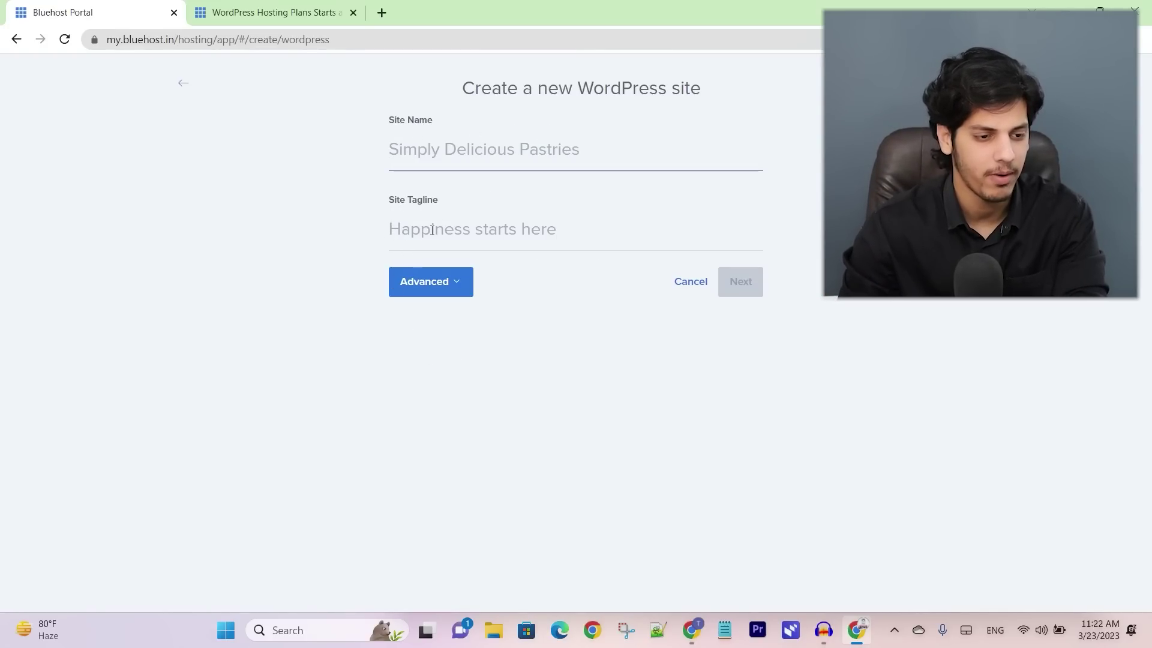
click(441, 290)
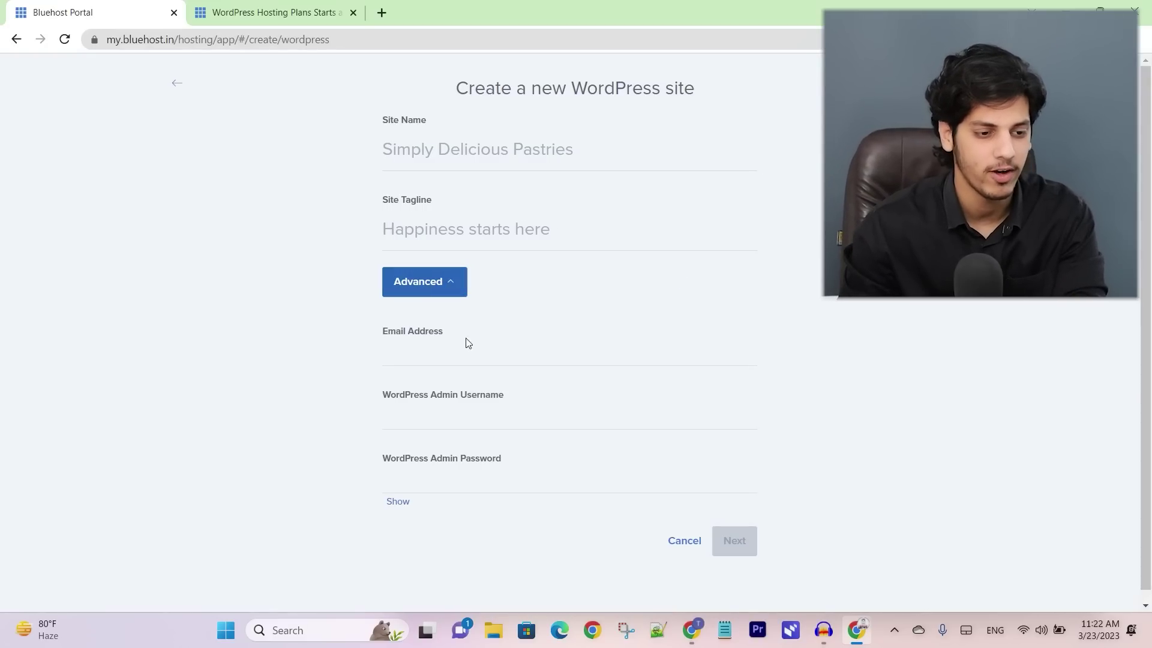
click(412, 347)
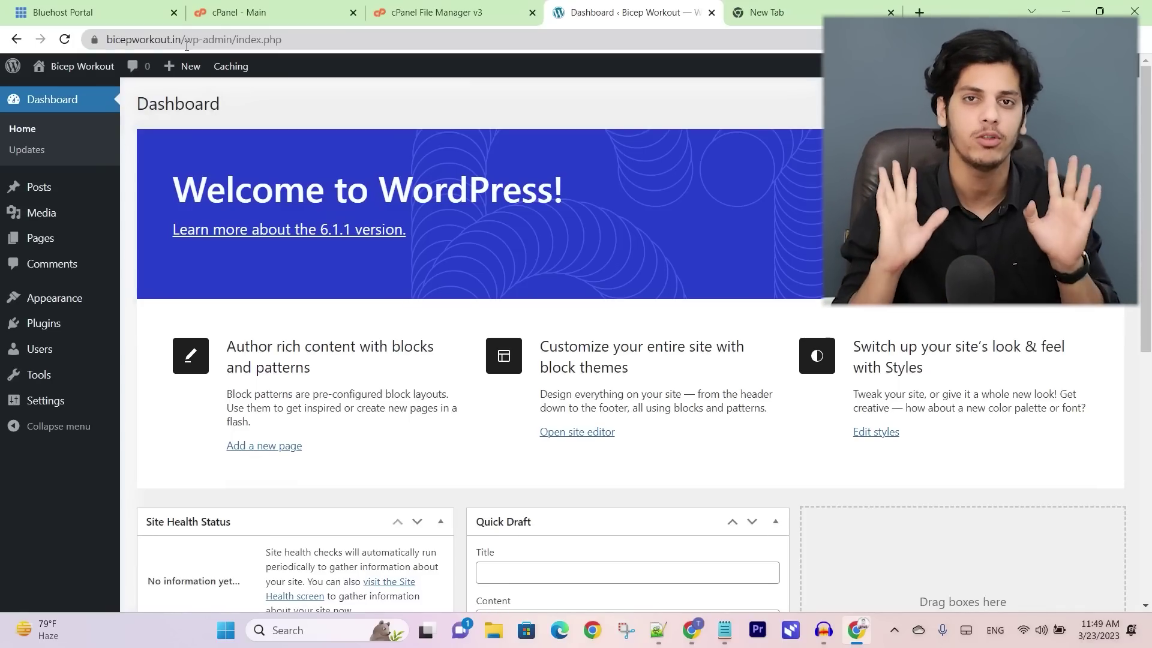
Step: Open the live Bicep Workout site from the WordPress dashboard in a new tab and view it
mouse_move(78, 71)
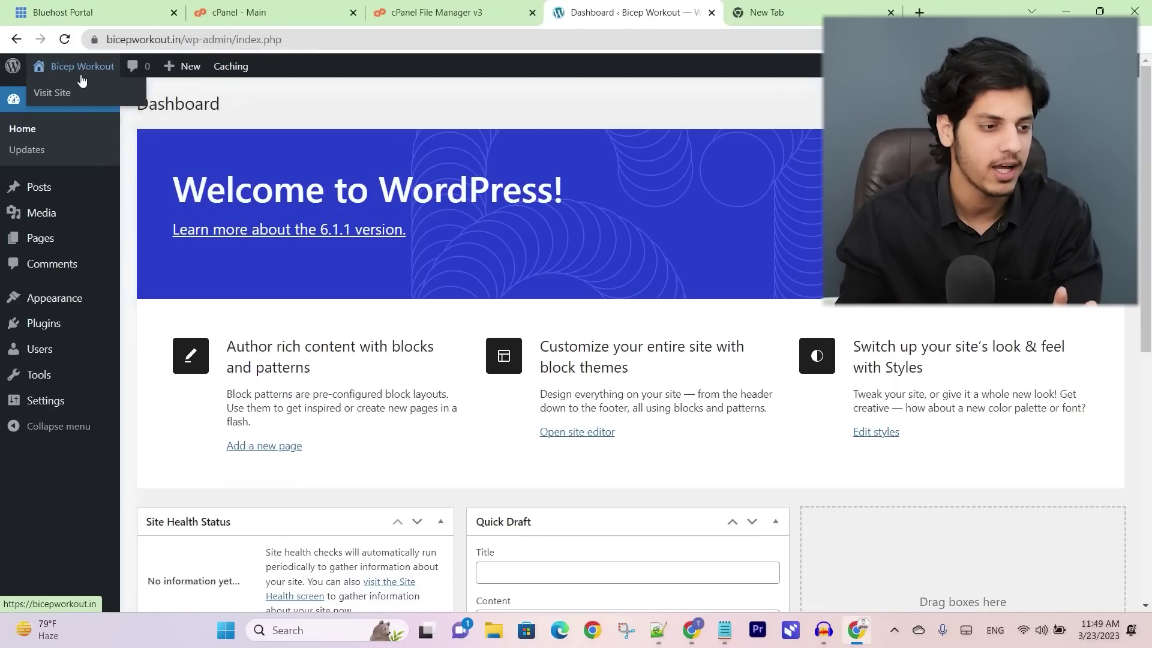
middle_click(75, 96)
click(708, 12)
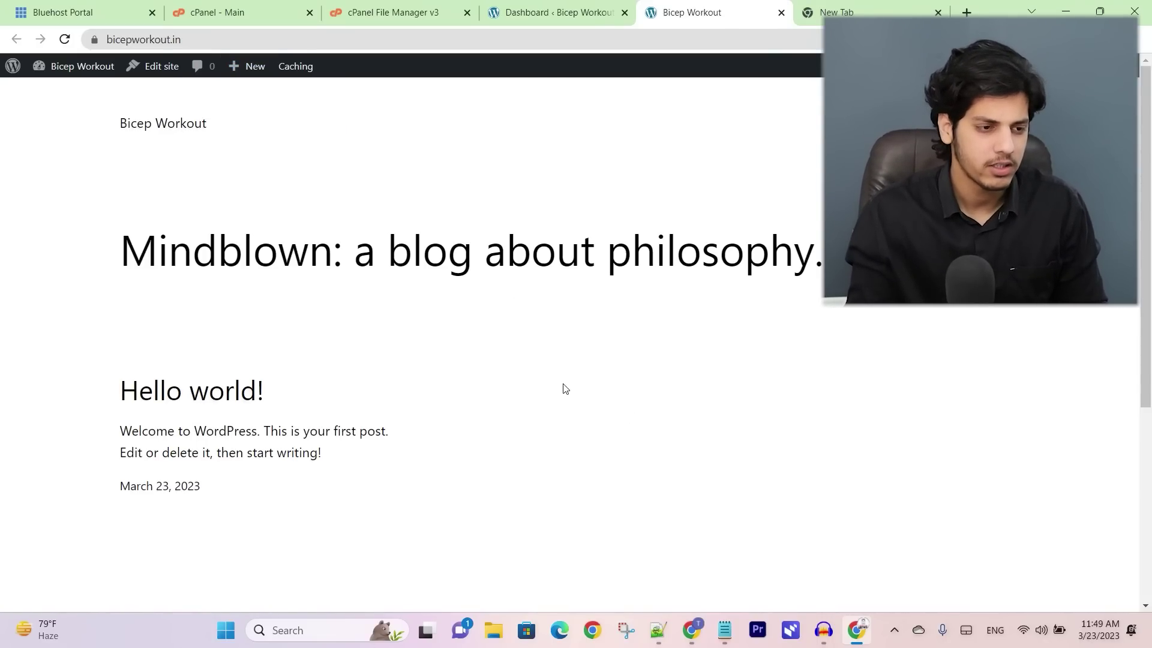
Step: Switch to the Google Docs article, copy "Bicep का साइज कैसे बढ़ाये" from its title and search Google for it in a new tab
click(691, 630)
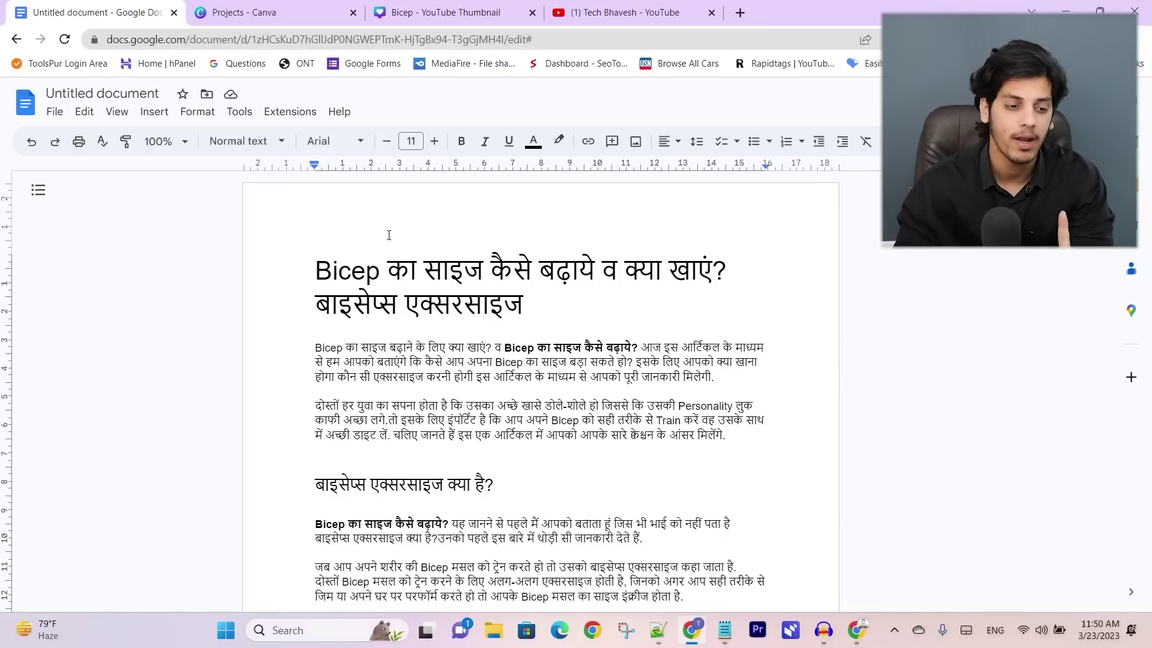
drag(315, 274, 576, 271)
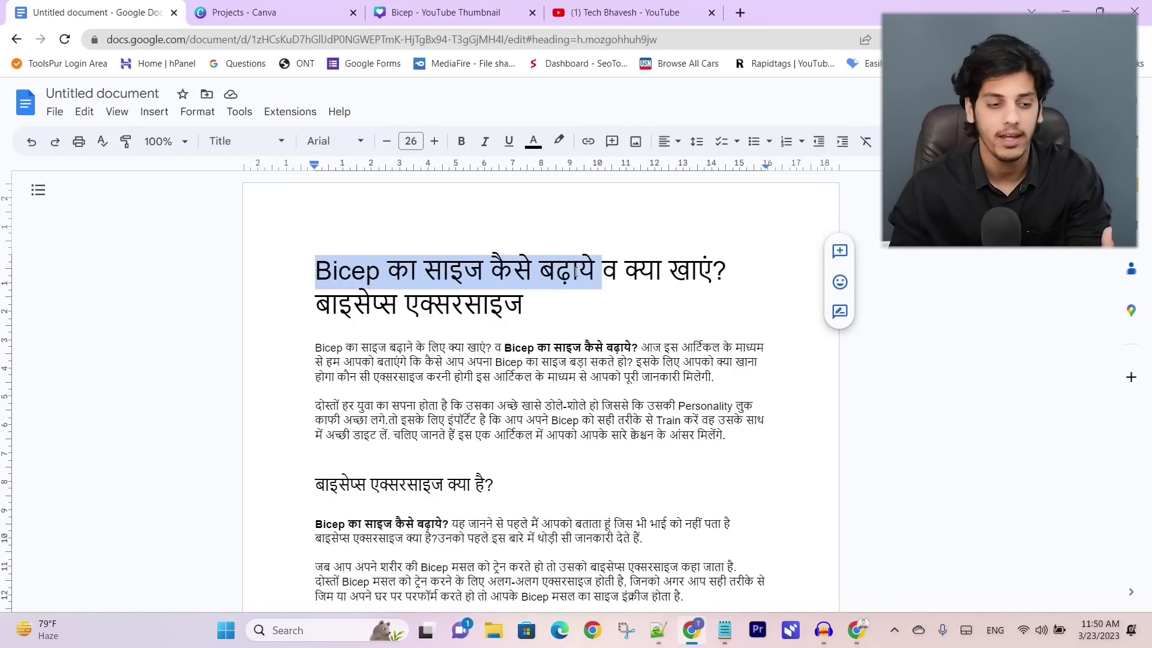
right_click(575, 271)
click(592, 272)
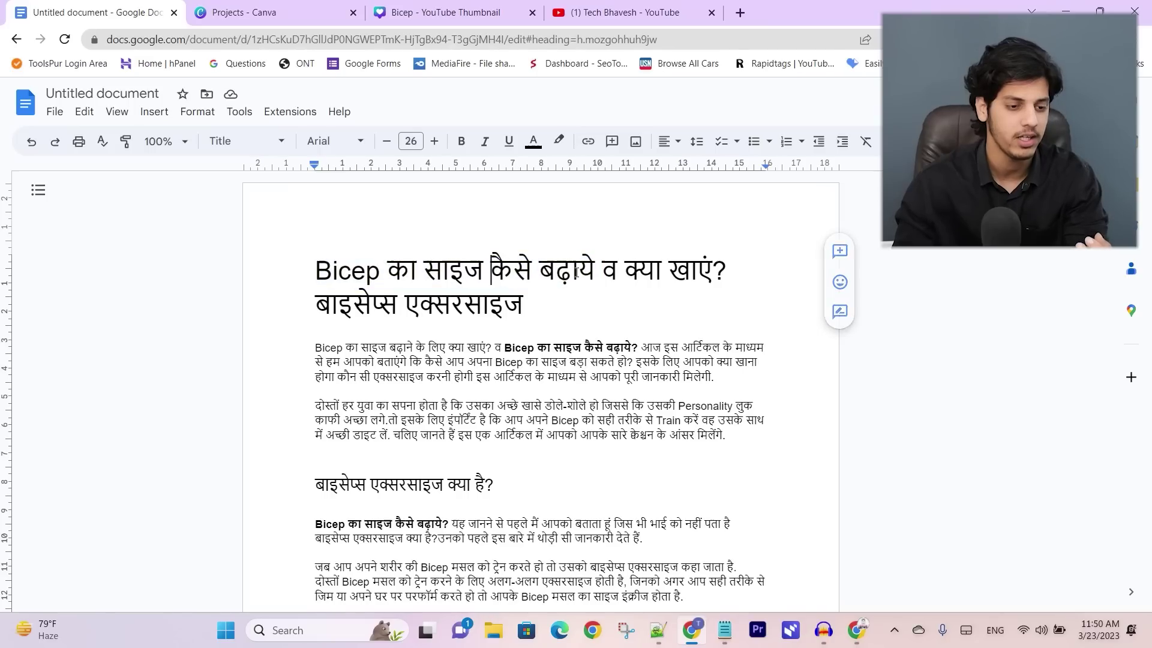
drag(594, 271, 312, 271)
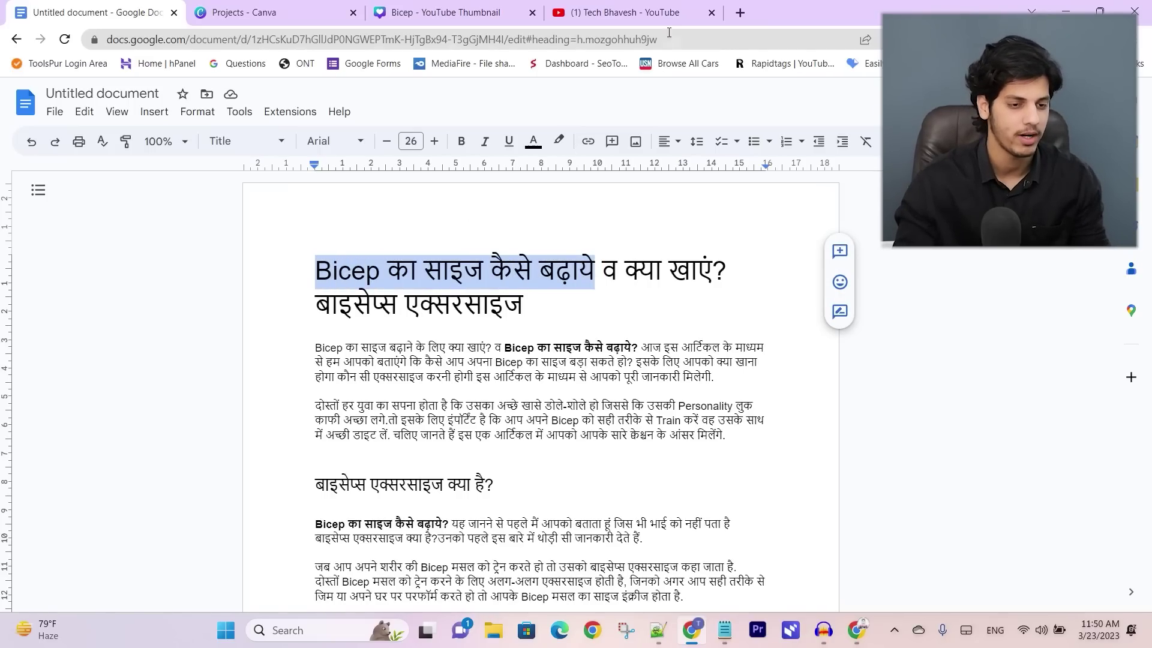
click(740, 12)
key(ctrl+v)
key(Return)
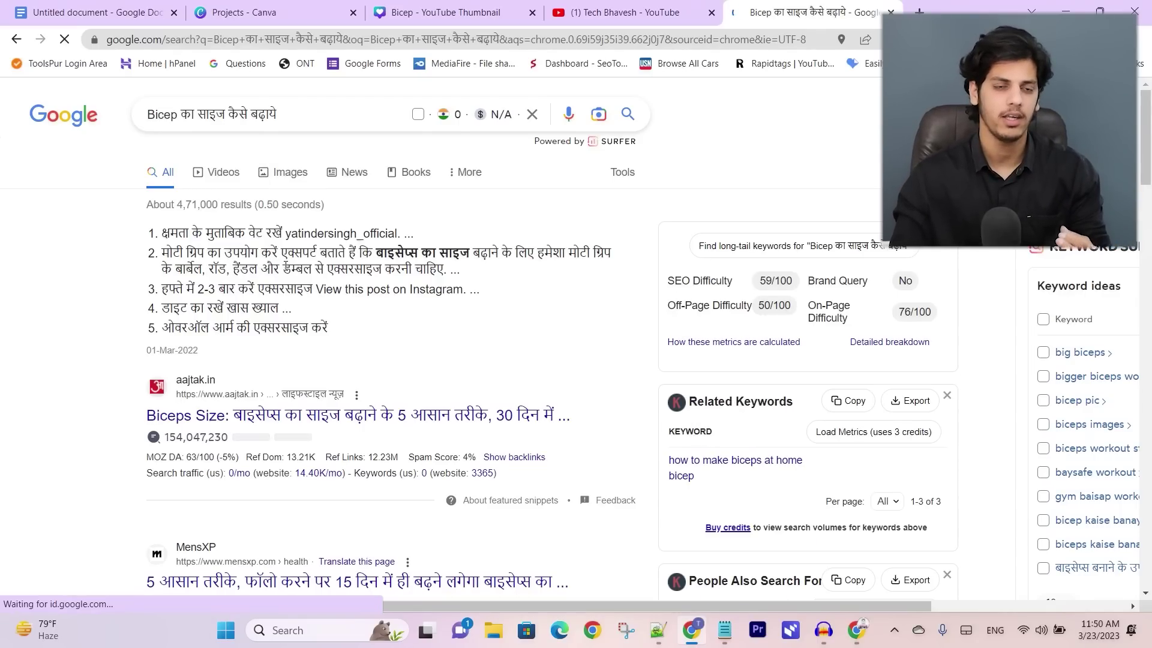
Step: Examine the search results, the Other searches suggestions and the People also ask questions for the keyword
drag(1149, 166, 1151, 553)
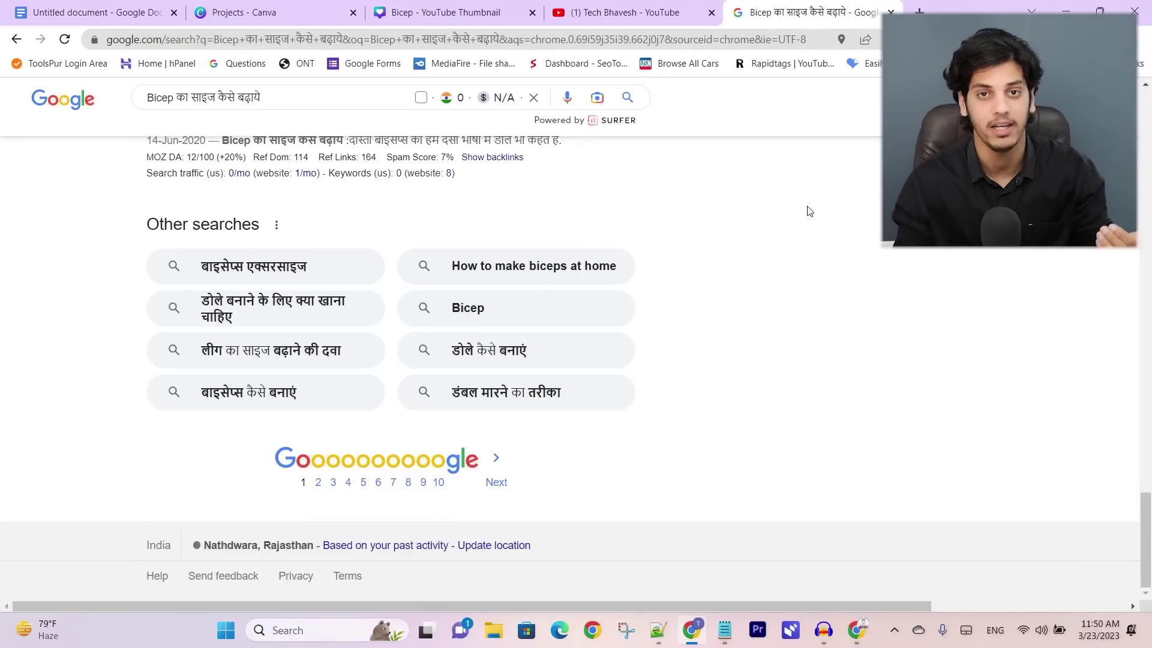
scroll(810, 212, up, 8)
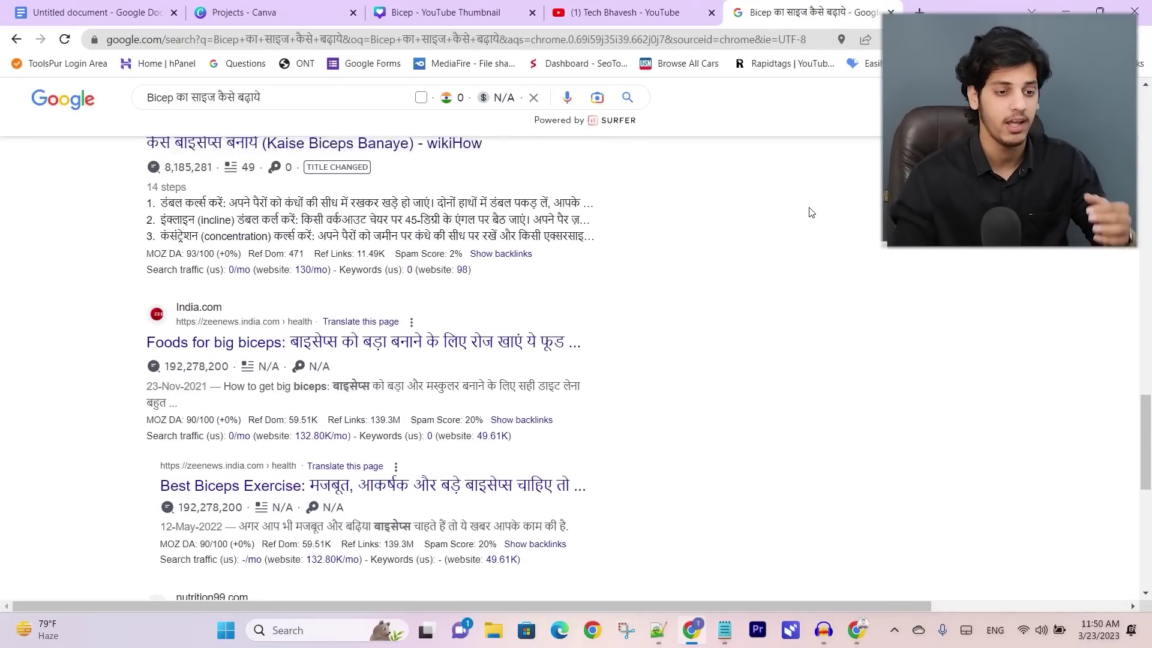
scroll(810, 212, up, 10)
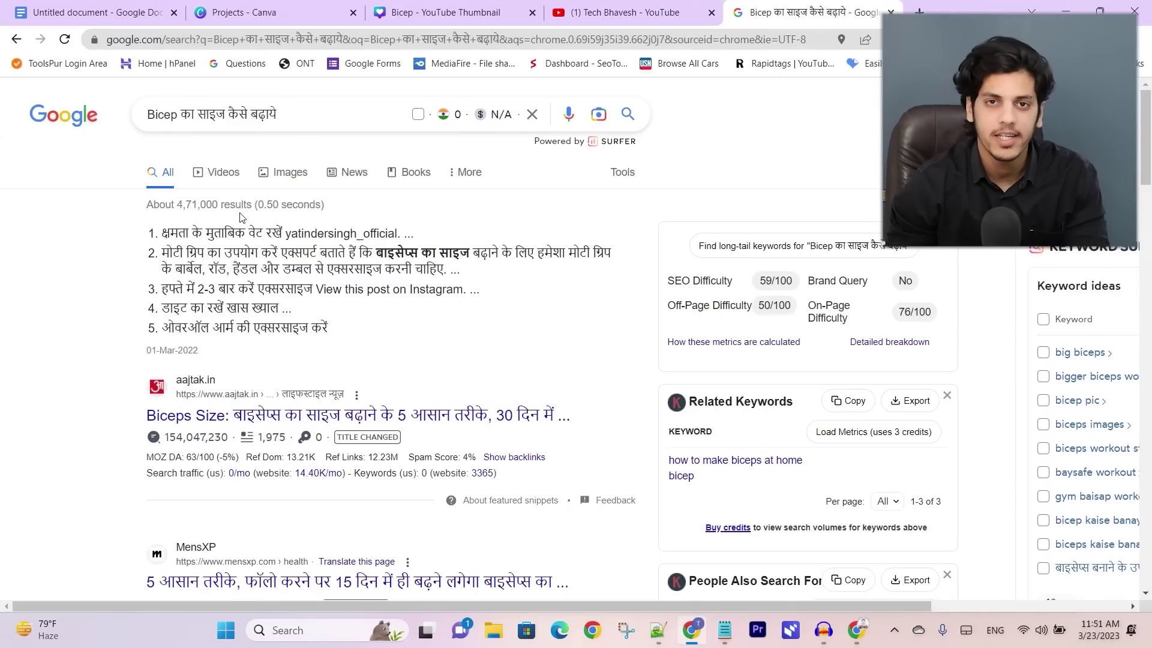
scroll(255, 209, down, 5)
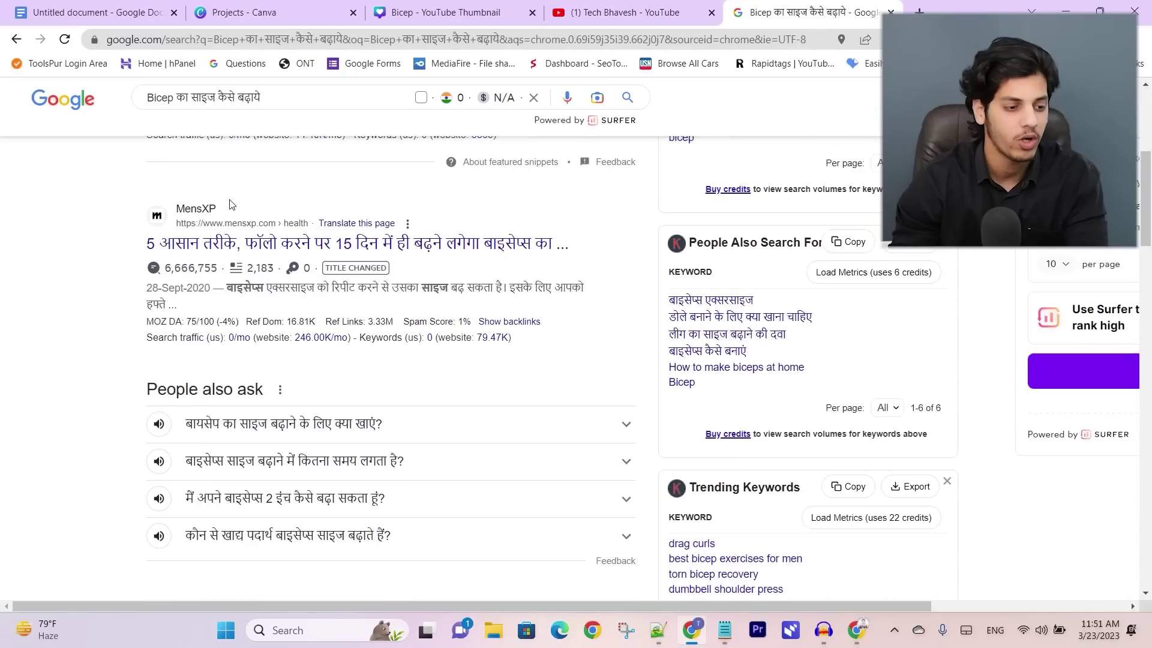
drag(146, 354, 264, 358)
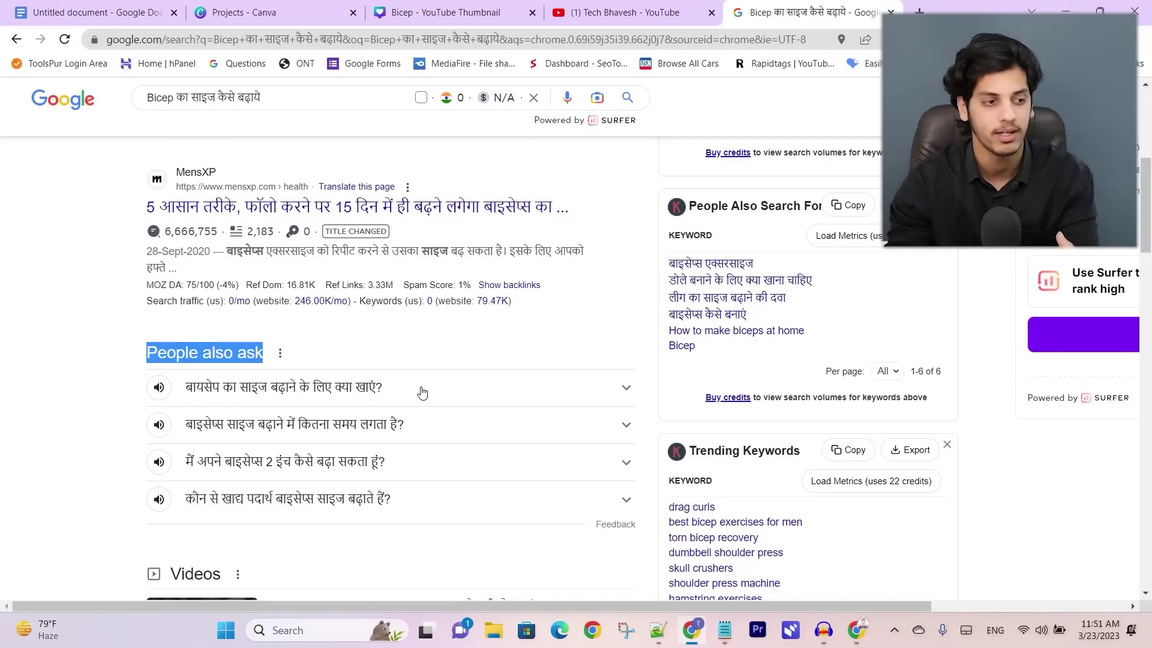
Step: Return to the article and highlight the heading "बायसेप का साइज बढ़ाने के लिए क्या खाएं?"
click(143, 7)
scroll(416, 423, down, 10)
drag(314, 334, 586, 336)
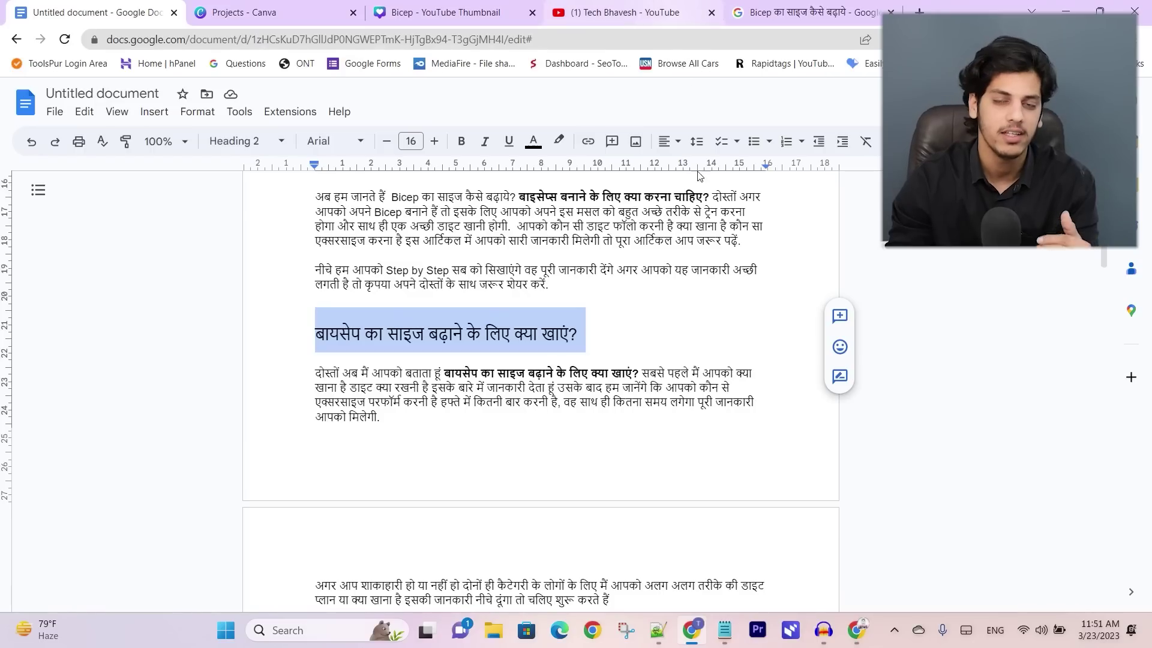
Step: Open the related search "बाइसेप्स एक्सरसाइज" from the Google results and examine its People also ask questions
click(804, 12)
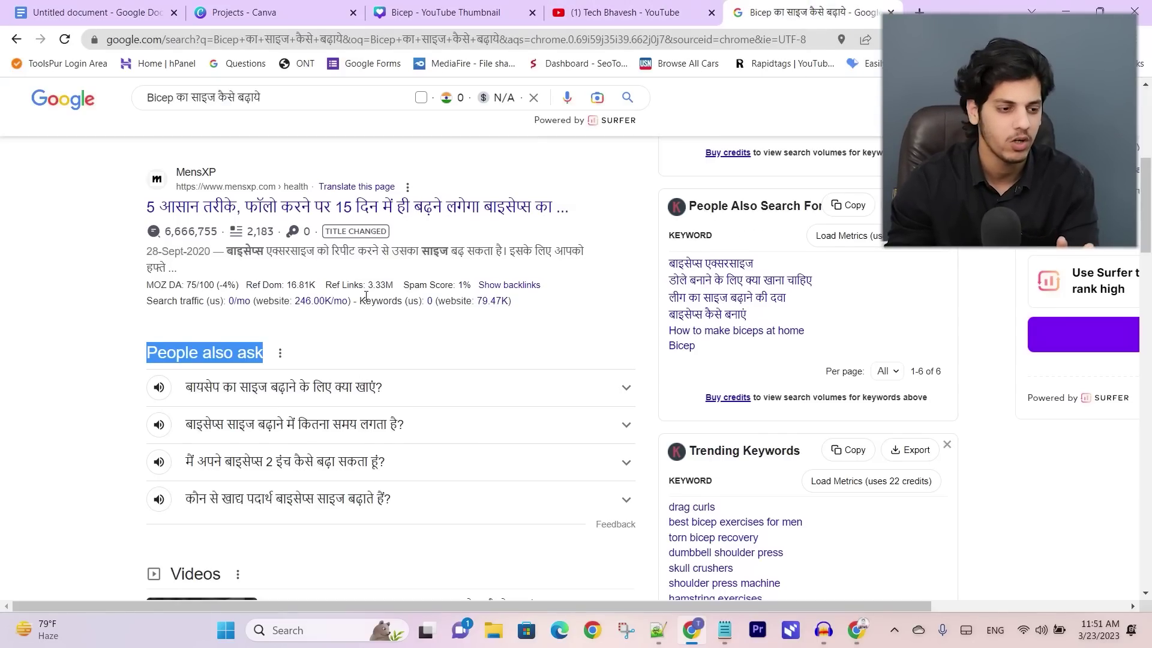
scroll(366, 296, down, 20)
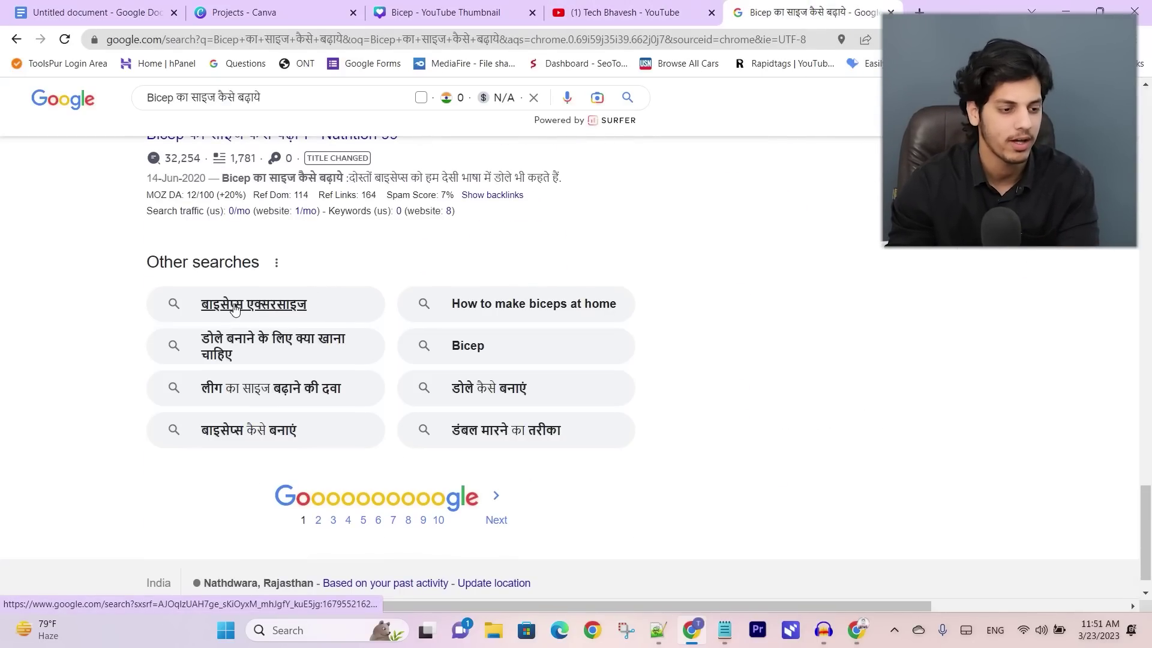
click(234, 307)
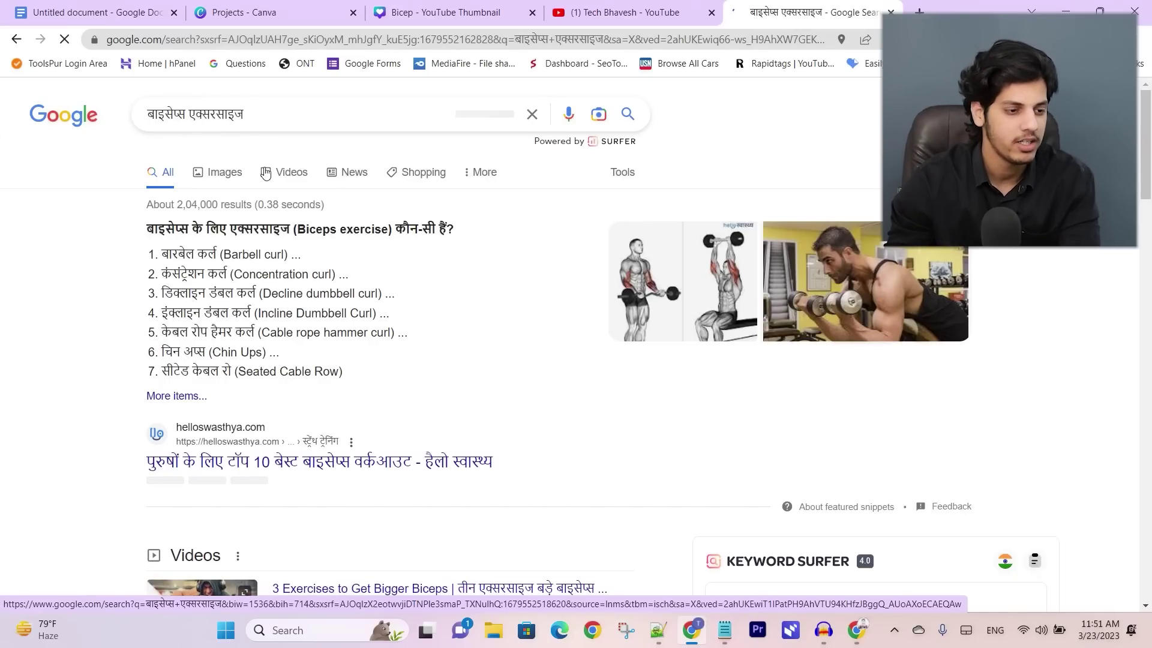
scroll(265, 174, down, 12)
scroll(174, 252, up, 4)
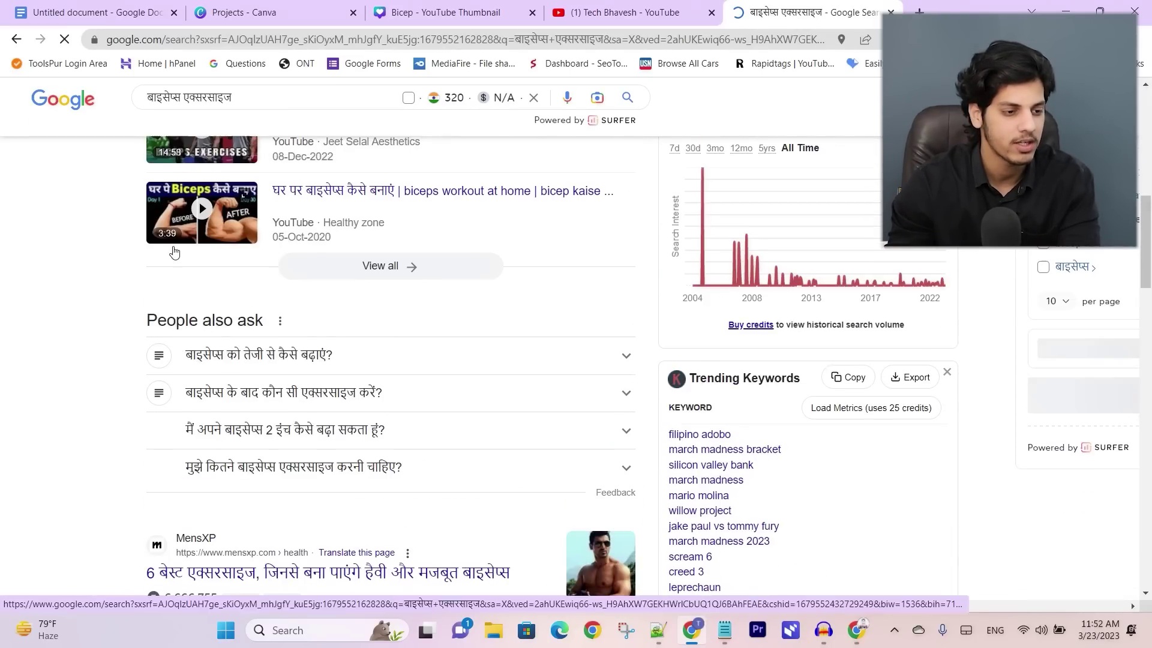
drag(148, 327, 265, 327)
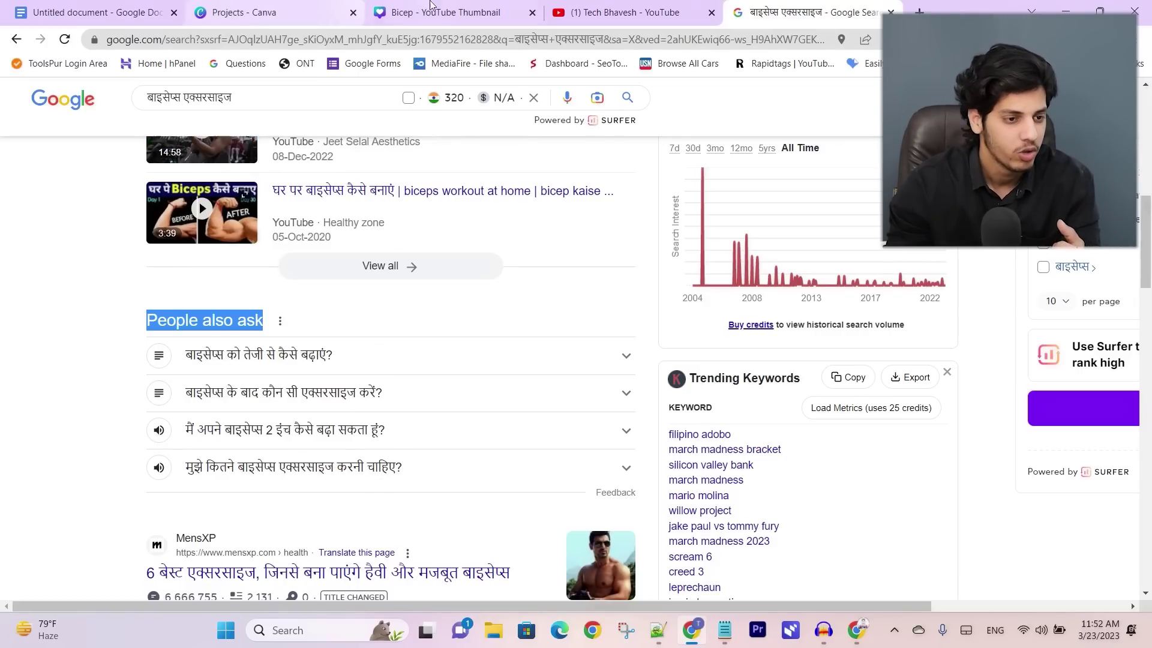
Step: Return to the article and find the section "मुझे कितने Biceps एक्सरसाइज करनी चाहिए?"
click(96, 12)
scroll(430, 321, down, 5)
scroll(431, 322, down, 10)
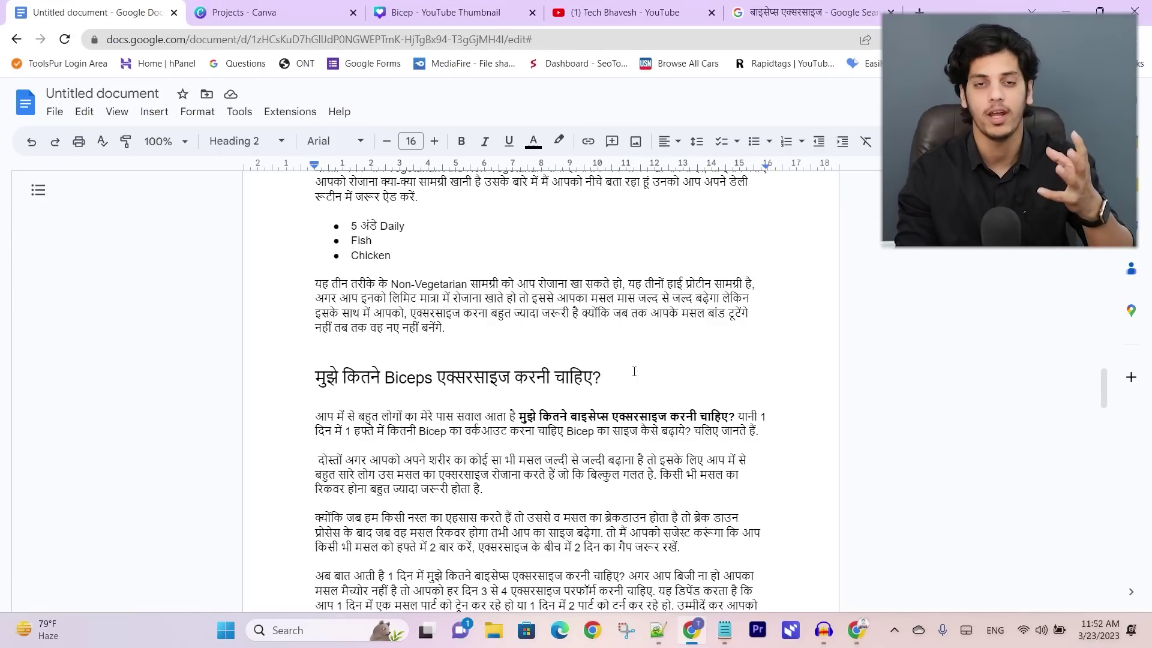
Step: Open the voice typing tool for the article document
scroll(634, 371, up, 20)
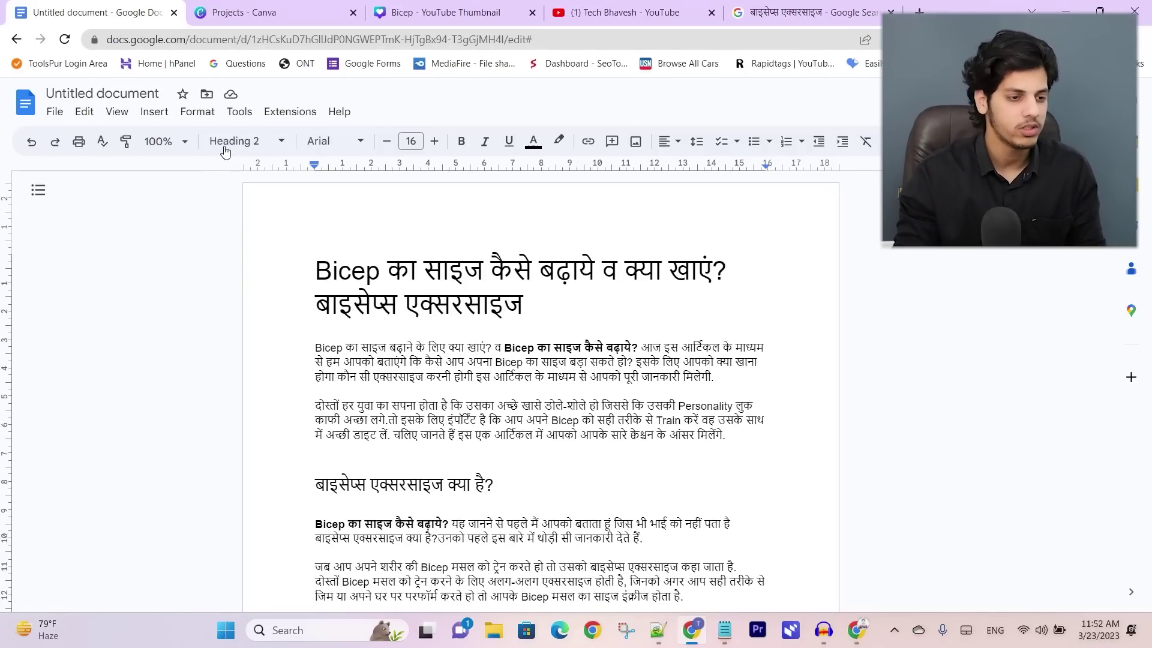
click(239, 114)
click(271, 365)
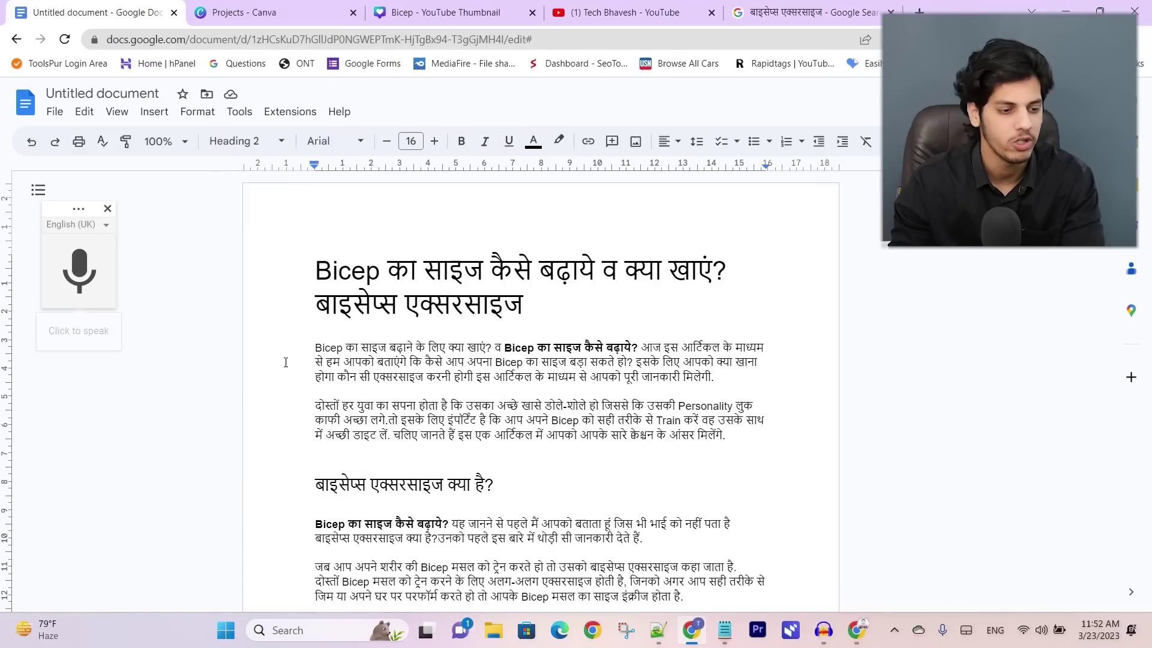
Step: Set the voice typing language to हिन्दी
click(77, 225)
scroll(129, 303, down, 7)
scroll(129, 303, down, 20)
scroll(129, 303, down, 5)
click(124, 298)
Step: Add a new line after the article's closing paragraph and start voice typing there
scroll(525, 335, down, 20)
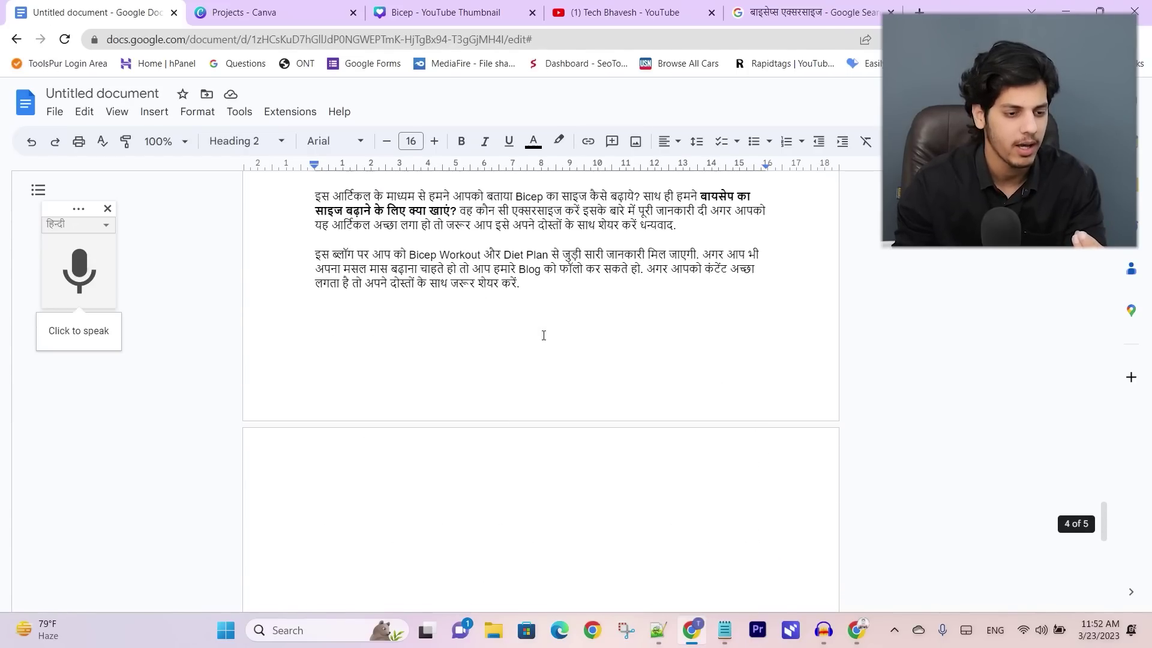
scroll(544, 333, up, 1)
click(549, 294)
key(Return)
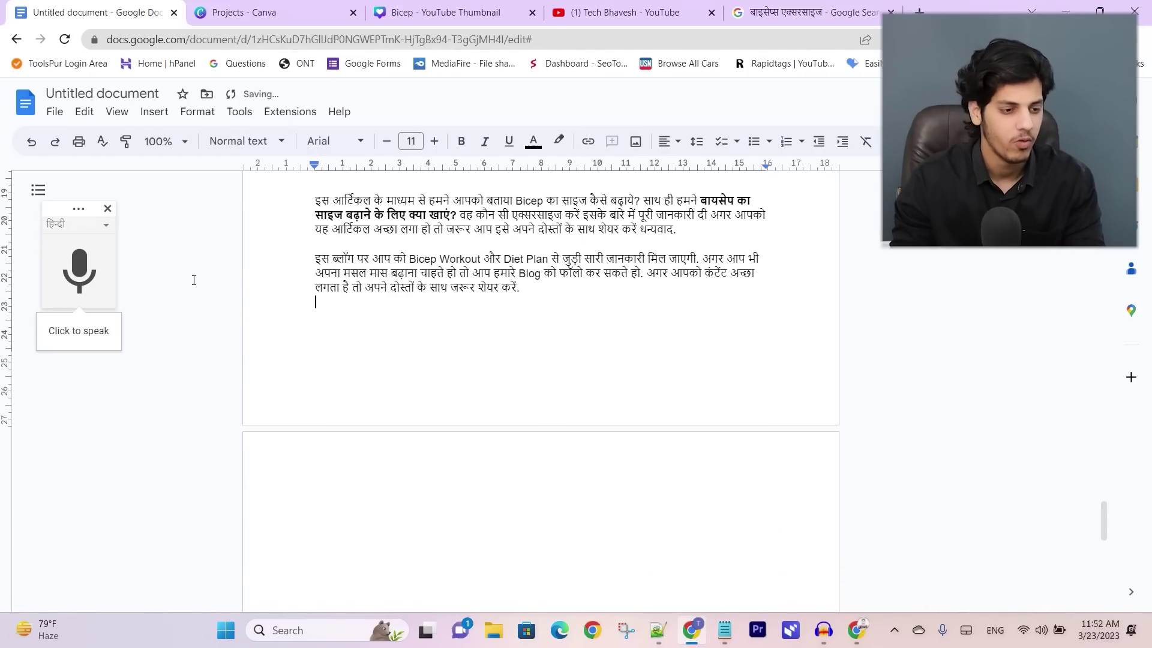
click(91, 275)
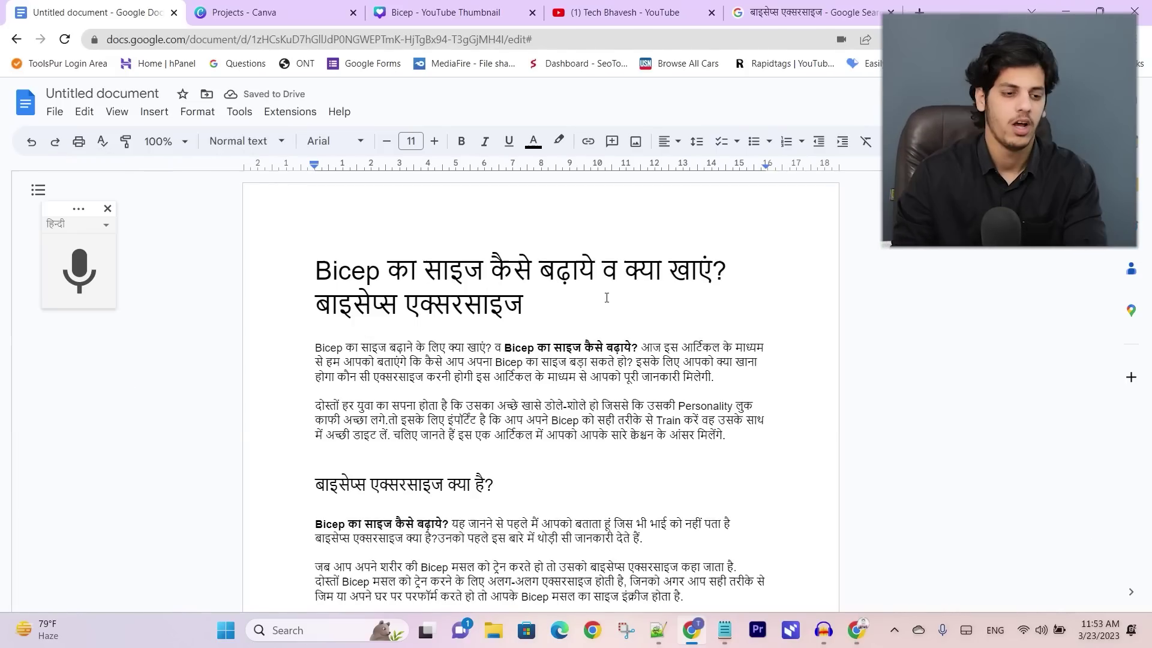
Step: Check the article's word count and highlight the number of words
click(252, 113)
click(274, 163)
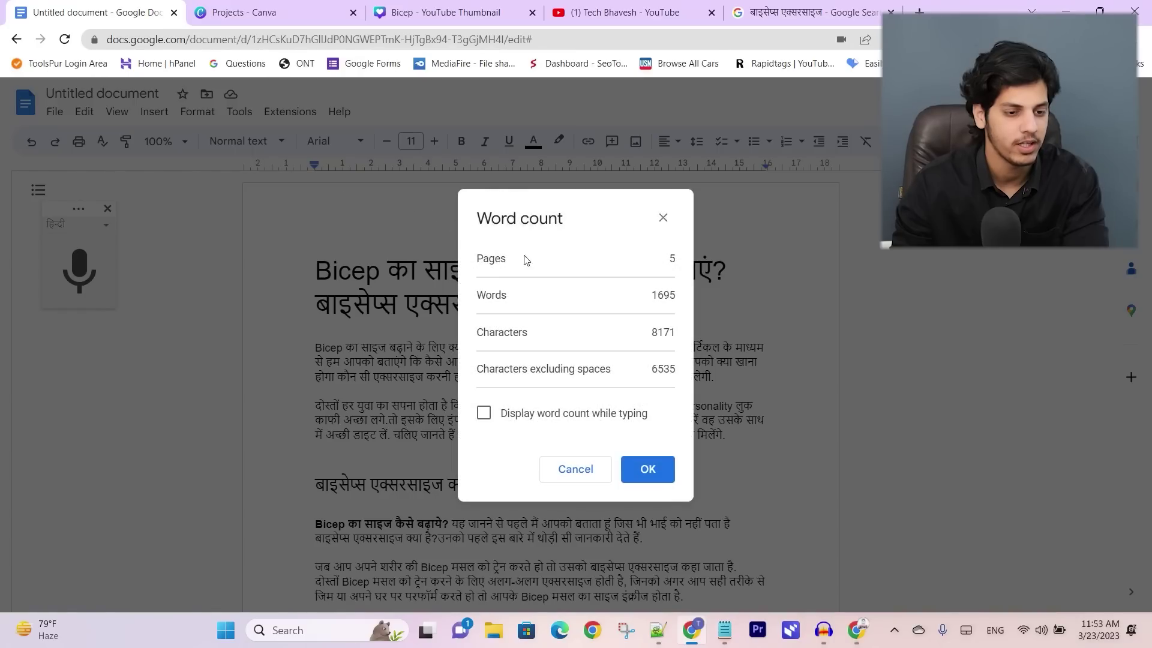
drag(654, 295, 672, 296)
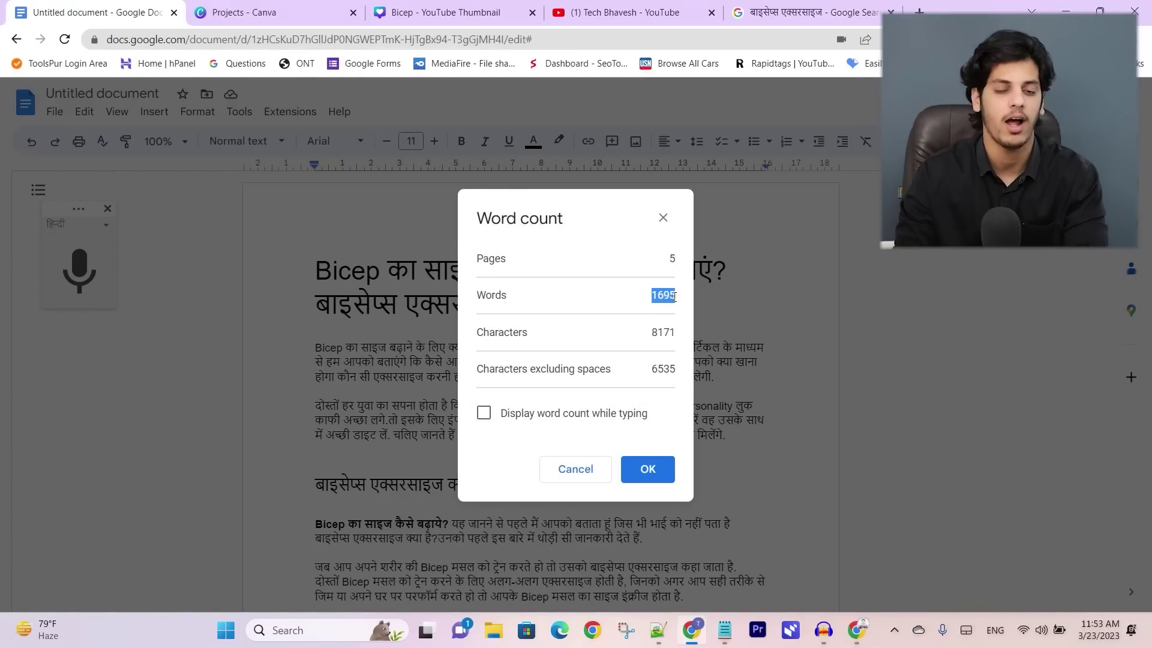
click(663, 217)
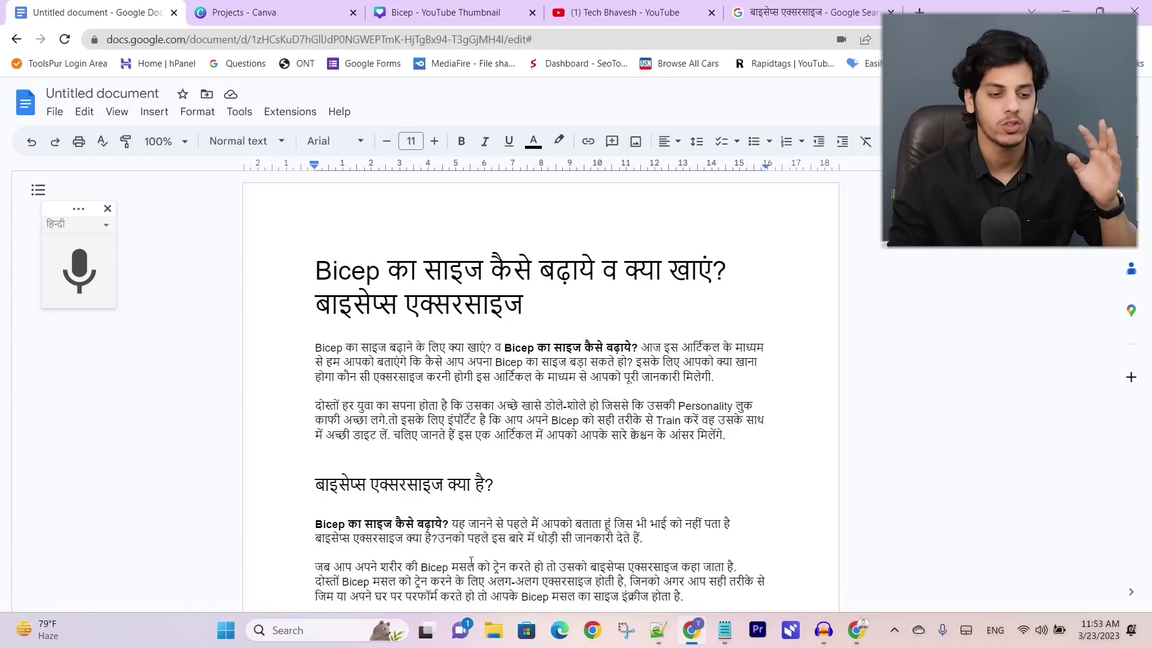
Step: Skim the article's headings and paragraphs through the daily protein section, and return to its title
scroll(402, 548, down, 3)
scroll(400, 447, down, 6)
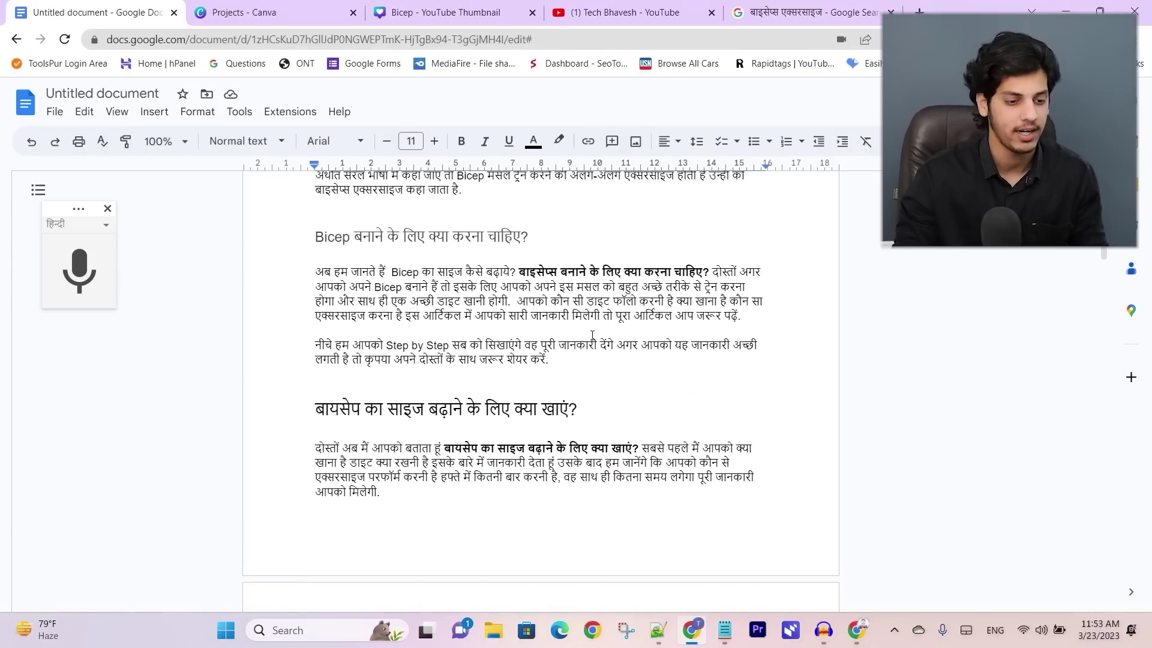
scroll(595, 354, up, 10)
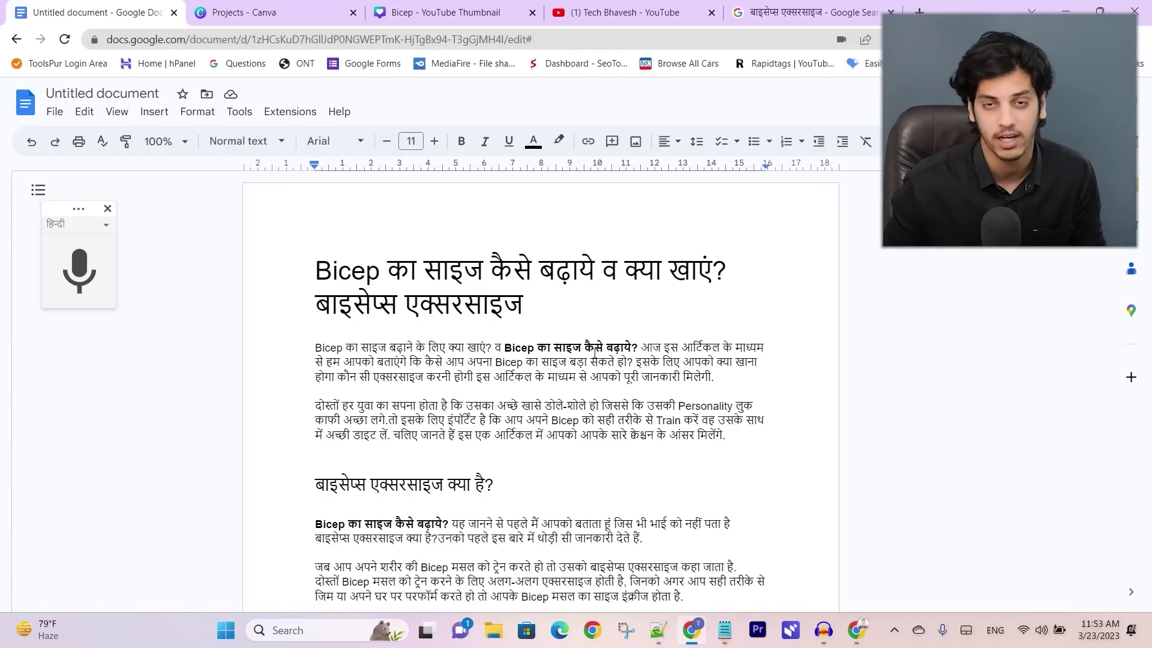
key(ctrl+Home)
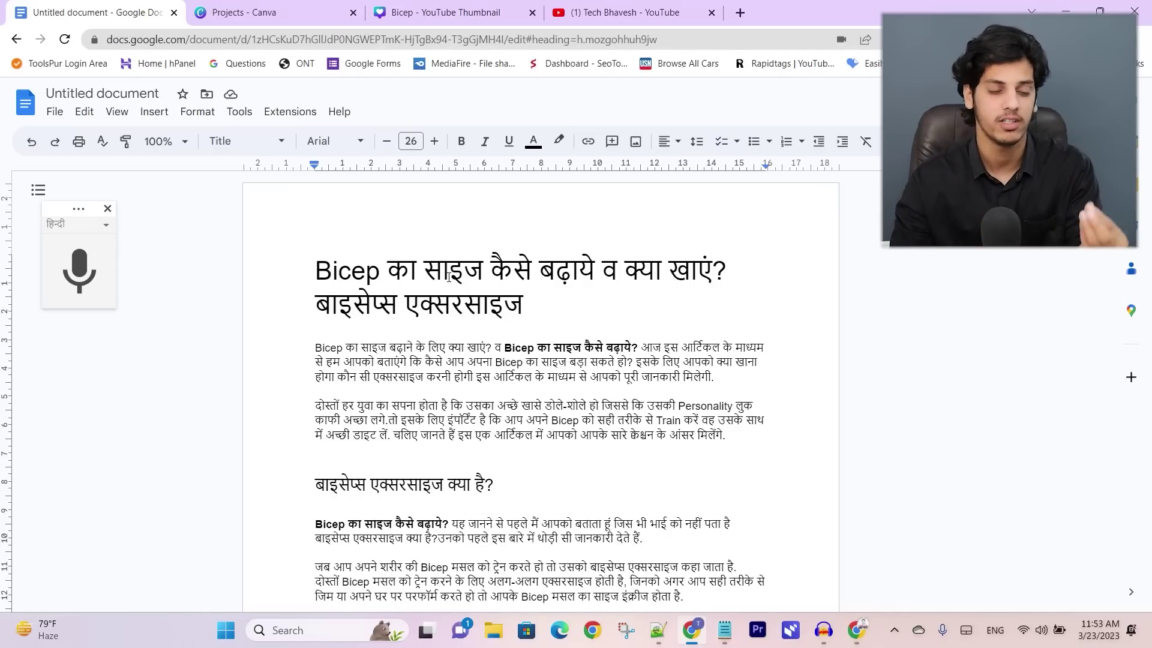
scroll(670, 371, down, 2)
scroll(670, 371, down, 12)
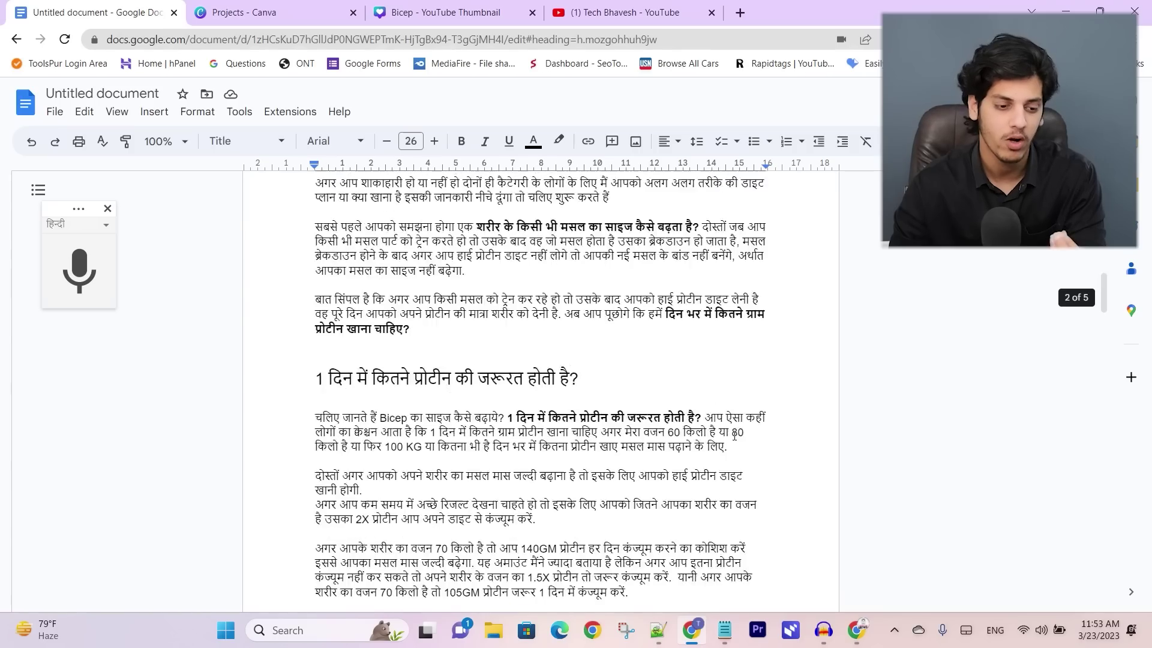
scroll(735, 435, up, 15)
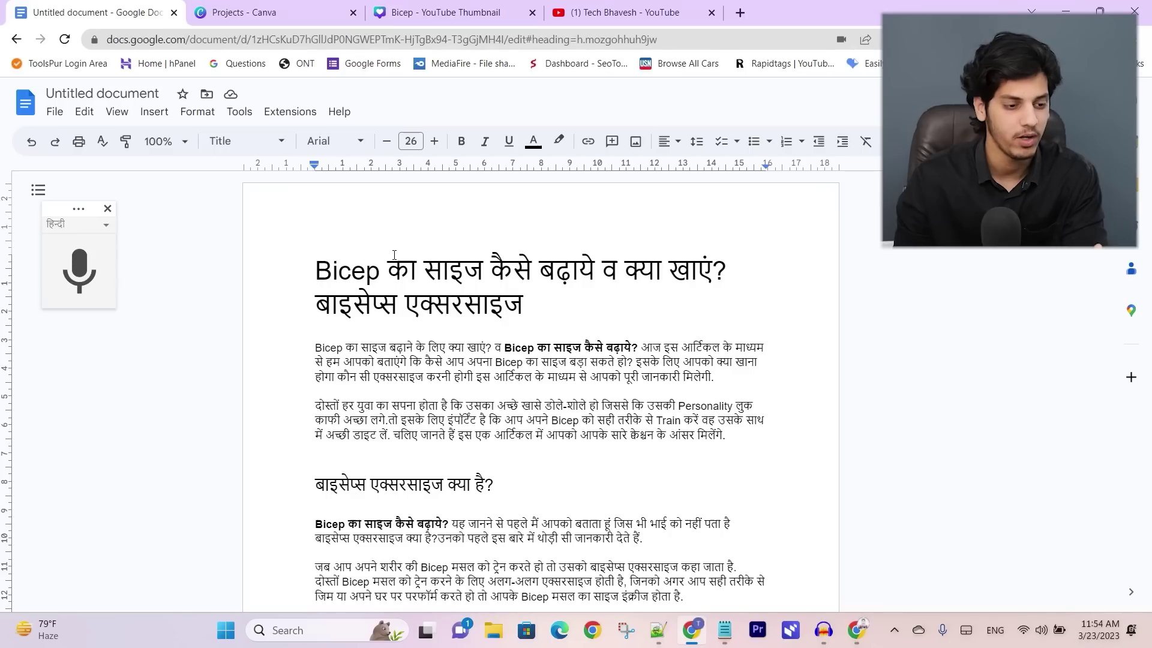
Step: Highlight the keyword phrase "Bicep का साइज कैसे बढ़ाये" in the article's title
drag(316, 272, 723, 268)
scroll(419, 335, down, 20)
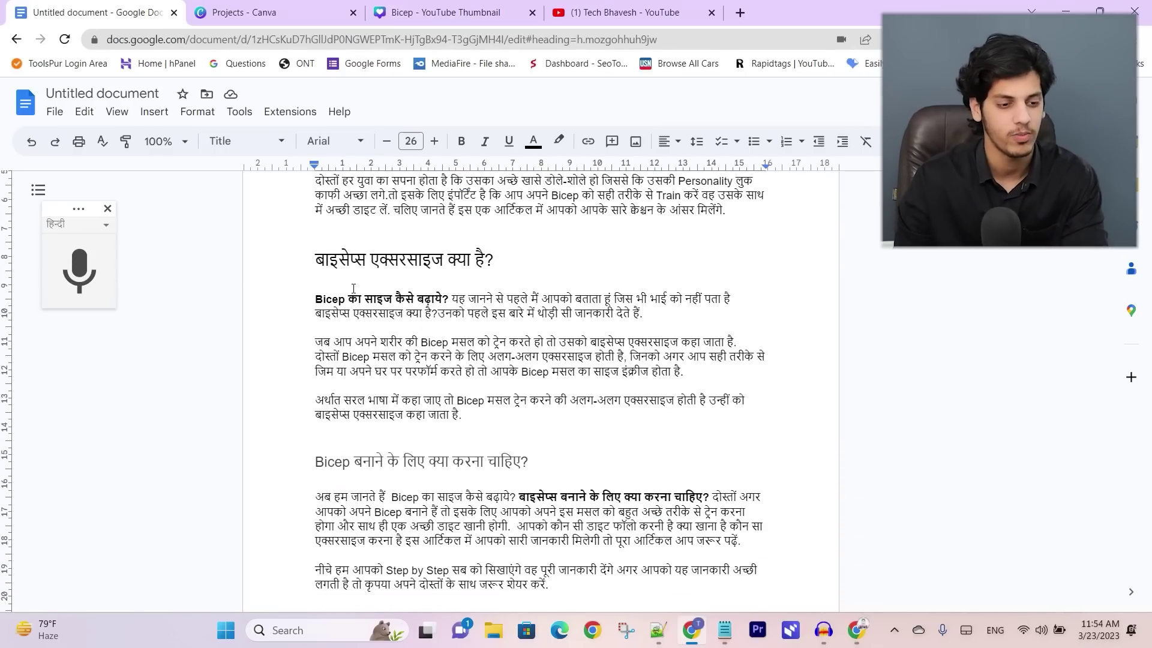
scroll(420, 288, up, 20)
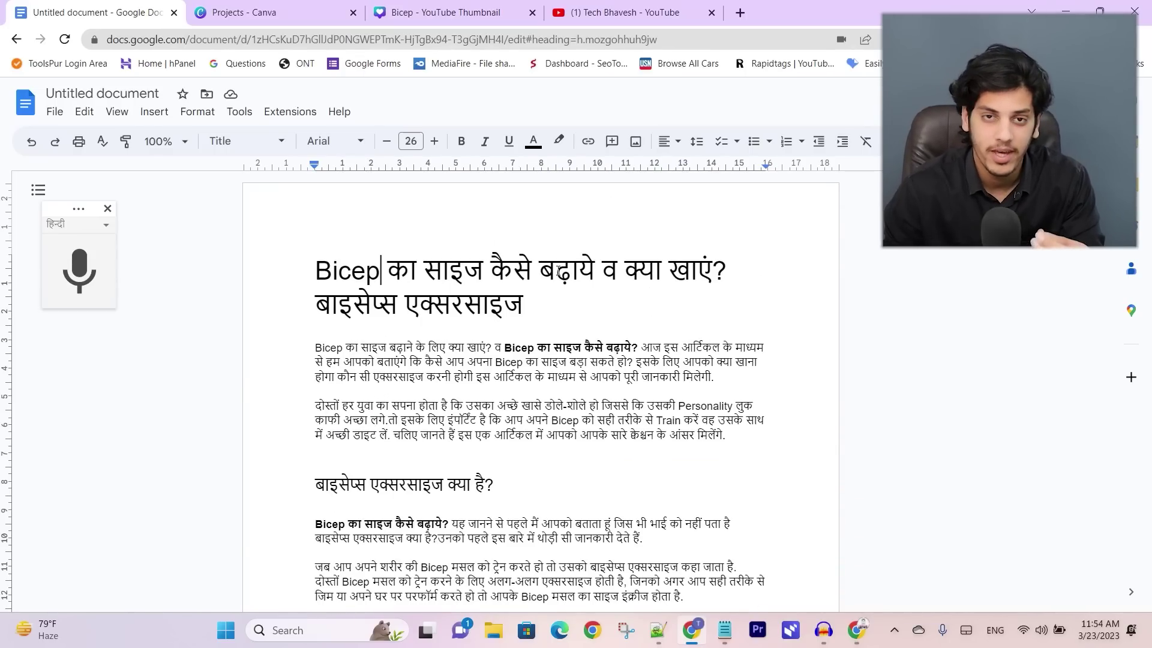
drag(312, 274, 603, 276)
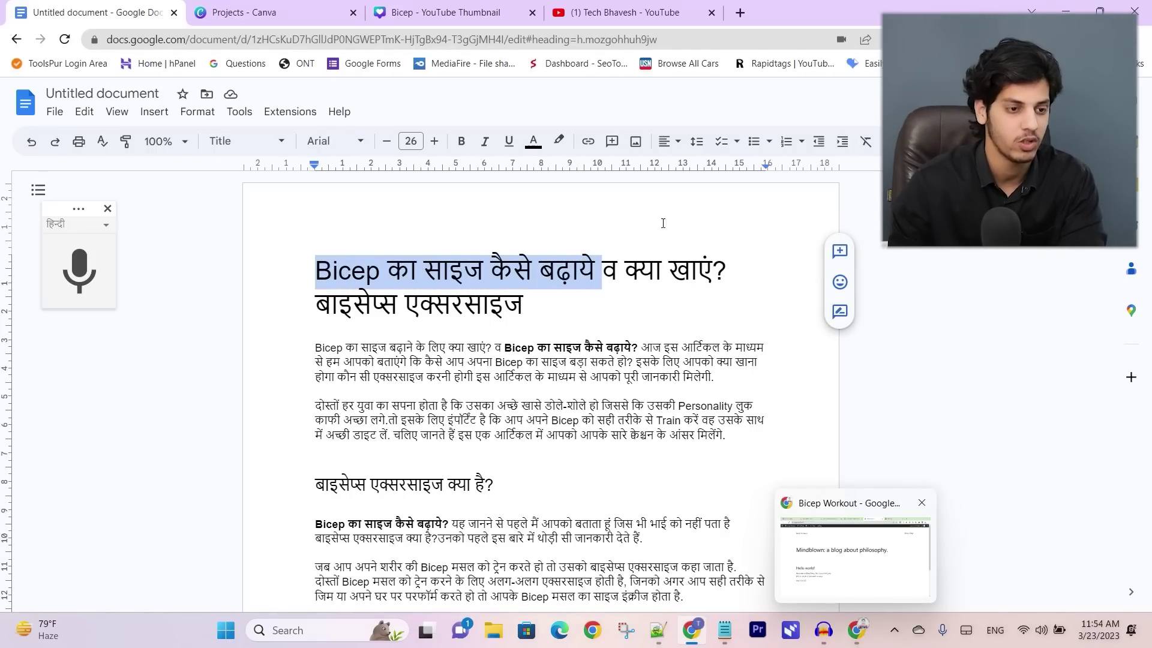
Step: Switch to the Bicep Workout browser window, move the WordPress dashboard and site tabs to the front, and show the dashboard
click(864, 640)
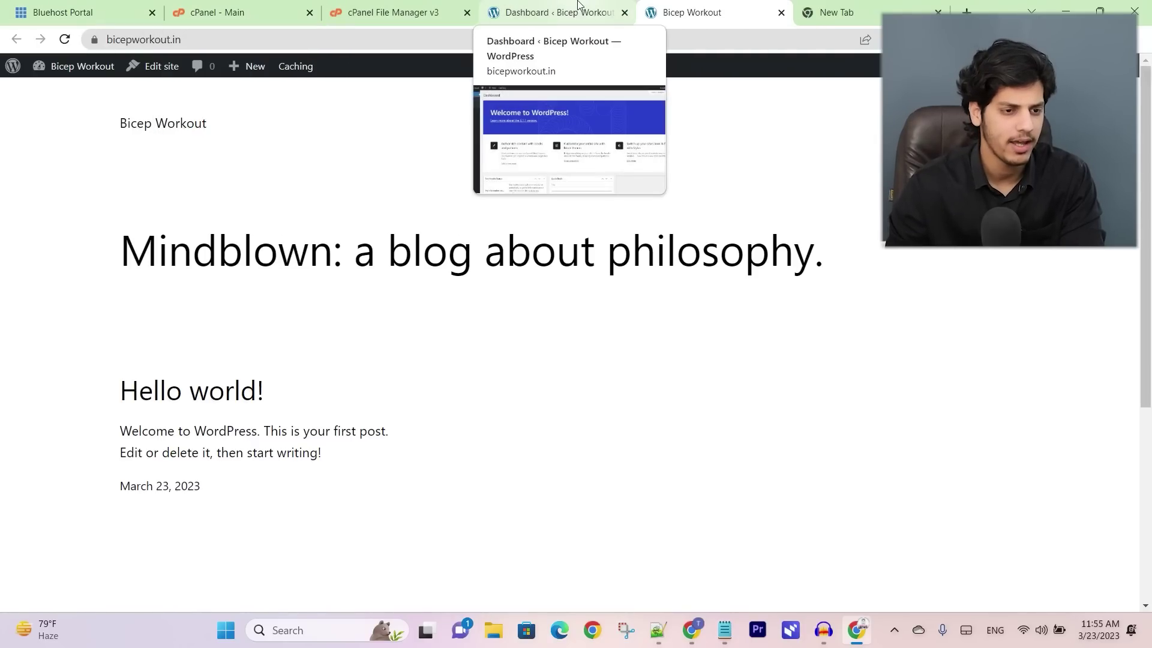
drag(577, 5, 78, 8)
drag(690, 12, 178, 7)
click(90, 12)
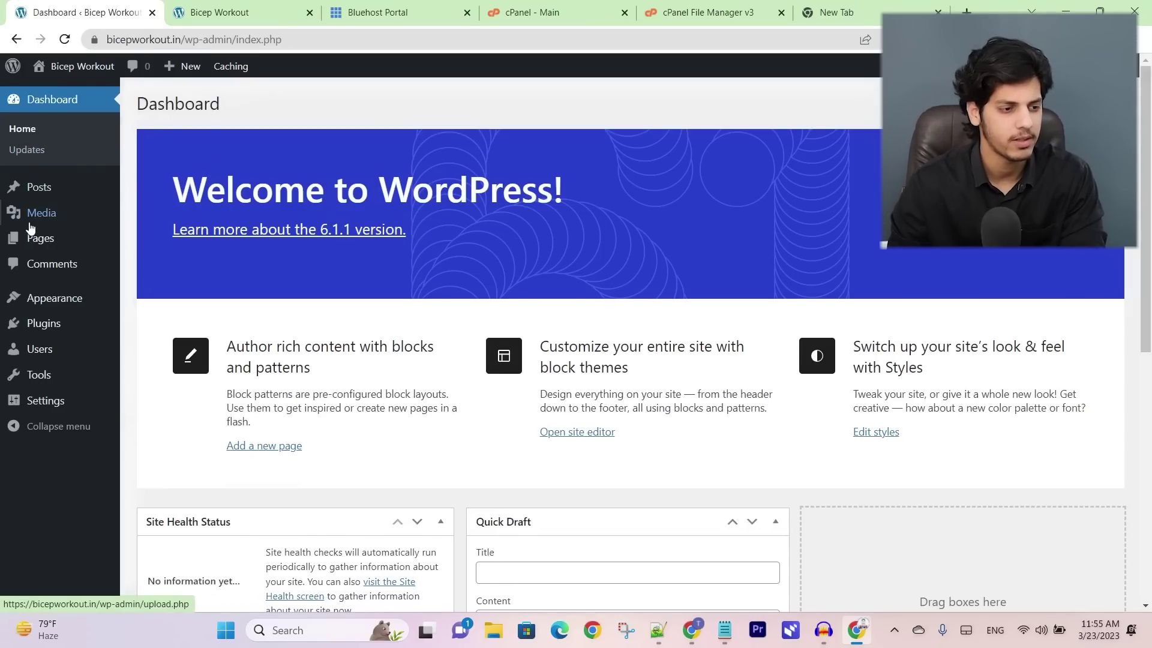
Step: Move the default "Hello world!" post to the trash from the list of all posts
mouse_move(41, 246)
mouse_move(48, 188)
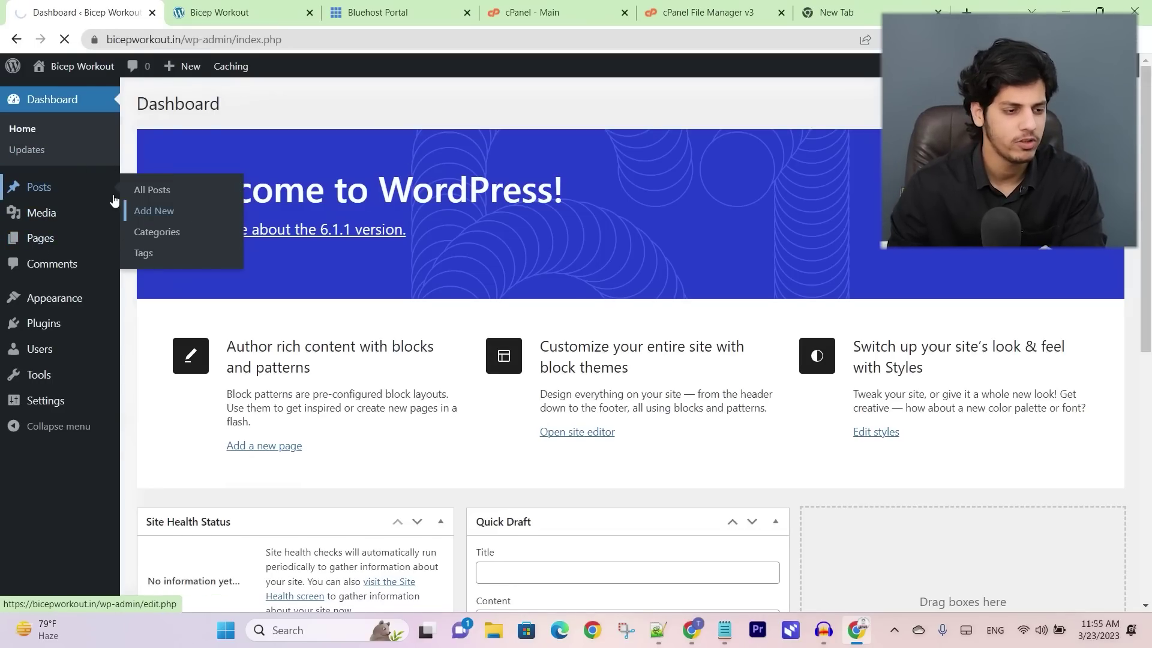
click(200, 221)
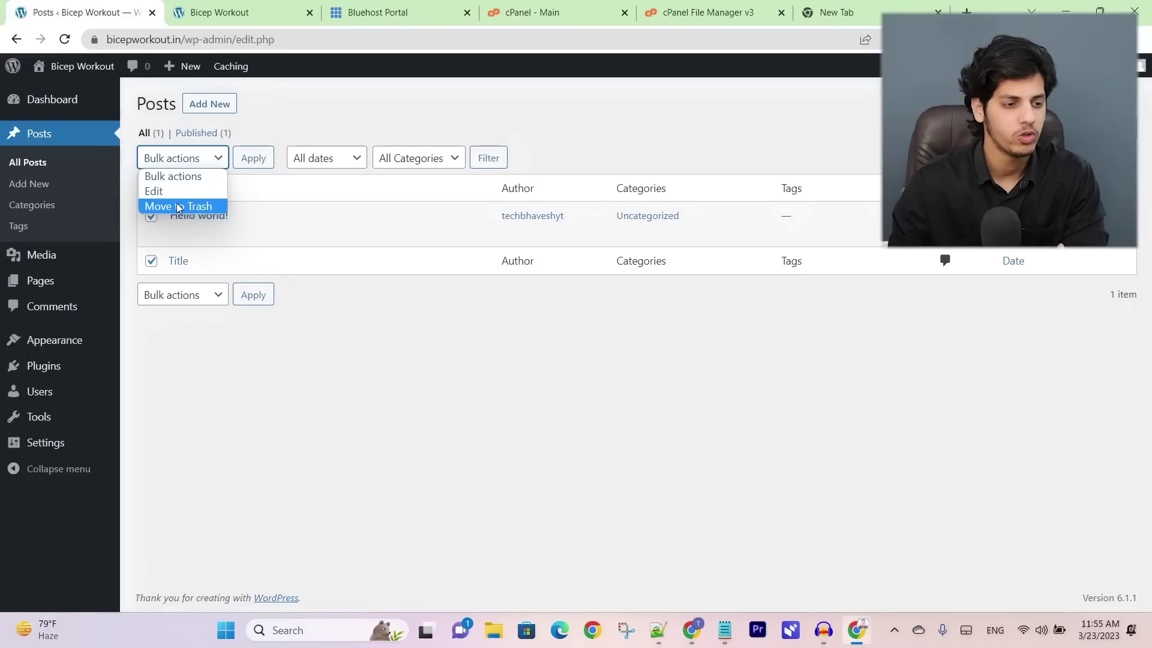
click(180, 206)
click(253, 158)
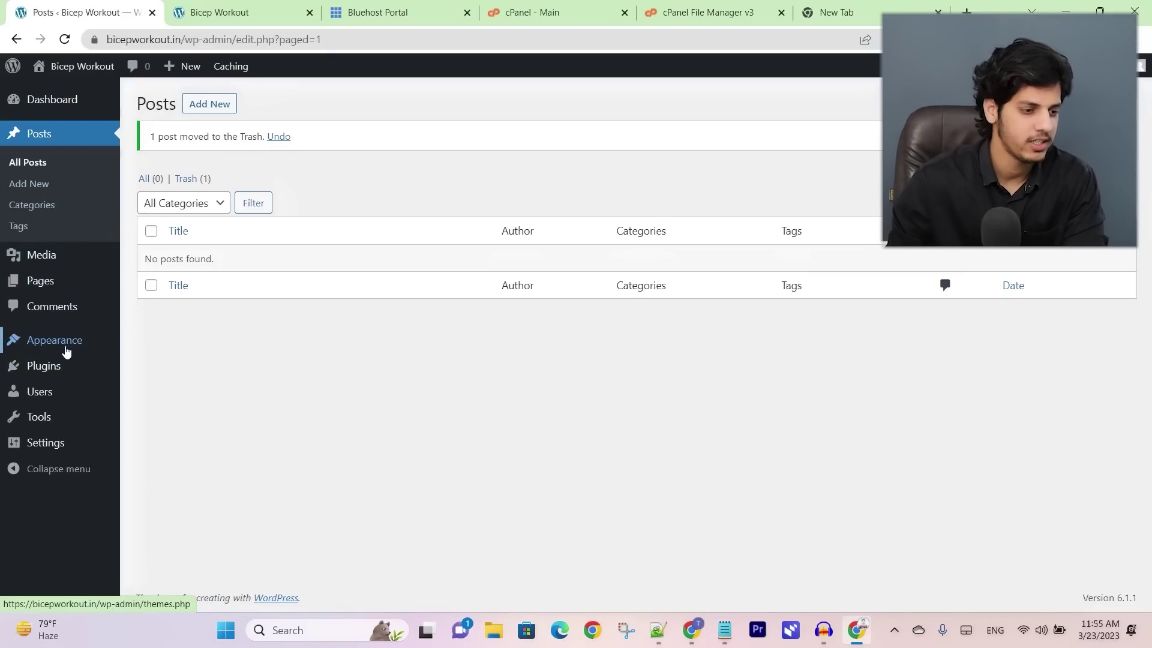
Step: Check the site's permalink structure in the Permalink settings and return to the posts list
mouse_move(66, 352)
click(45, 442)
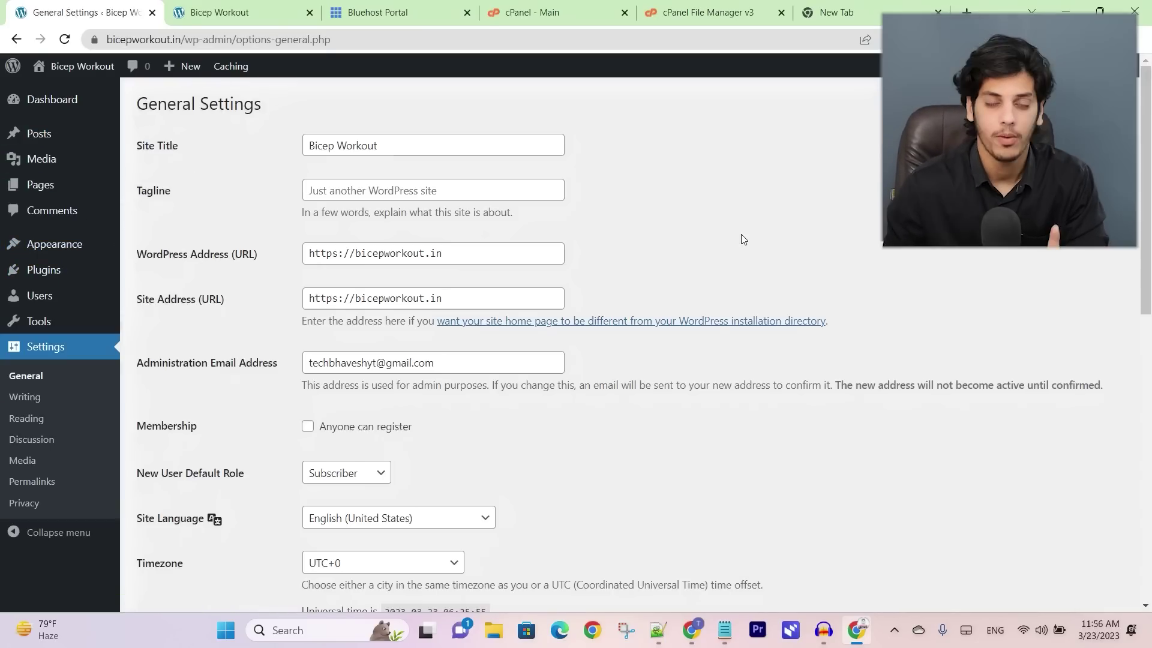
click(33, 481)
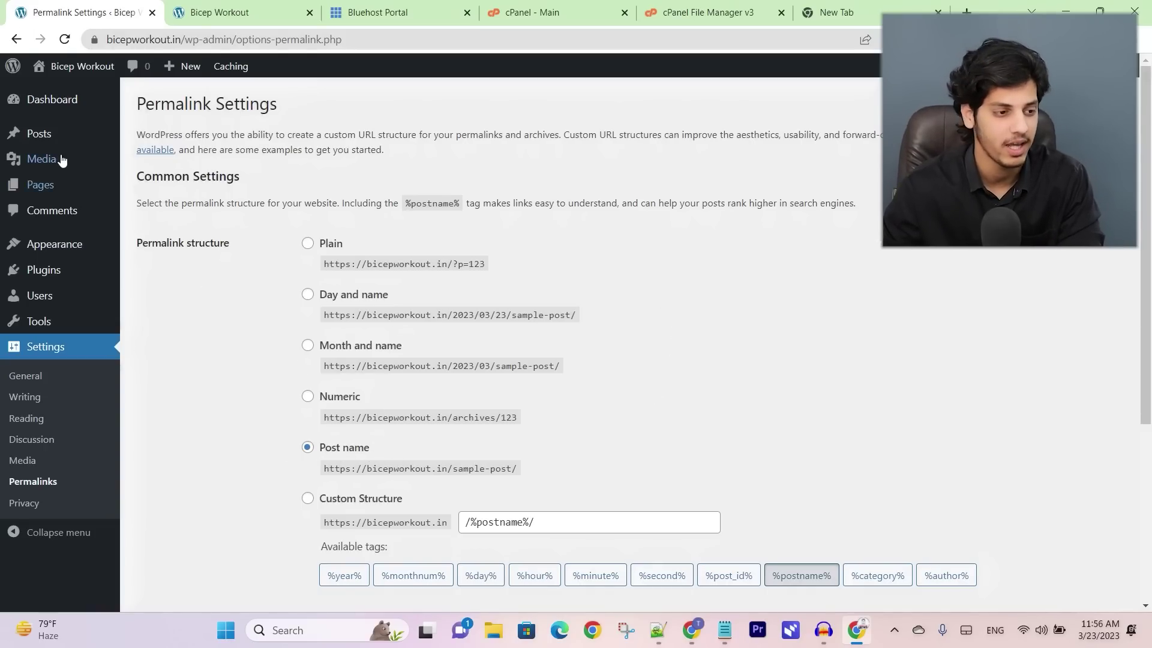
click(14, 137)
Step: Search the plugin directory for "rank" and "shortcode" to install Rank Math SEO and Shortcodes Ultimate
mouse_move(40, 359)
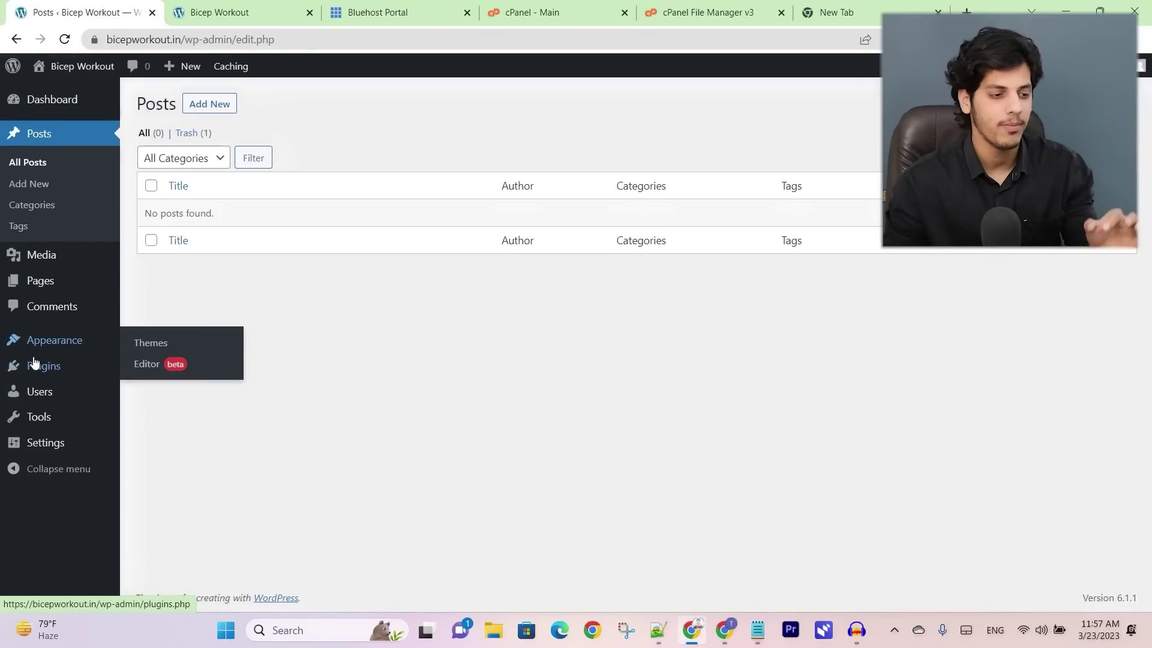
click(154, 398)
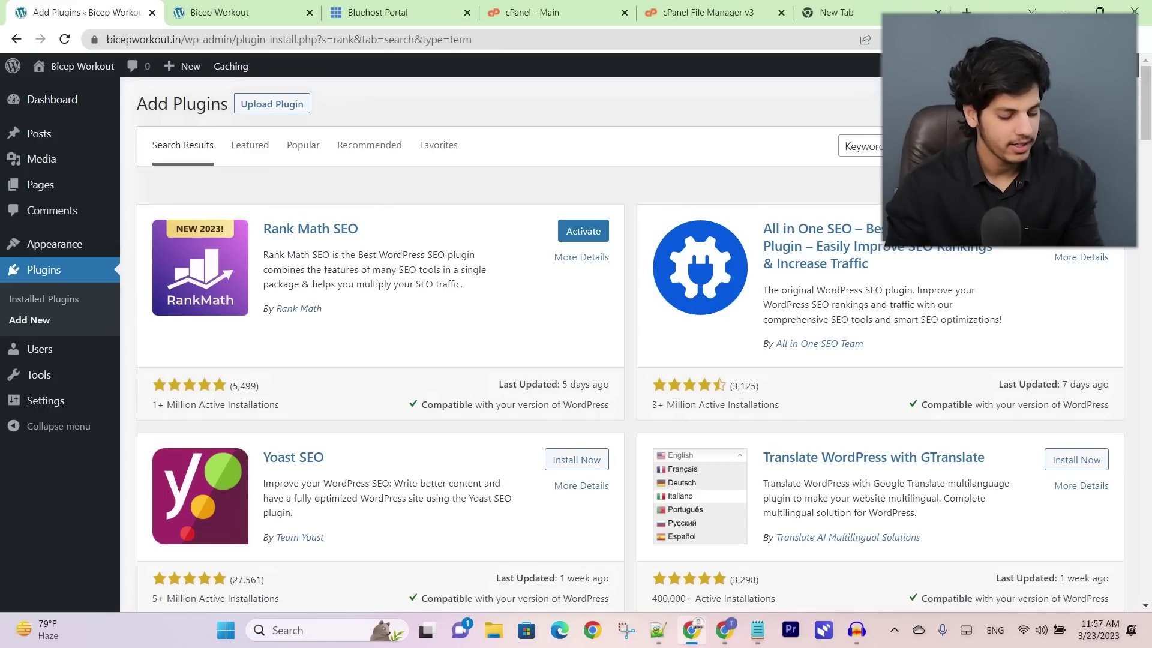
text(short)
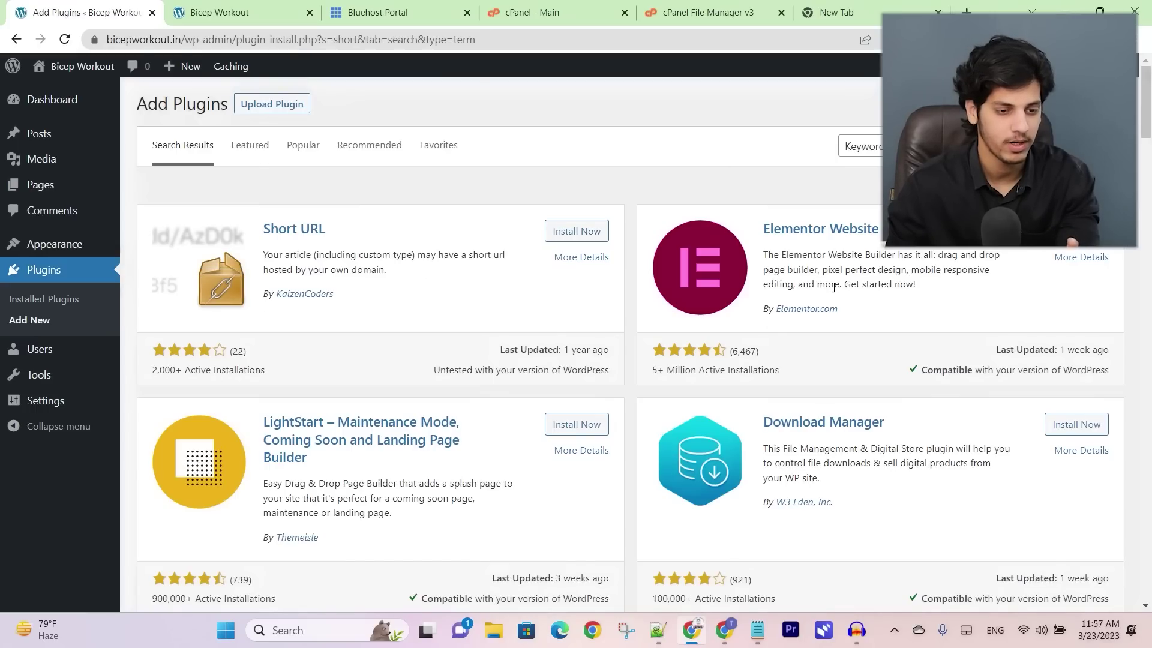
text(code)
click(573, 231)
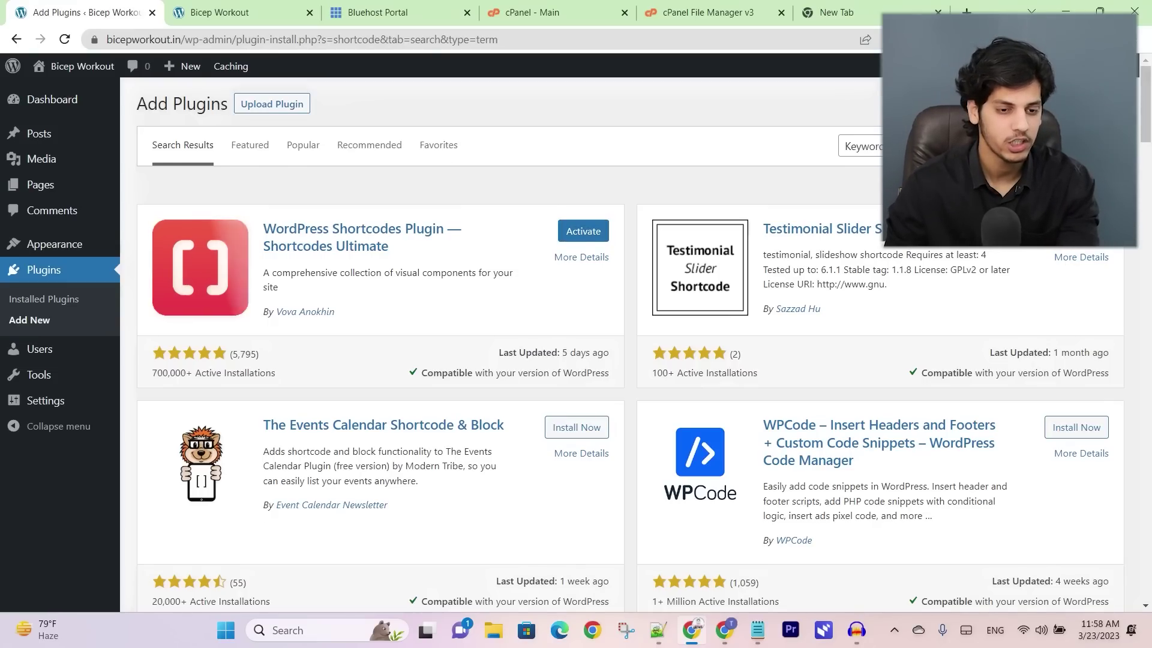
Step: Search the plugin directory for "top table of content" and install TOP Table Of Contents by BoomDevs
click(1018, 139)
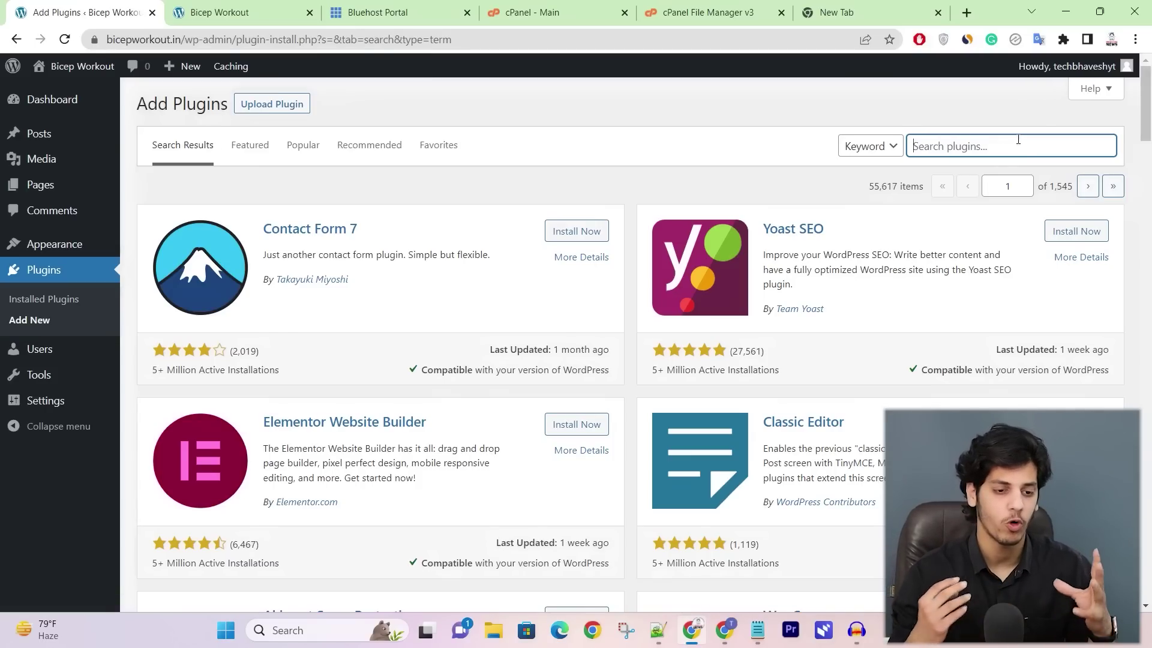
text(top table of content)
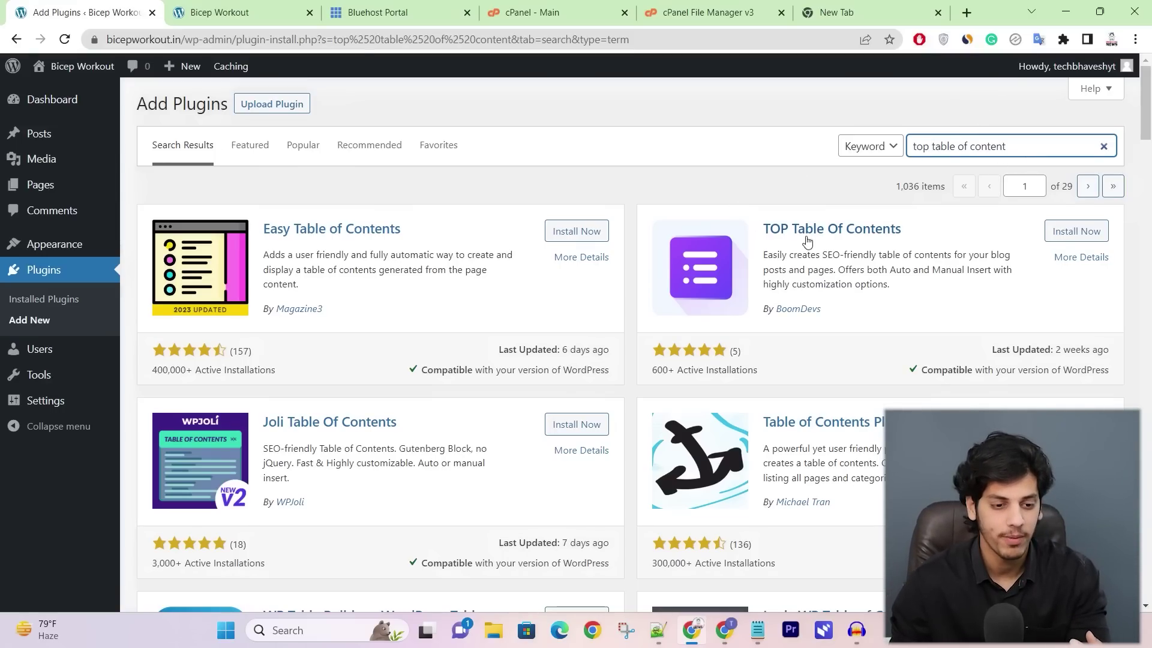
click(1072, 232)
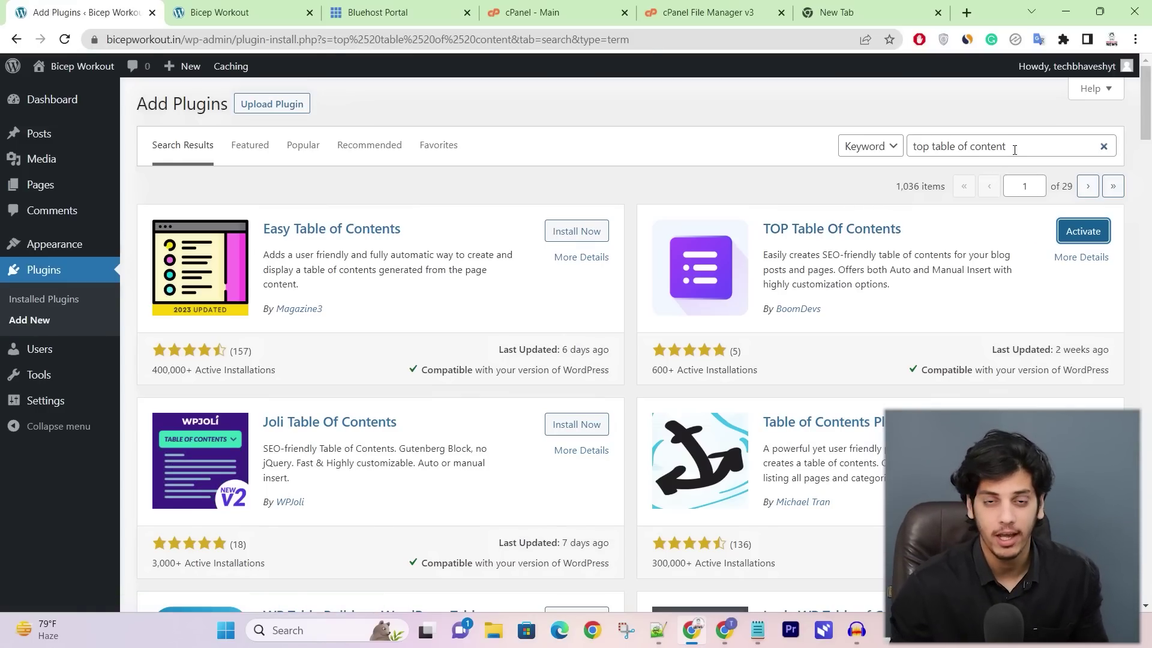
Step: Search the plugin directory for "faq" and install Easy Accordion by ShapedPlugin
drag(1015, 150, 908, 146)
text(faq)
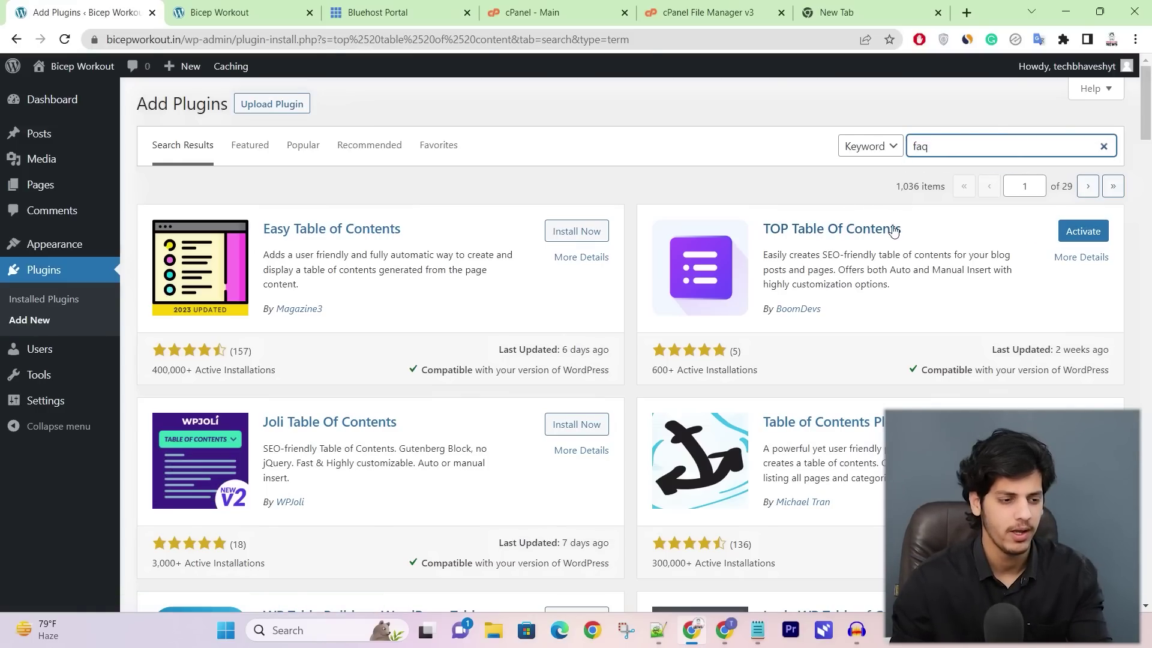
scroll(339, 417, down, 4)
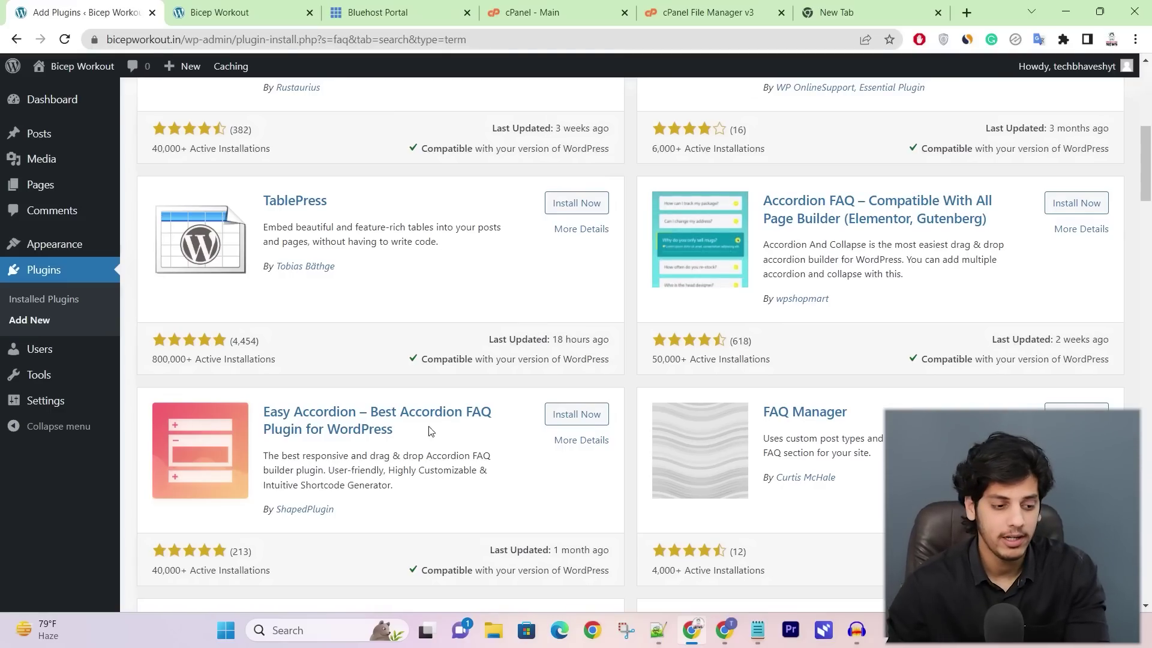
click(573, 414)
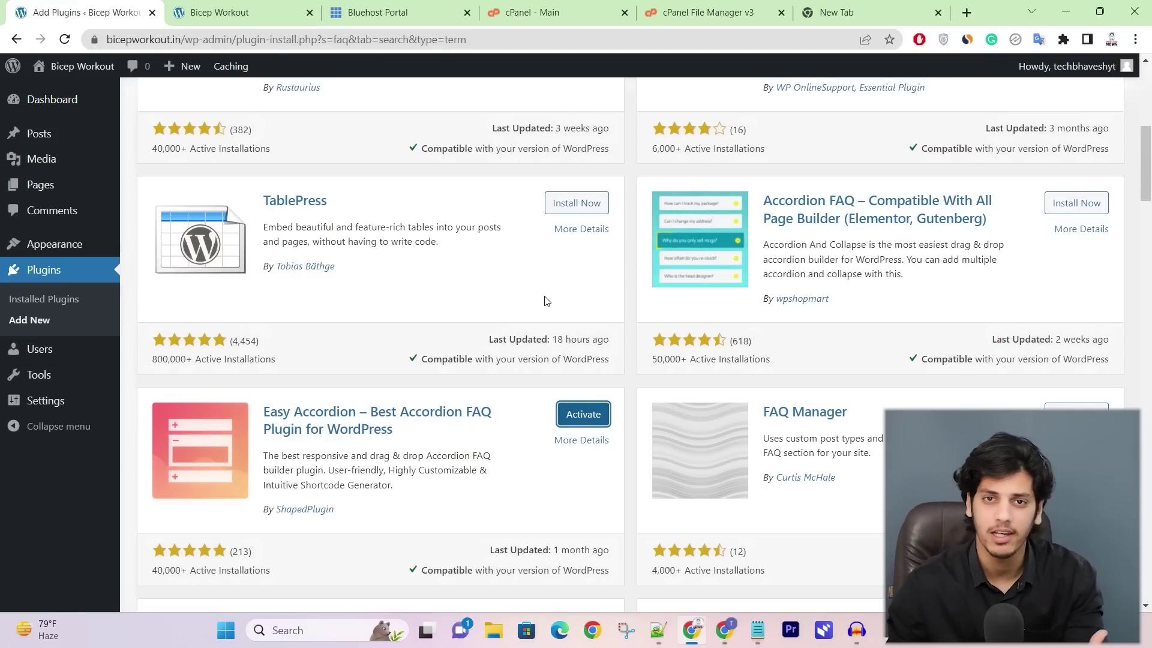
Step: Open the list of installed plugins, and open the site's Pages list
scroll(546, 302, up, 7)
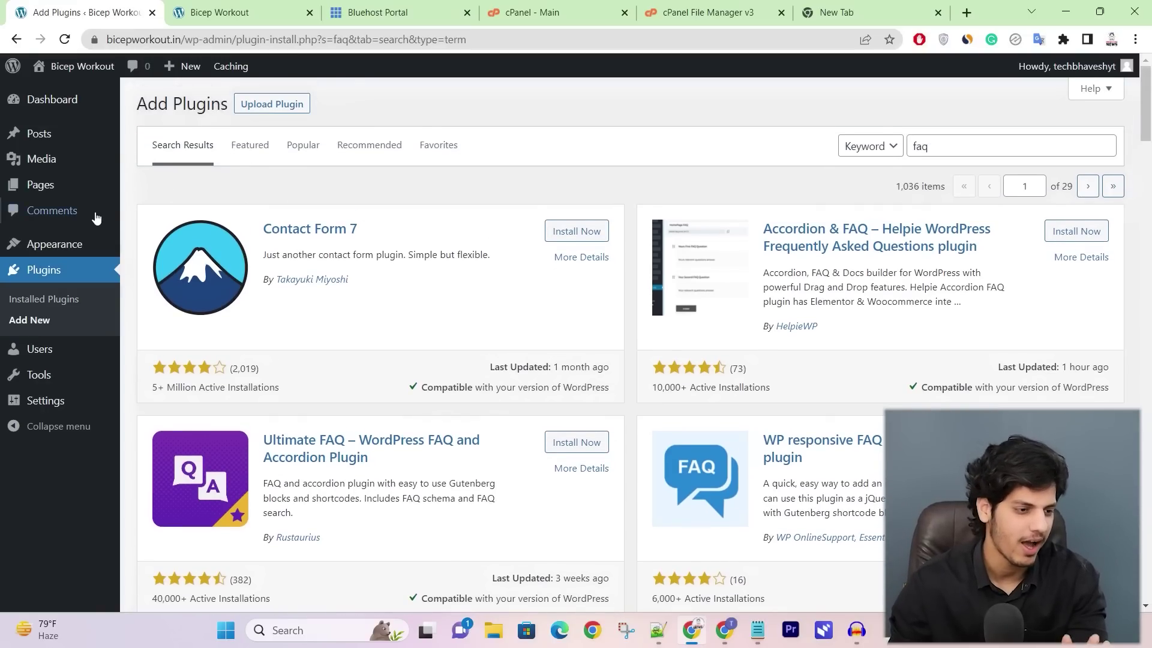
click(42, 299)
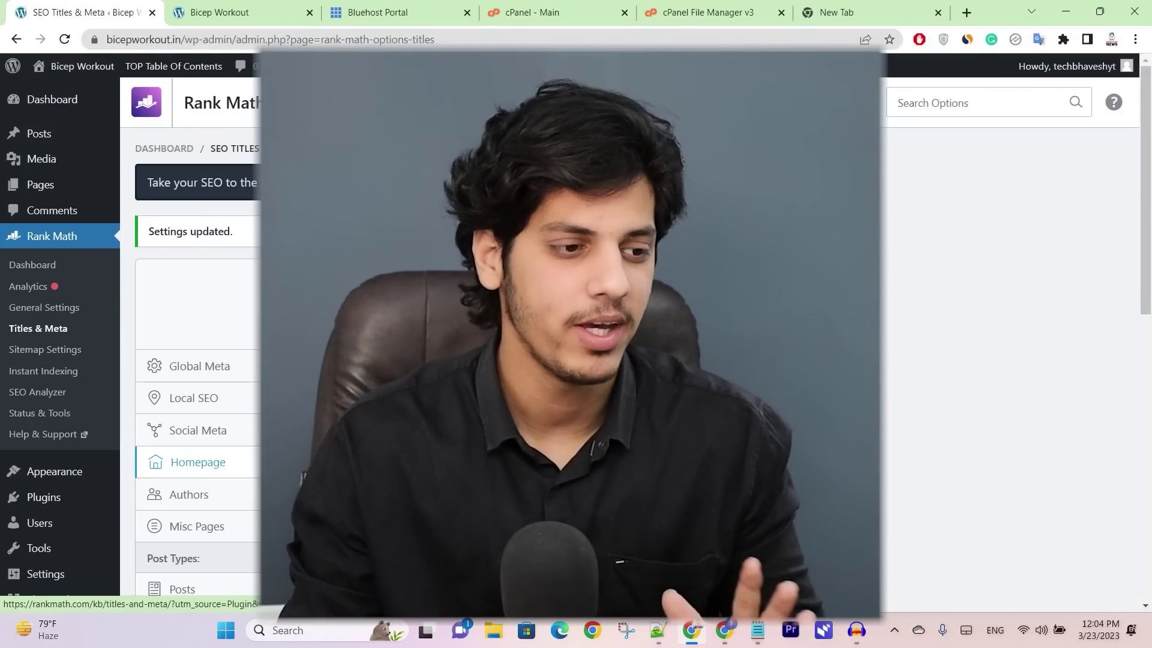
mouse_move(49, 192)
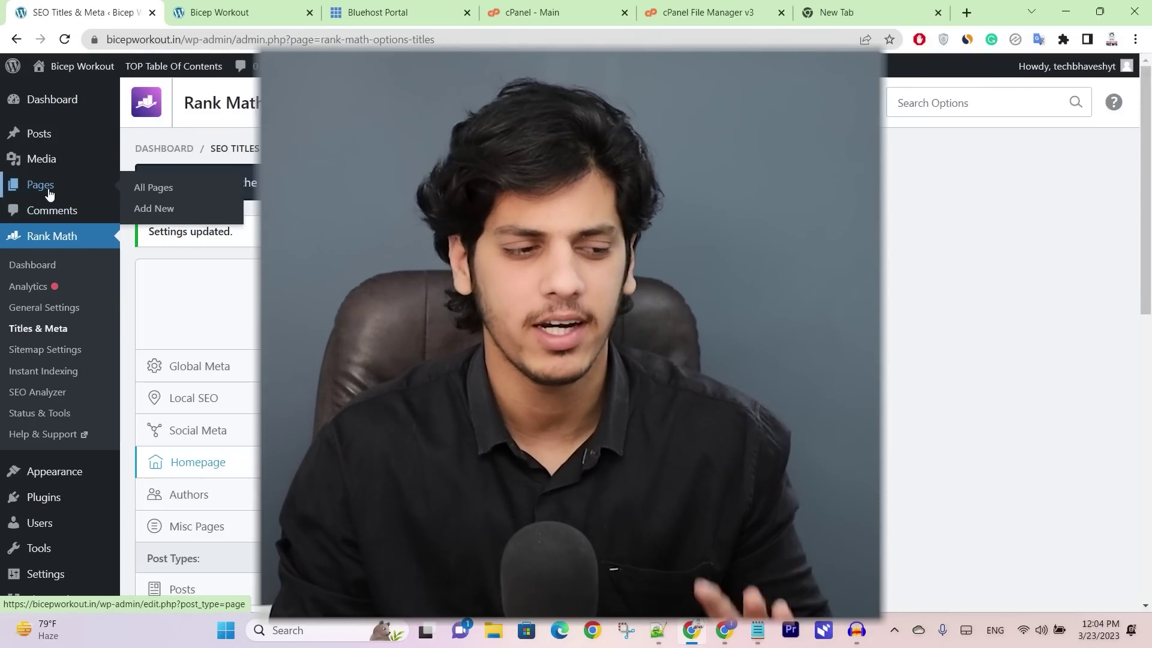
click(39, 186)
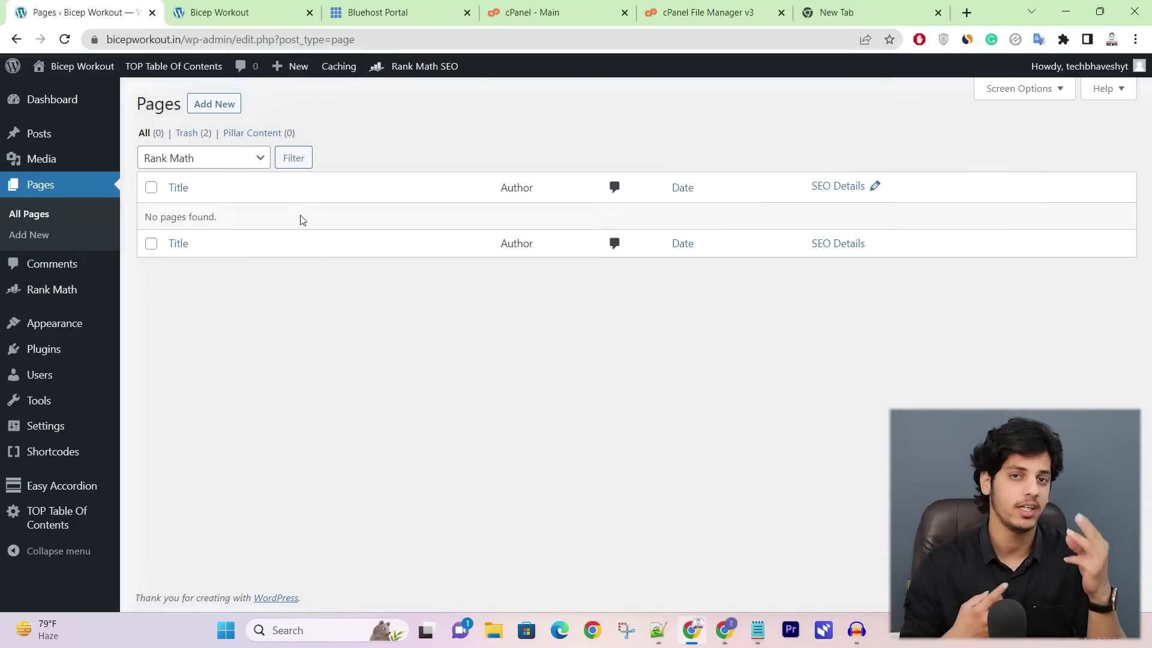
Step: Review the About Us and Privacy Policy drafts in Notepad++, and start a new page in the WordPress admin in Chrome
click(659, 630)
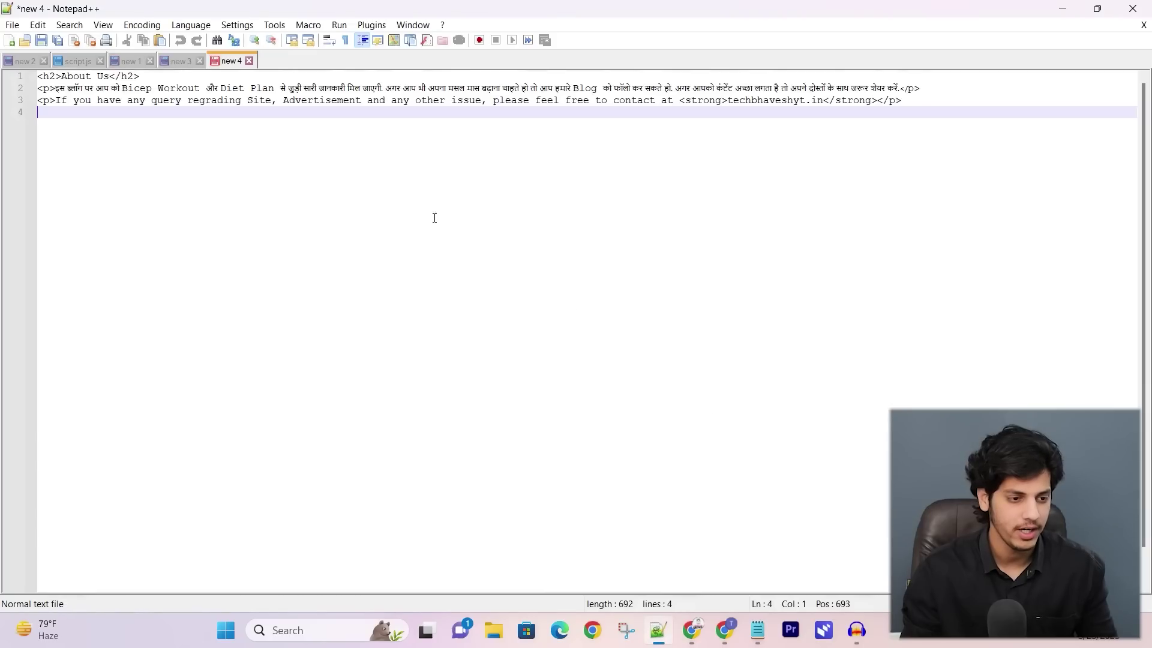
click(177, 61)
click(131, 61)
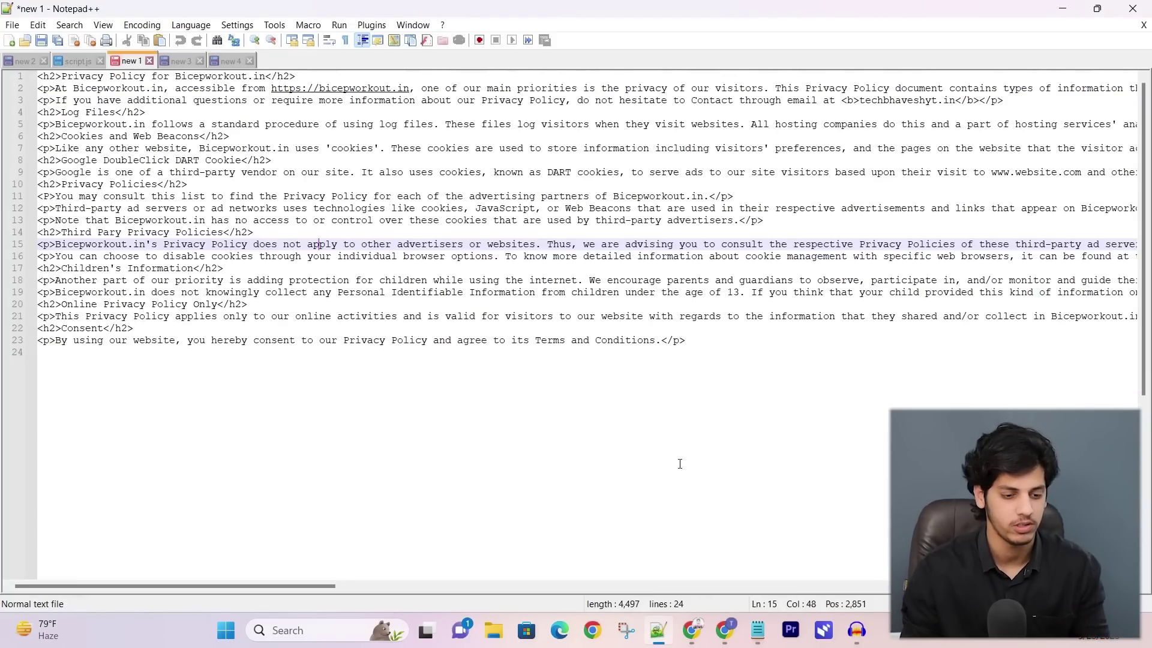
click(693, 627)
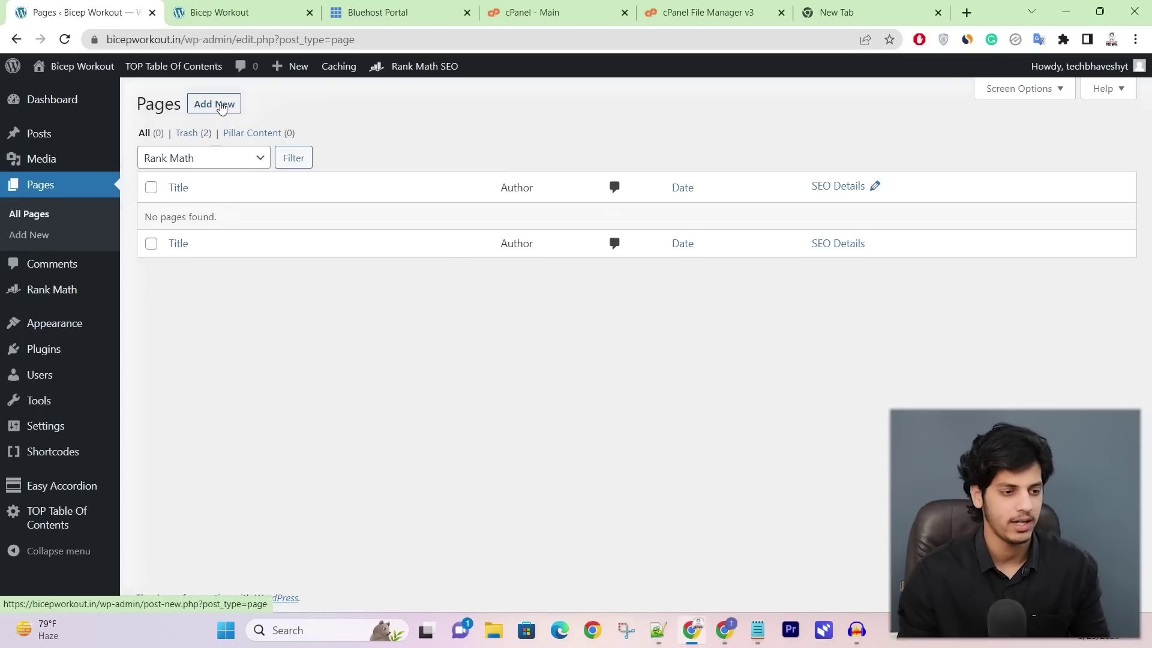
click(221, 106)
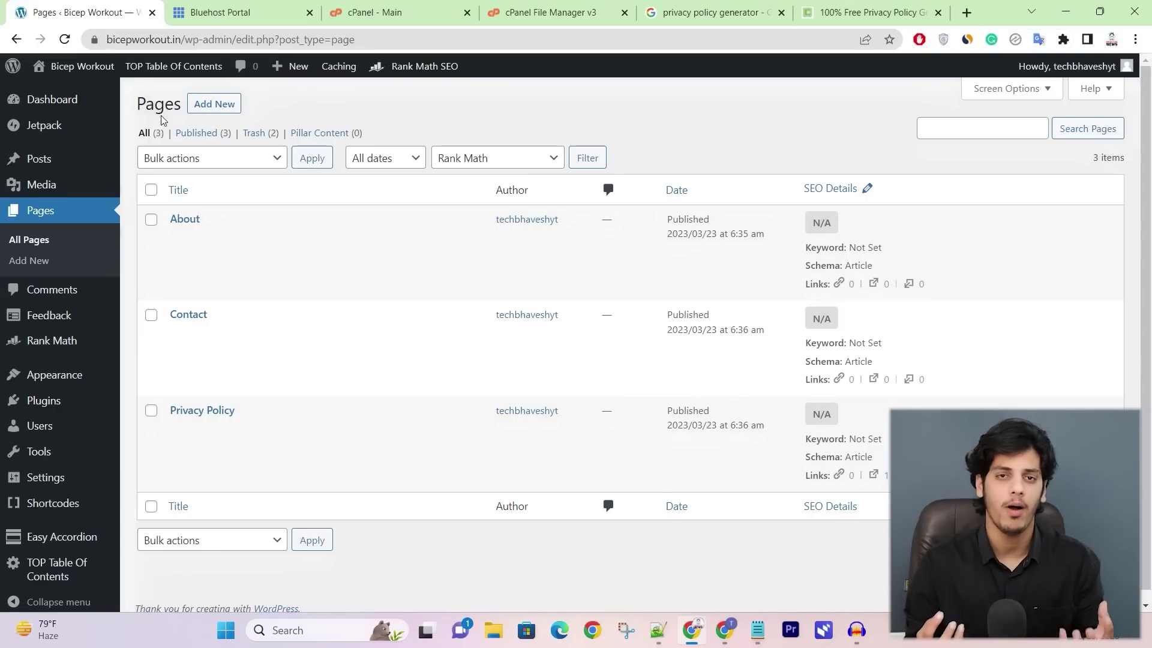
Step: Open the site's themes and search the theme directory to install and activate GeneratePress
mouse_move(51, 380)
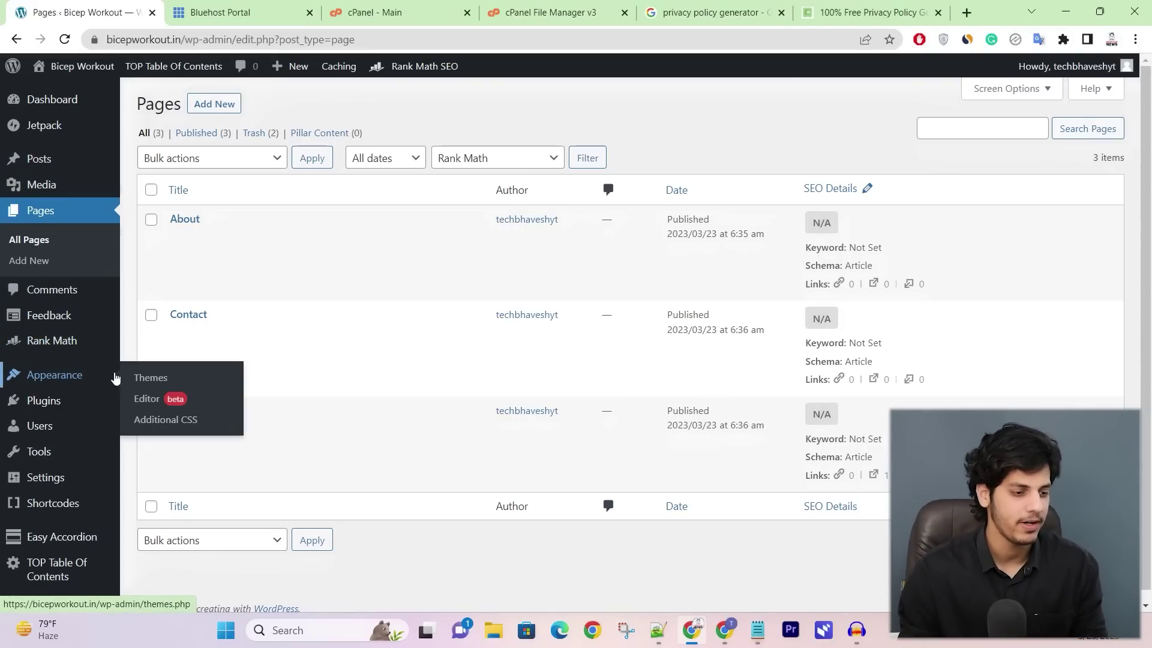
click(142, 383)
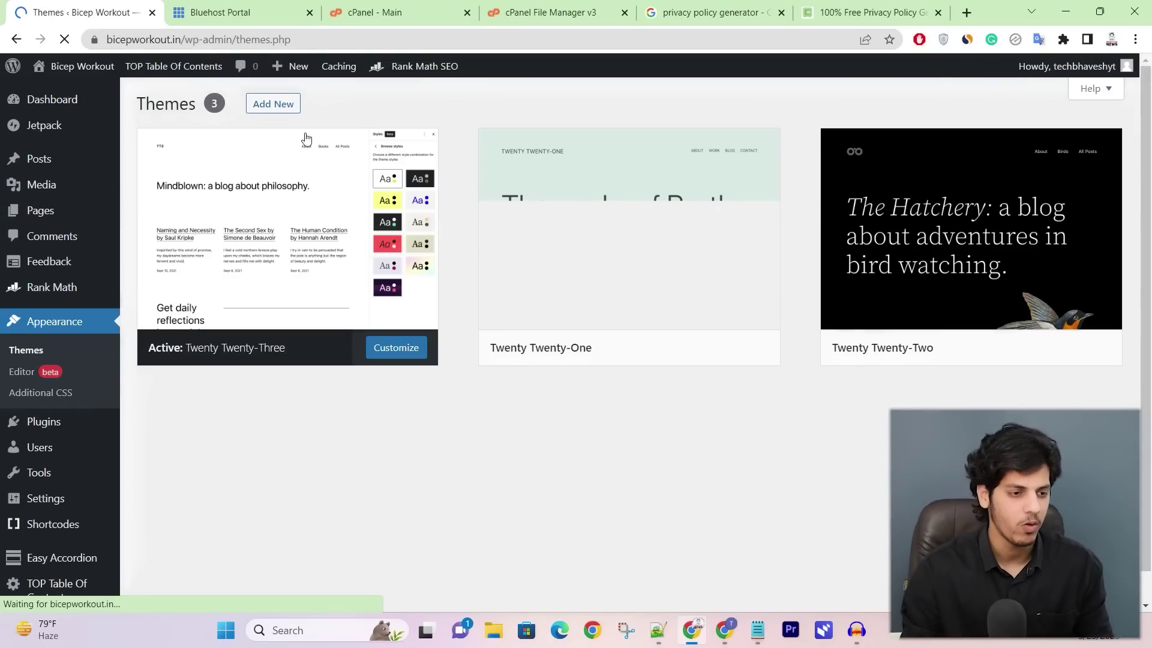
click(272, 106)
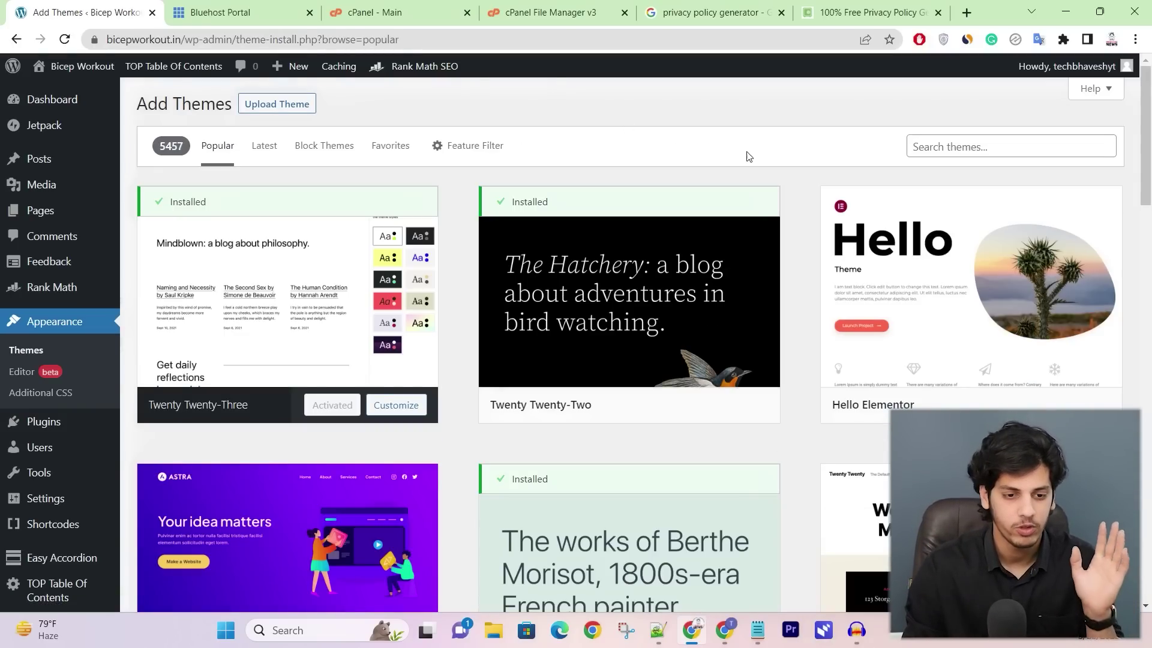
click(923, 145)
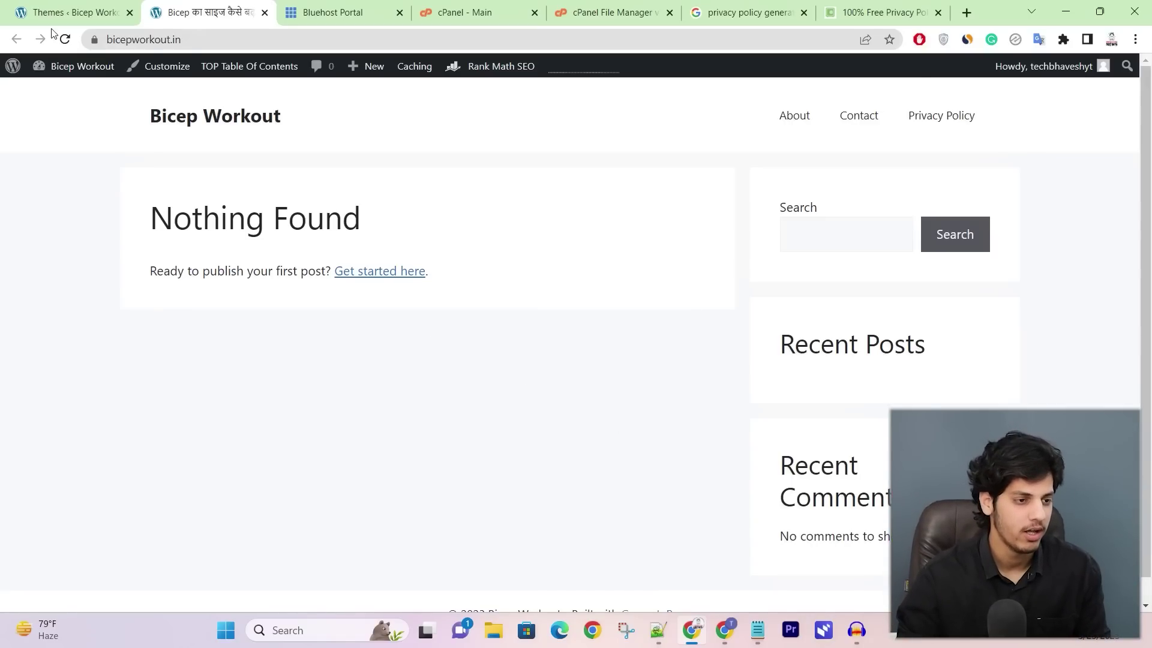
Step: Create a new page titled "Home" and publish it
click(72, 12)
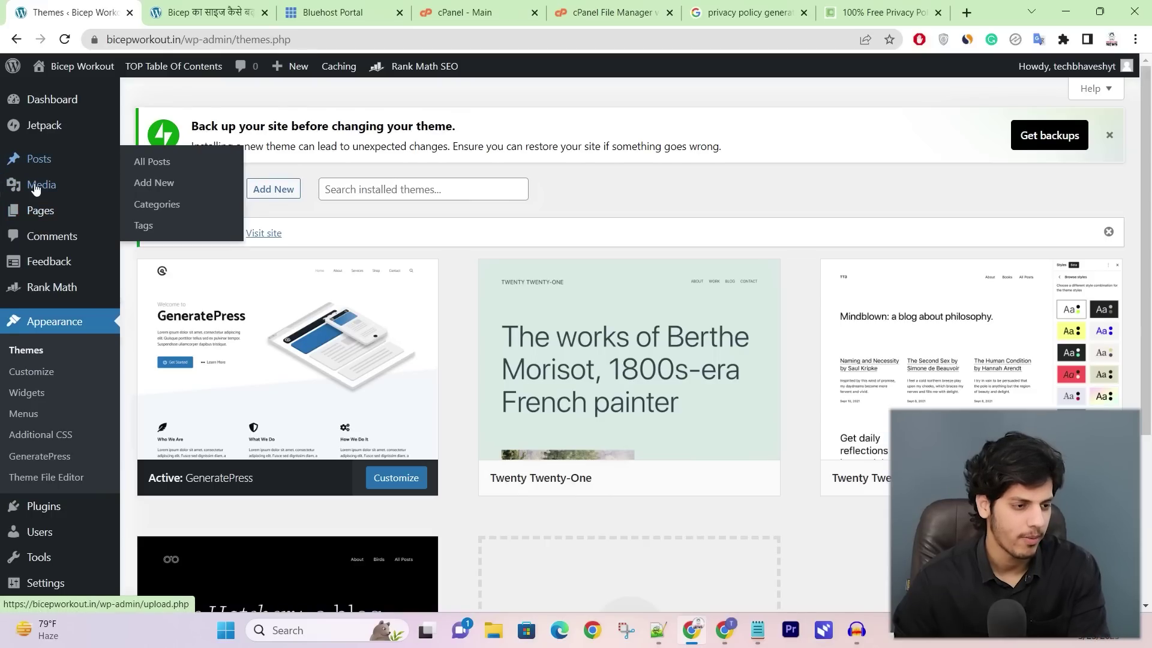
mouse_move(37, 212)
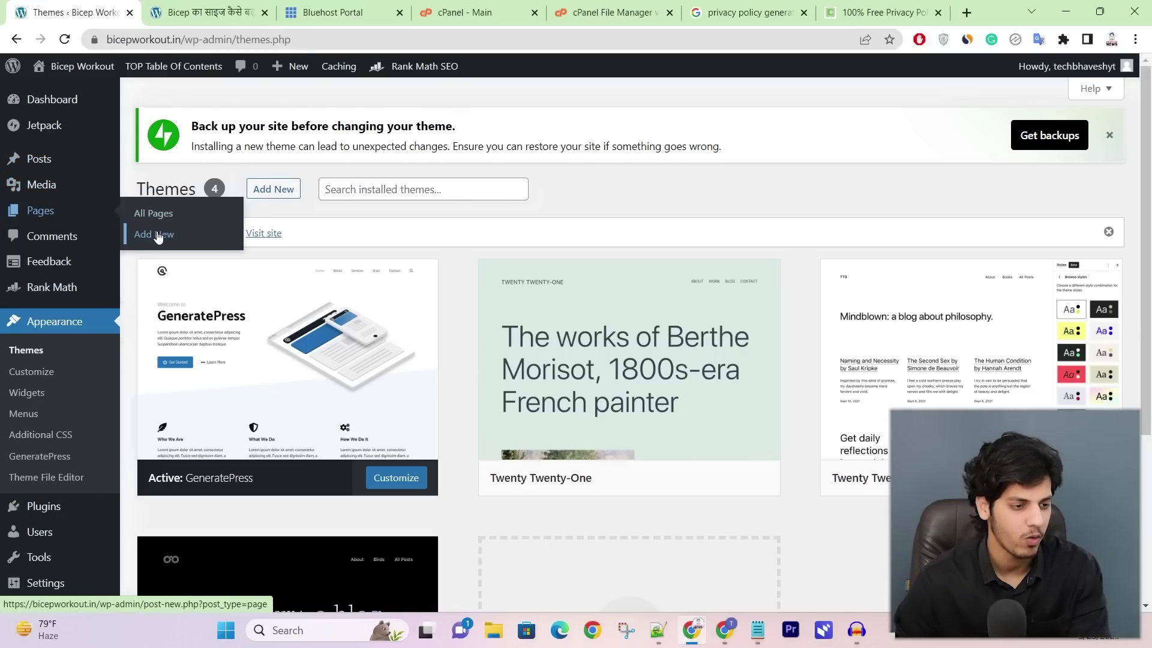
click(158, 236)
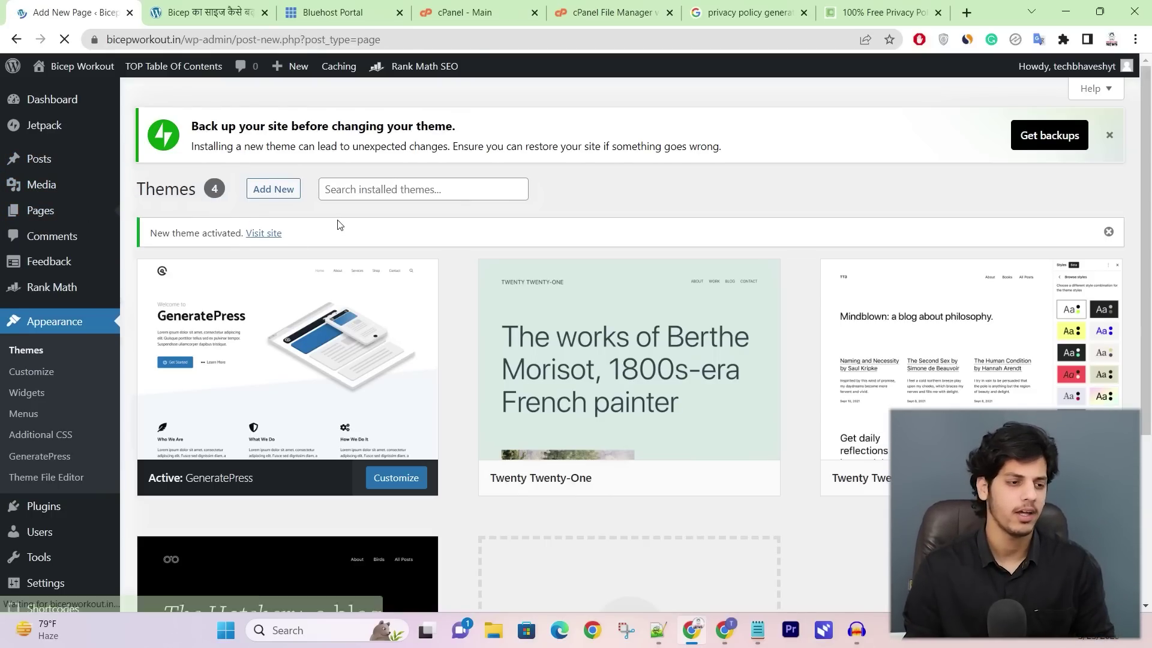
text(Home)
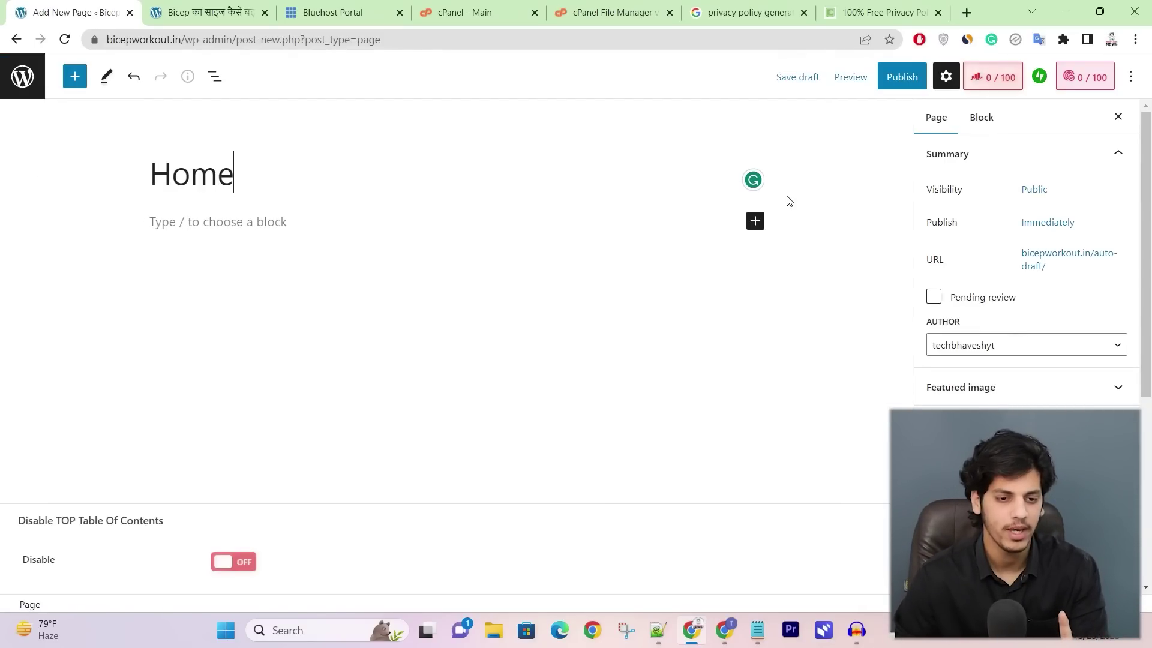
click(896, 81)
click(1002, 77)
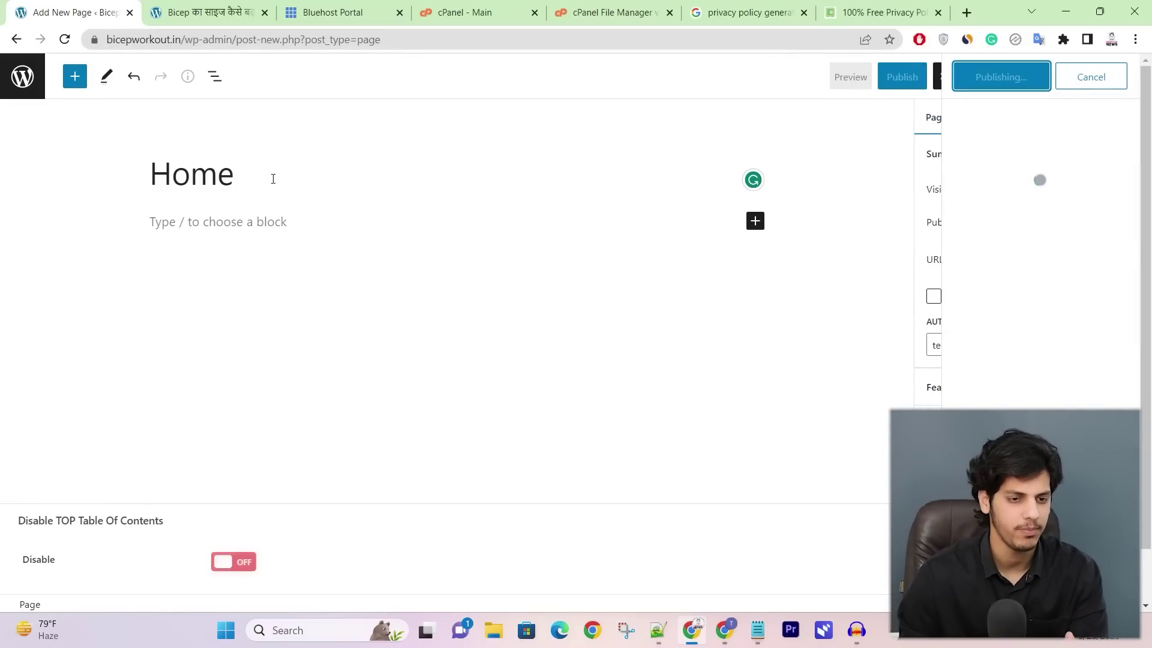
click(1127, 76)
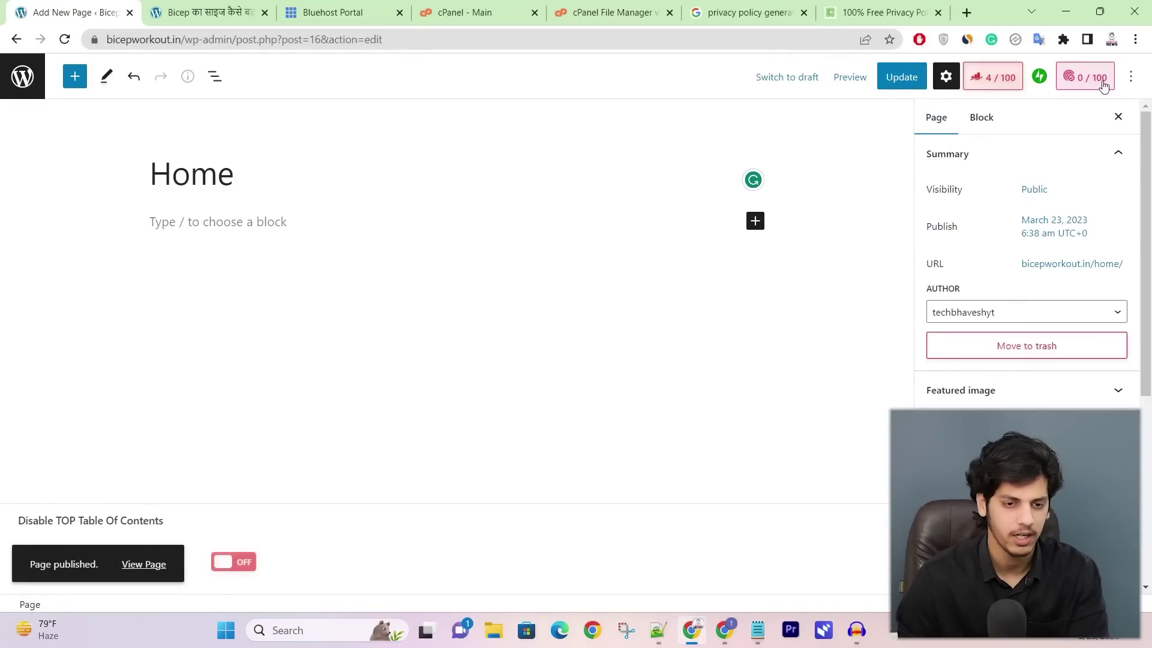
Step: Disable the content title in the Home page's layout settings and update the page
scroll(1059, 348, down, 6)
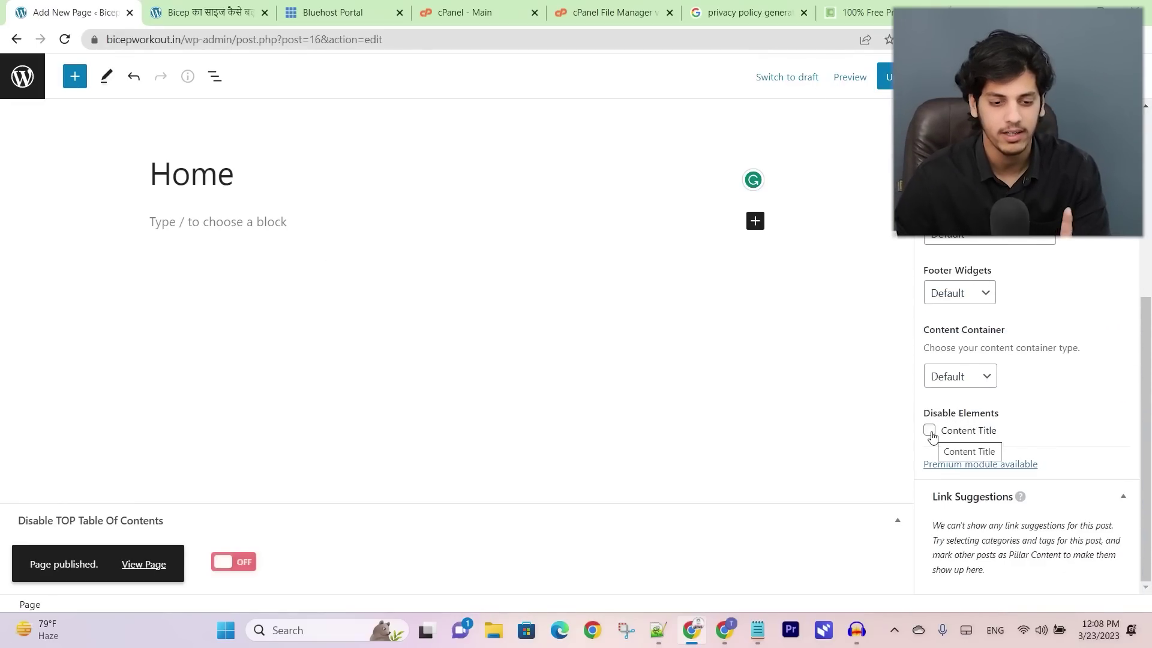
click(945, 435)
click(884, 76)
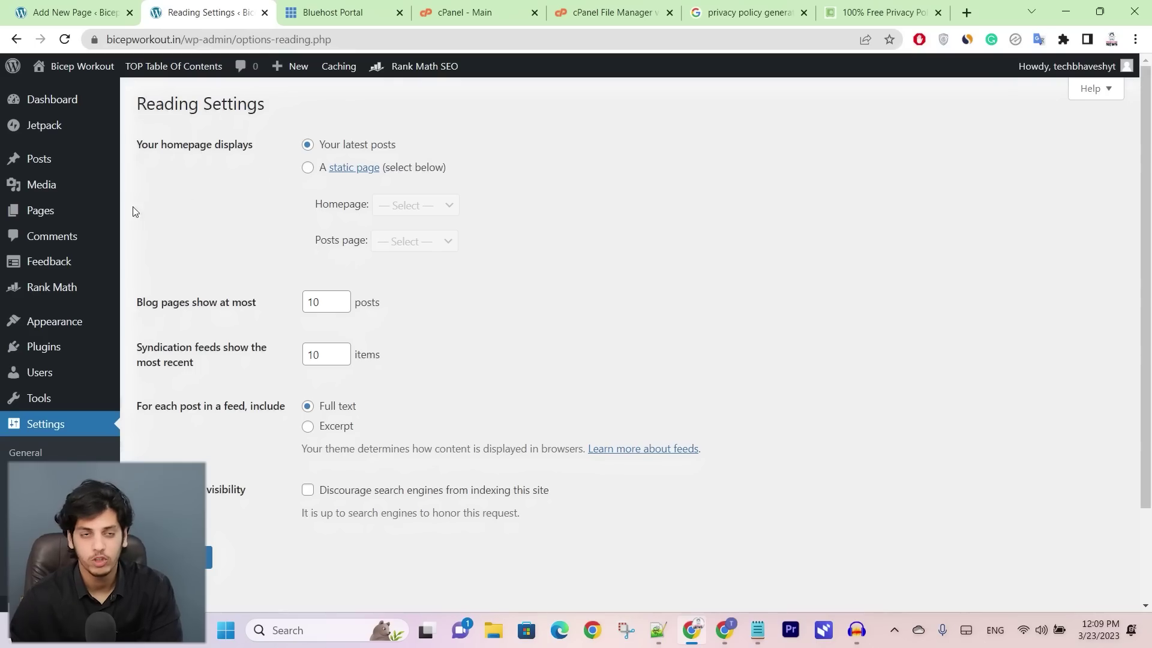
Step: Set the site's homepage to display the static page "Home" and save the reading settings
click(304, 171)
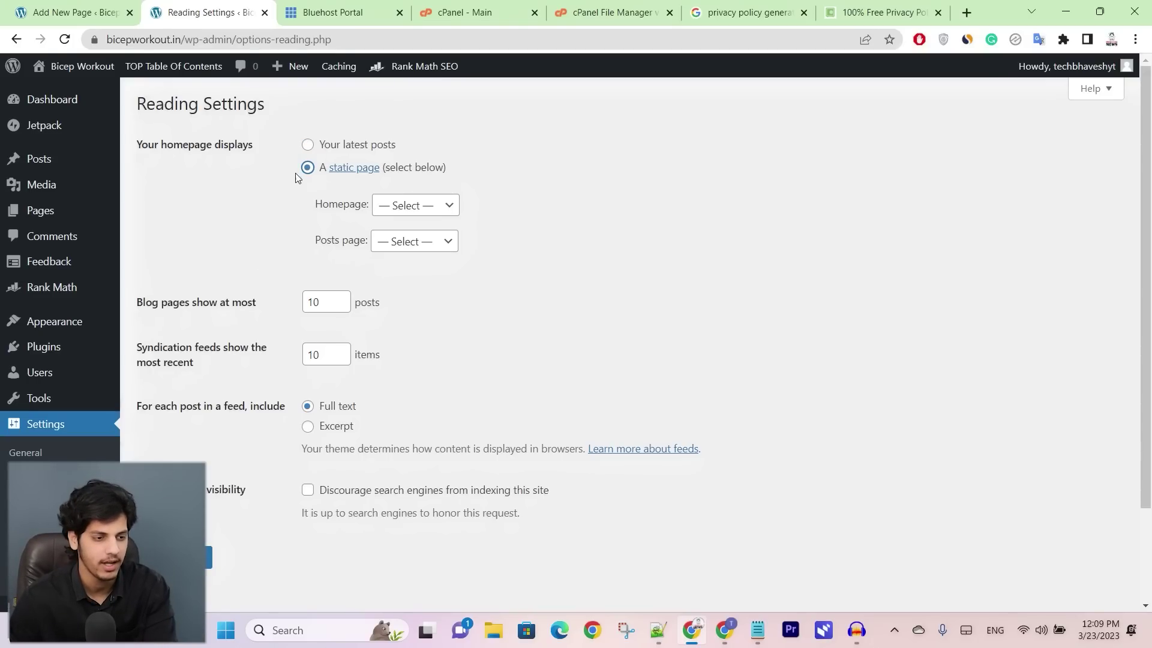
click(419, 211)
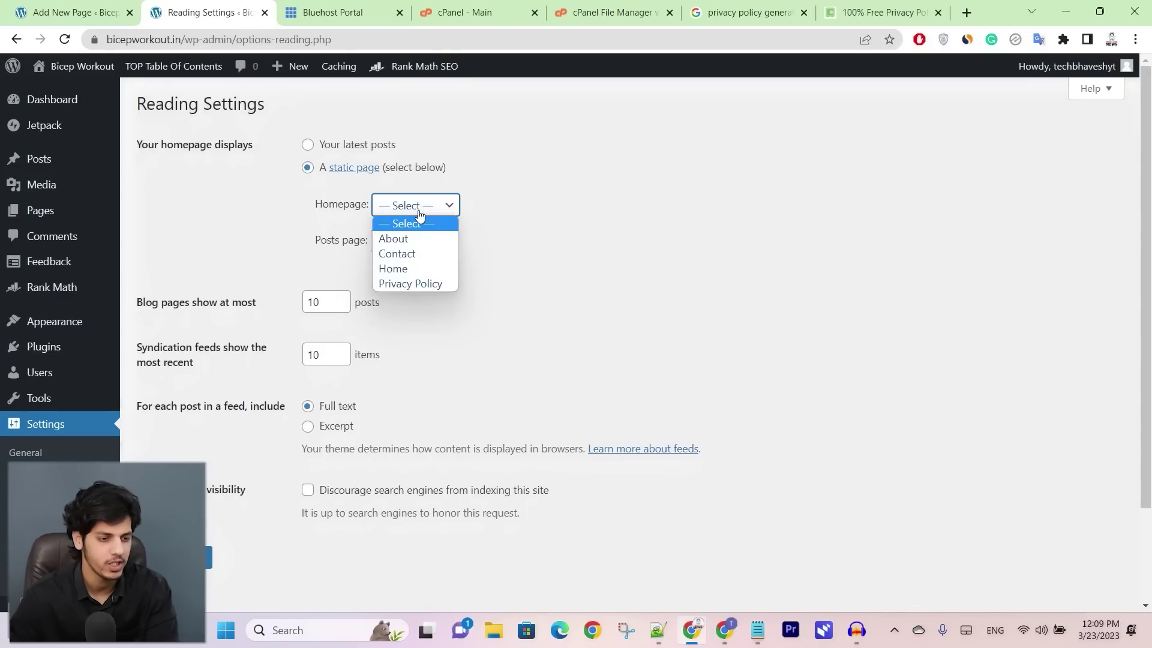
click(405, 269)
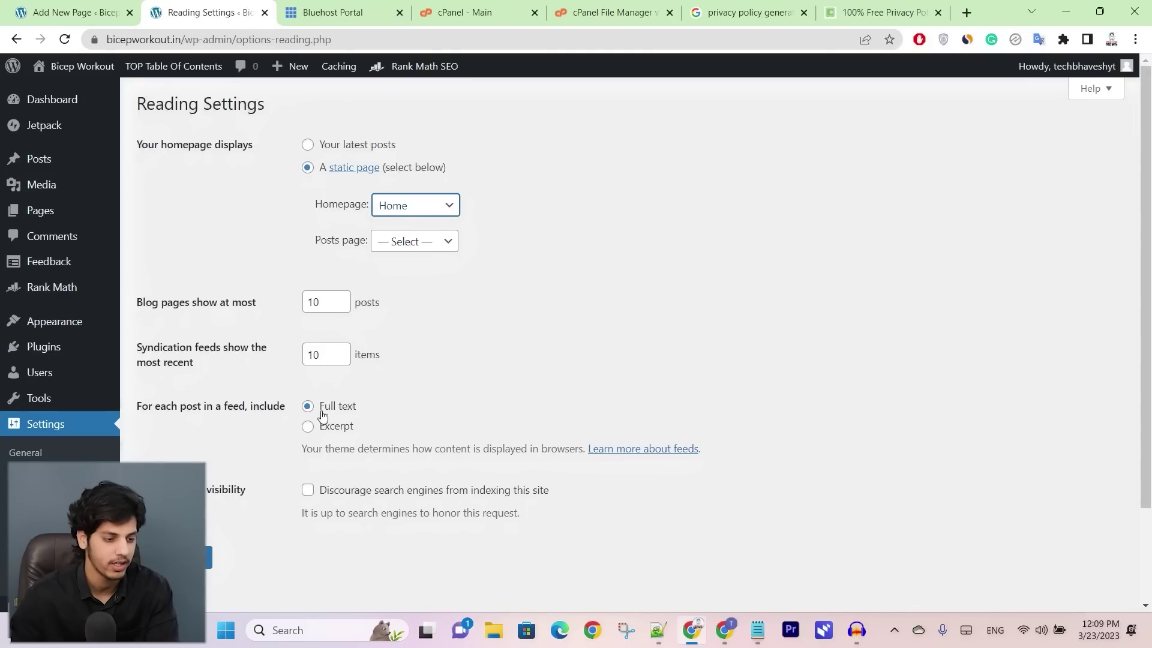
click(174, 556)
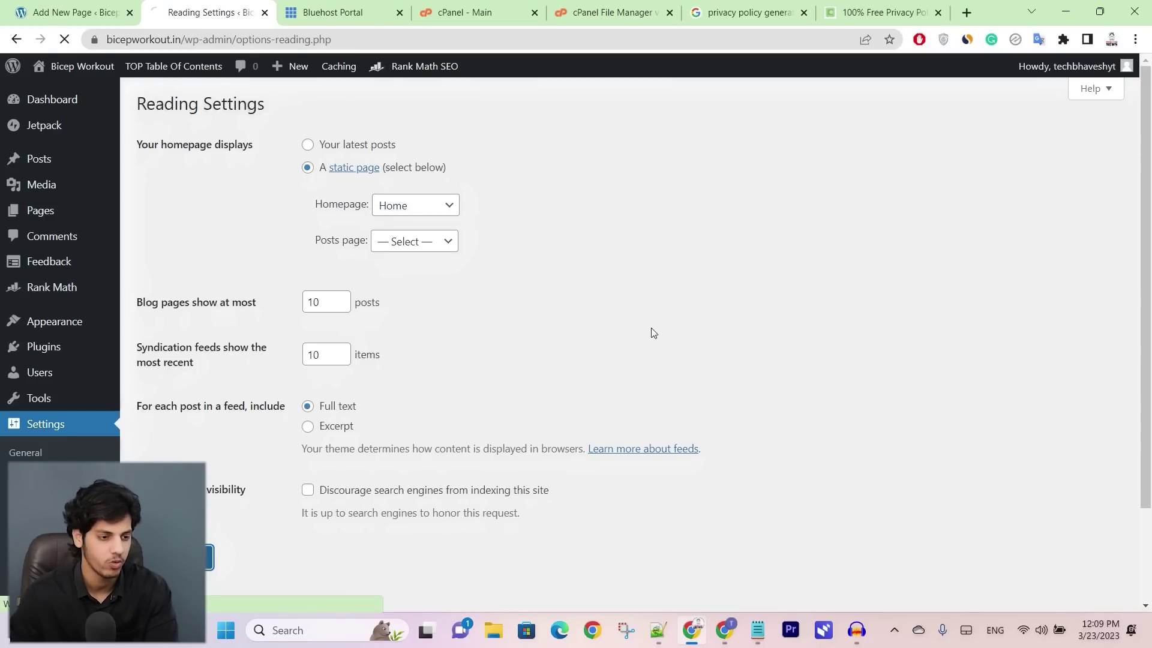
Step: Open the live site in a separate browser tab to check its homepage
mouse_move(72, 70)
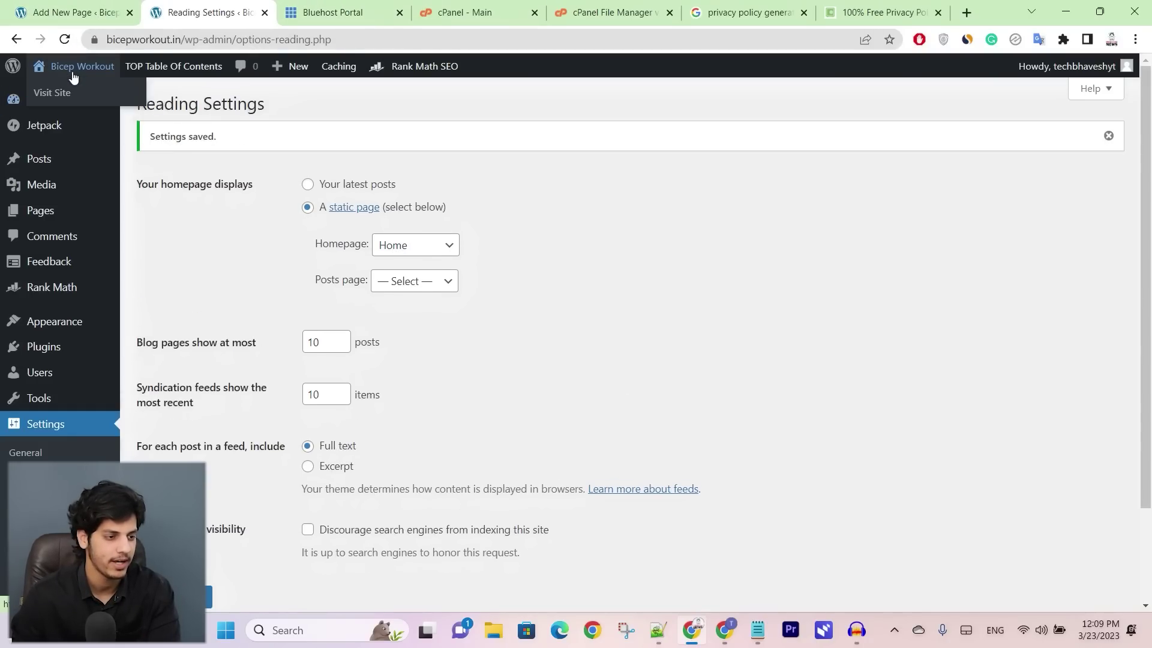
right_click(72, 92)
click(105, 102)
click(318, 6)
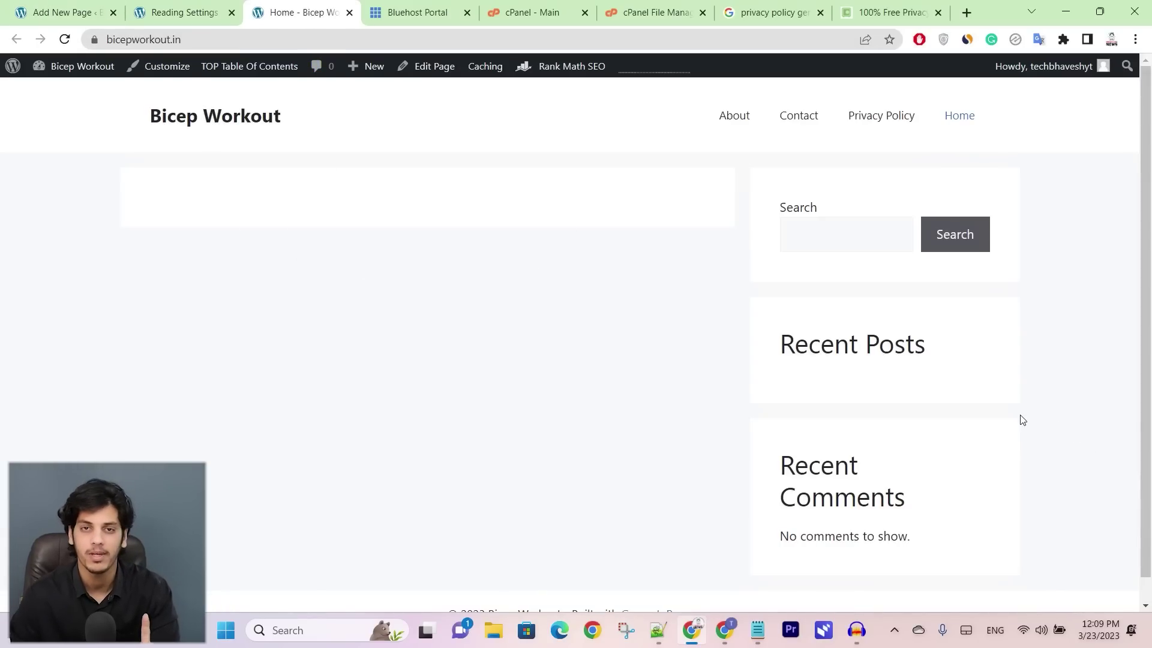
Step: Set the Home page's sidebar layout to No Sidebars and update the page
click(36, 8)
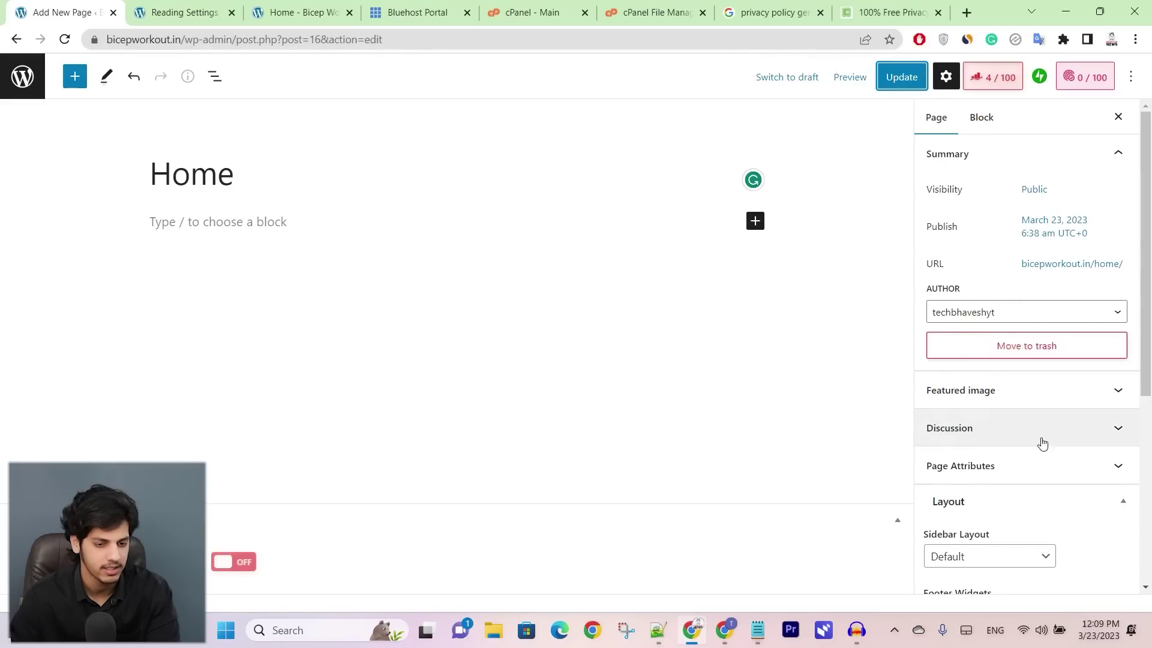
scroll(987, 171, down, 5)
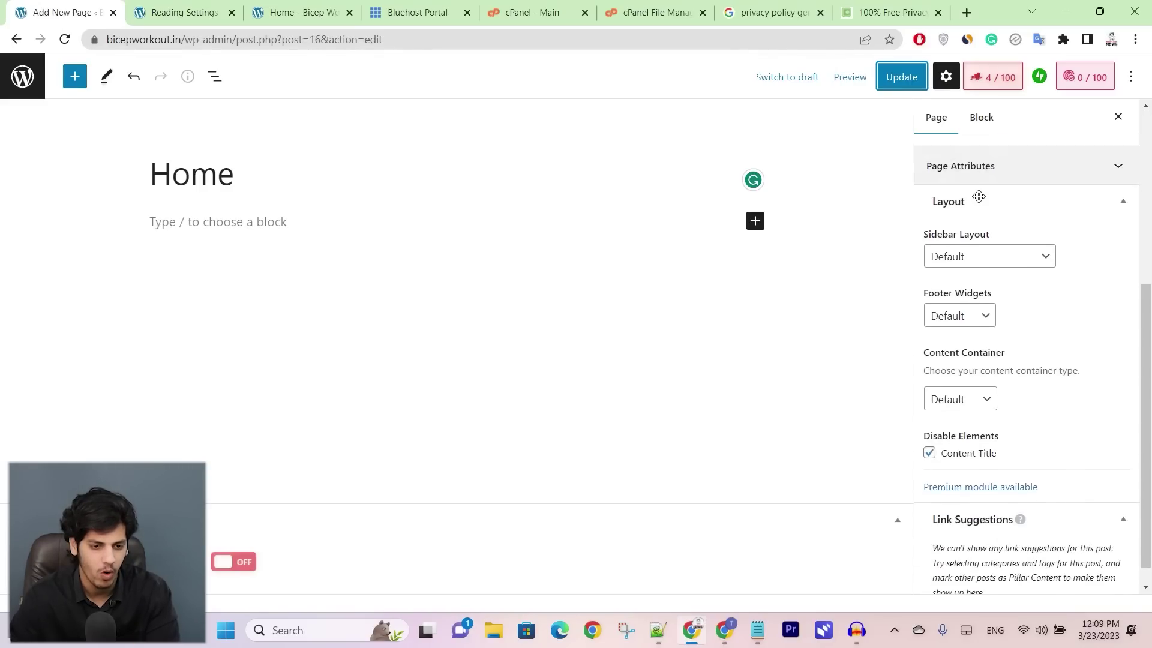
click(954, 257)
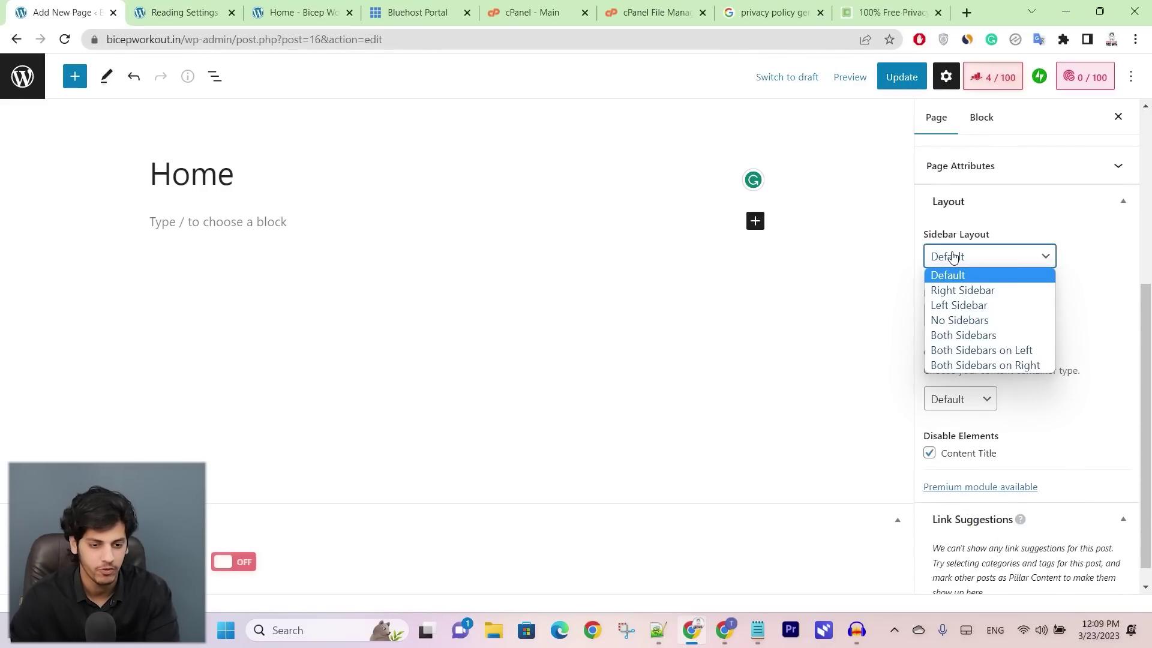
click(975, 322)
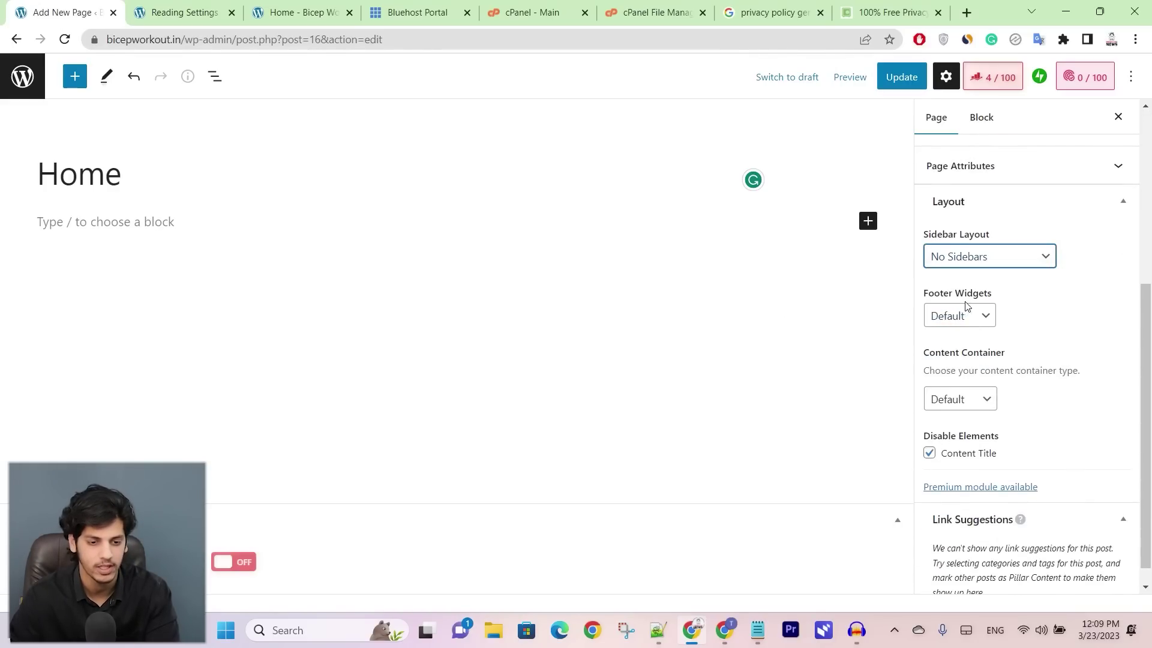
click(901, 77)
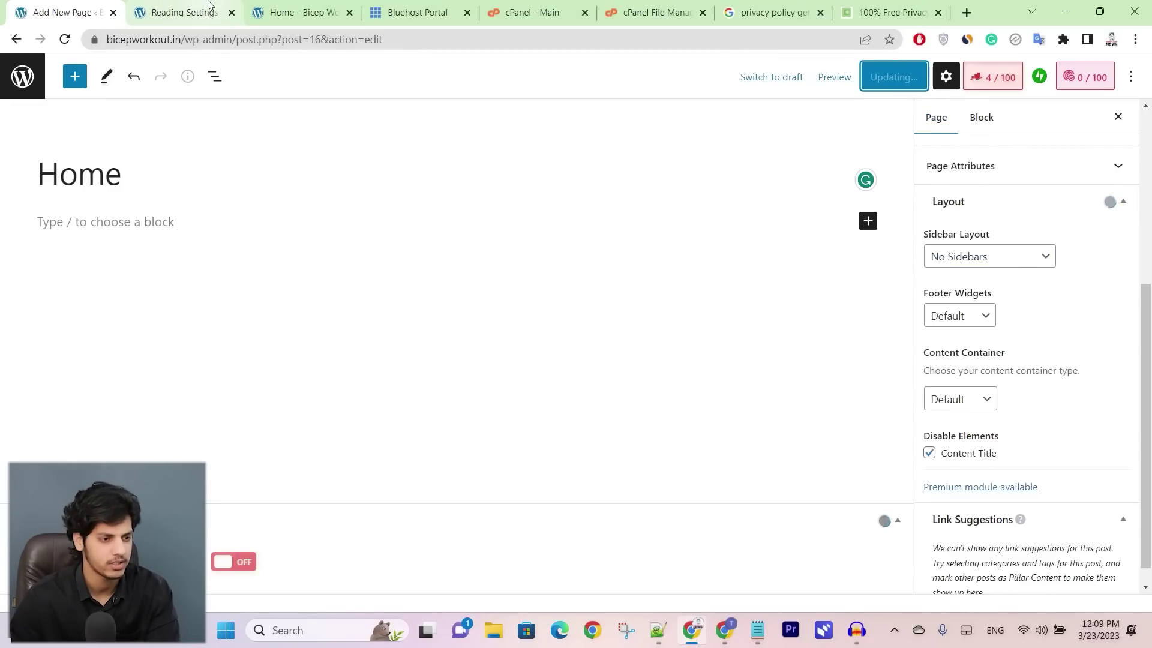
Step: Reload the live homepage to check its layout against the Home page's settings
key(ctrl+3)
key(F5)
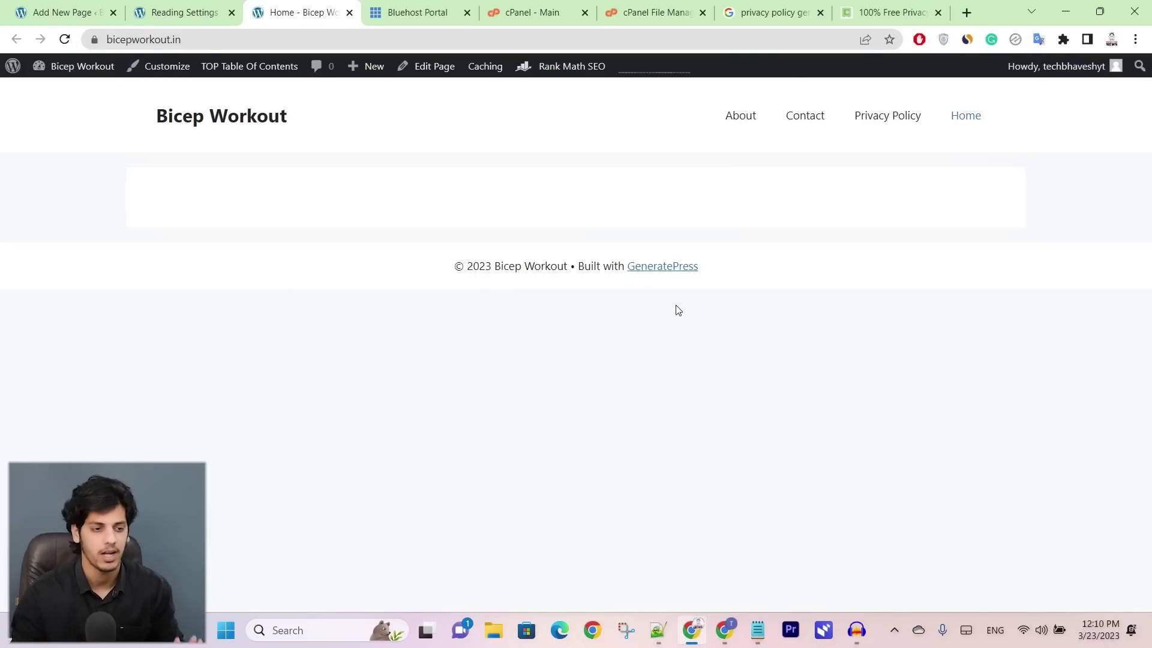
key(ctrl+1)
key(ctrl+3)
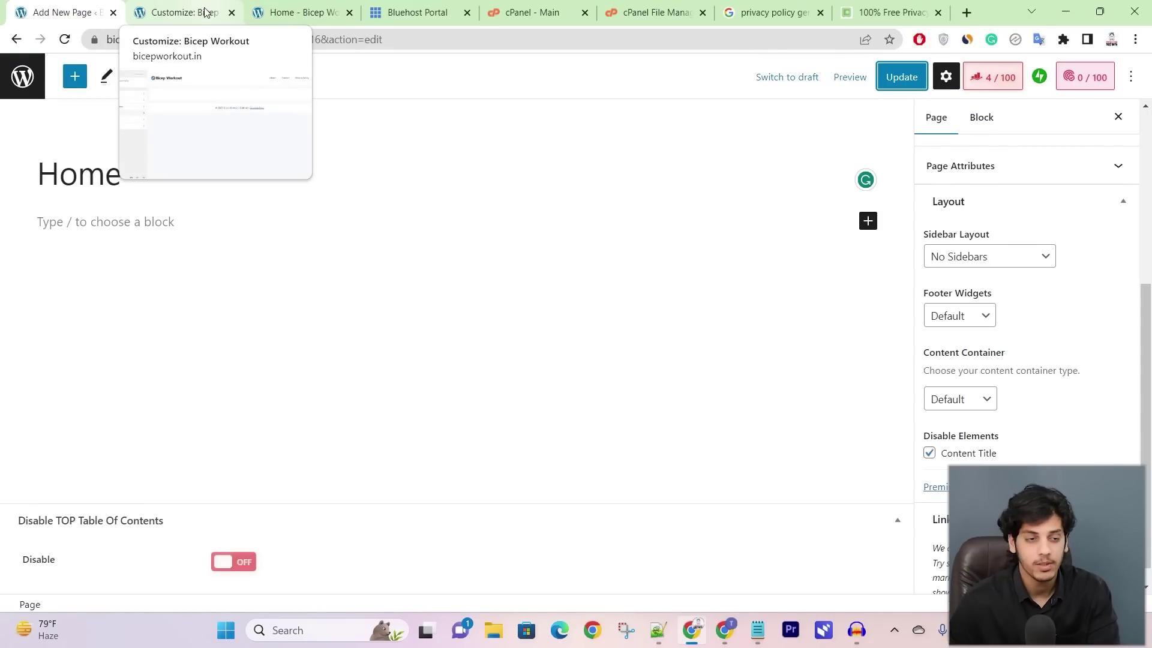
Step: Set the general, blog and single post sidebar layouts to Content (no sidebars) in the theme customizer and publish
click(204, 12)
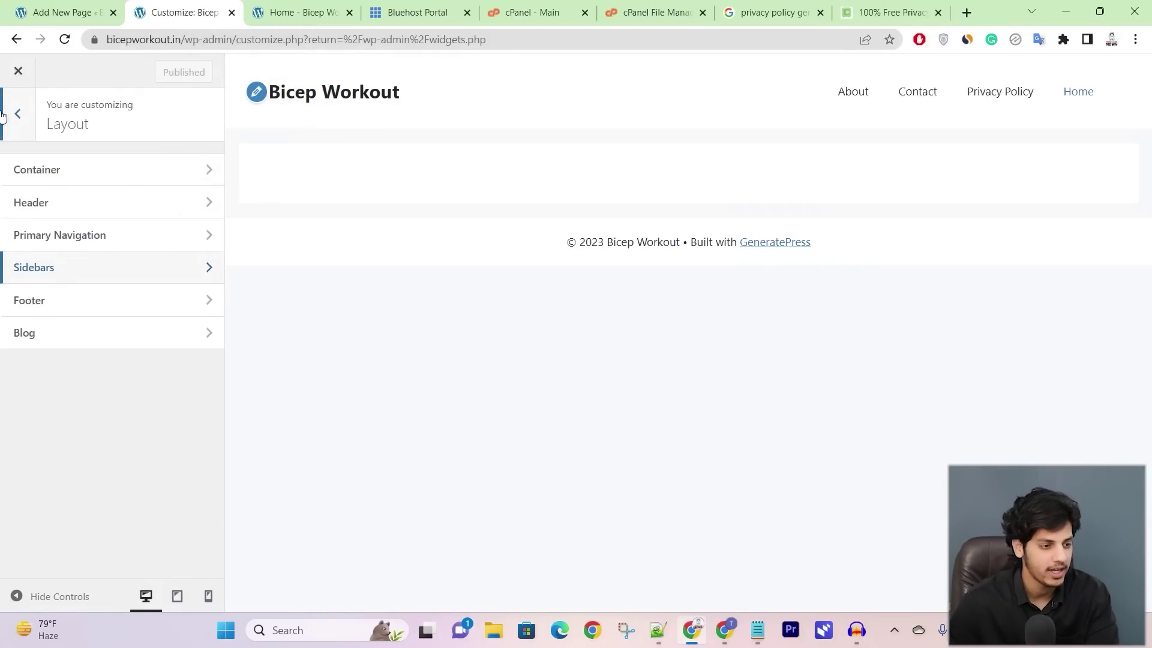
click(48, 275)
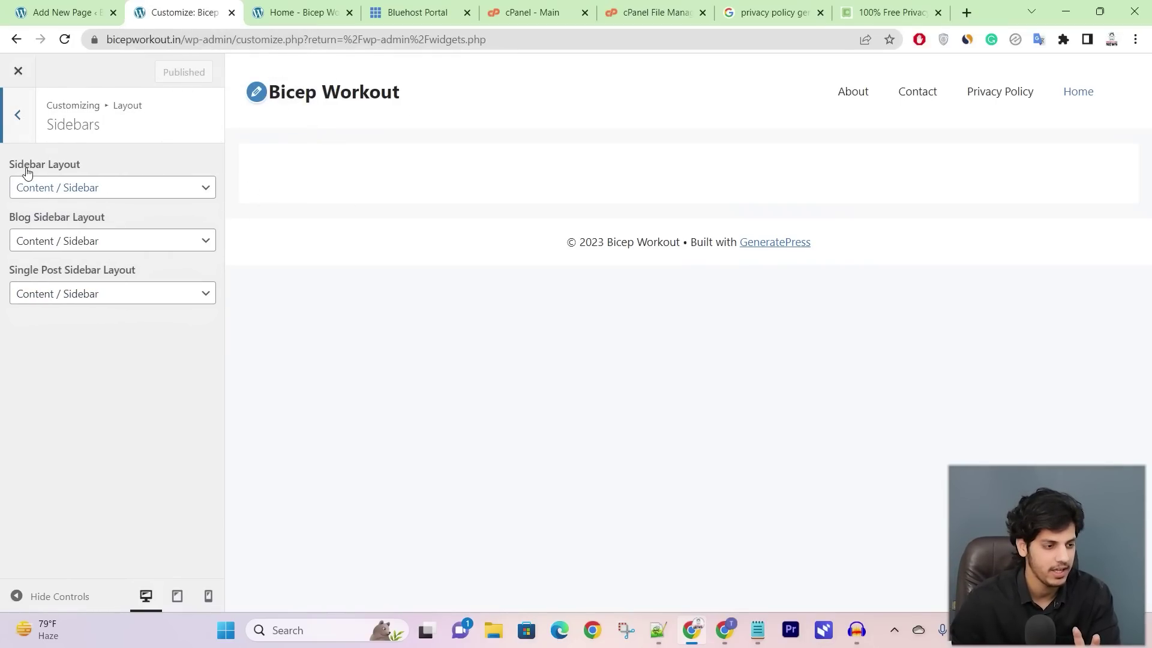
click(62, 188)
click(63, 236)
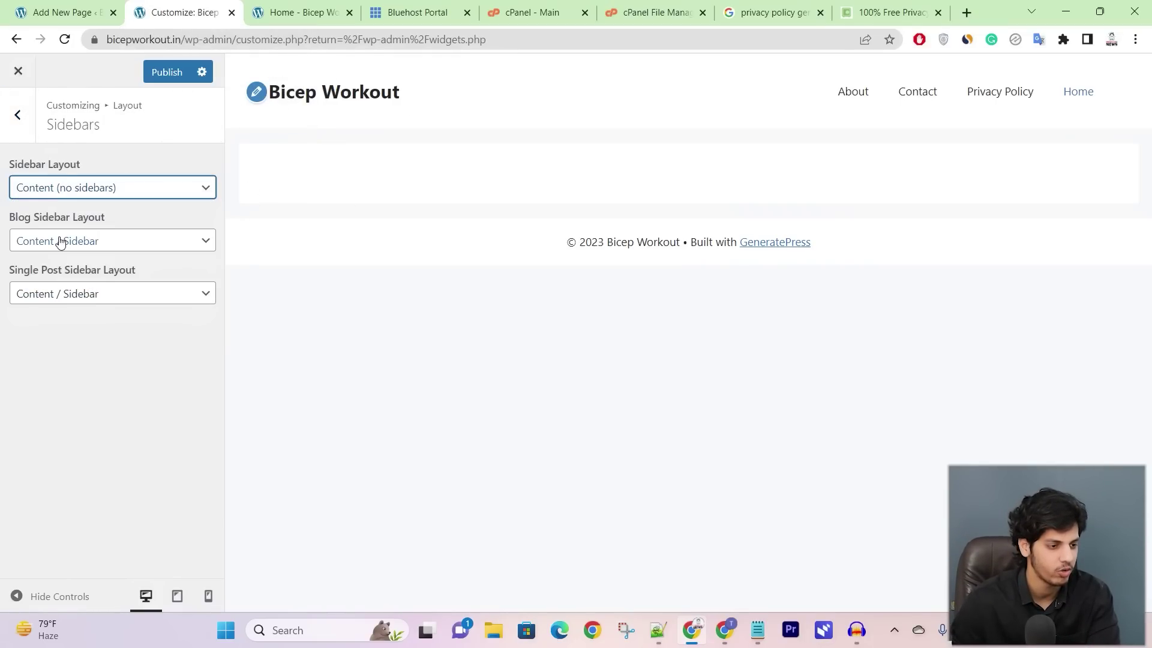
click(59, 241)
click(54, 290)
click(53, 292)
click(54, 339)
click(167, 72)
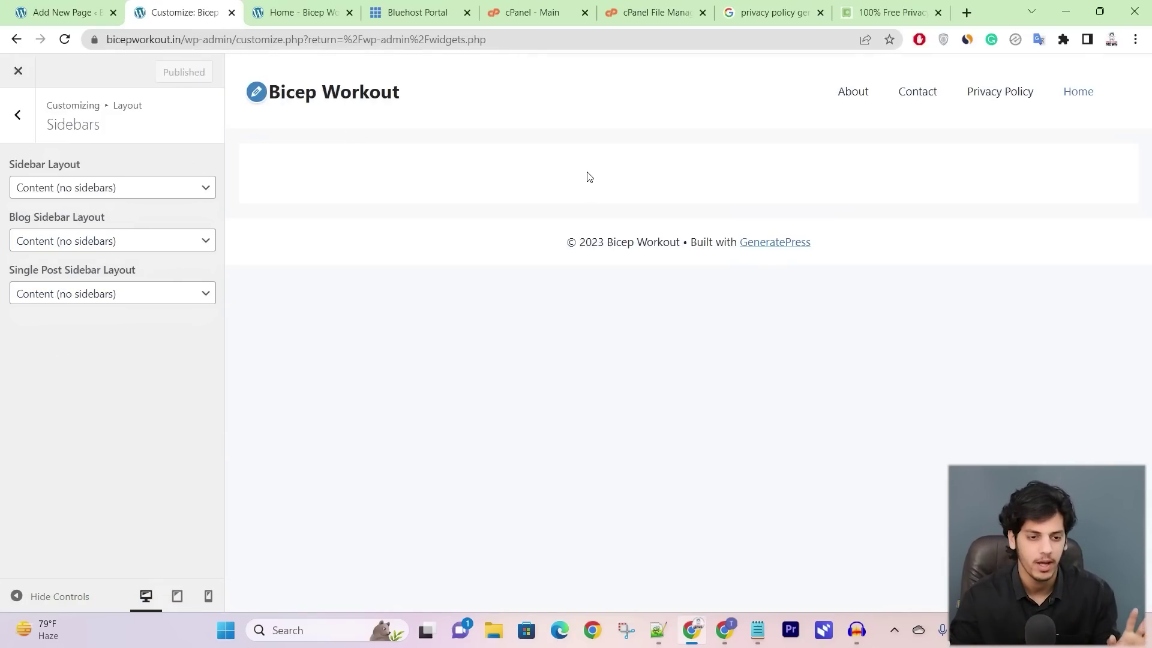
Step: Preview the Contact page in the customizer, and return to the Home page's editor
click(920, 93)
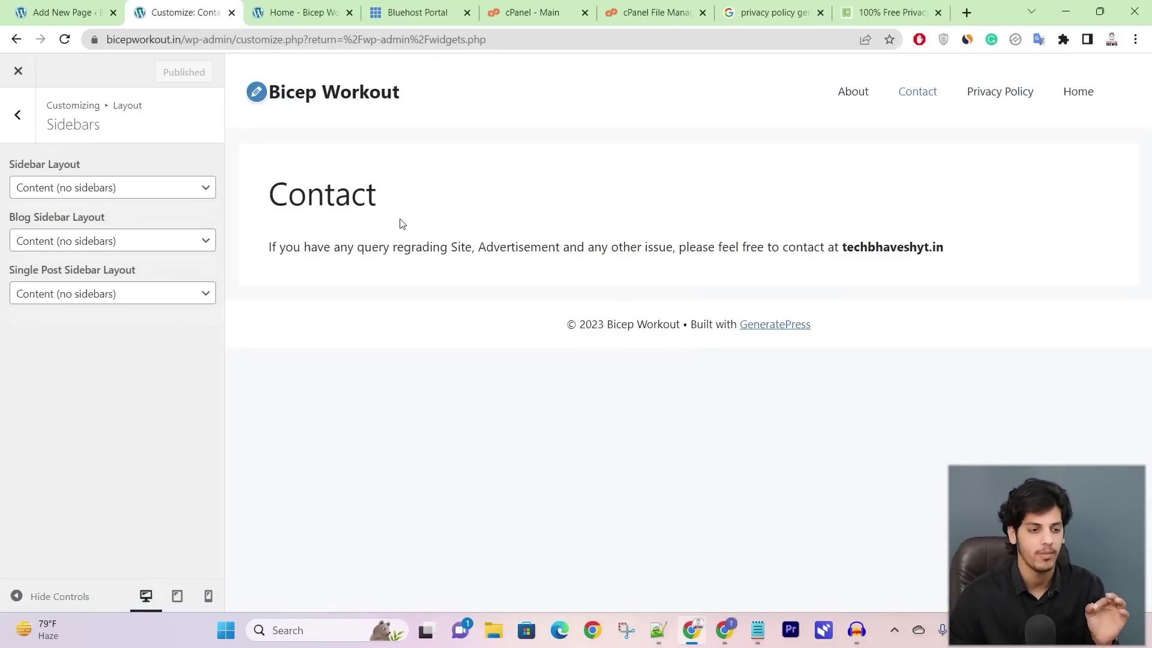
click(63, 12)
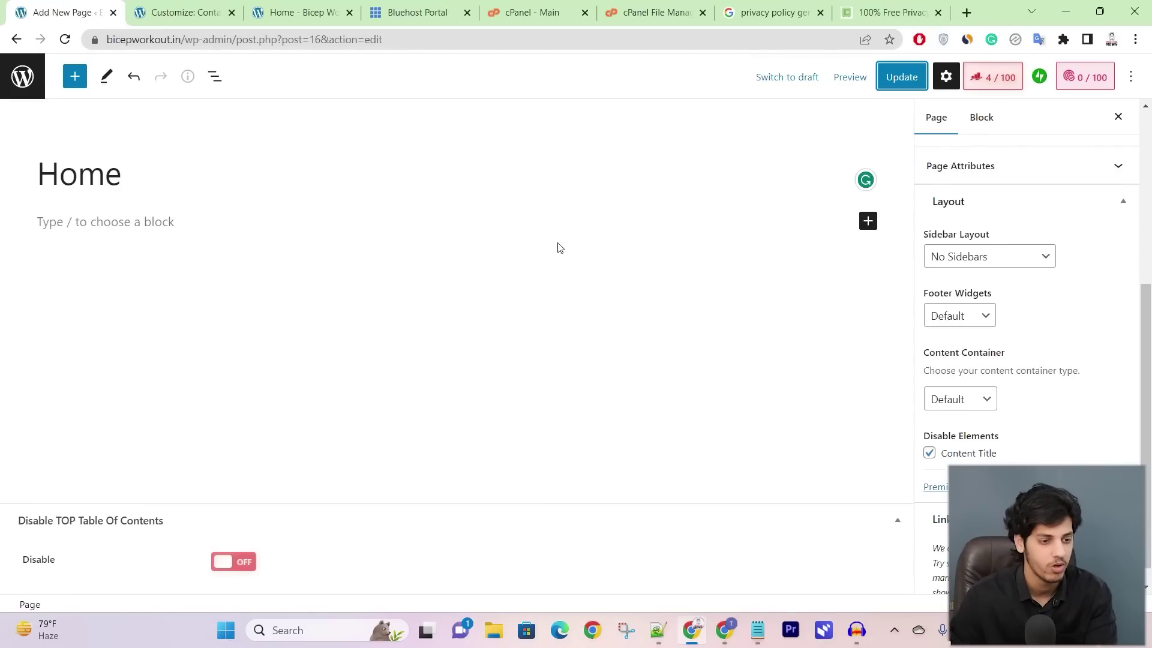
Step: Copy the entire Hindi bicep article from the Google Docs document into the Home page's empty body
click(80, 221)
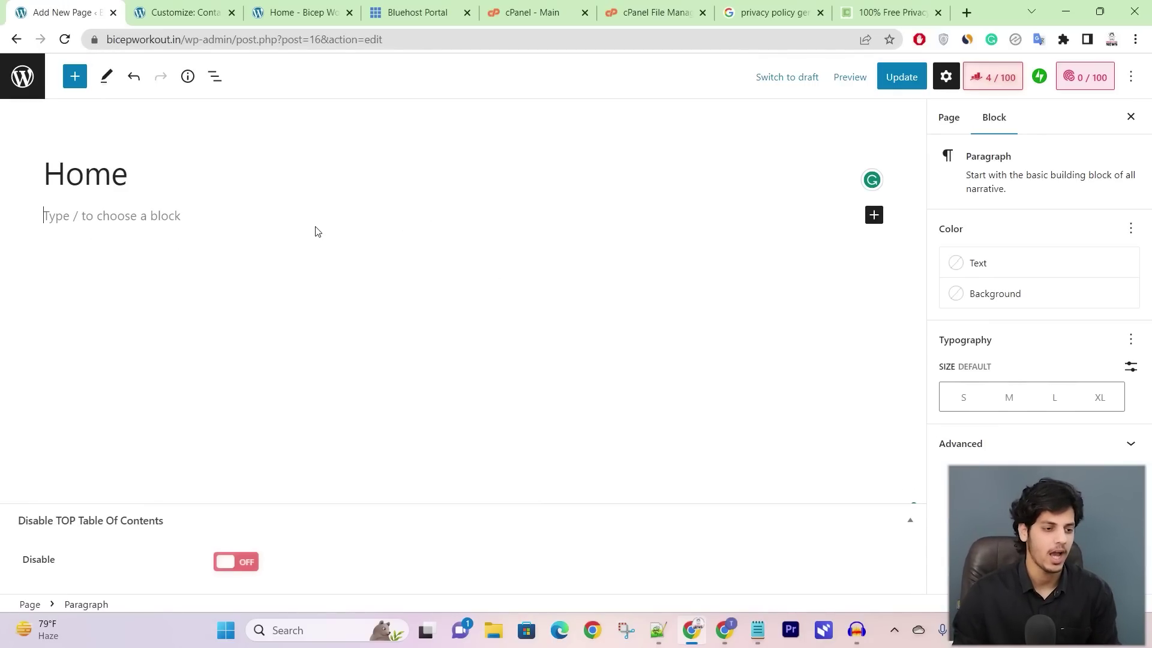
click(724, 631)
click(455, 336)
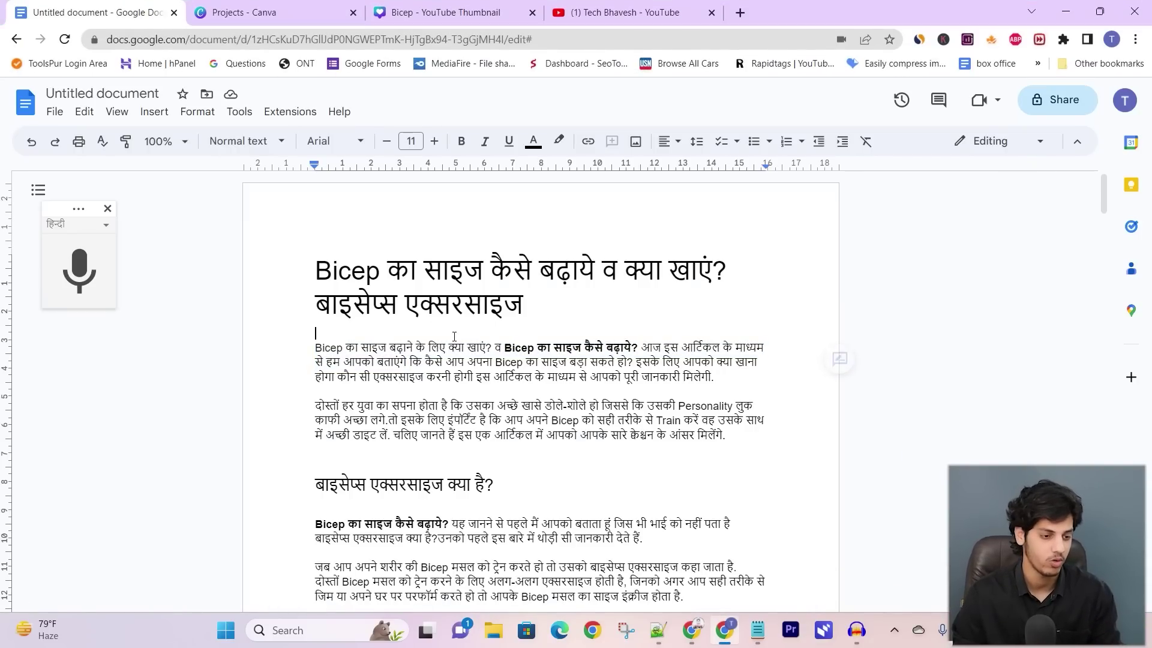
key(ctrl+a)
key(ctrl+c)
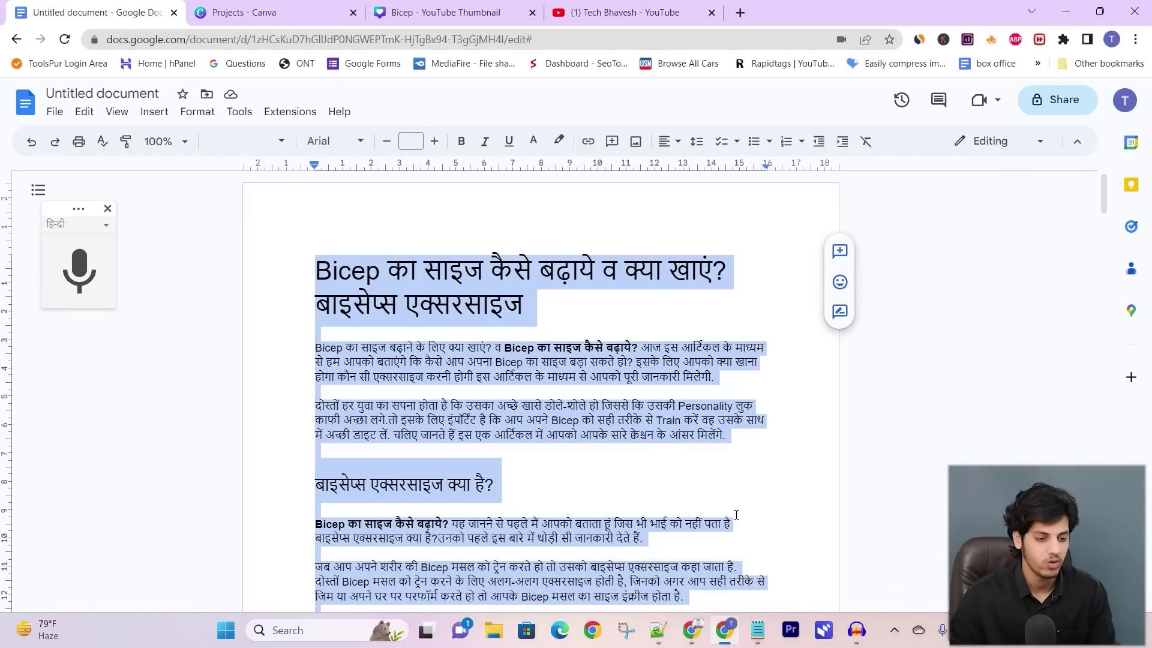
click(700, 628)
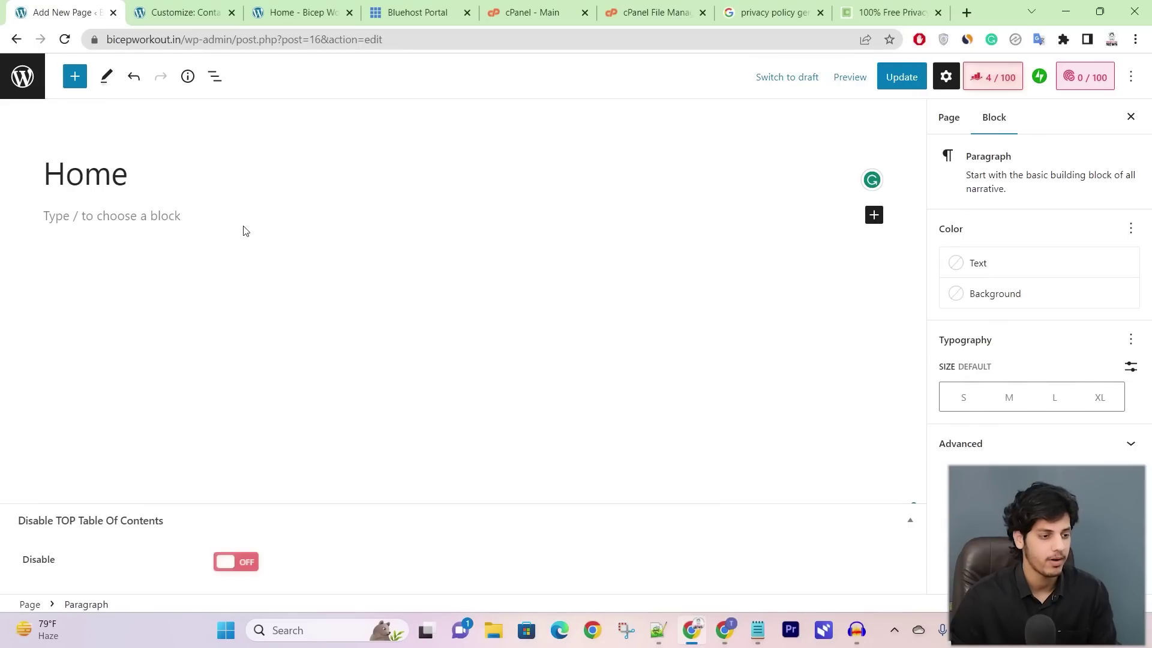
key(ctrl+v)
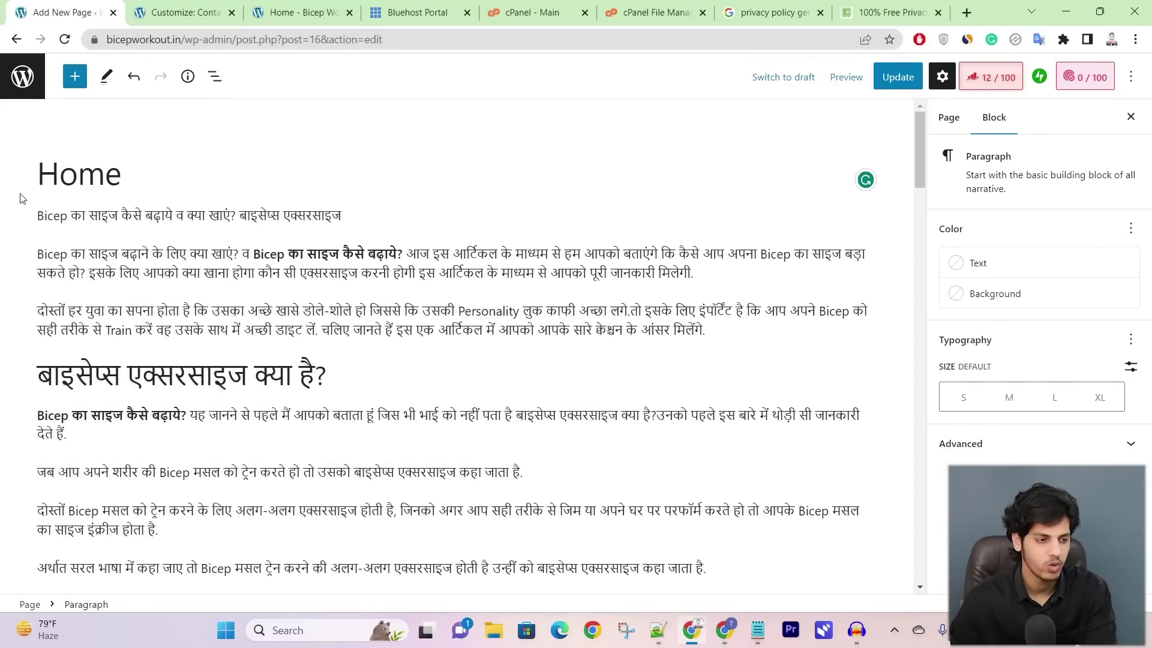
Step: Convert the article's opening title line from a paragraph to a heading and update the Home page
drag(368, 222, 40, 216)
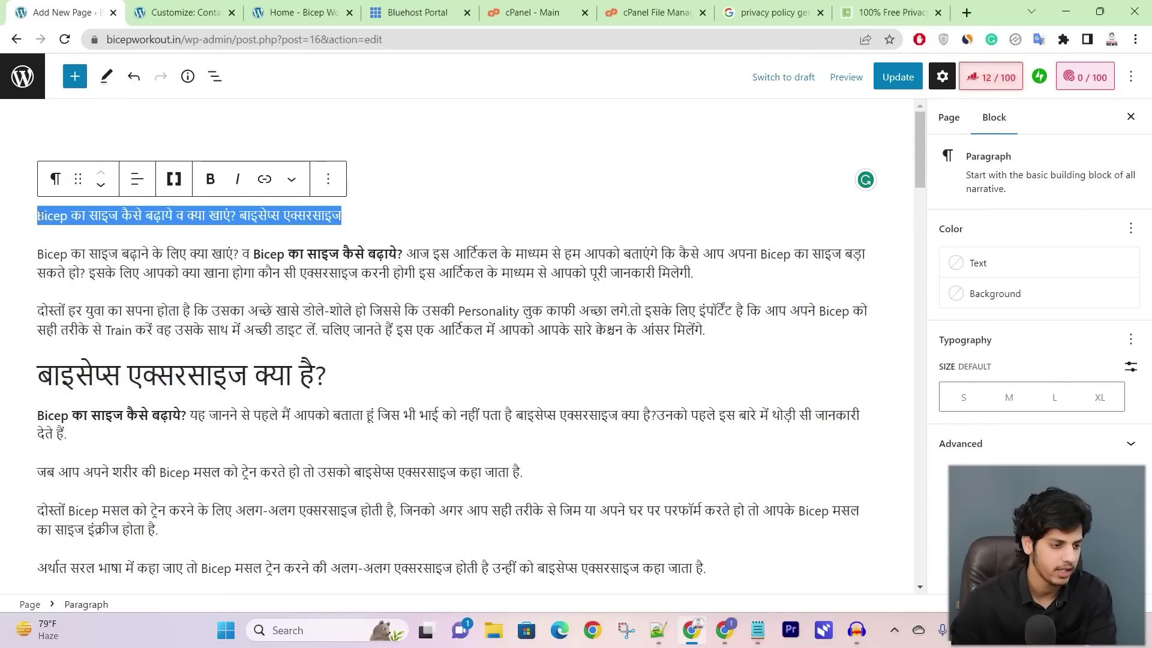
click(55, 179)
click(172, 257)
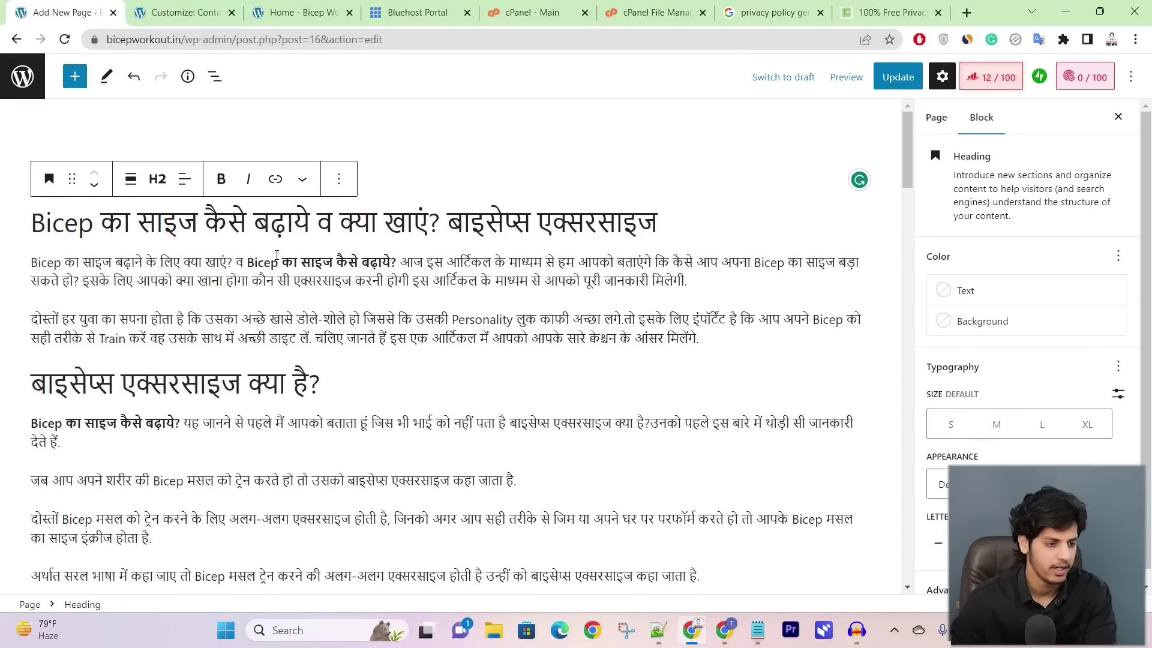
click(898, 77)
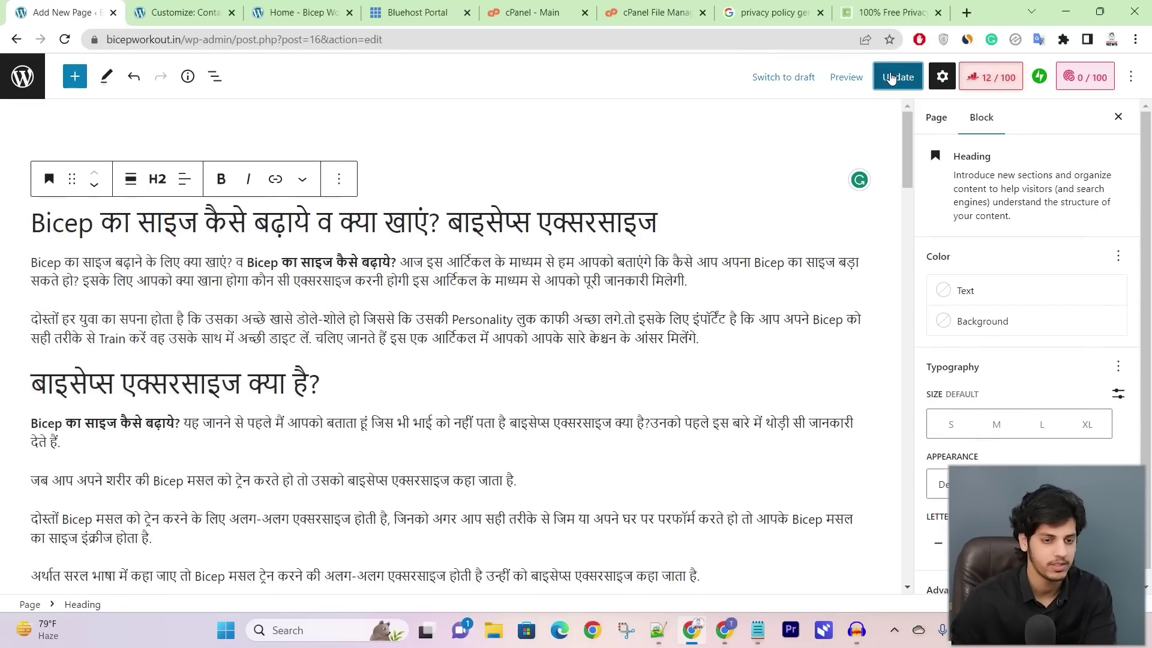
Step: Reload the live homepage and look through the published article from its title to the conclusion
click(309, 10)
click(64, 41)
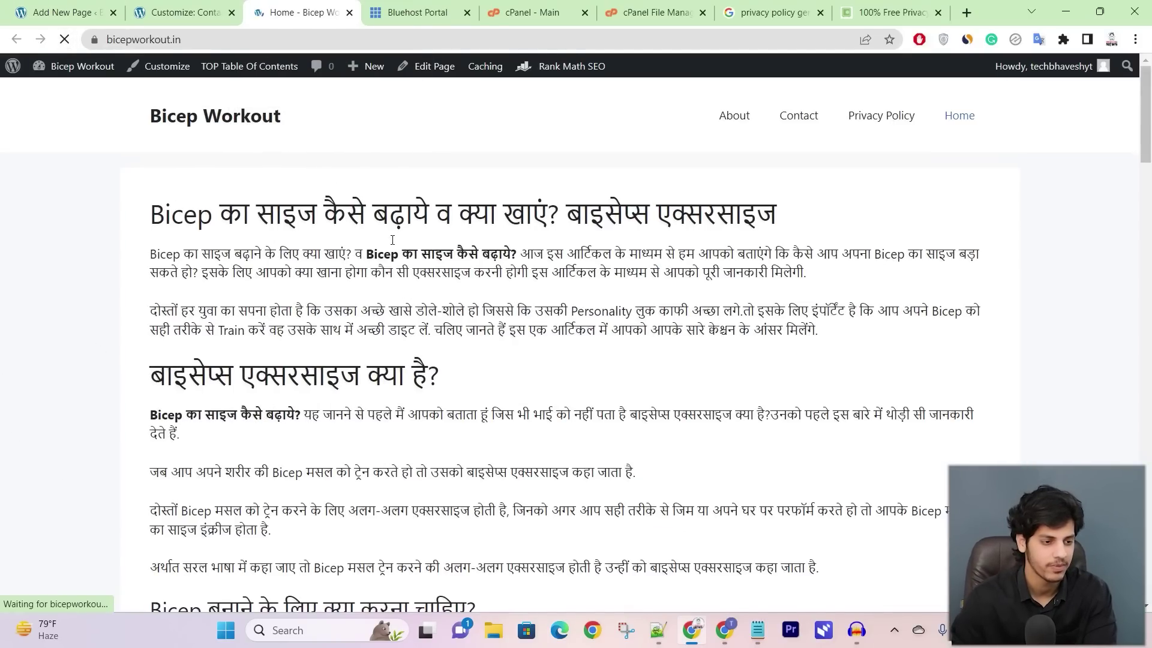
scroll(674, 201, down, 20)
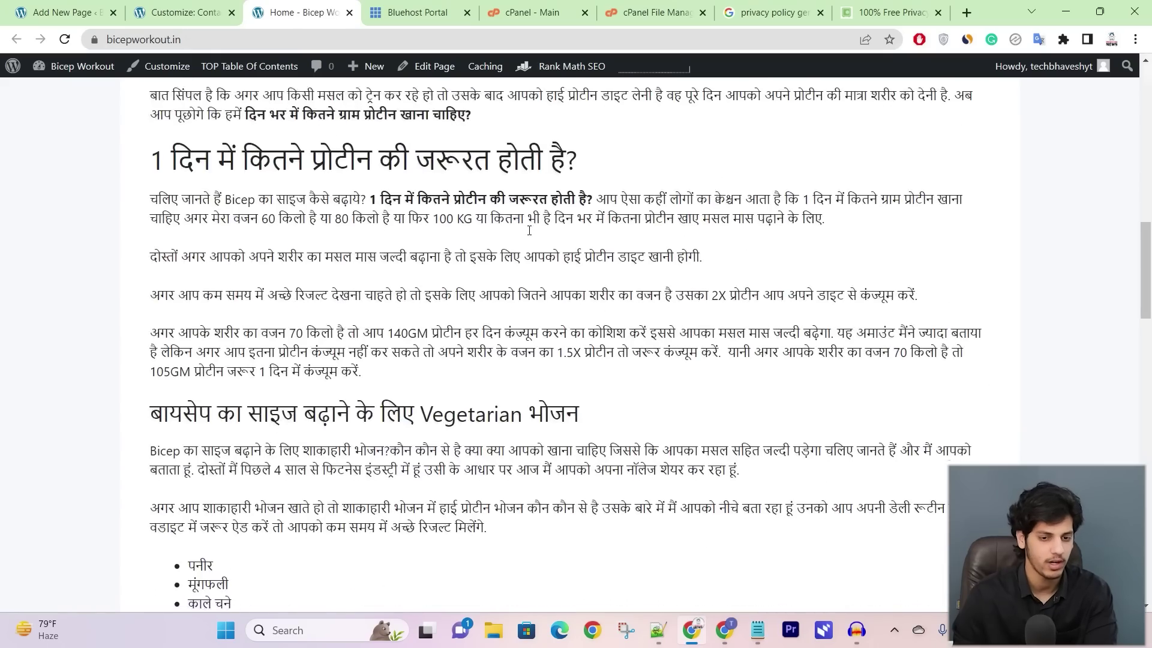
scroll(528, 239, down, 6)
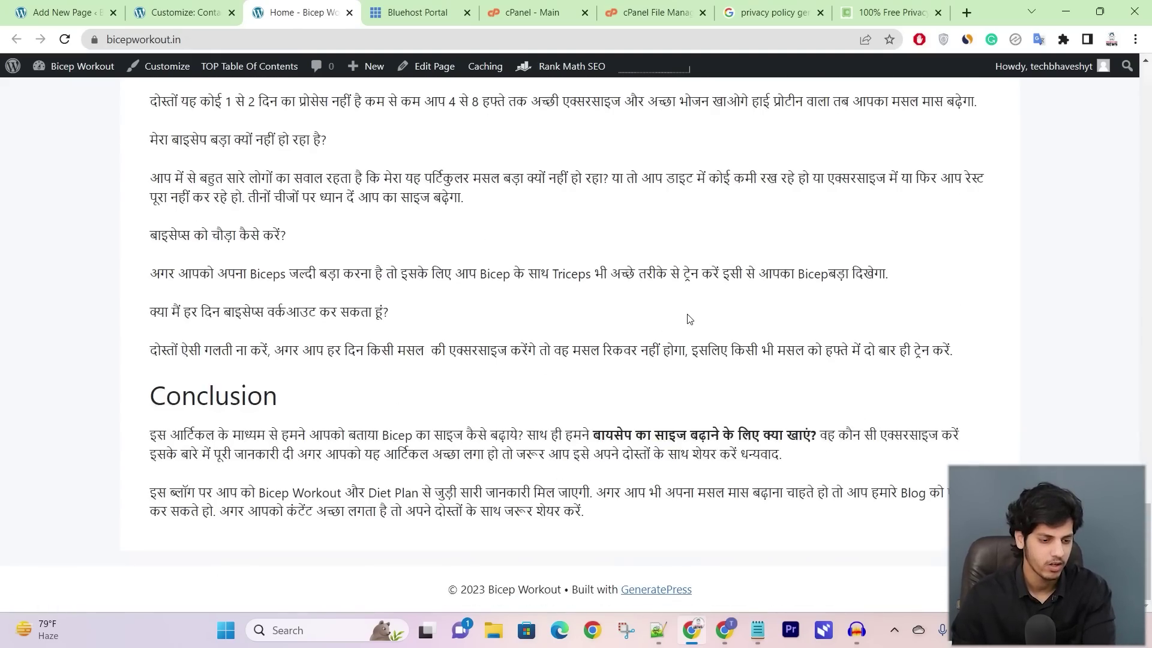
scroll(690, 319, up, 20)
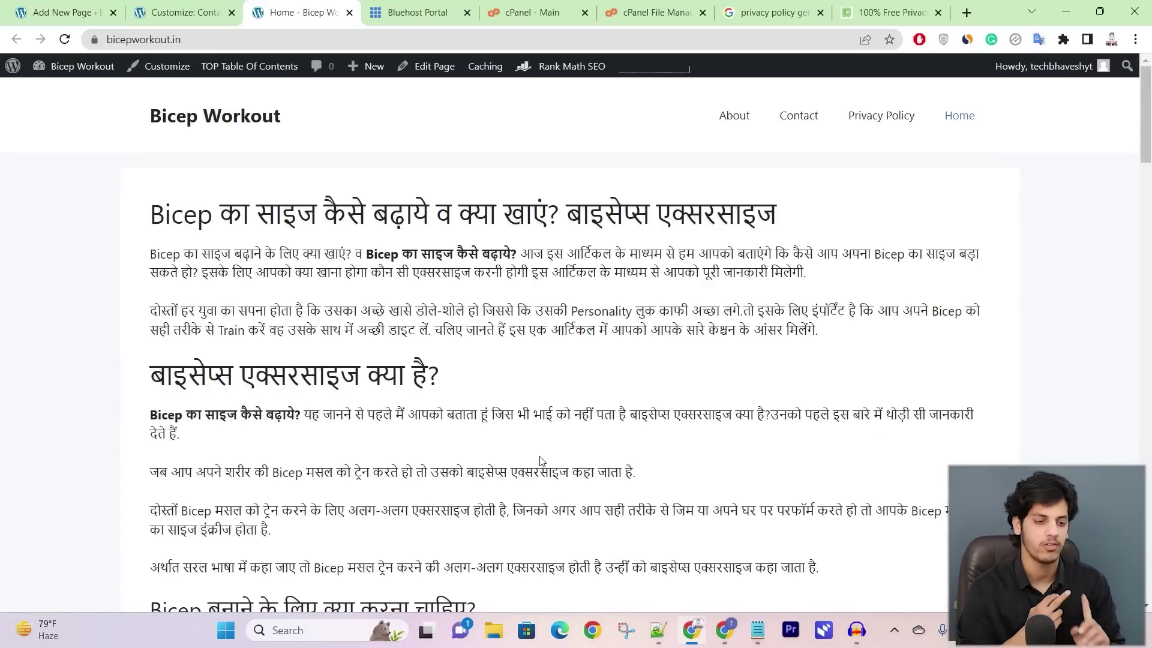
Step: Center the article's opening H2 heading in the Home page's editor
key(ctrl+1)
drag(662, 223, 29, 223)
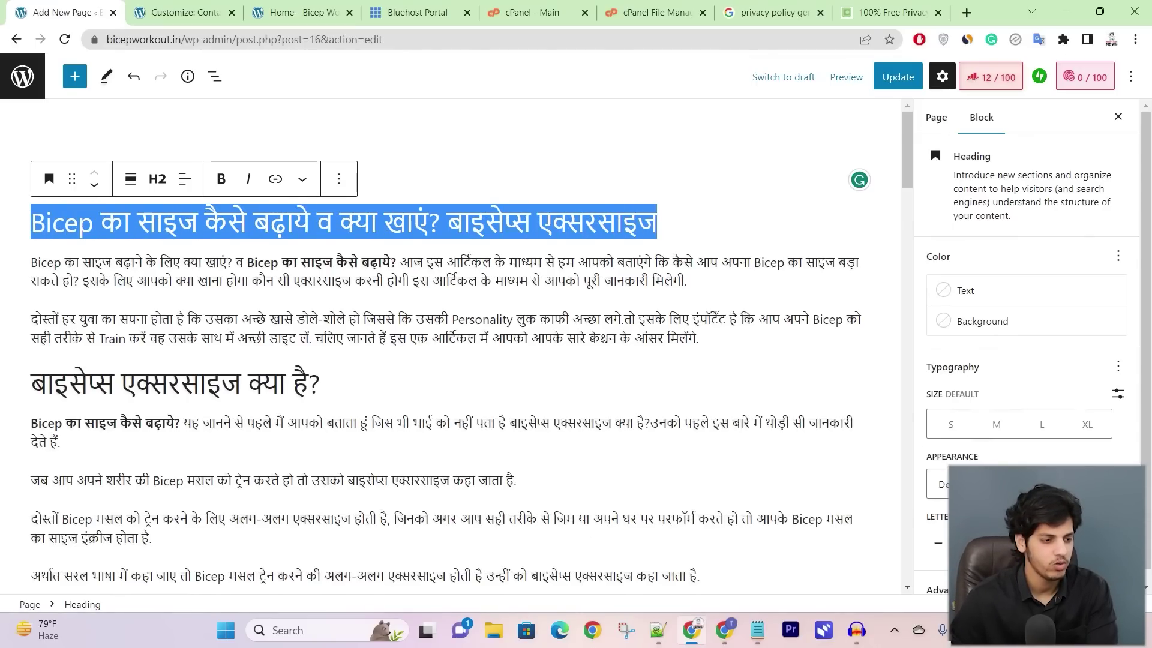
click(190, 188)
click(243, 252)
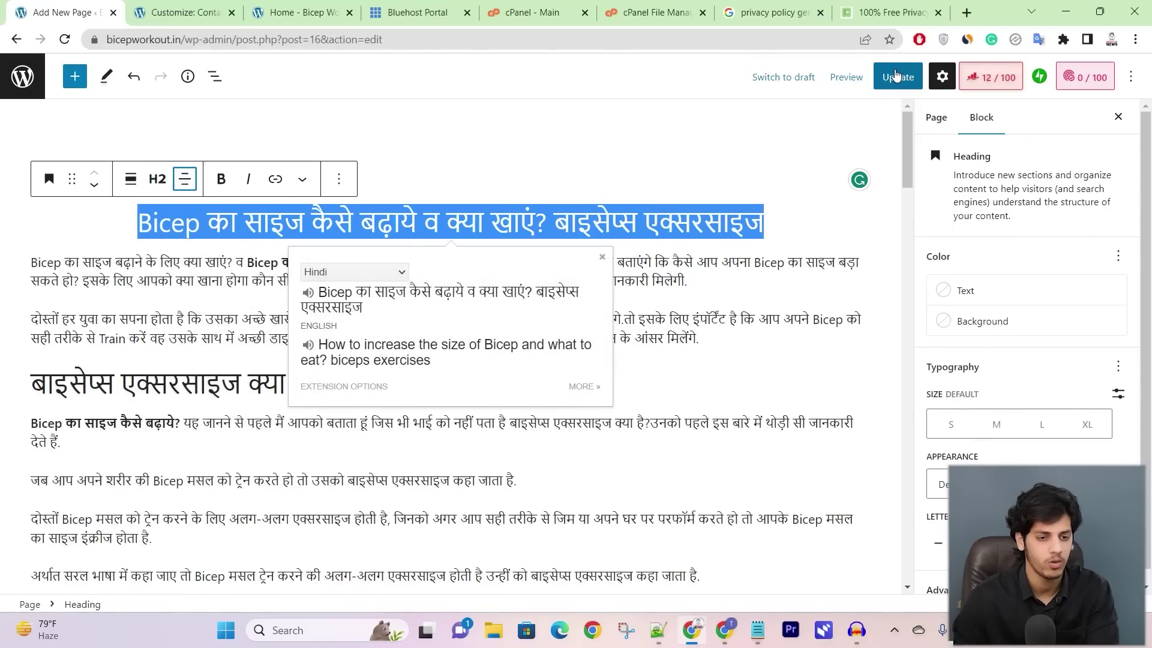
Step: Center the two introductory paragraphs below the opening heading and update the Home page
drag(739, 328, 30, 256)
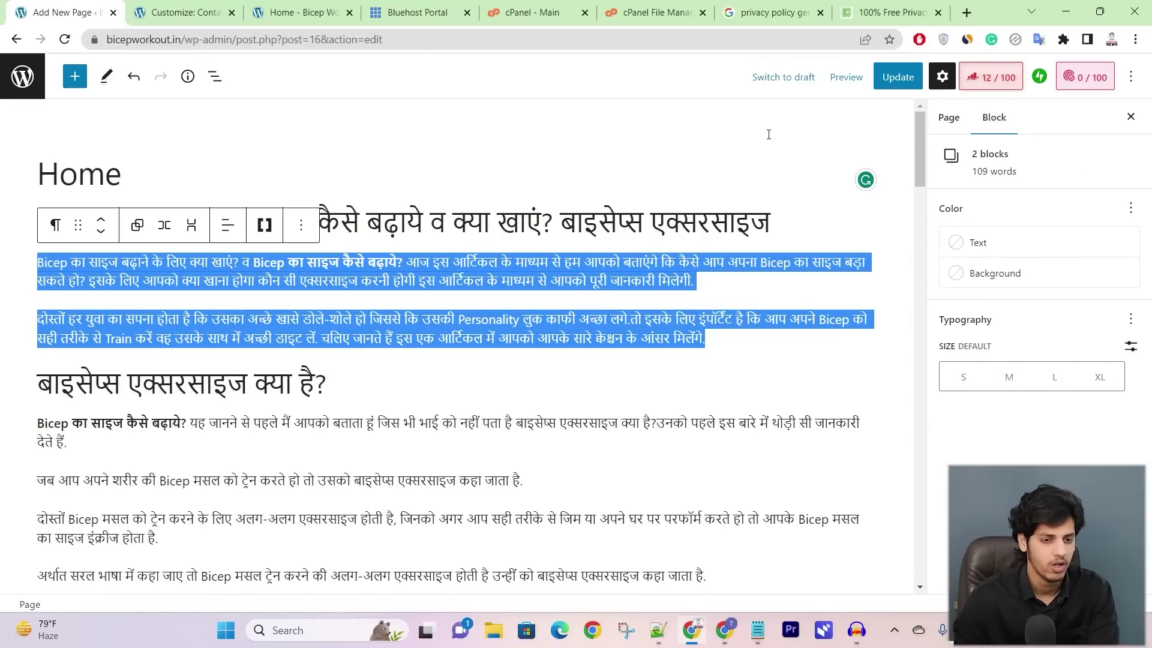
click(228, 226)
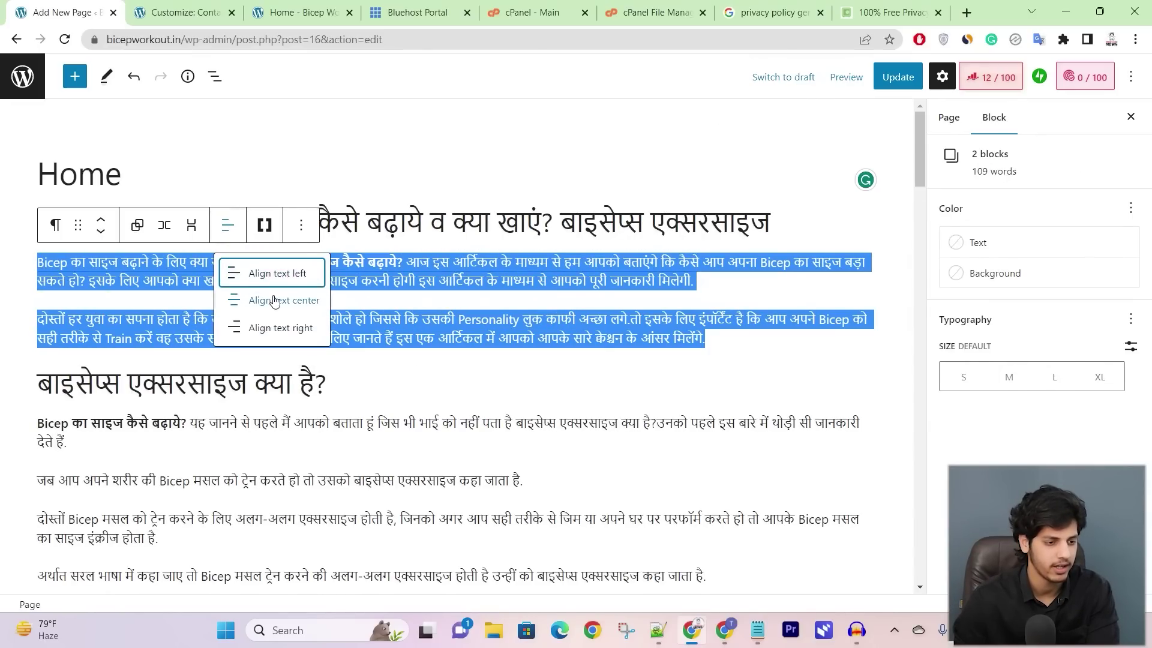
click(273, 300)
click(898, 80)
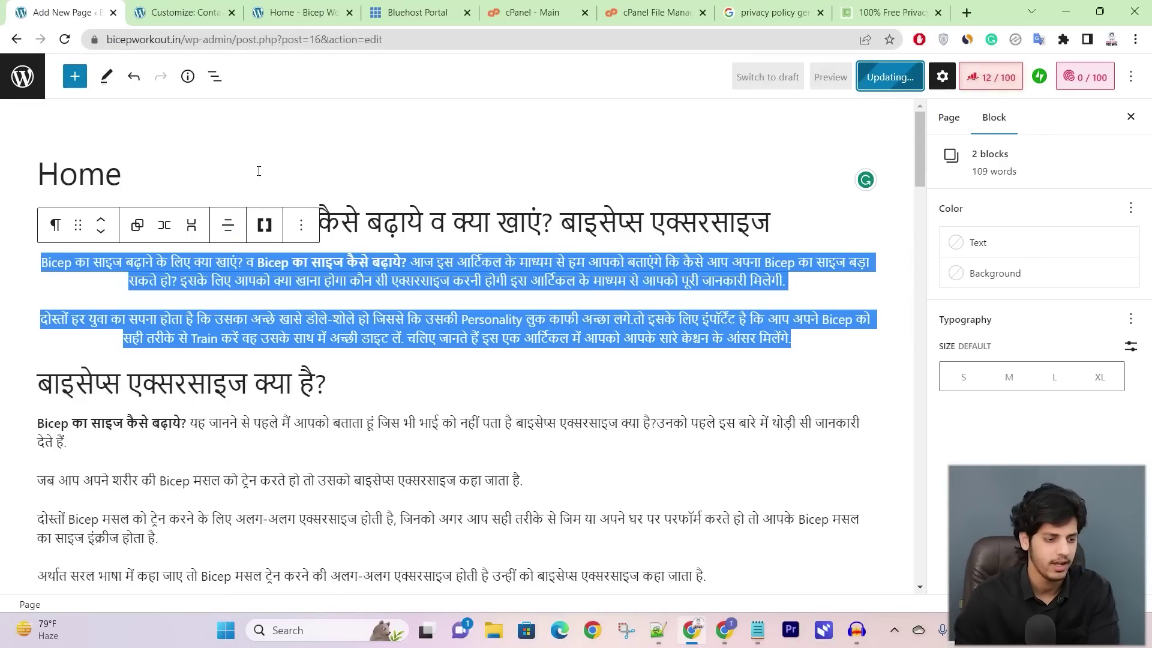
Step: Reload the live homepage to check the alignment of the heading and introduction, and return to the page editor
click(163, 9)
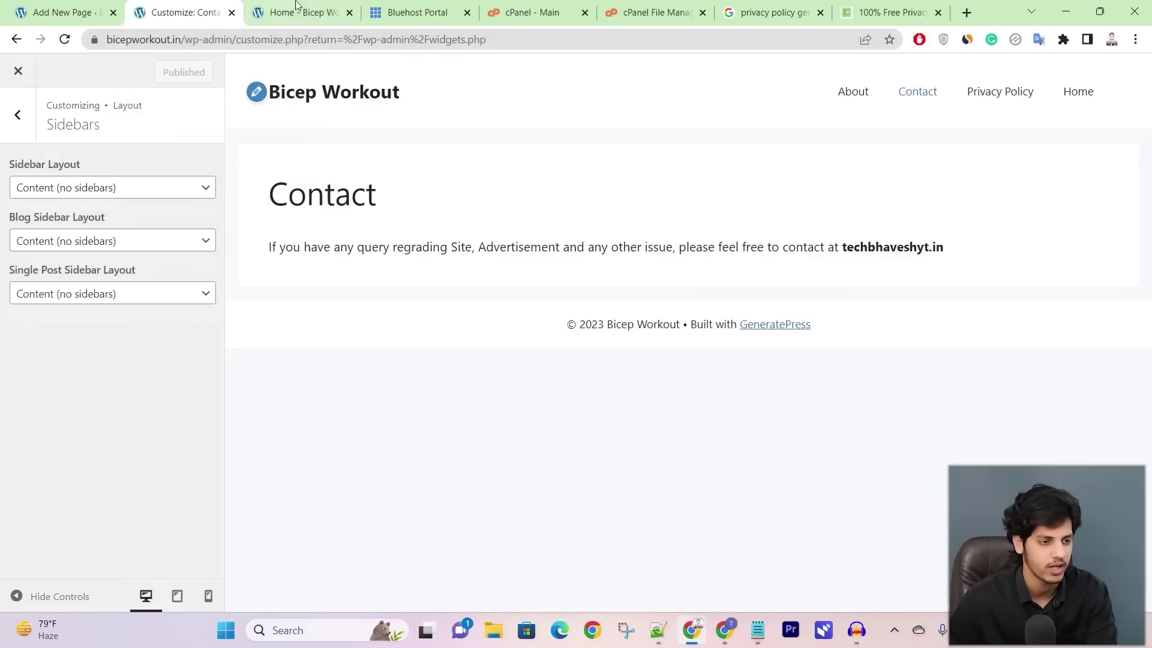
click(294, 12)
click(65, 39)
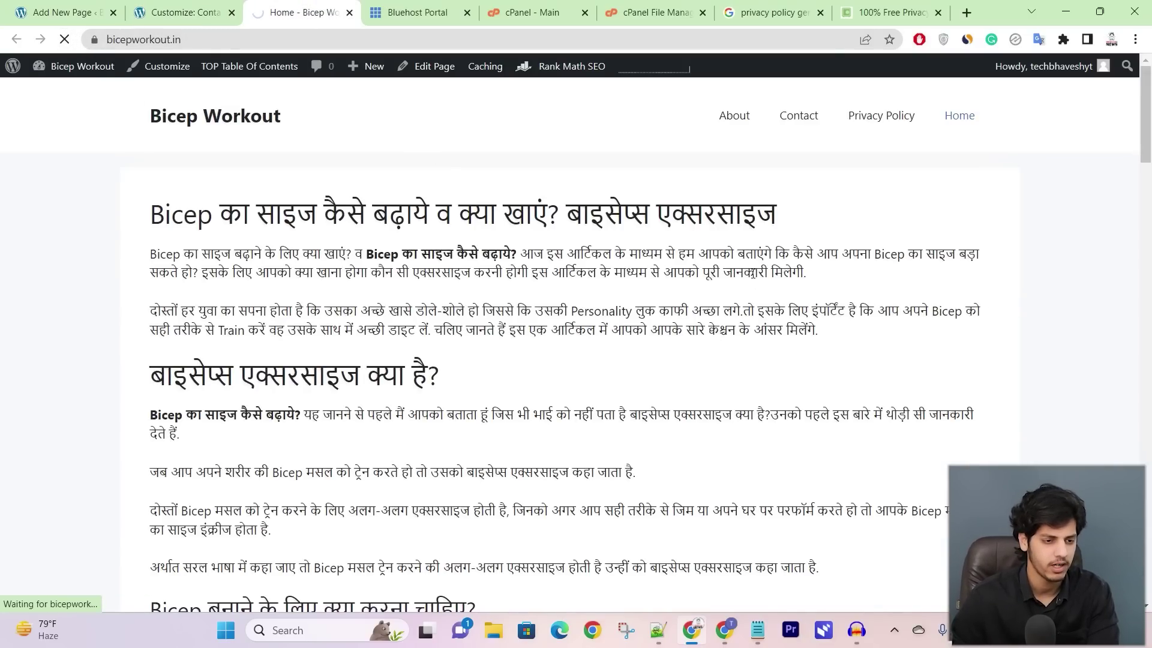
drag(258, 216, 928, 332)
click(713, 198)
scroll(714, 198, down, 12)
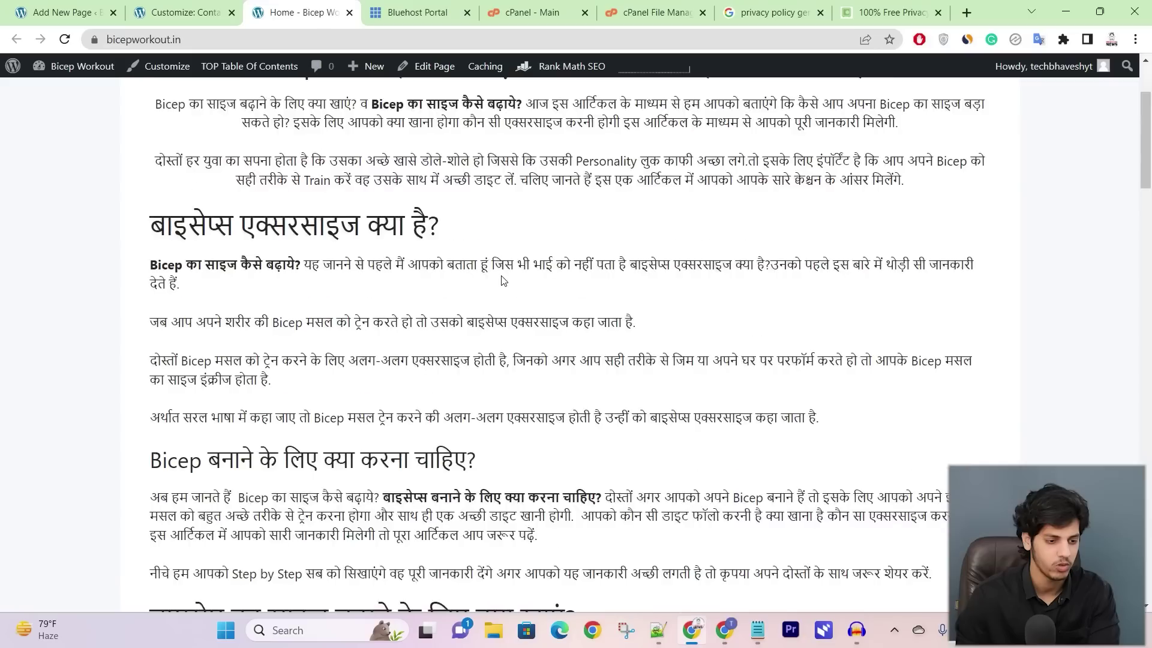
key(ctrl+1)
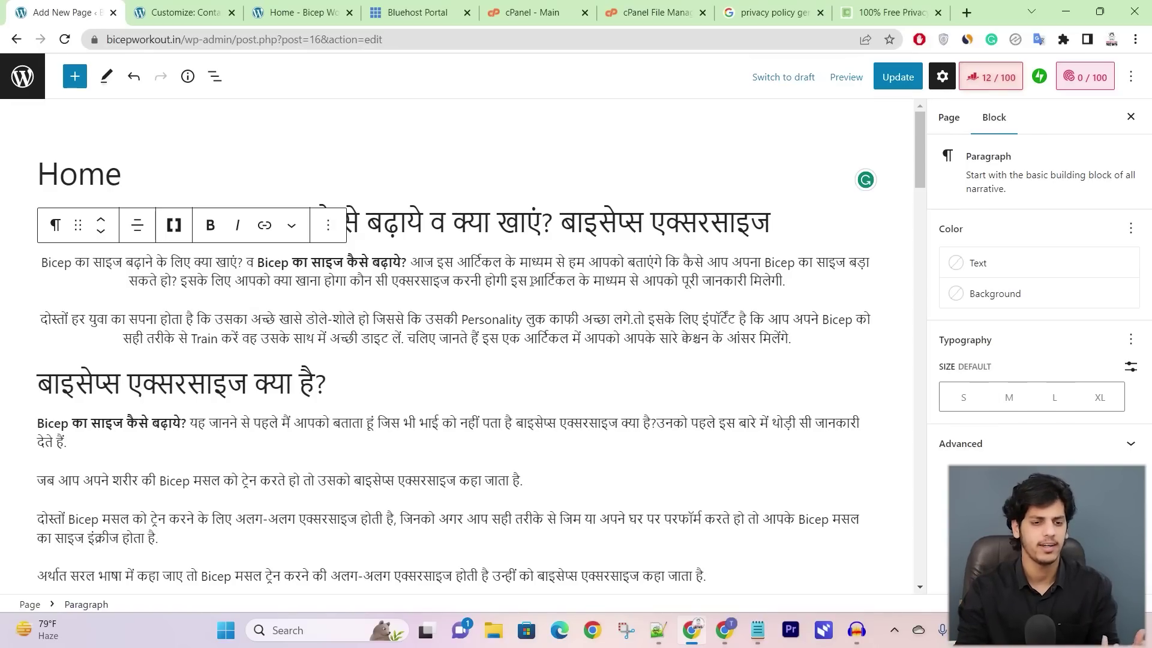
Step: Switch to Canva and examine the Bicep YouTube thumbnail design's pages
click(724, 630)
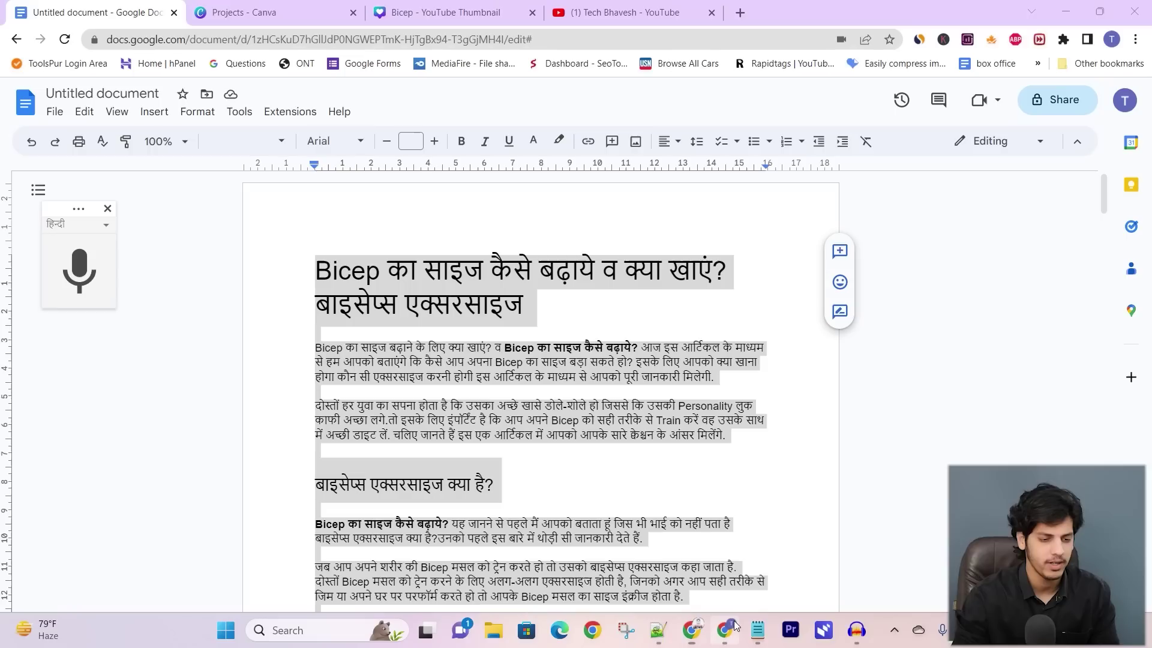
click(303, 6)
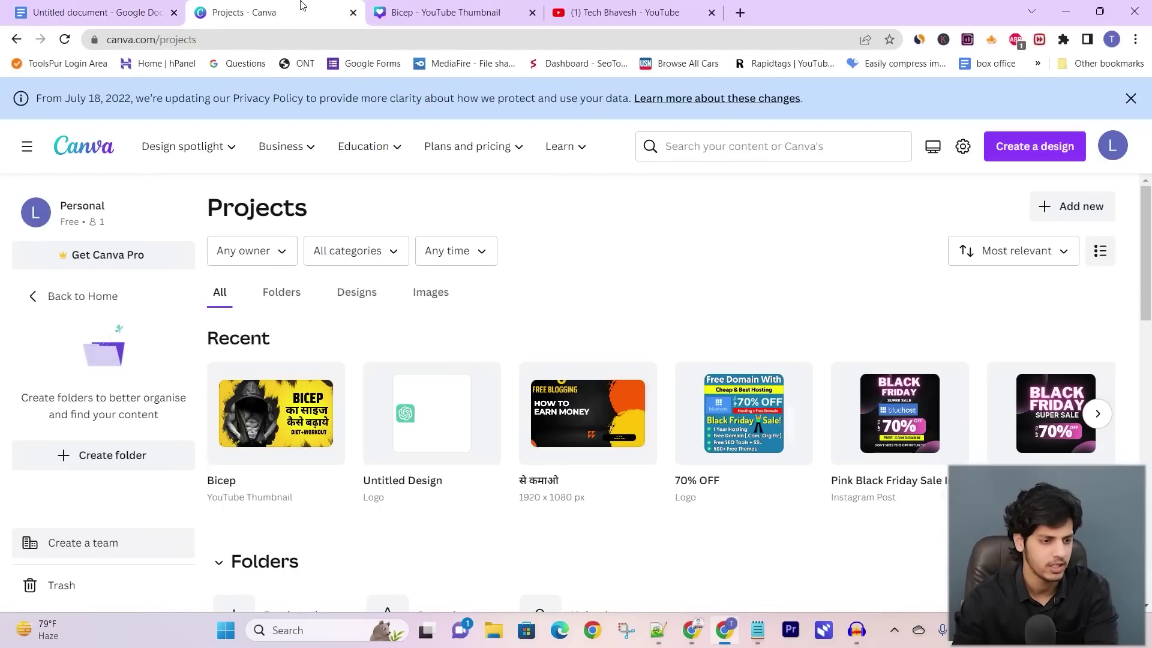
click(480, 12)
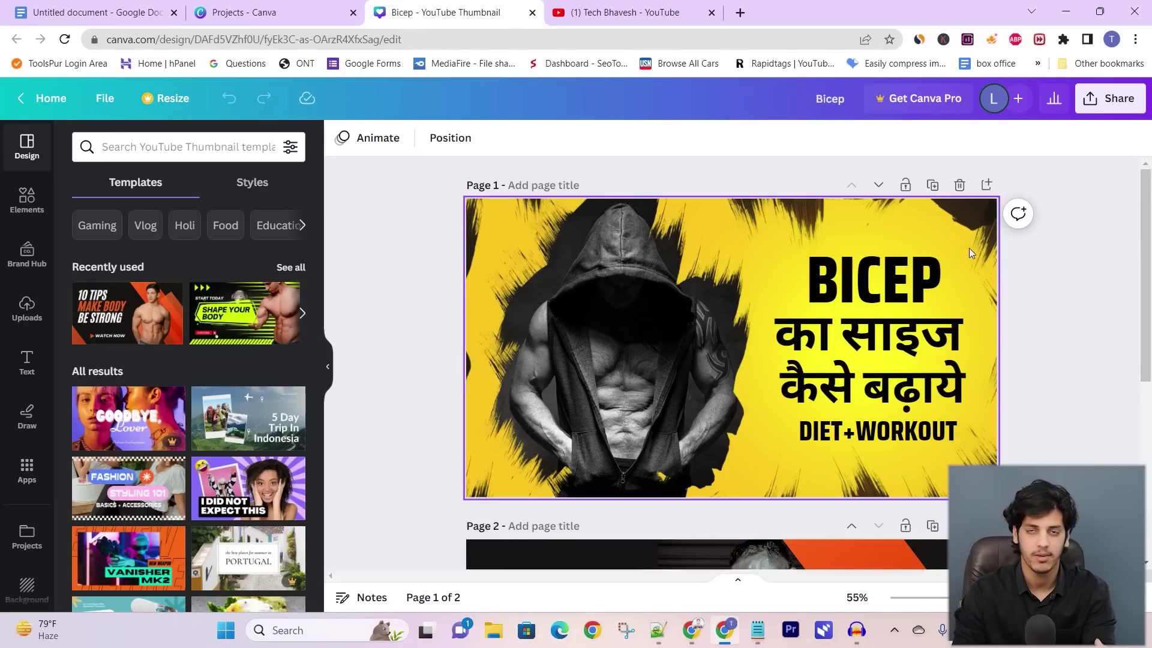
scroll(834, 282, down, 5)
scroll(840, 336, up, 5)
scroll(576, 300, down, 5)
scroll(624, 312, up, 5)
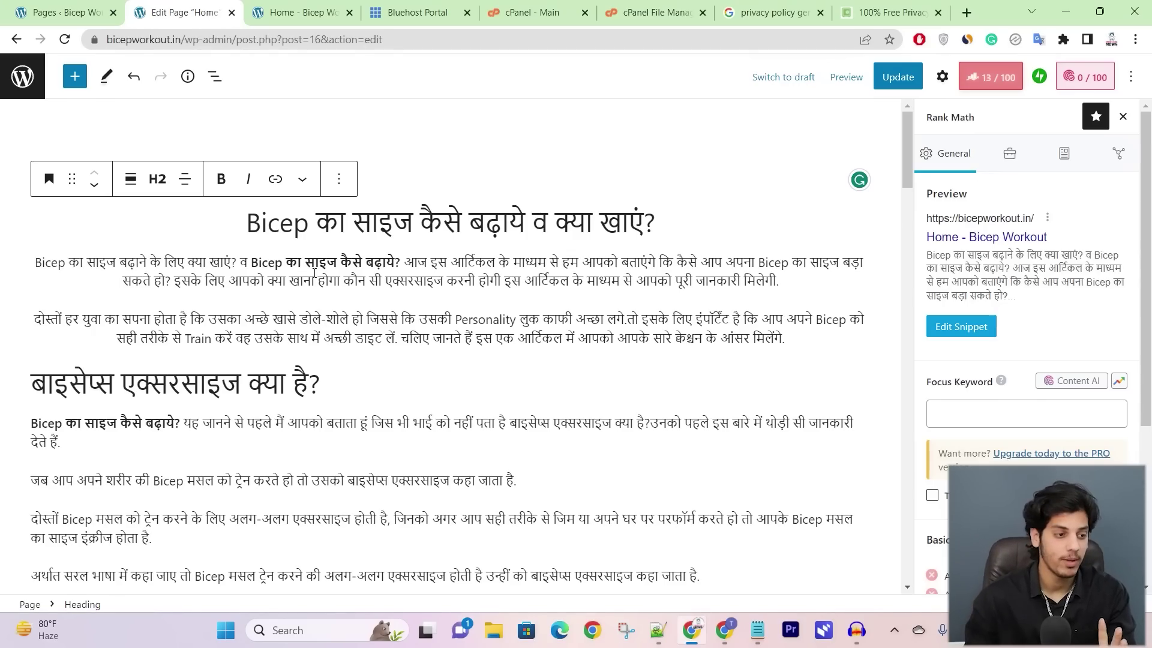
Step: Set the TOP Table Of Contents plugin to auto-insert on Pages and save its settings
click(60, 12)
mouse_move(62, 568)
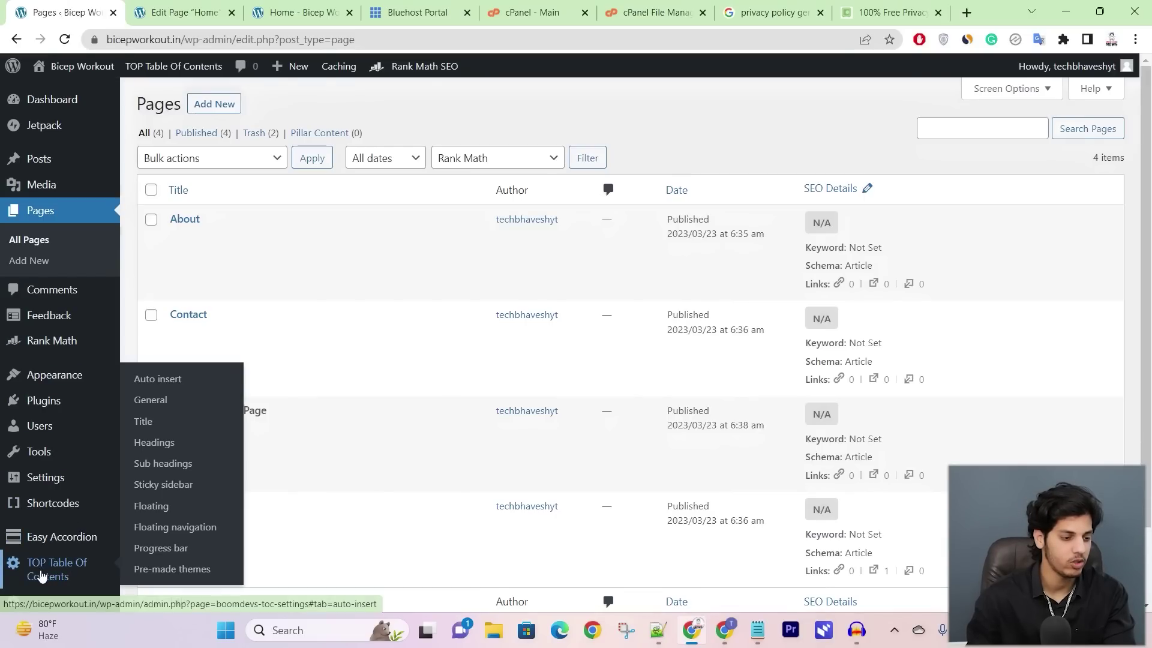
click(66, 568)
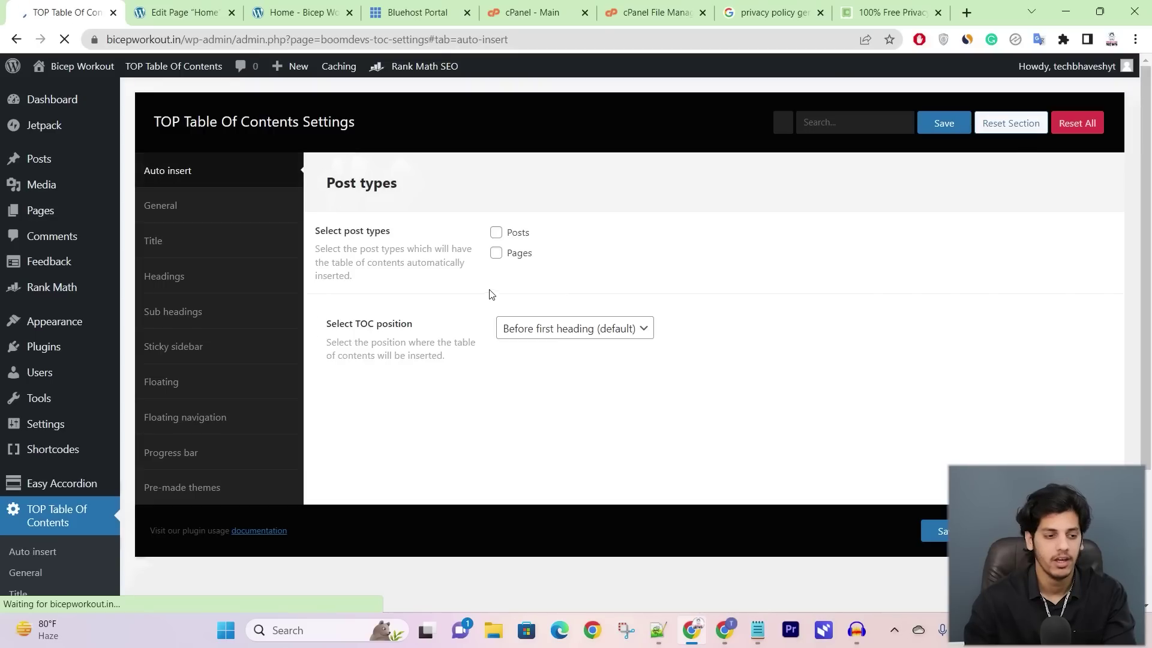
click(496, 254)
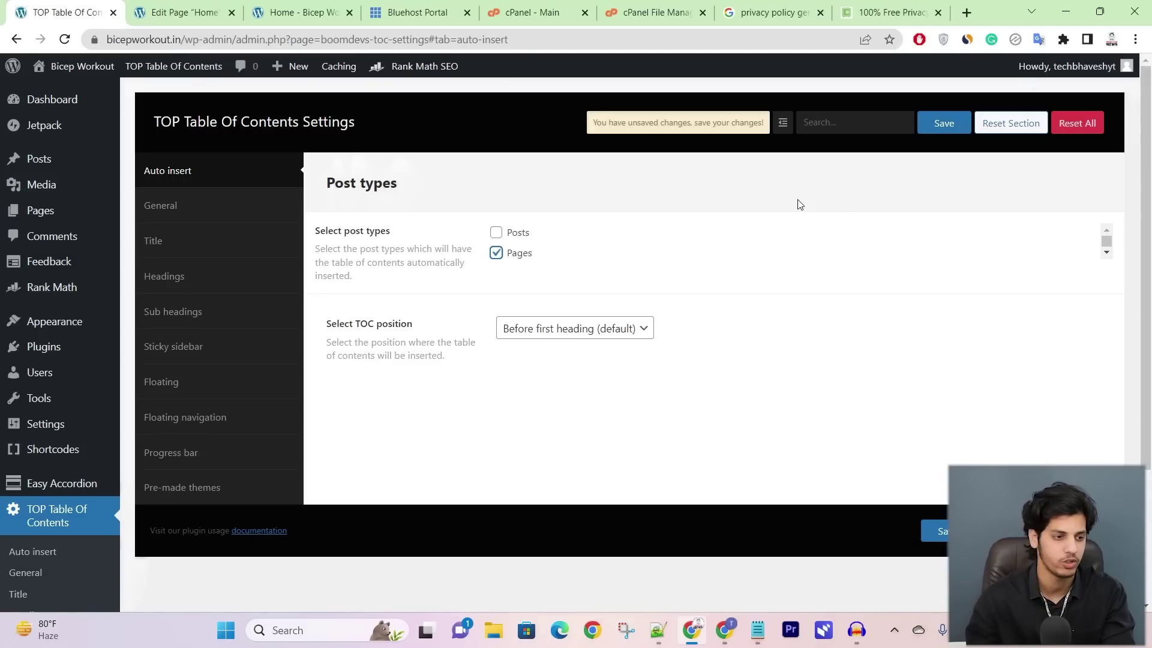
click(232, 160)
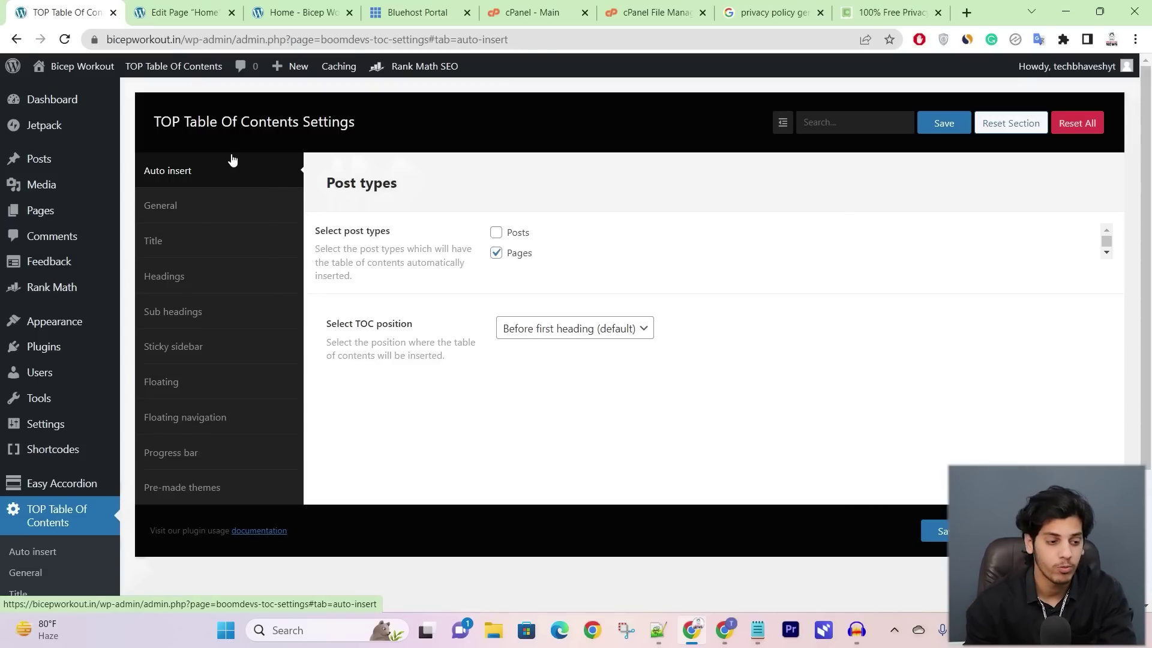
Step: Examine the table of contents plugin's General layout and generator settings and its pre-made themes
click(166, 204)
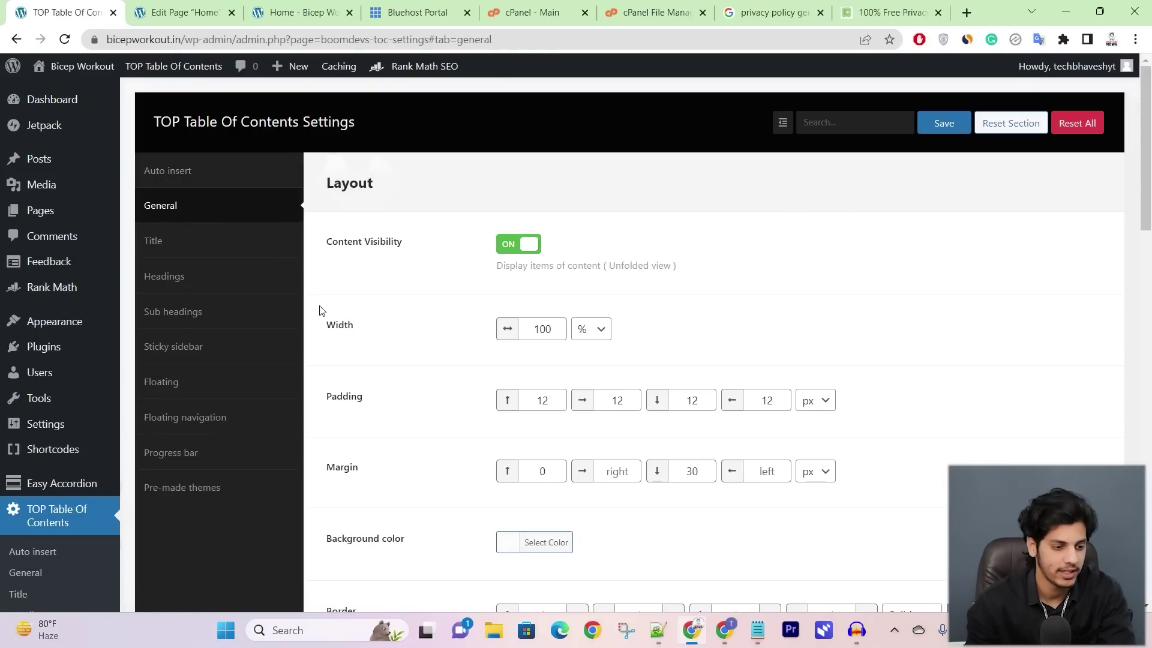
scroll(997, 339, down, 20)
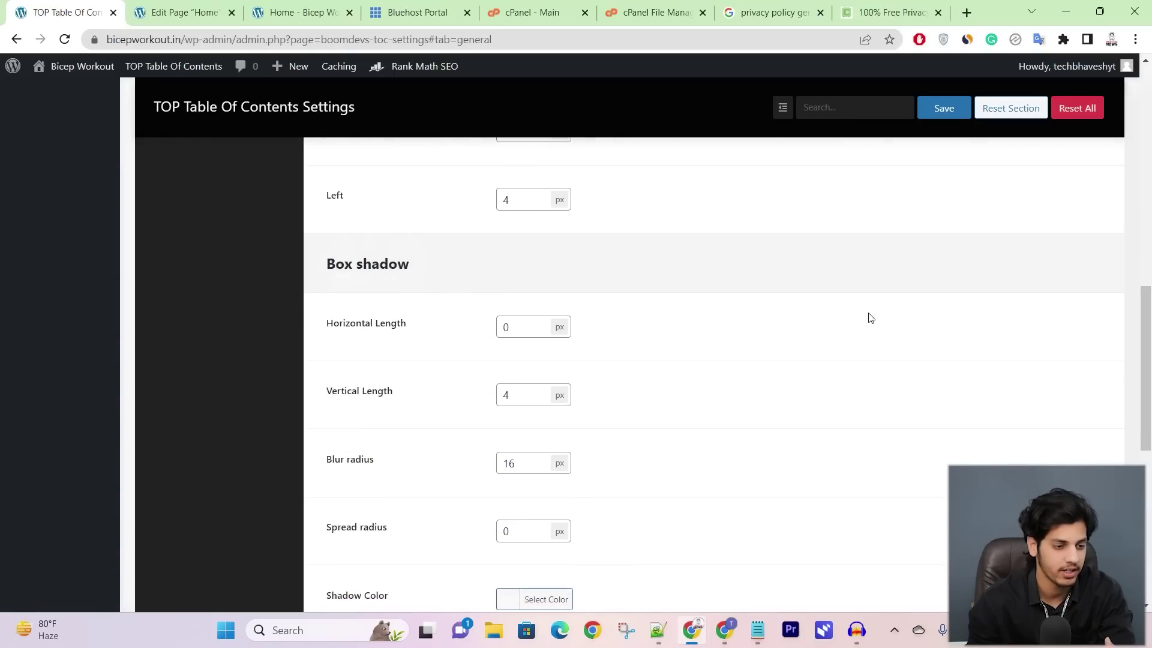
scroll(825, 311, down, 3)
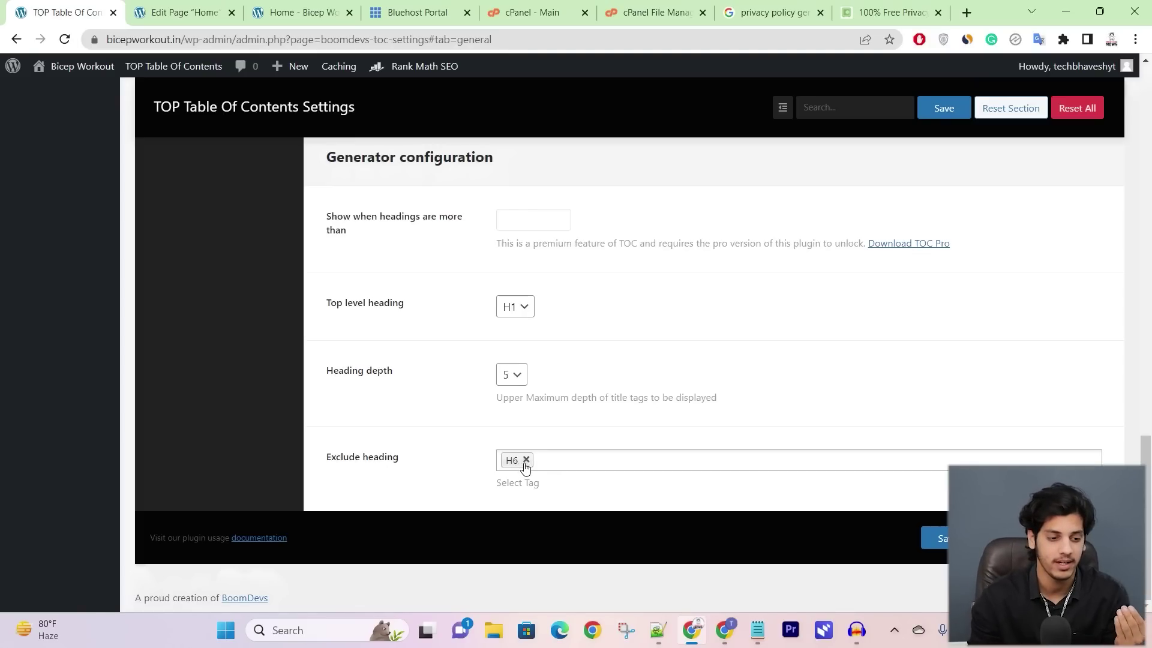
scroll(730, 369, up, 15)
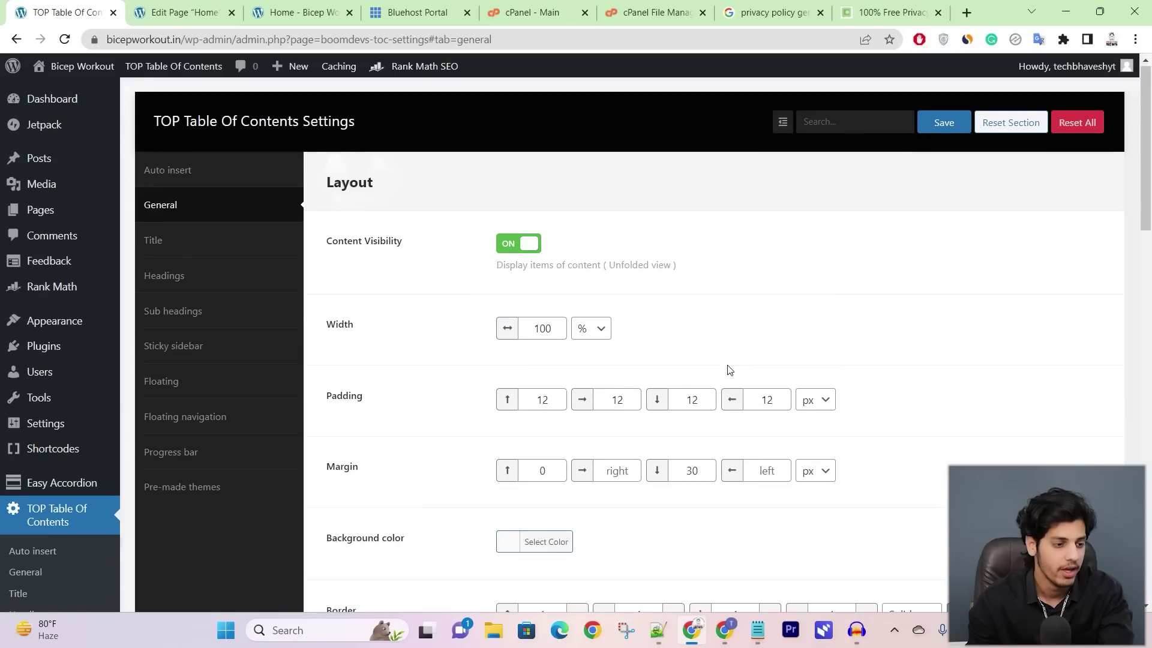
click(175, 487)
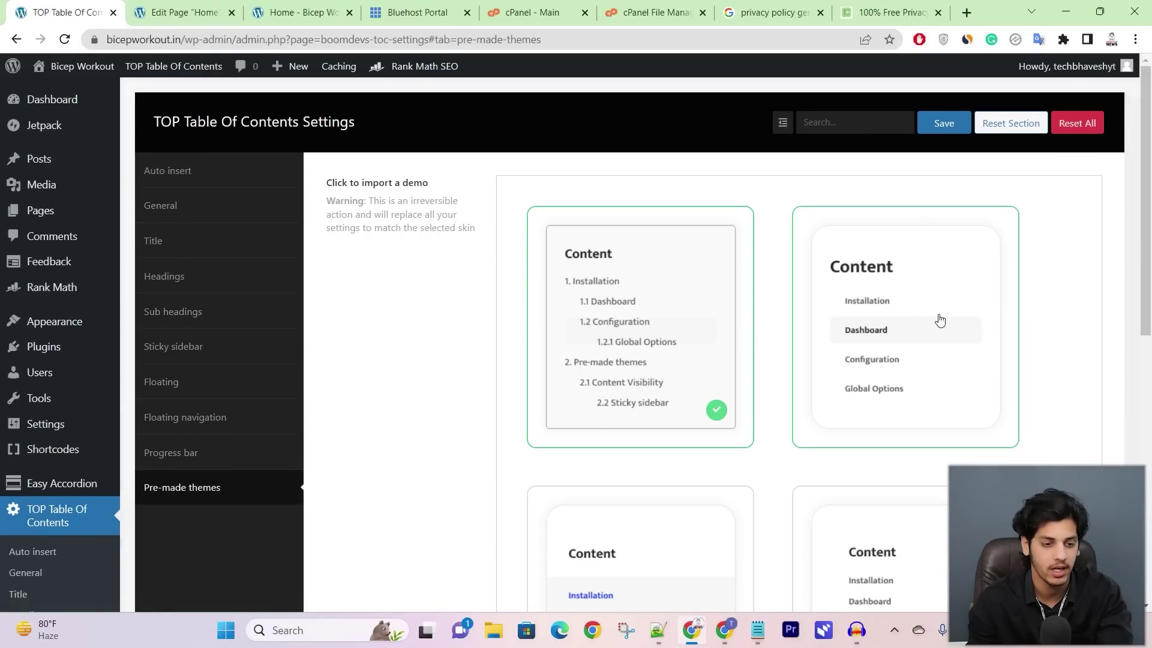
scroll(707, 326, down, 3)
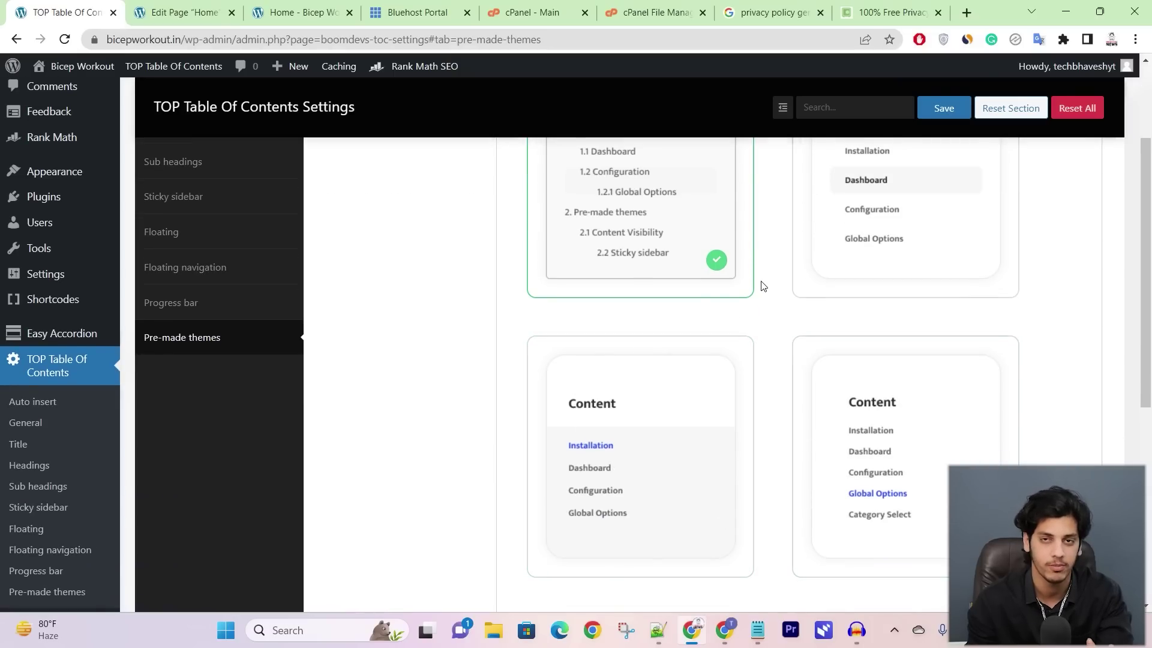
Step: Save the table of contents plugin's settings and check the live homepage
scroll(761, 287, up, 3)
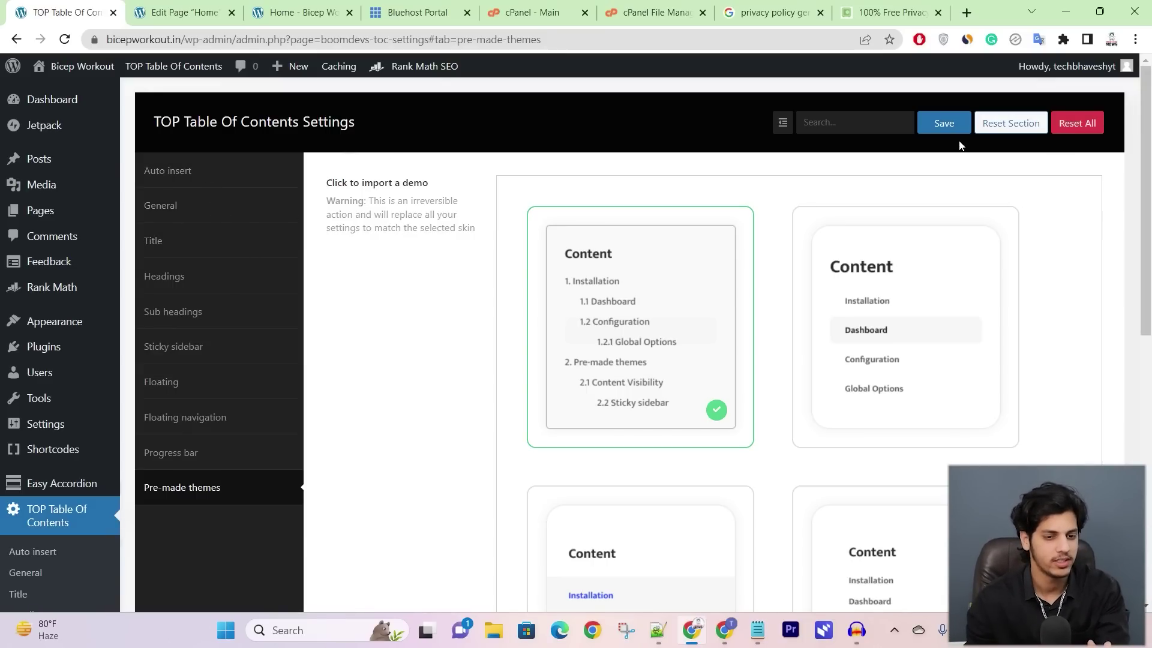
click(944, 123)
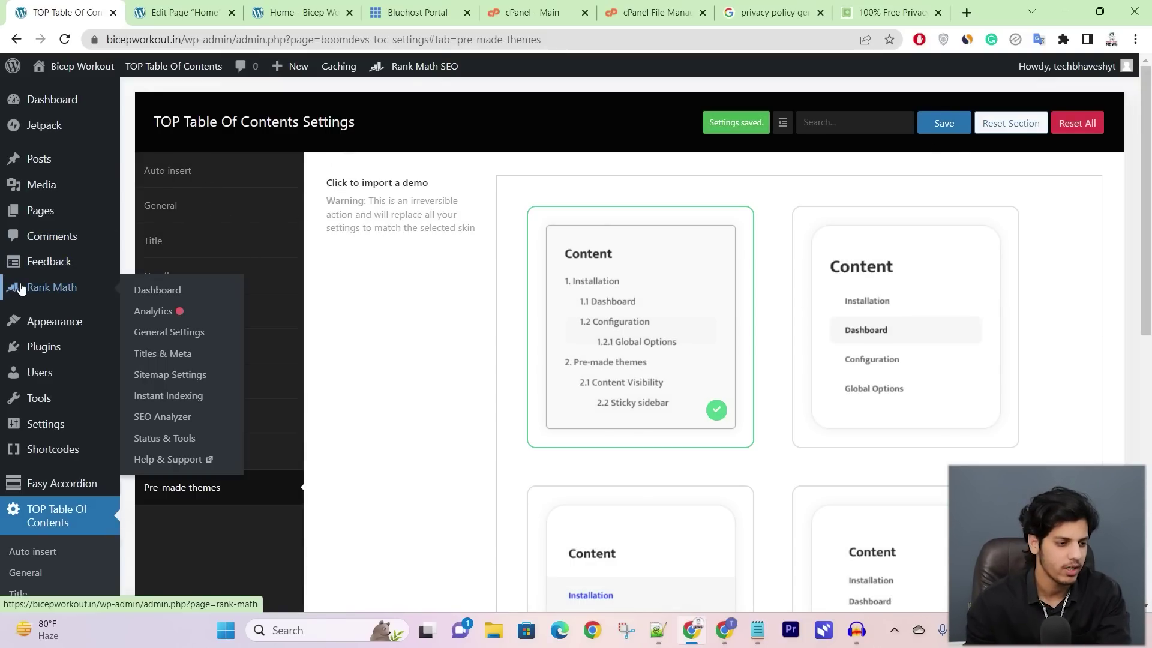
click(288, 12)
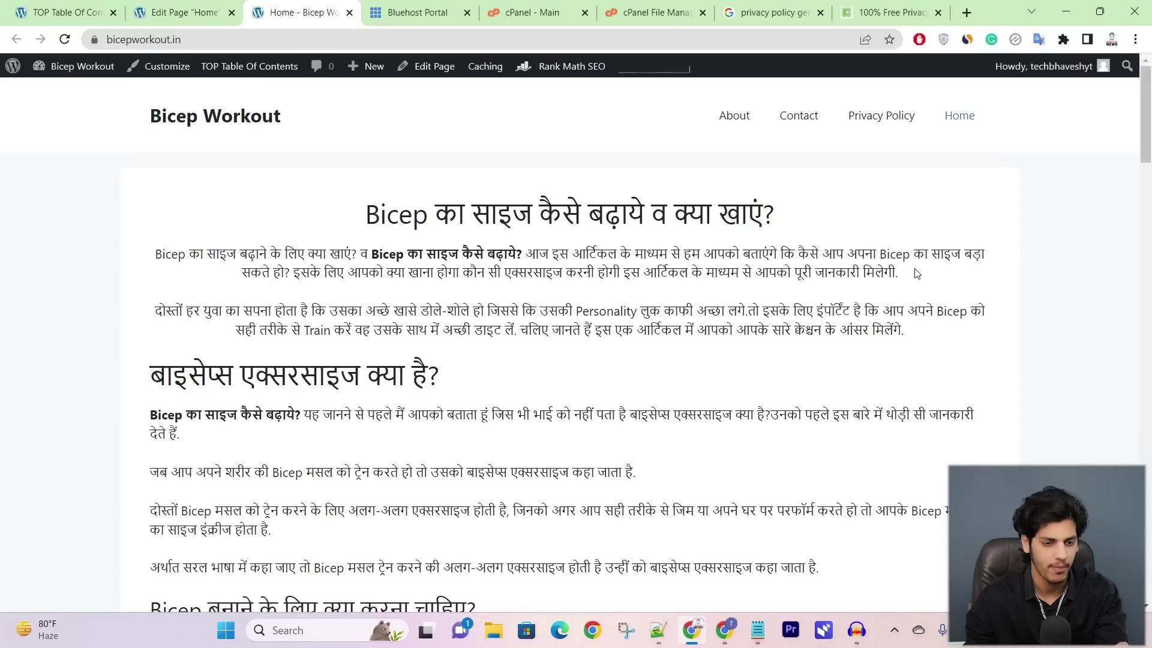
Step: Insert a Top Table of Contents block after the Home page's first introduction paragraph and update the page
key(ctrl+shift+Tab)
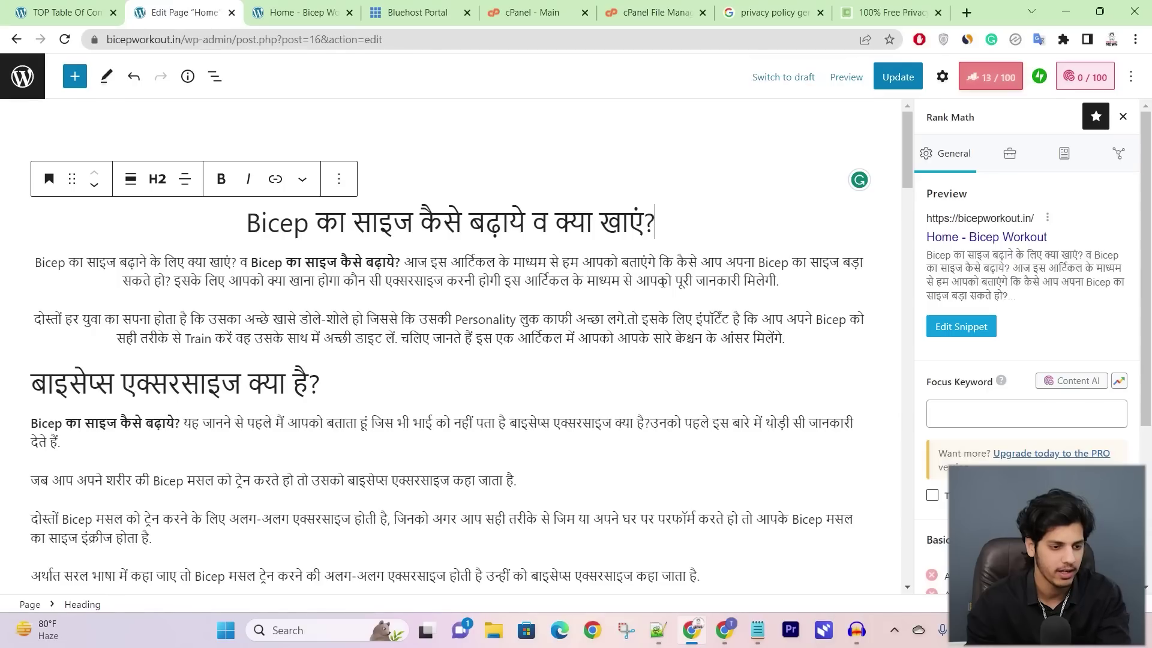
click(799, 280)
key(Return)
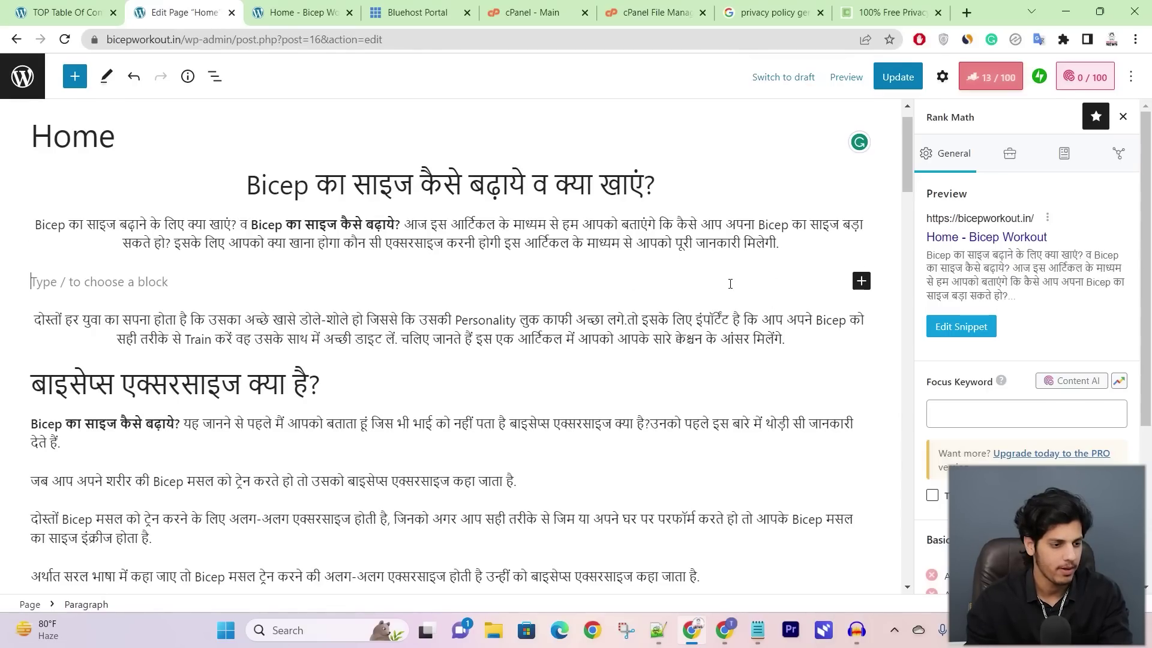
click(861, 281)
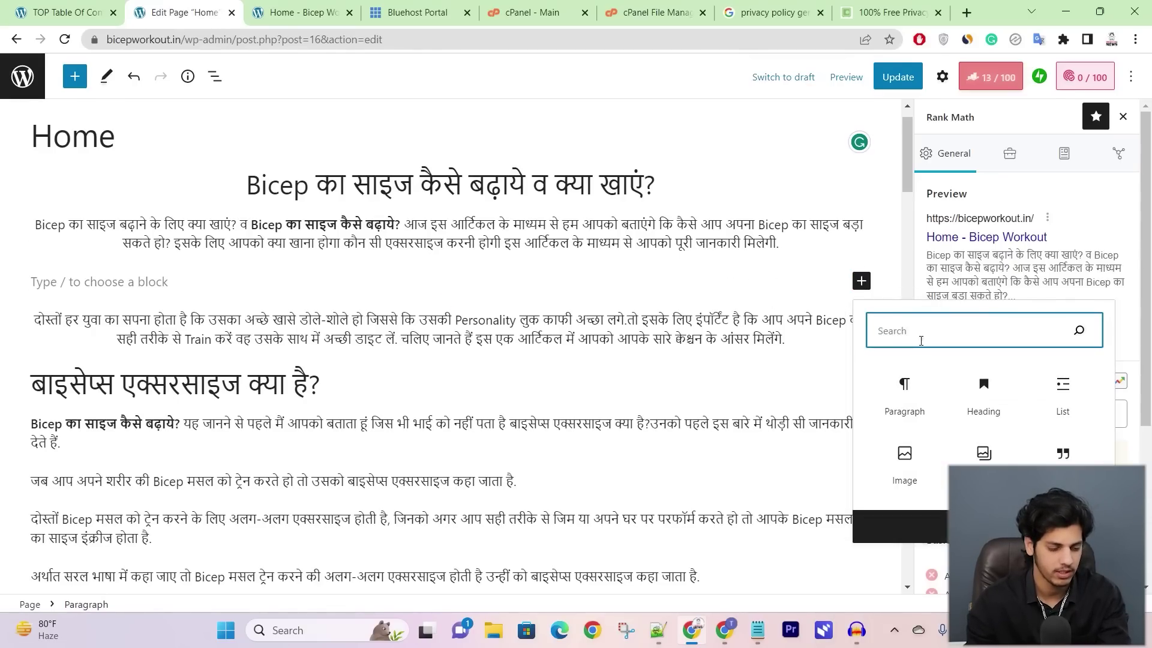
text(tabl)
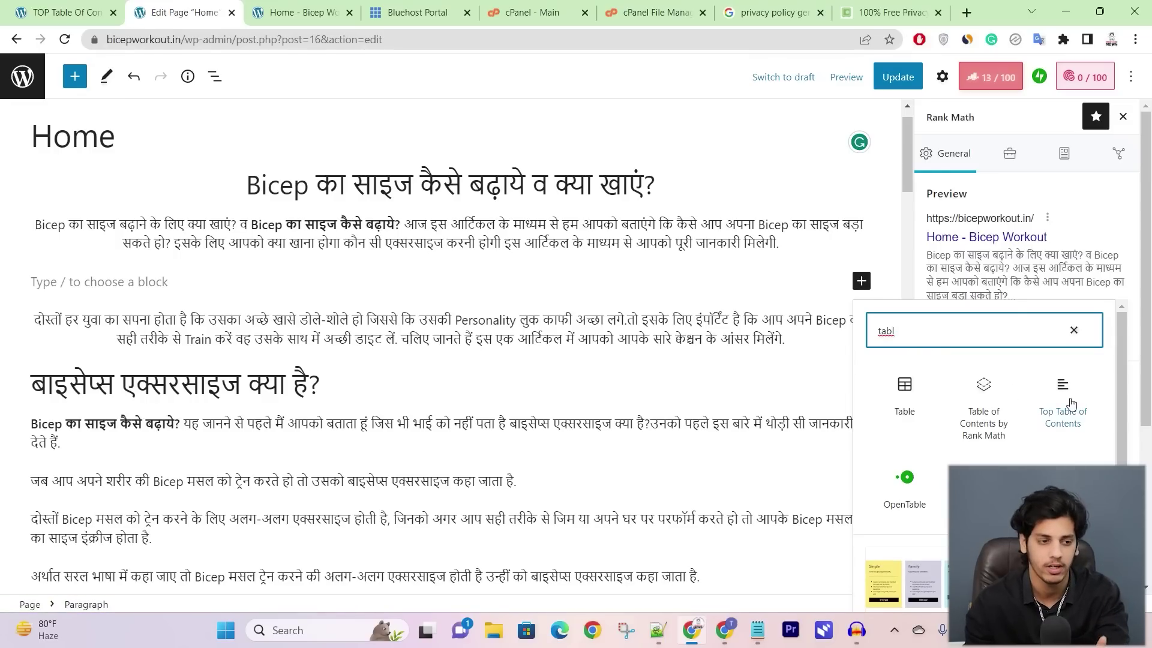
click(1063, 396)
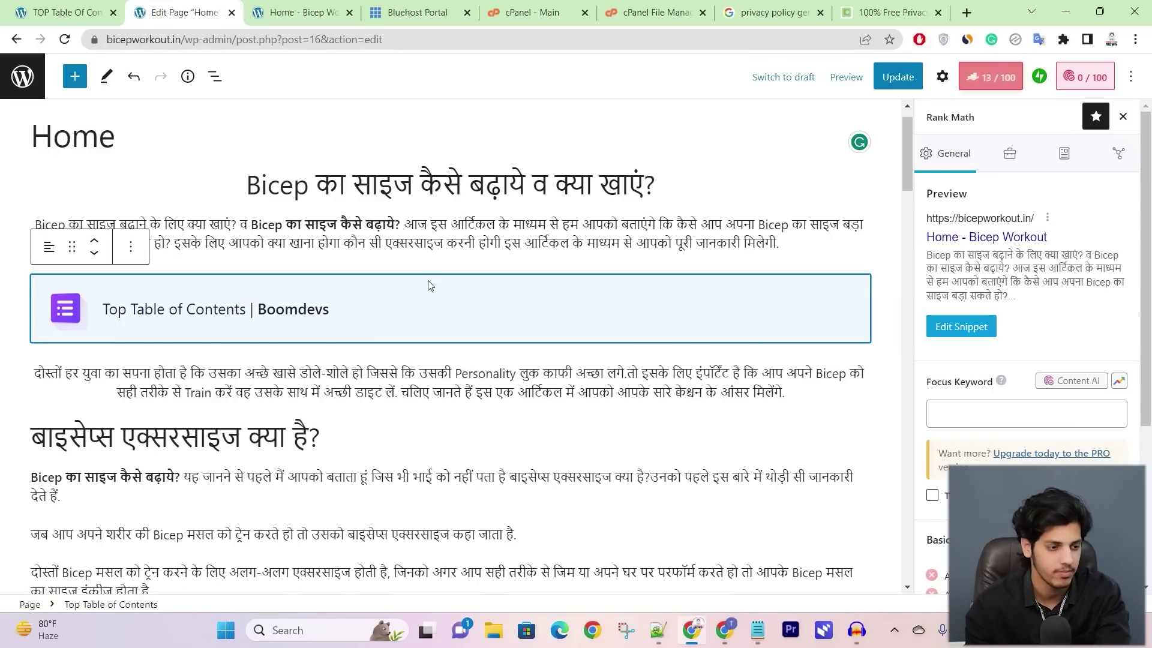
click(898, 77)
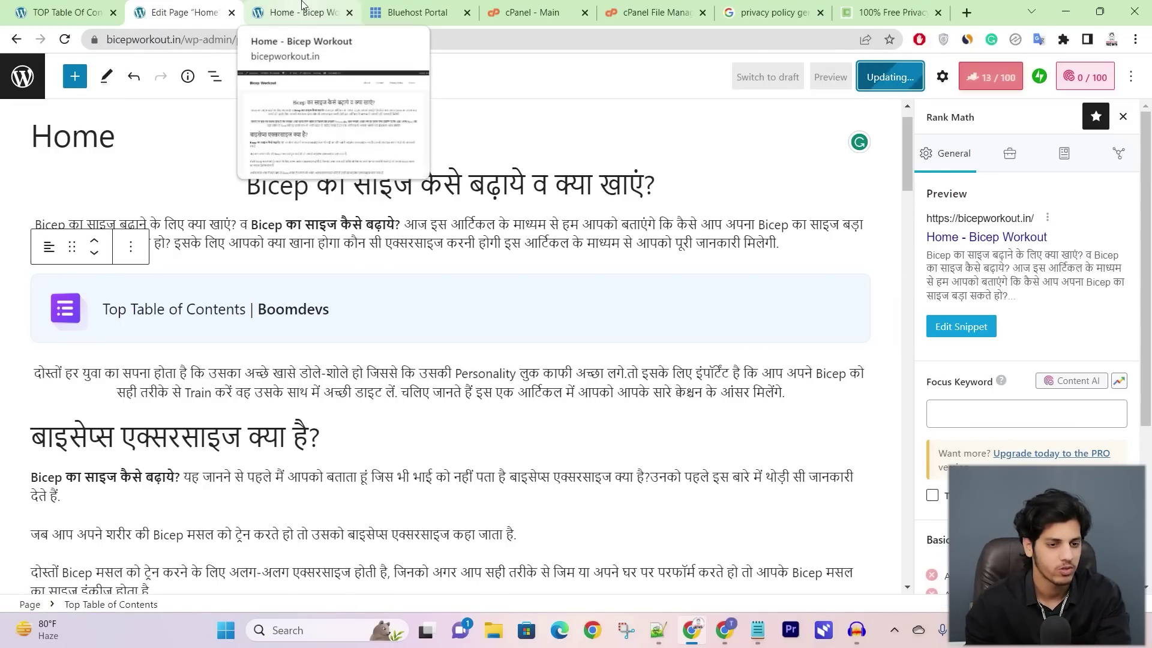
Step: Reload the live homepage and check the table of contents, collapsing and expanding it
click(302, 11)
click(70, 40)
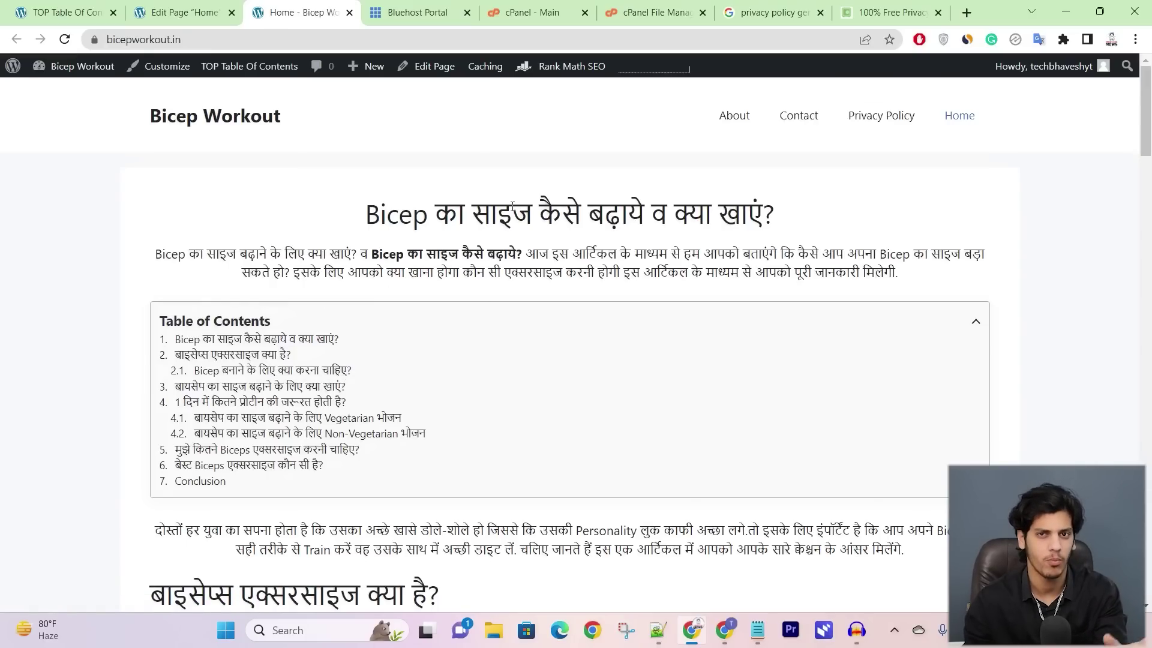
scroll(512, 206, down, 4)
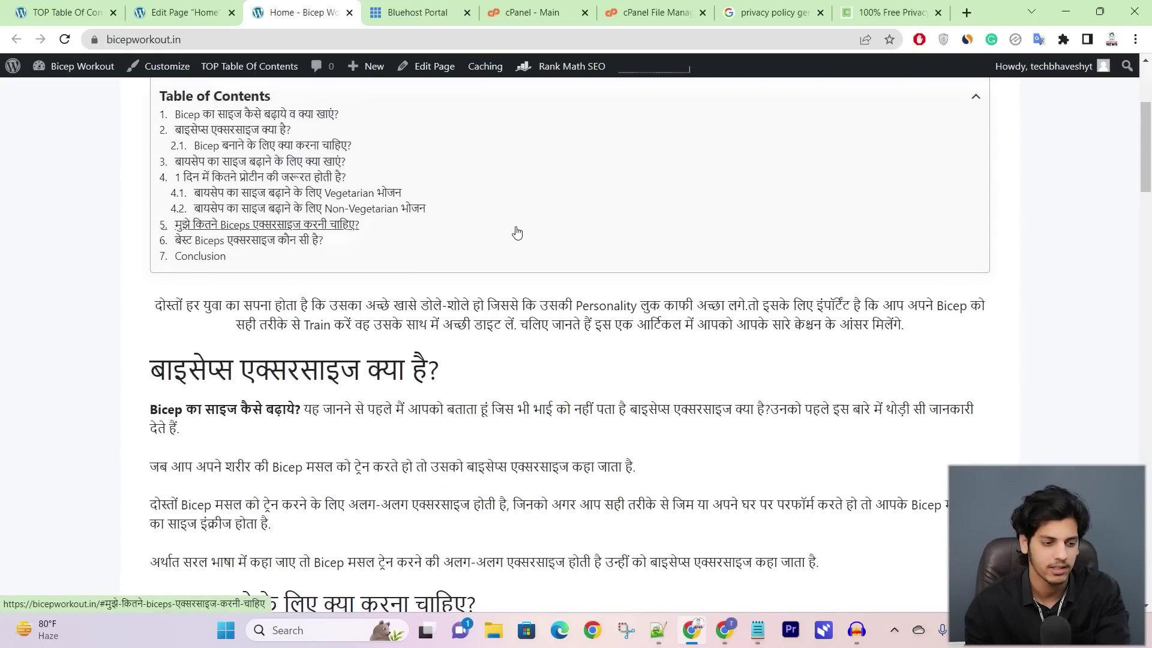
scroll(957, 314, up, 4)
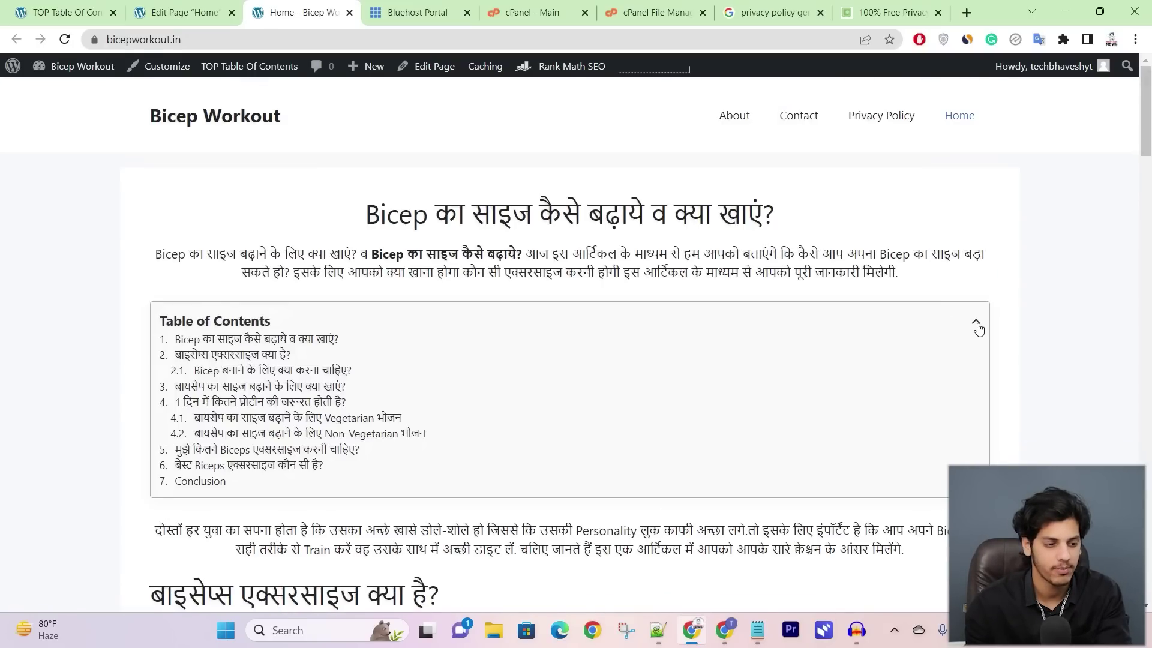
click(977, 327)
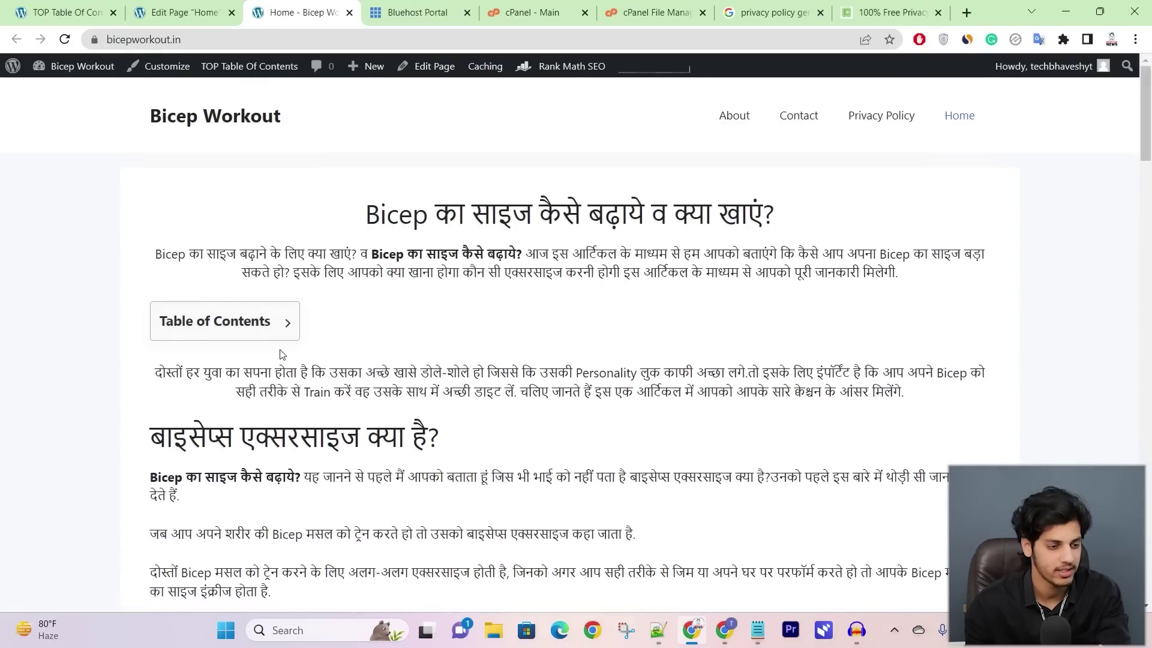
click(286, 332)
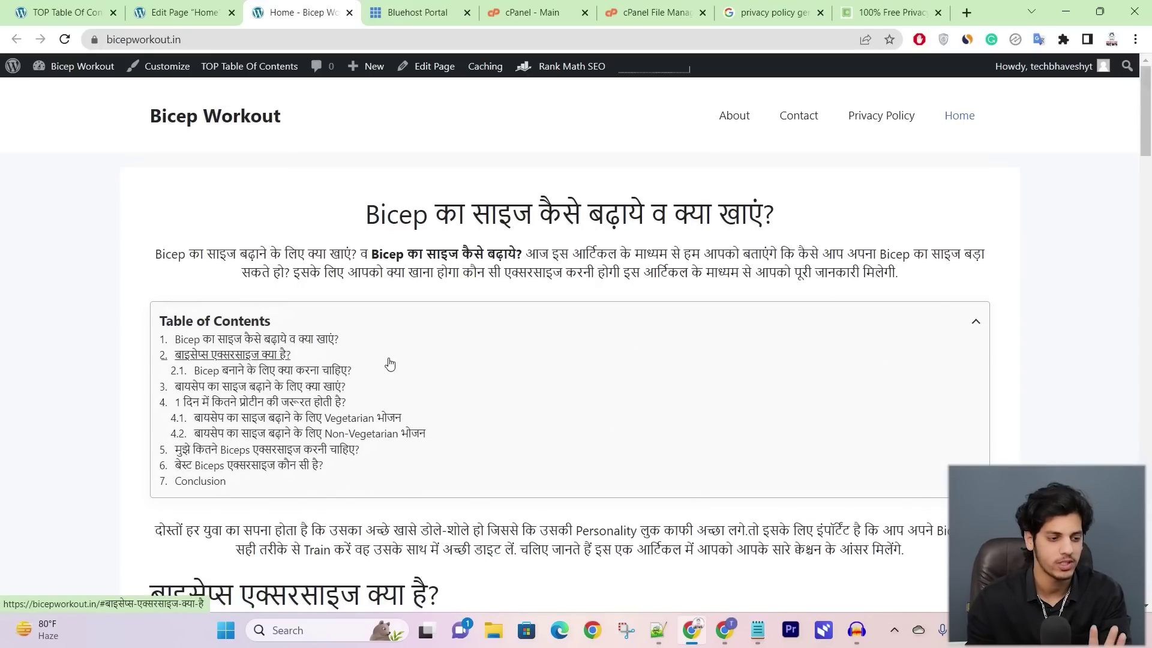
Step: Insert the yellow "BICEP का साइज कैसे बढ़ाये" image below the Home page's "बाइसेप्स एक्सरसाइज क्या है?" heading
click(211, 6)
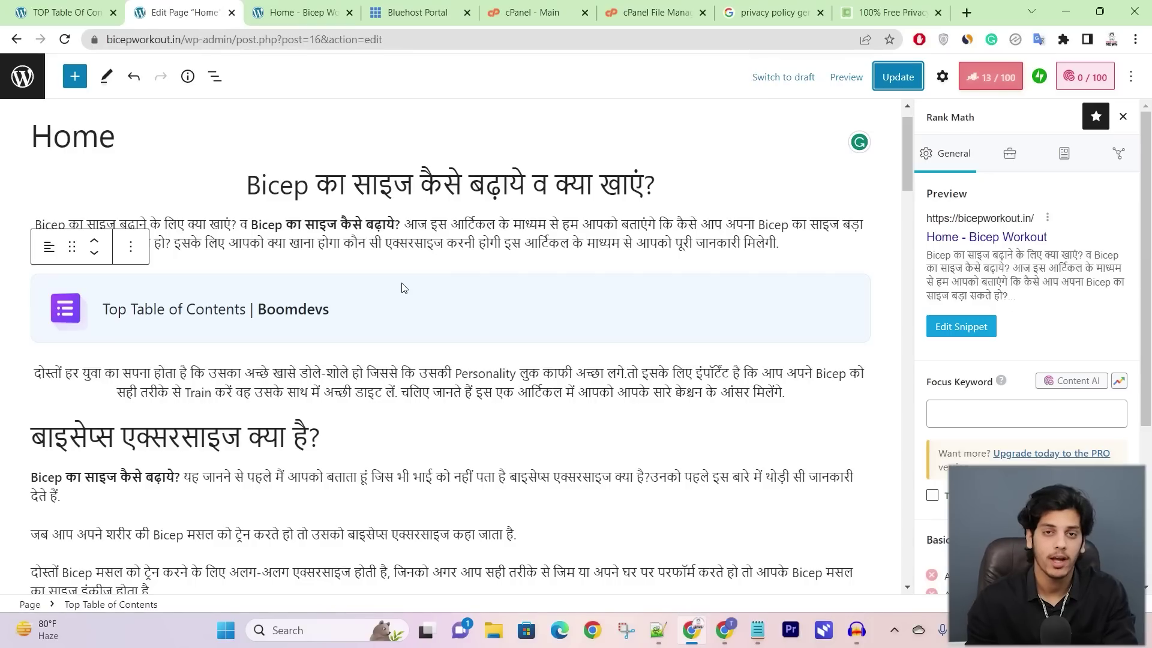
scroll(470, 308, down, 4)
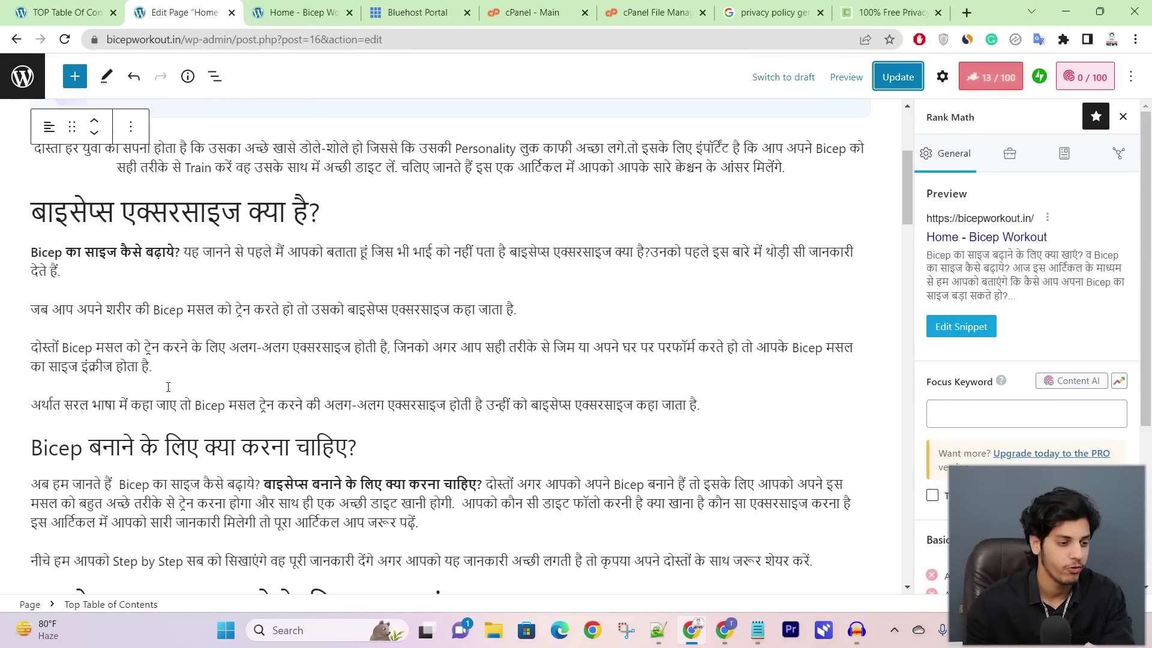
click(78, 267)
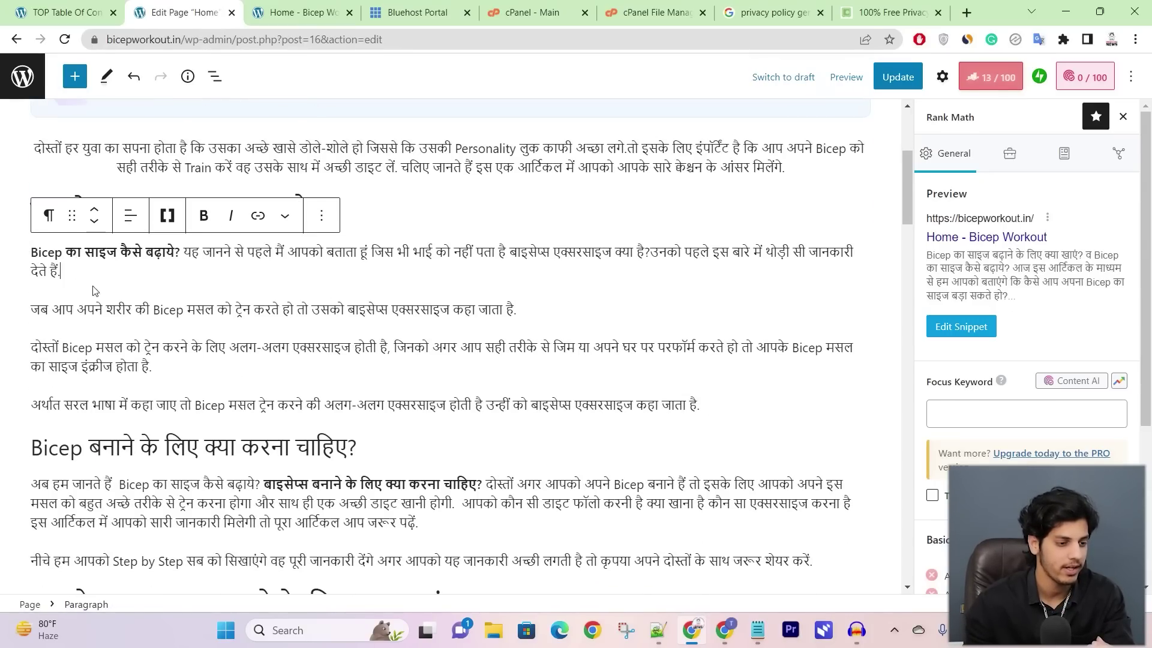
click(373, 218)
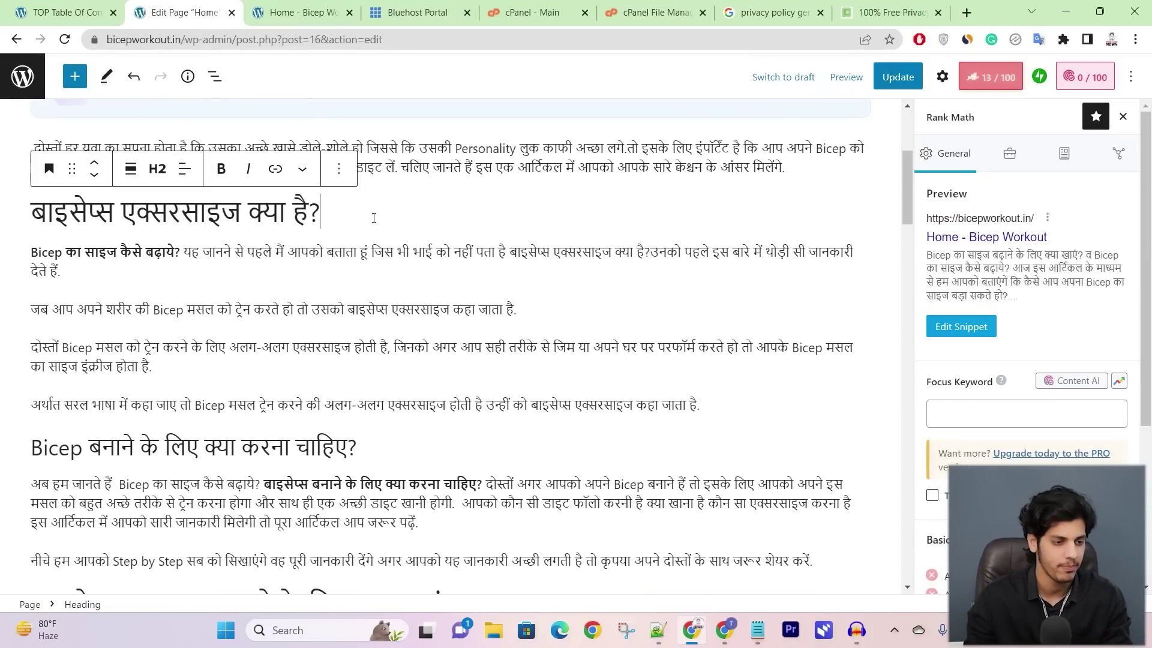
key(Return)
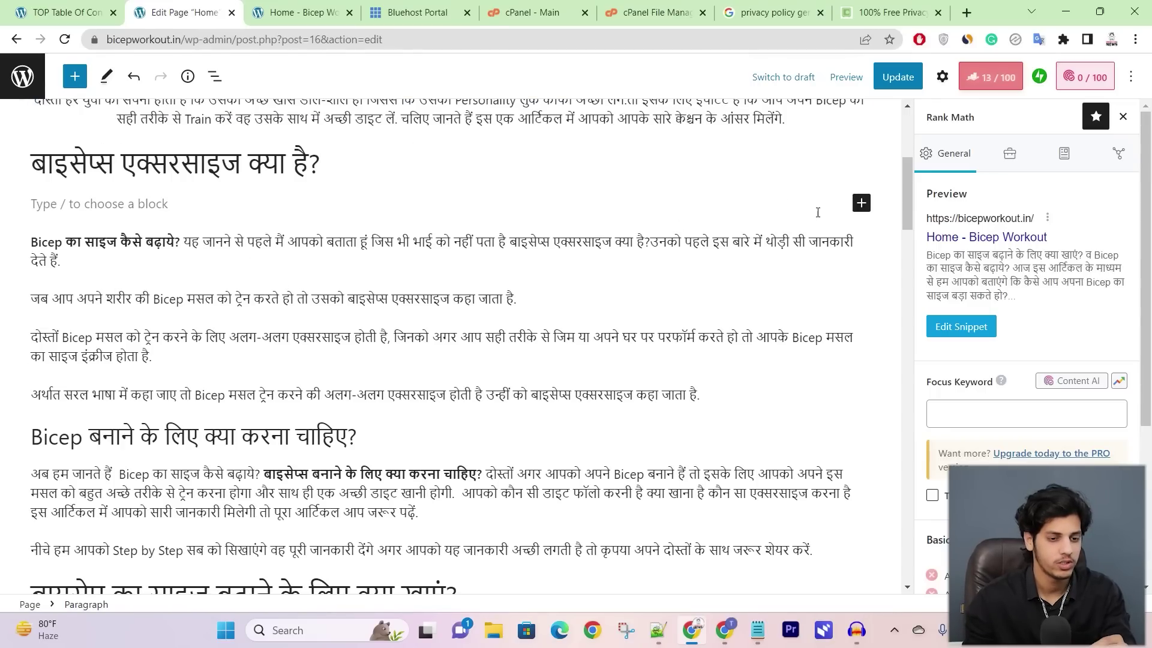
click(862, 203)
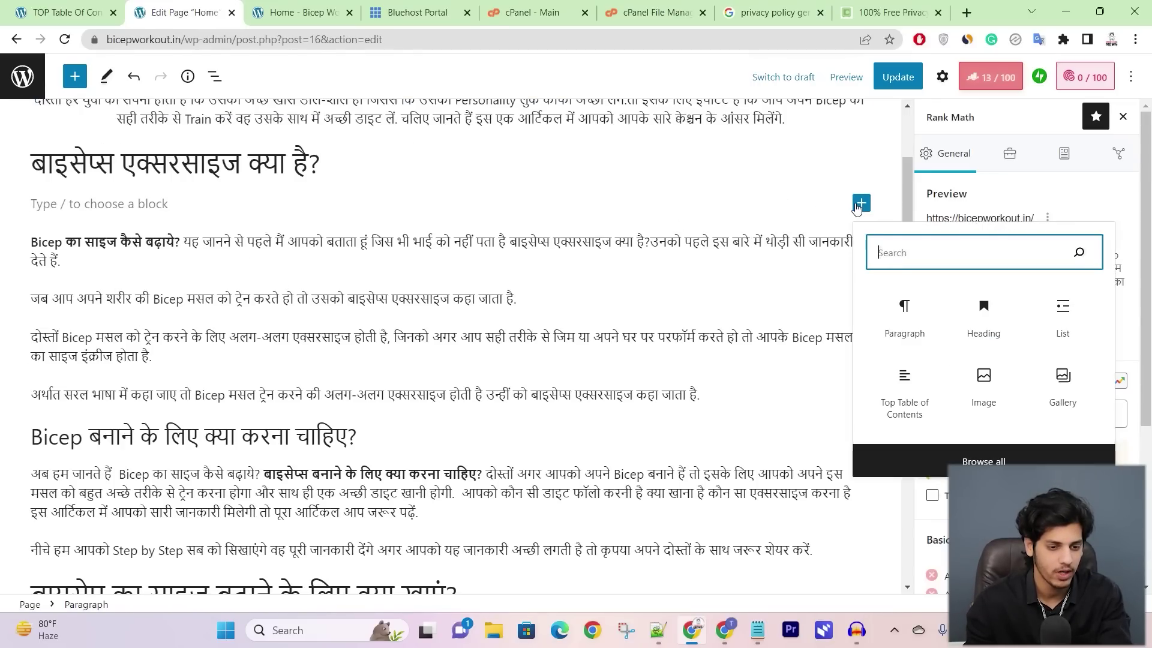
click(998, 371)
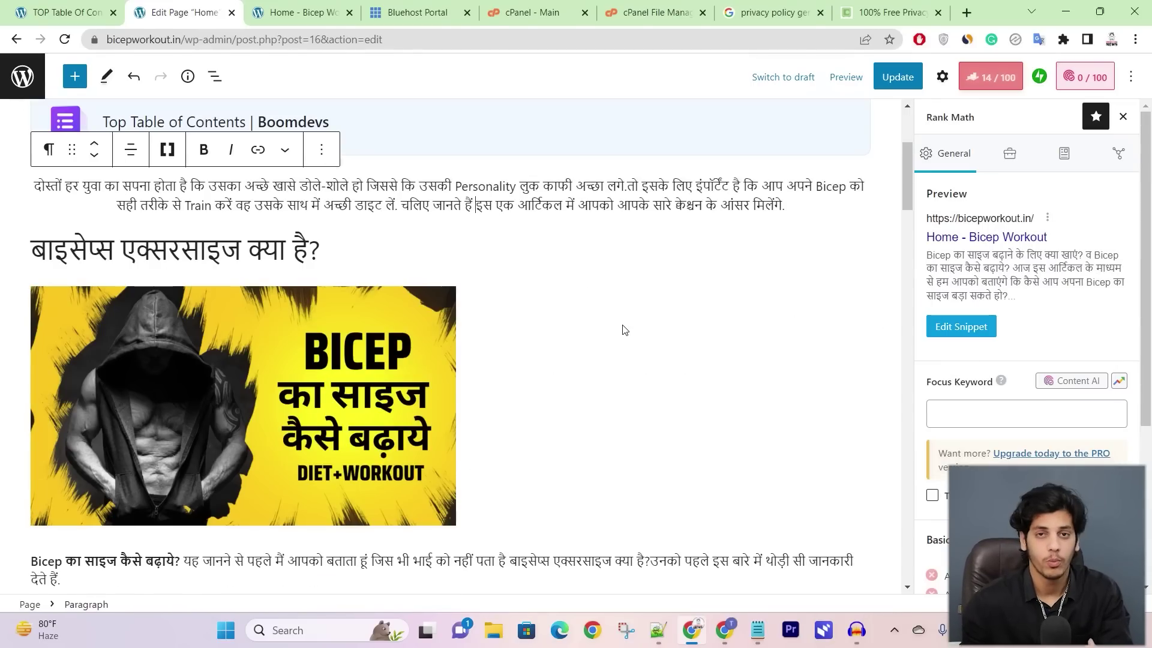
Step: Caption the yellow bicep image "Bicep का साइज कैसे बढ़ाये?" using the bold phrase from the paragraph below it
click(249, 336)
click(87, 547)
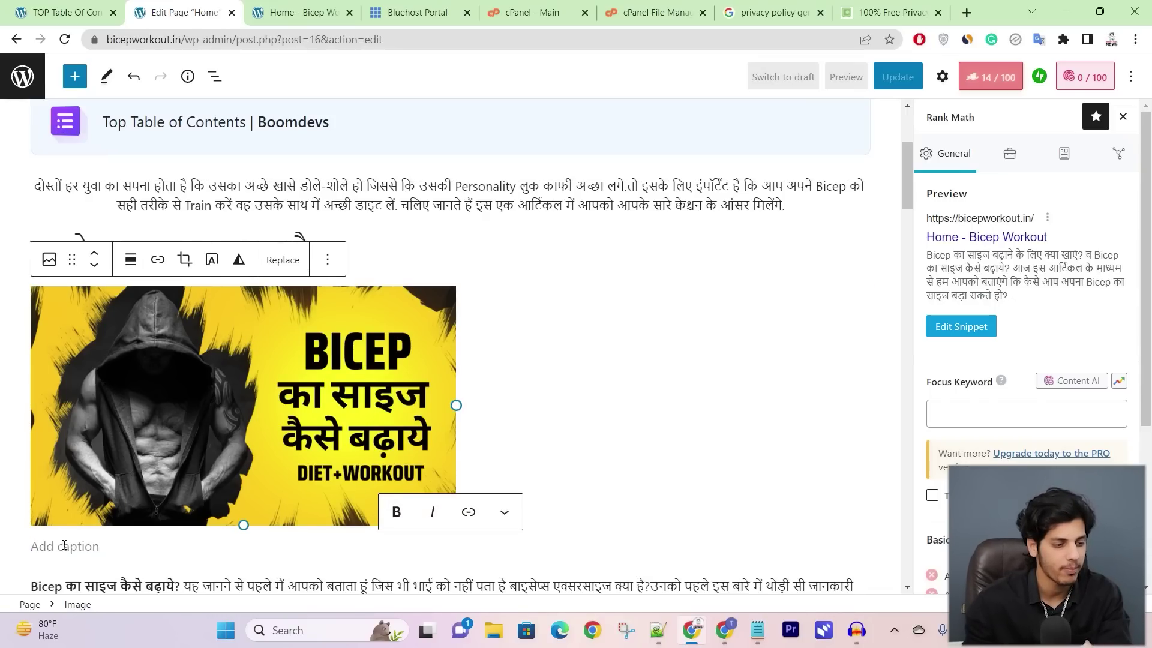
scroll(54, 507, down, 1)
drag(35, 511, 162, 510)
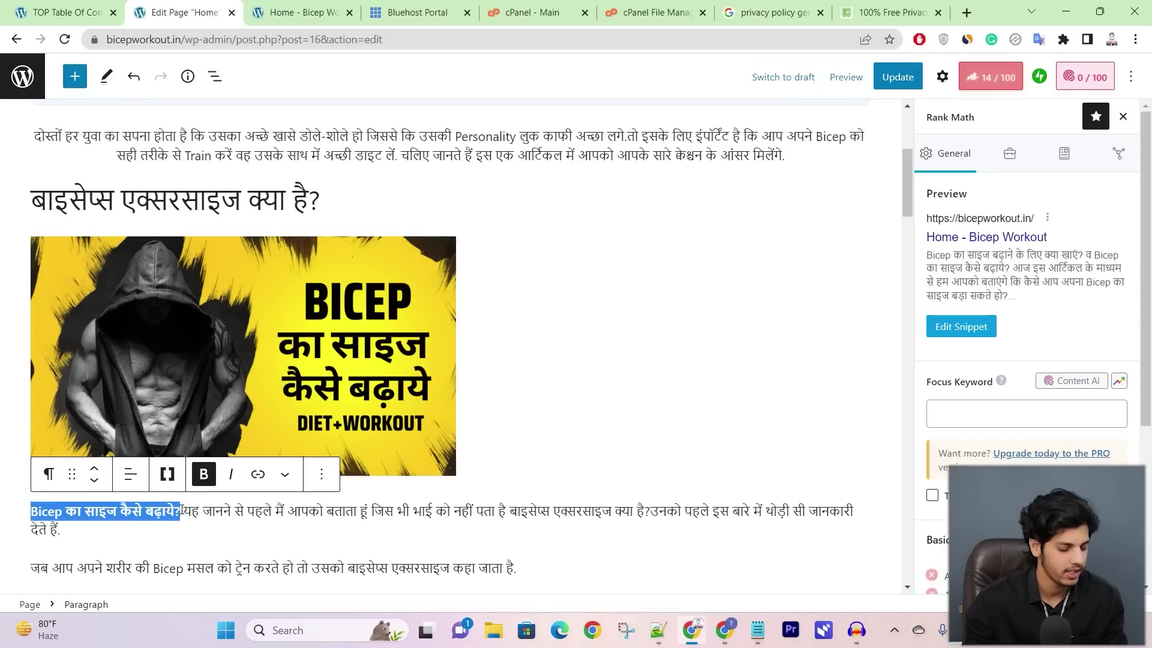
scroll(282, 384, down, 1)
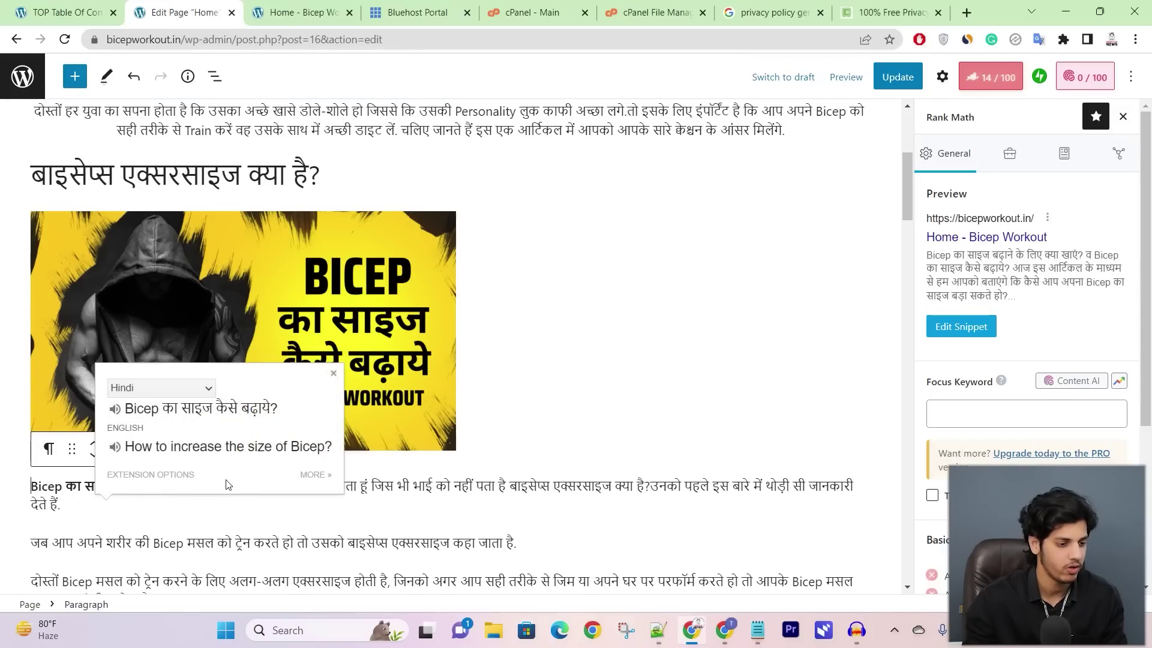
click(377, 474)
click(182, 361)
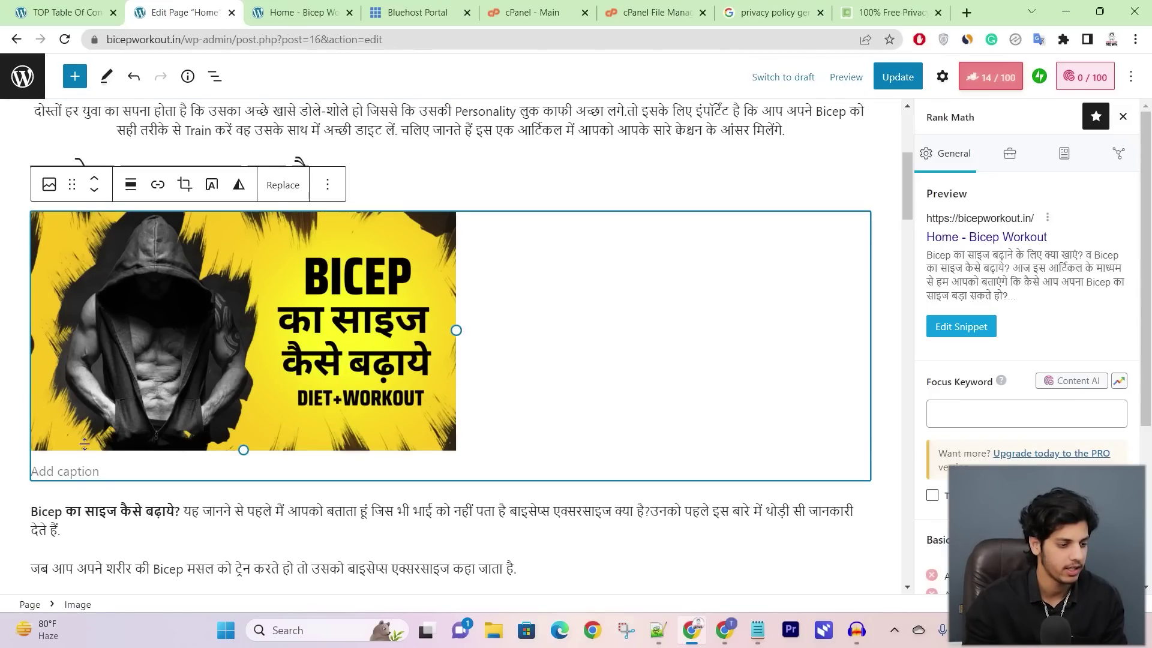
click(65, 471)
text(Bicep का साइज कैसे बढ़ाये?)
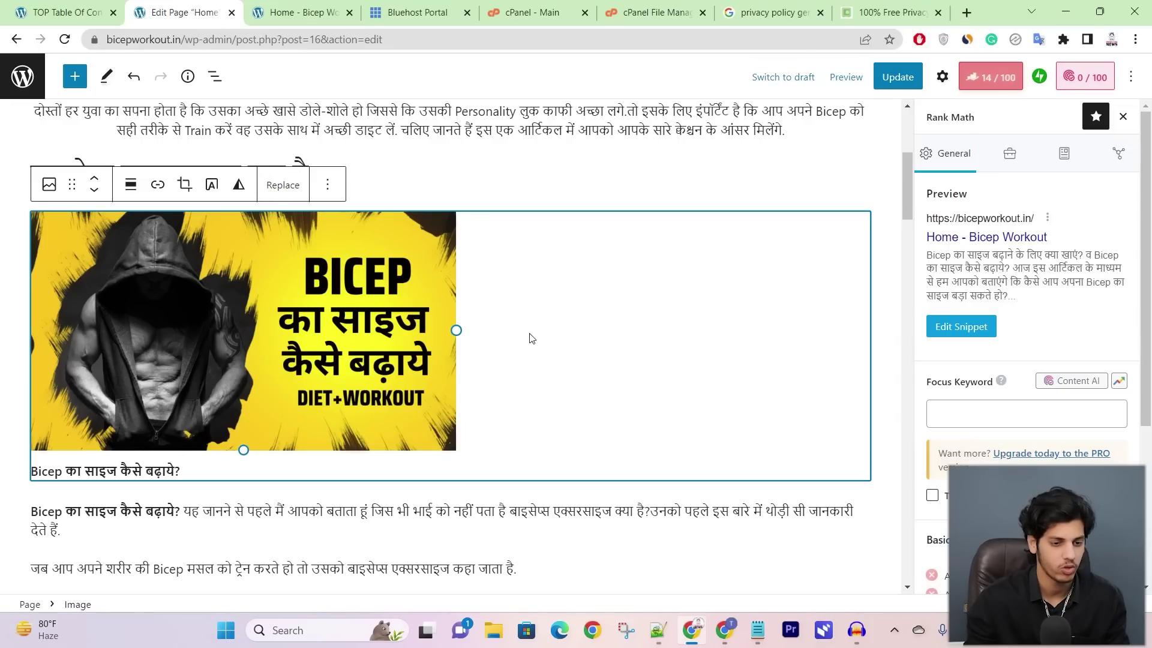
Step: Set the yellow bicep image's alt text to "Bicep का साइज कैसे बढ़ाये?"
click(942, 77)
click(1010, 381)
text(Bicep का साइज कैसे बढ़ाये?)
Step: Insert the "Best Biceps Workout" image below the "बेस्ट Biceps एक्सरसाइज कौन सी है?" heading
scroll(496, 294, down, 15)
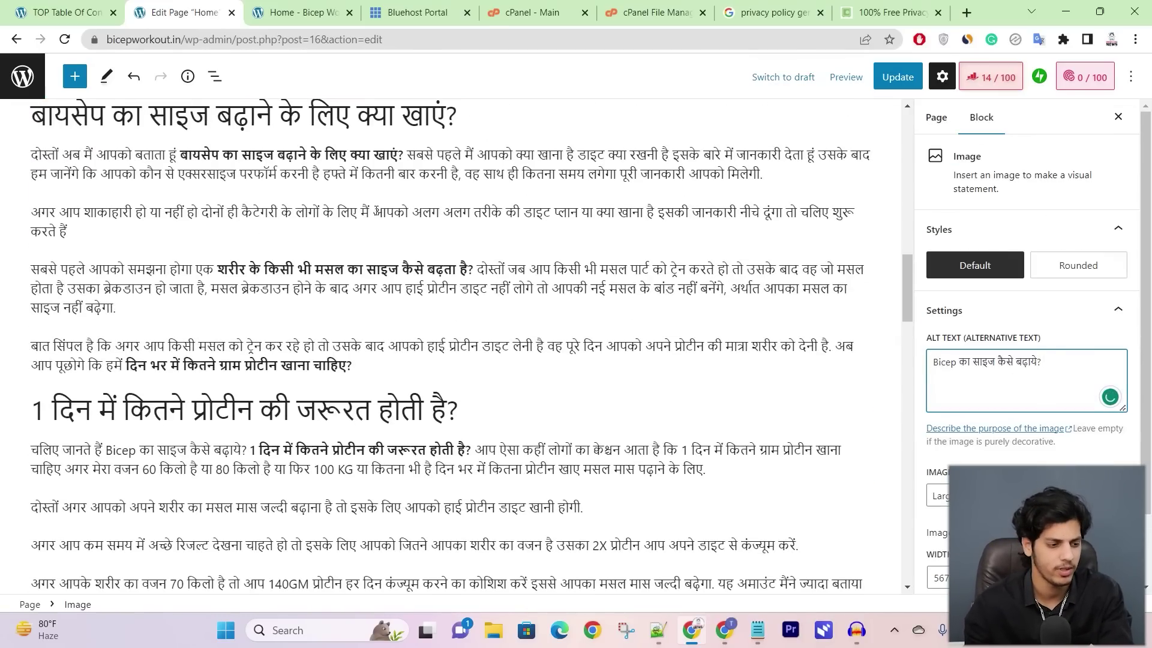
scroll(505, 300, down, 10)
scroll(506, 240, down, 10)
click(506, 226)
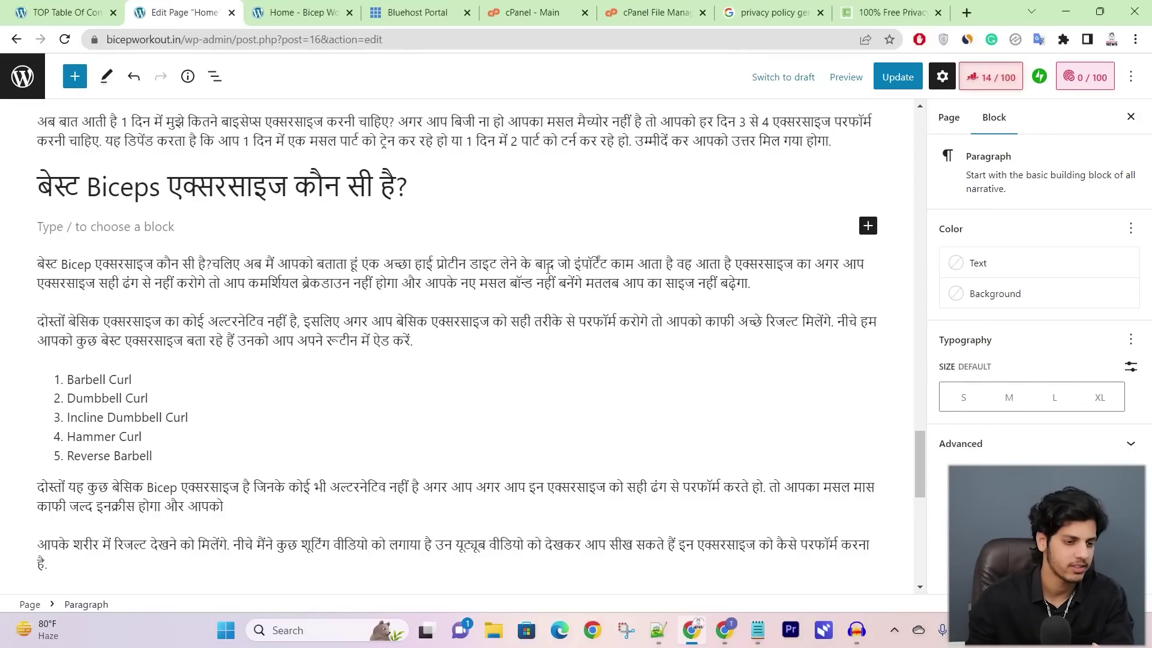
click(869, 225)
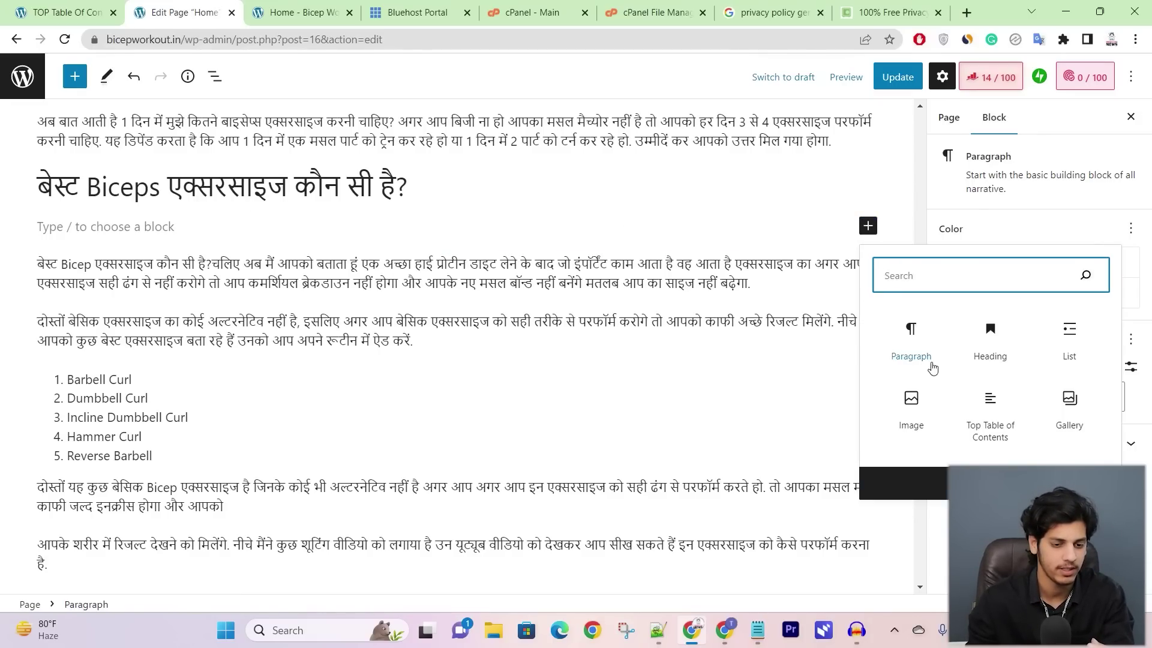
click(910, 403)
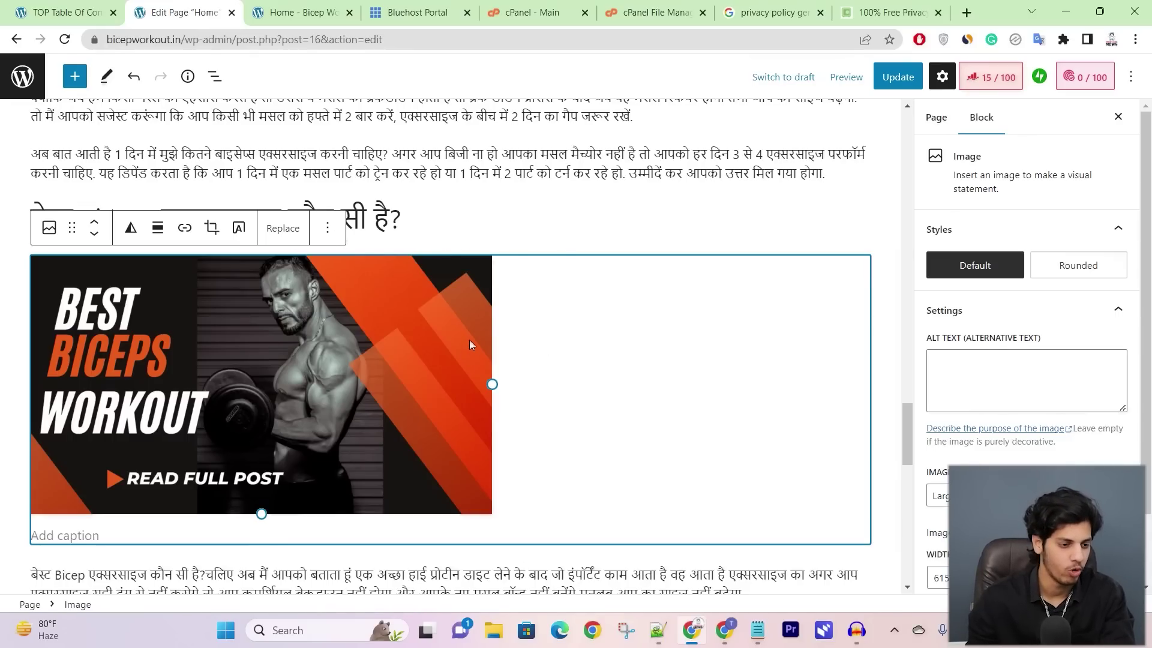
Step: Review the article around the Best Biceps Workout image, from the exercise-frequency section through the exercise list to the FaQ questions
scroll(506, 259, down, 5)
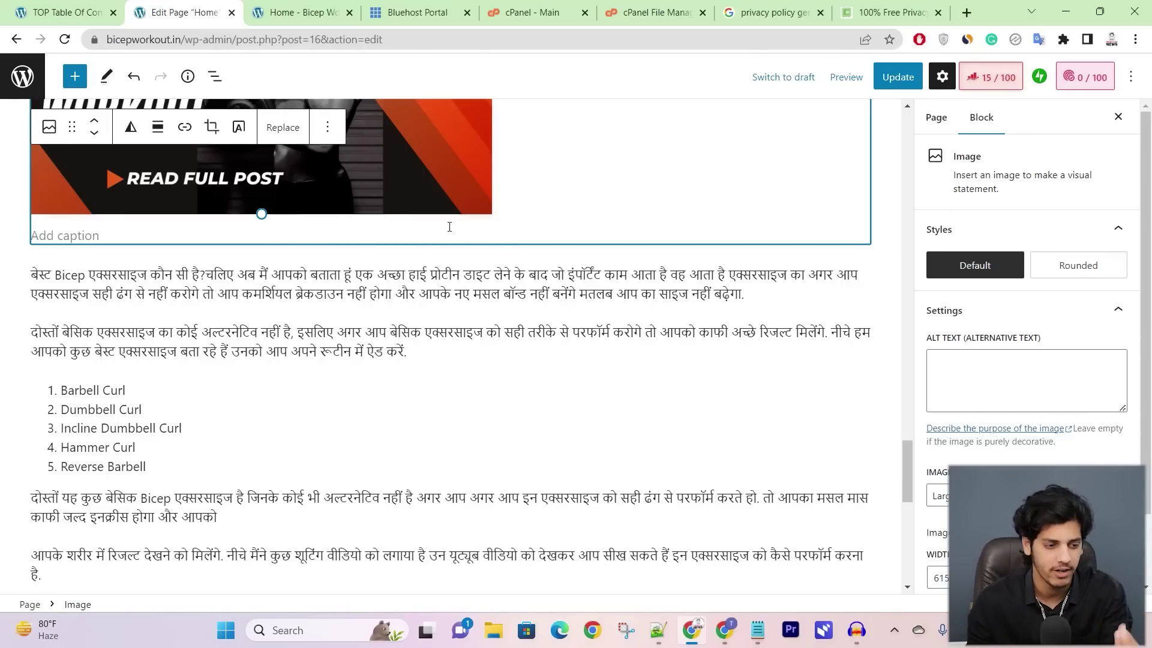
scroll(450, 227, up, 9)
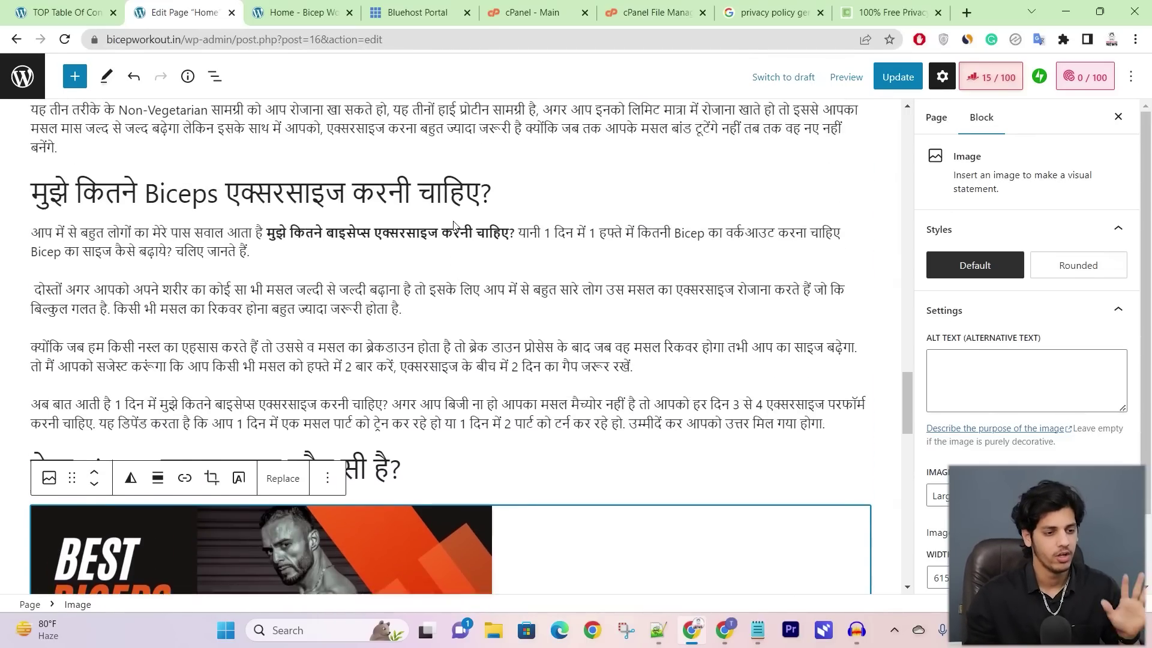
scroll(454, 225, down, 10)
scroll(449, 223, up, 2)
scroll(450, 227, down, 5)
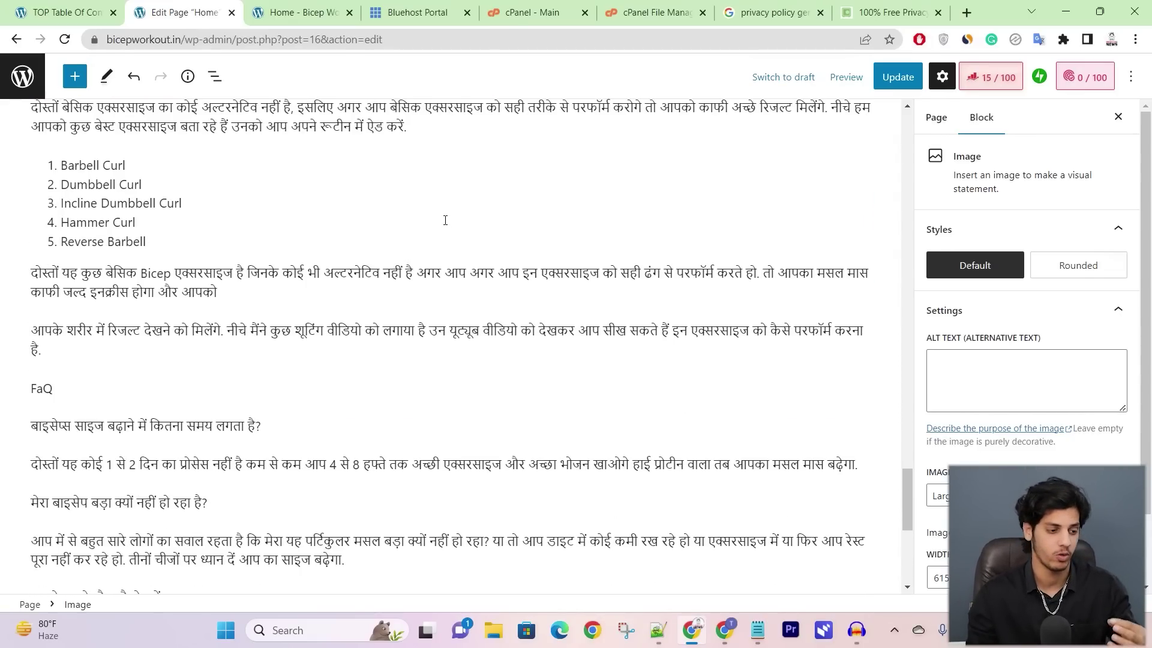
scroll(227, 208, up, 4)
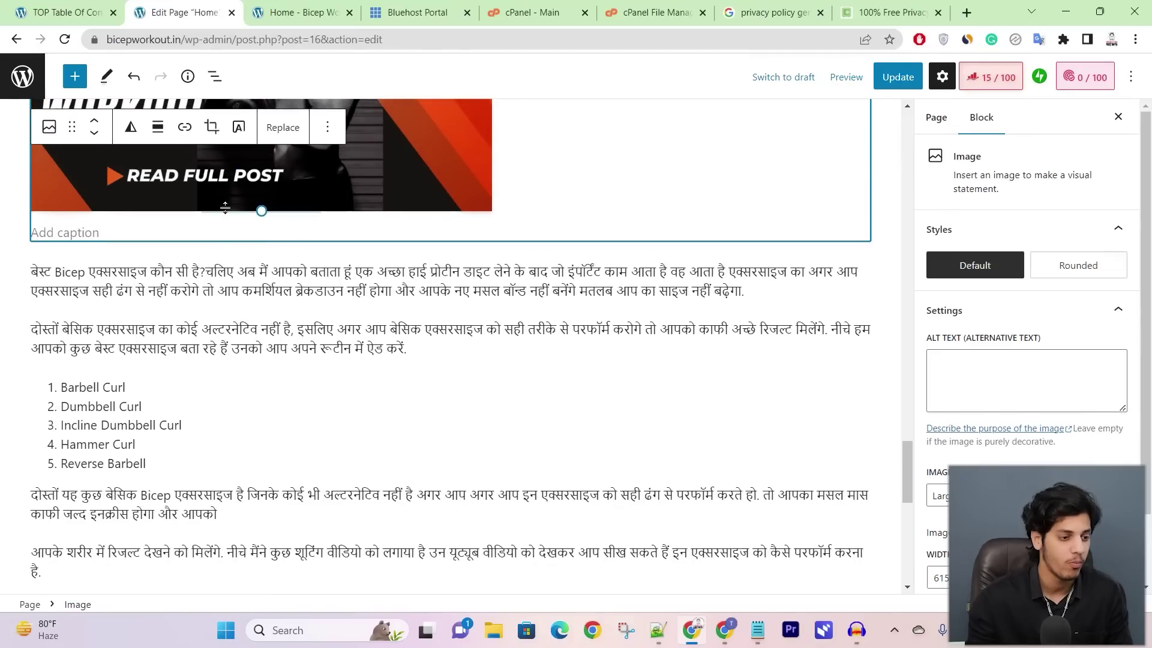
scroll(243, 283, down, 1)
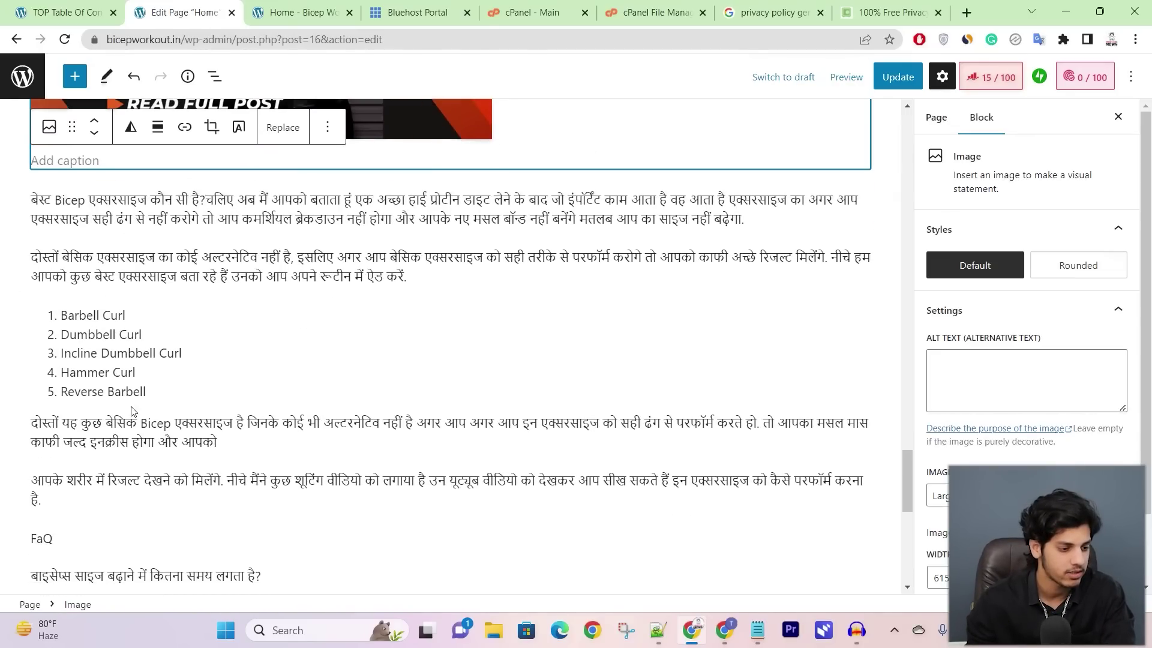
Step: Insert an empty YouTube embed block below the paragraph that follows the five-exercise list
scroll(133, 411, down, 2)
click(242, 294)
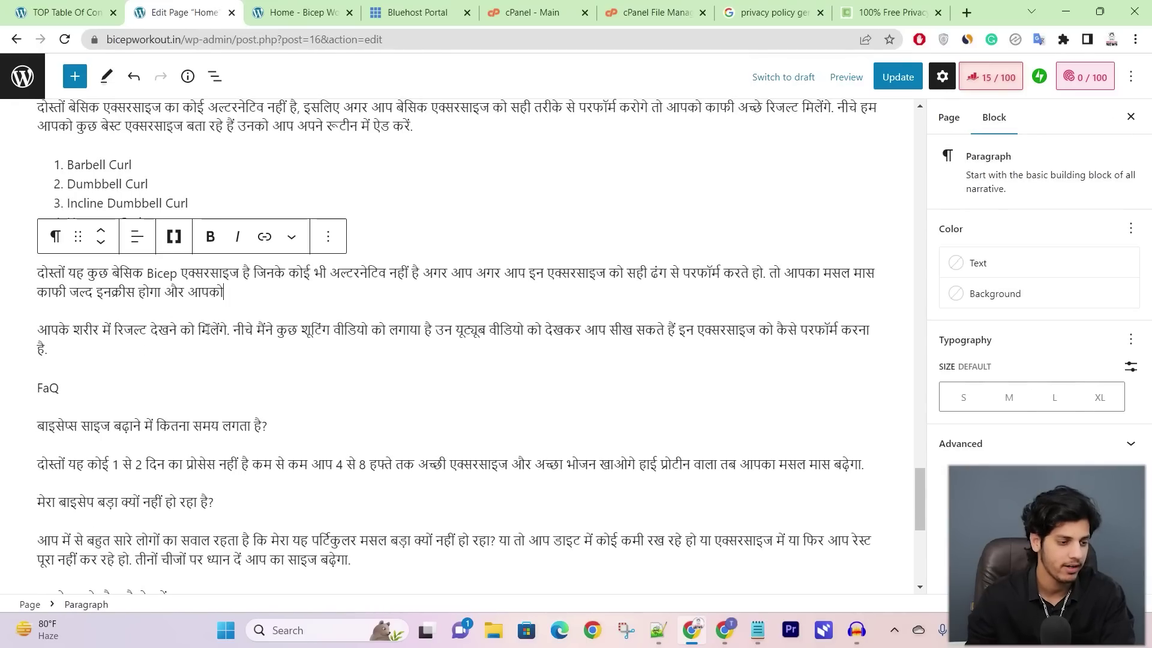
click(384, 312)
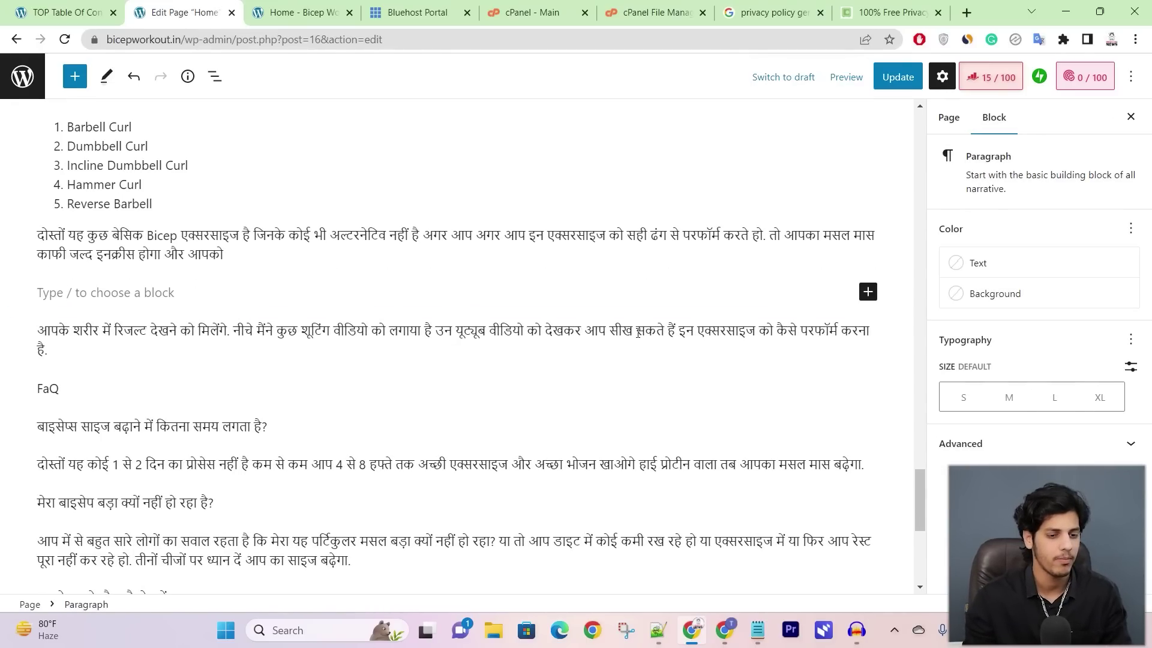
click(868, 293)
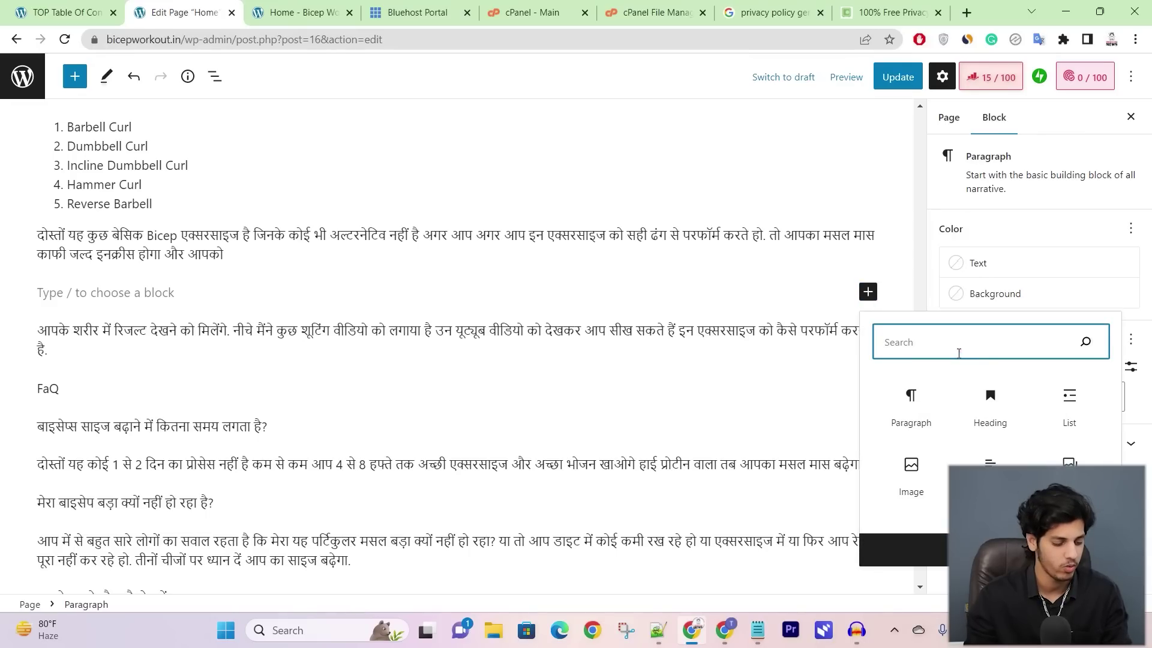
text(you)
click(912, 401)
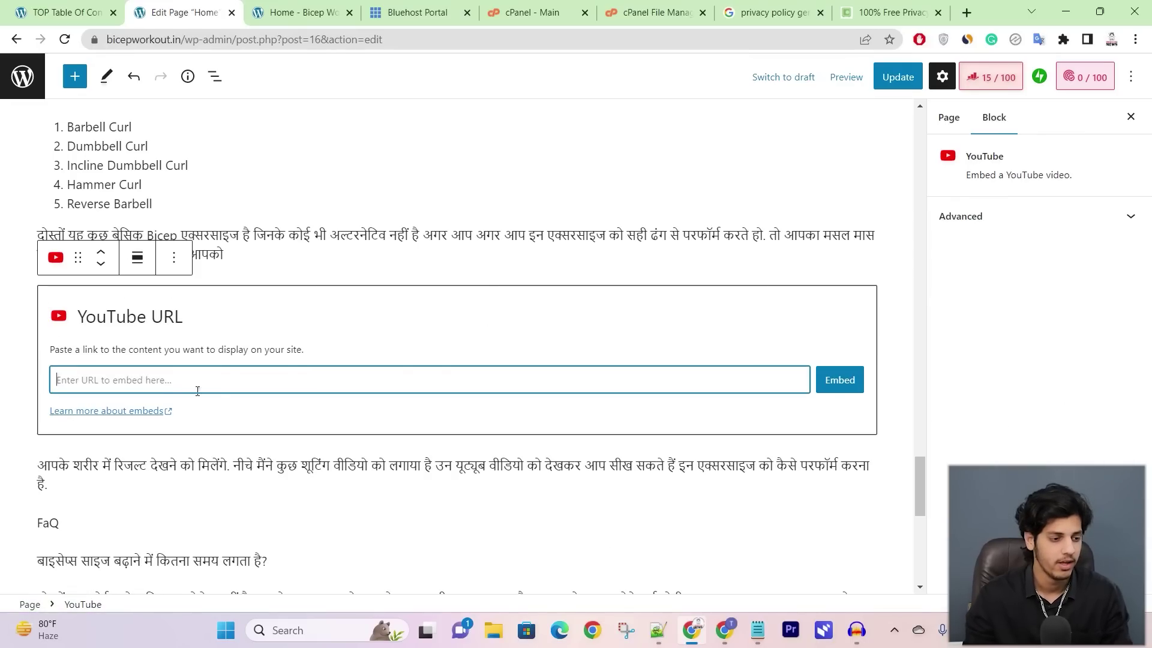
Step: Search YouTube for "best bicep workout gym" and copy the link of "5 BEST & 5 WORST Exercise To Build BIGGER BICEPS"
click(967, 12)
text(ym)
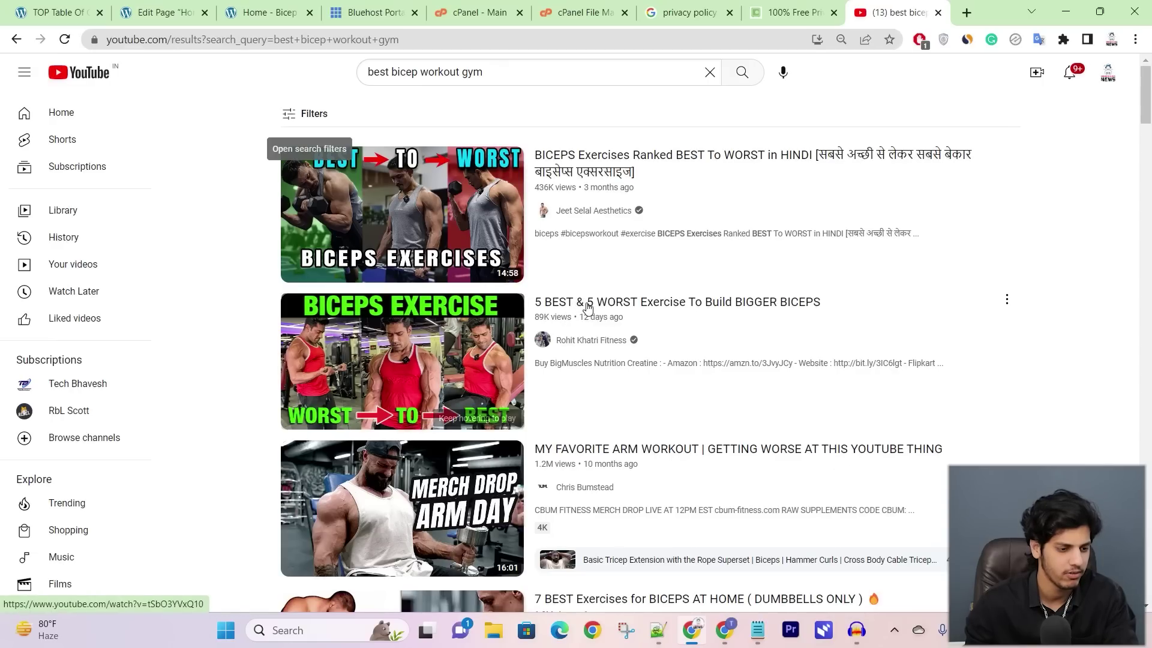
mouse_move(607, 307)
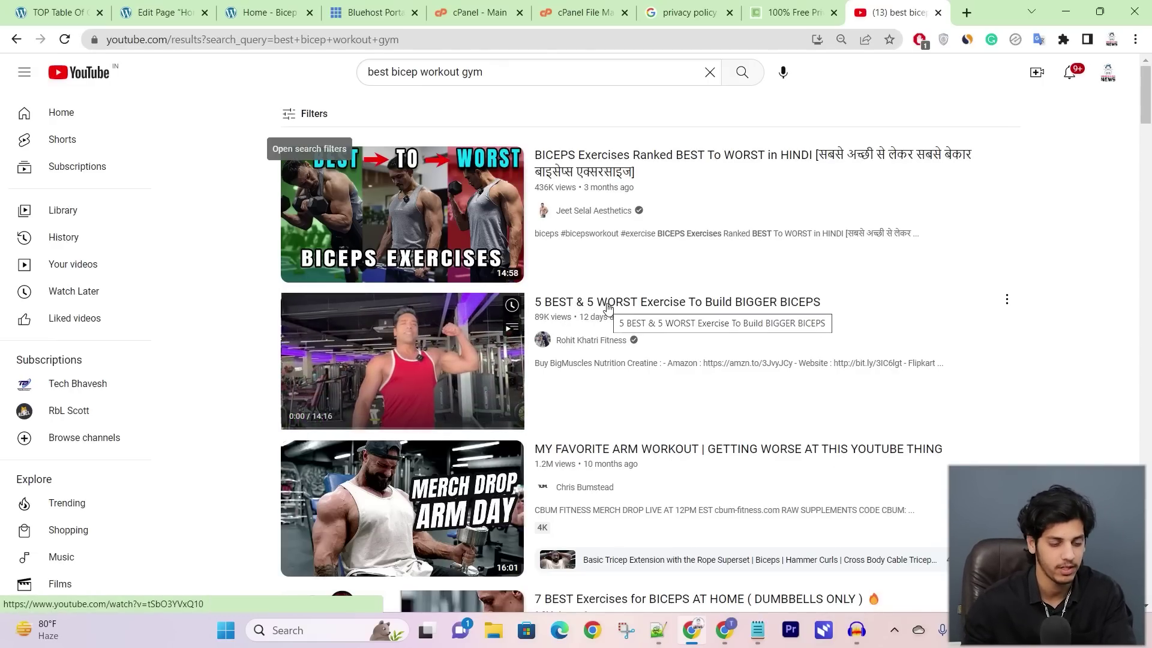
click(641, 308)
click(201, 38)
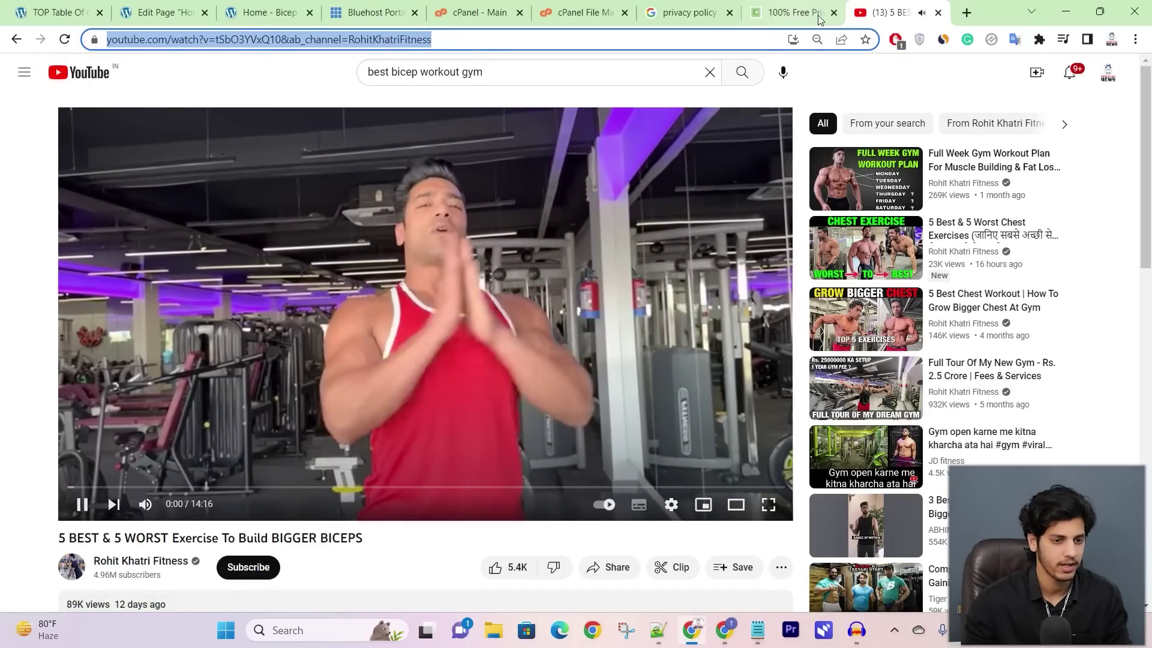
Step: Return to the WordPress page editor and embed the copied video link in the YouTube block
click(938, 13)
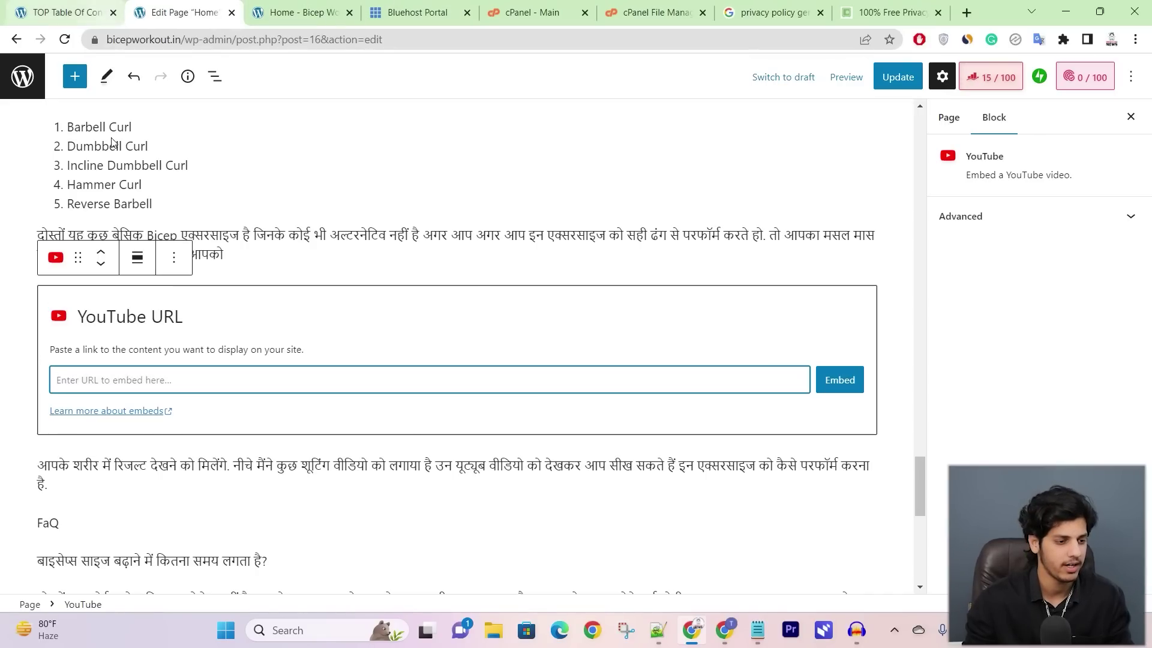
key(ctrl+v)
click(840, 380)
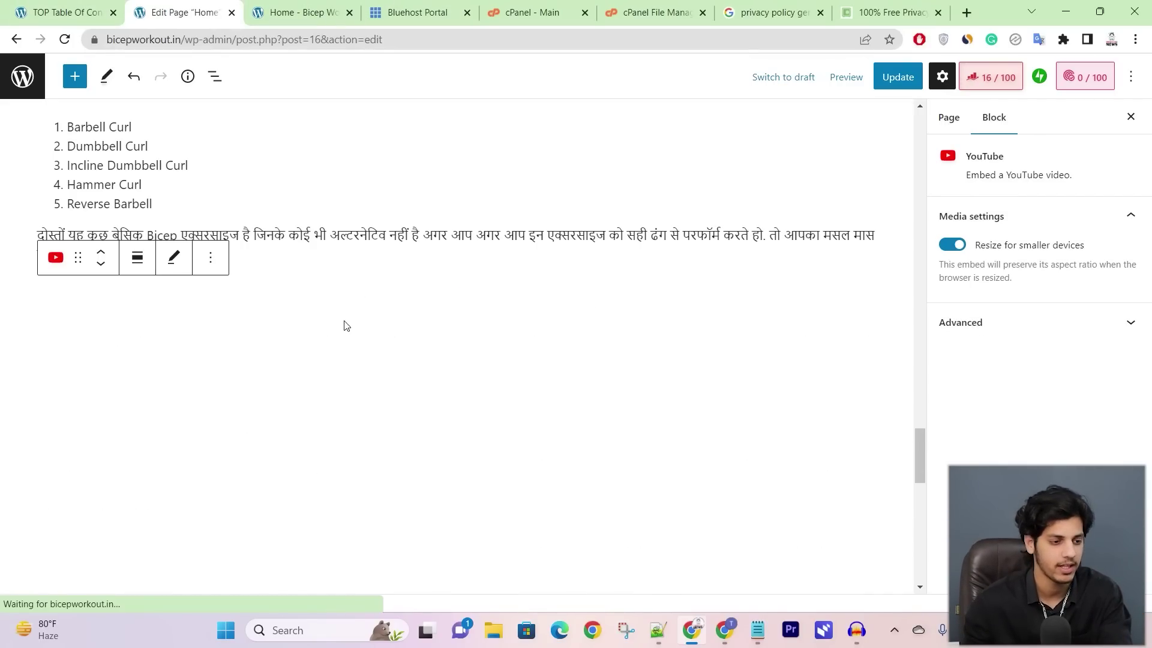
Step: Review the whole article from the title through the embedded video and FaQ questions to the Conclusion
scroll(780, 300, up, 1)
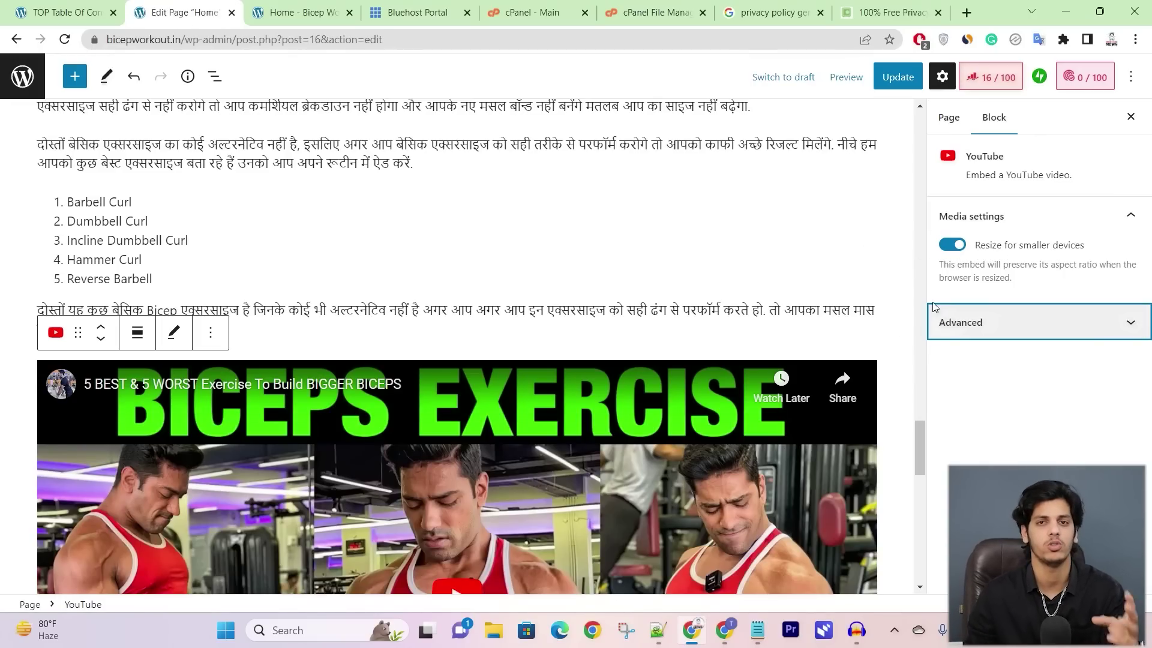
scroll(642, 345, down, 4)
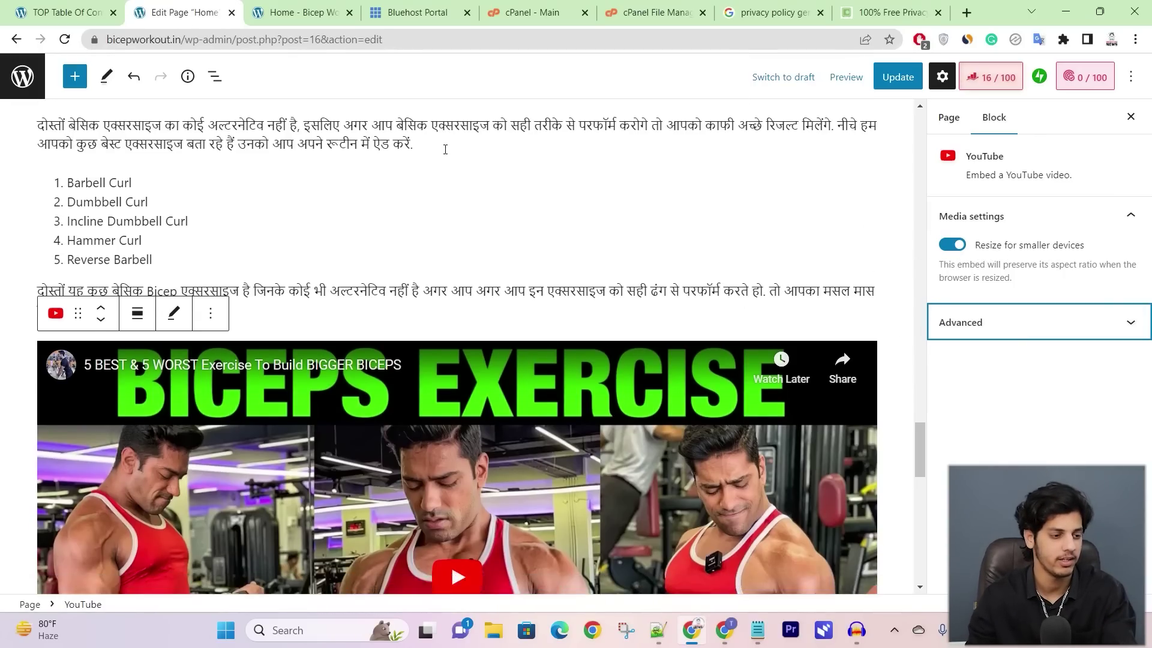
scroll(439, 138, up, 5)
scroll(439, 142, up, 20)
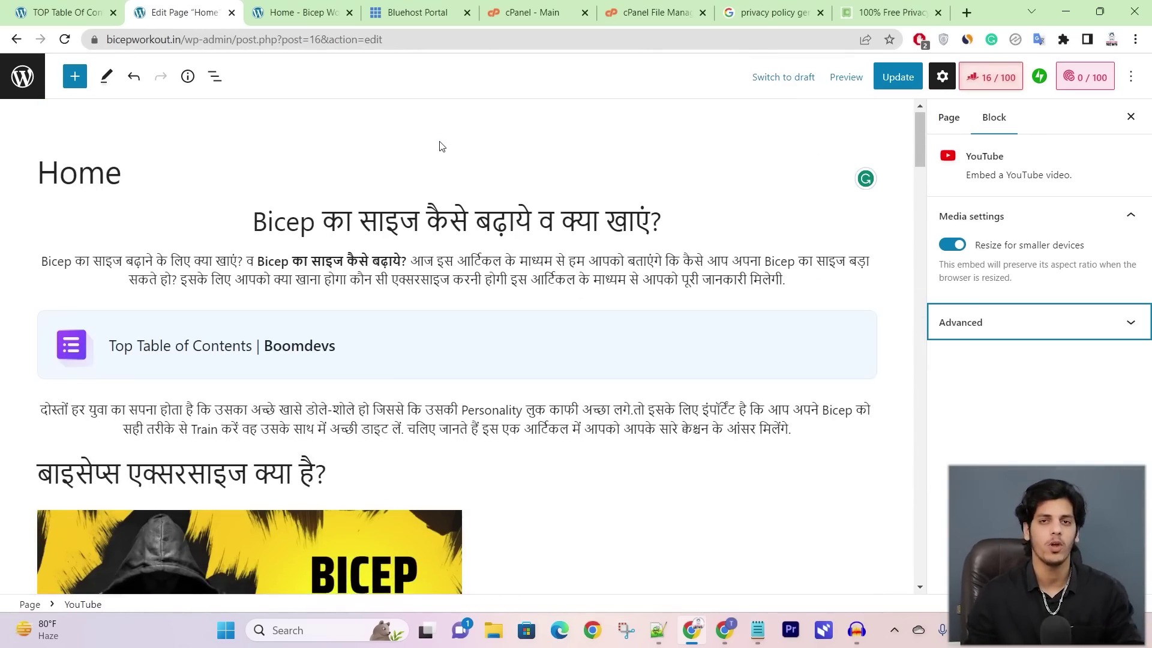
scroll(440, 142, down, 15)
scroll(438, 139, down, 15)
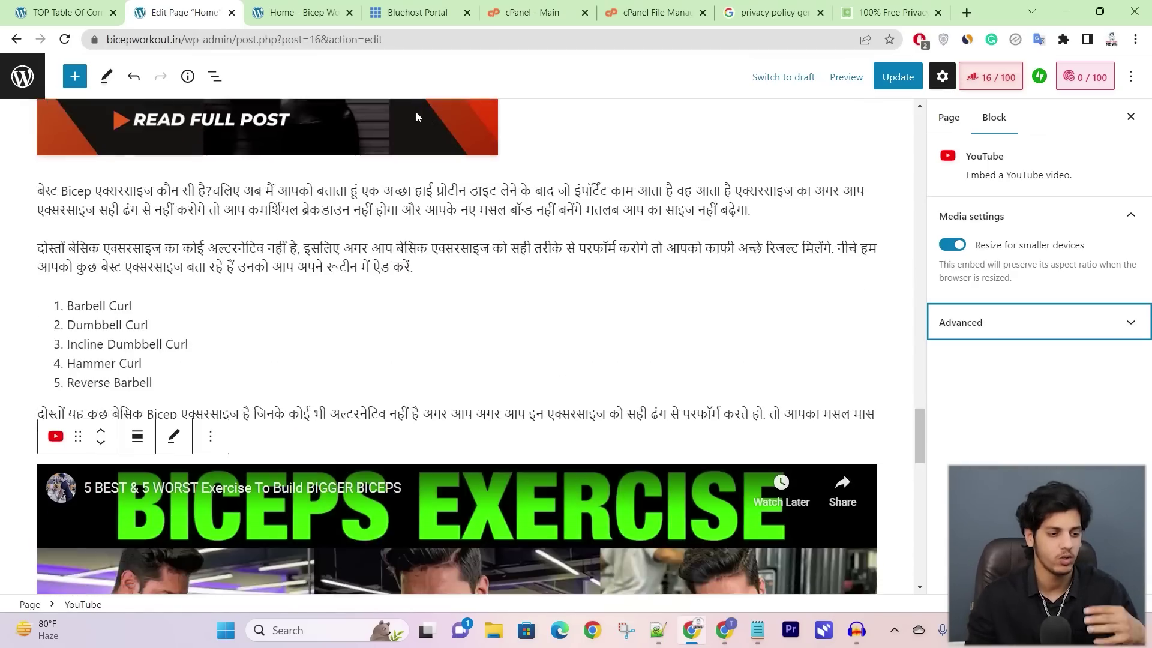
scroll(374, 128, down, 4)
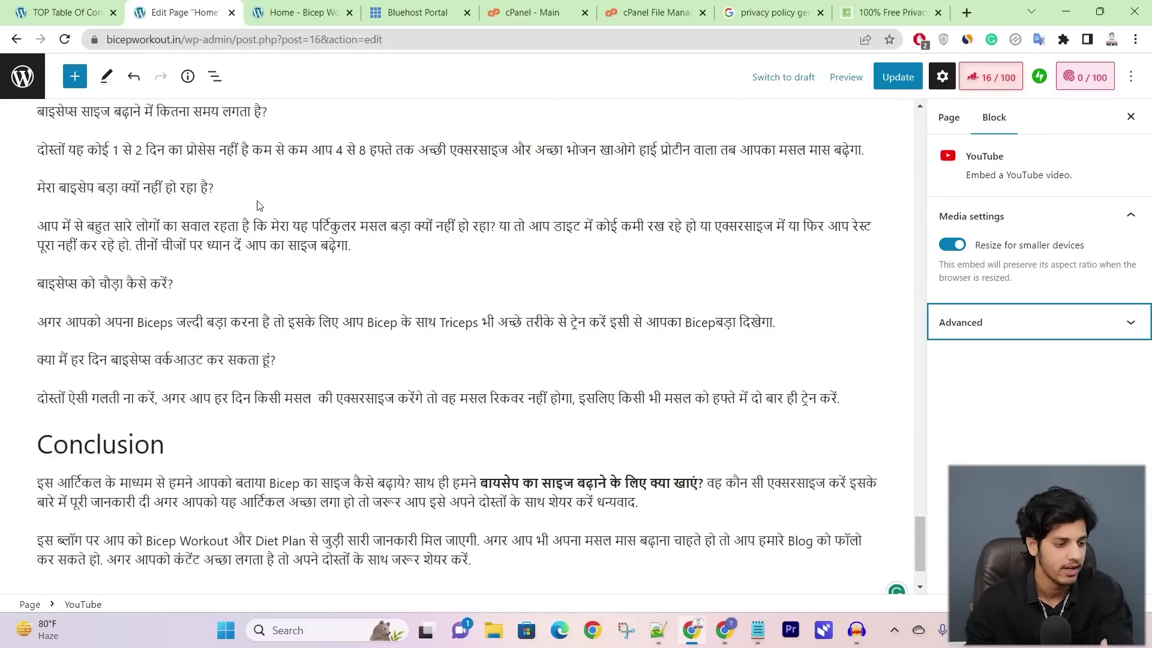
Step: Turn the FaQ line into the H2 heading "FaQ - Bicep का साइज कैसे बढ़ाये?" and delete the plain questions and answers beneath it
scroll(92, 316, up, 5)
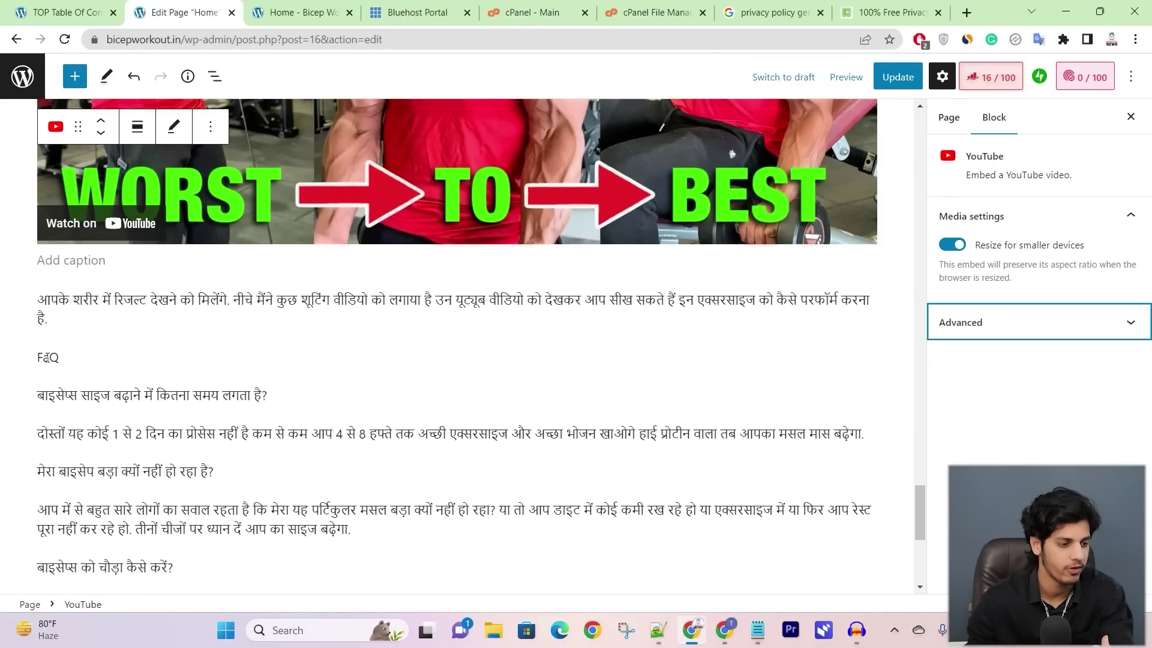
drag(56, 359, 45, 360)
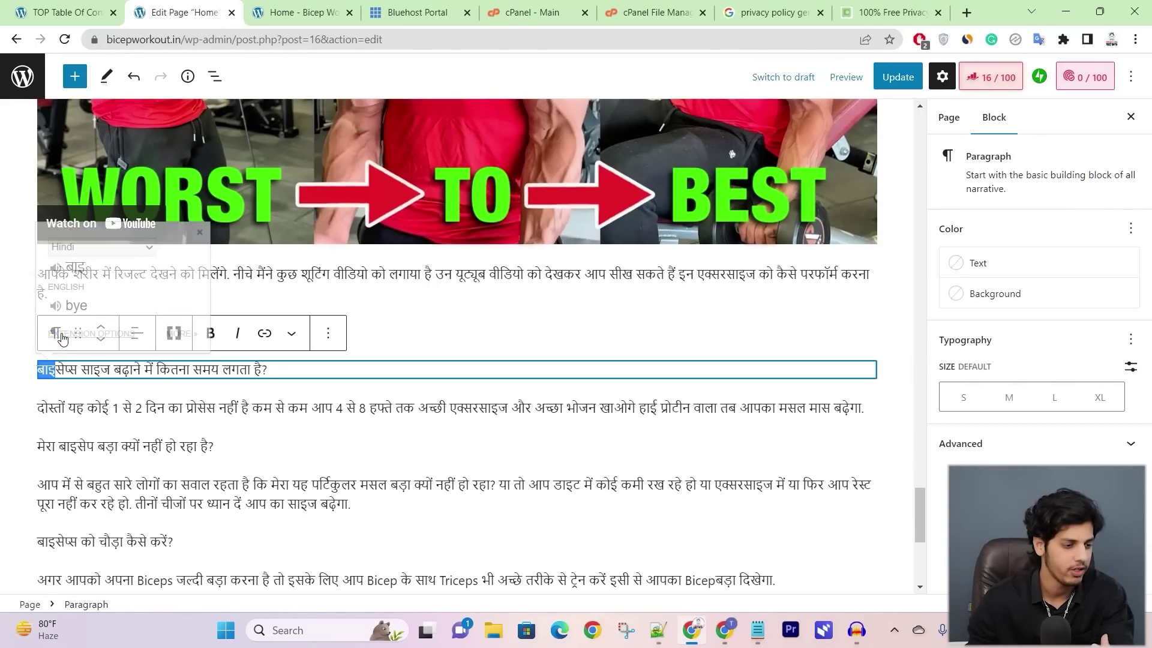
click(94, 334)
key(ctrl+a)
click(55, 295)
click(75, 368)
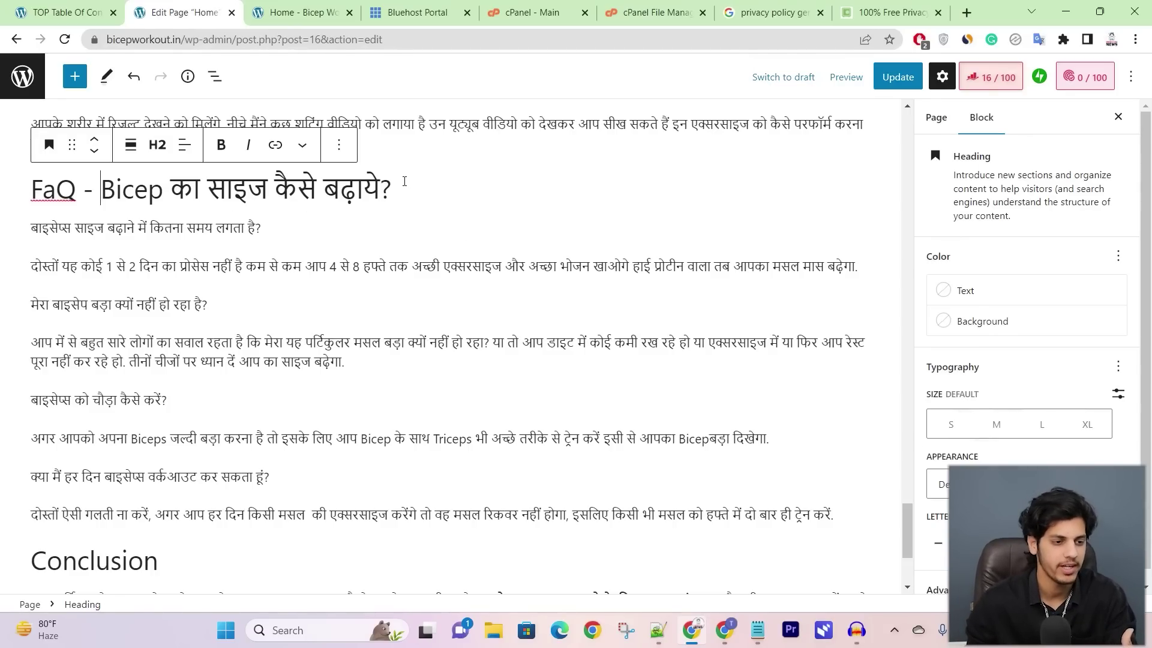
drag(34, 228, 841, 518)
key(BackSpace)
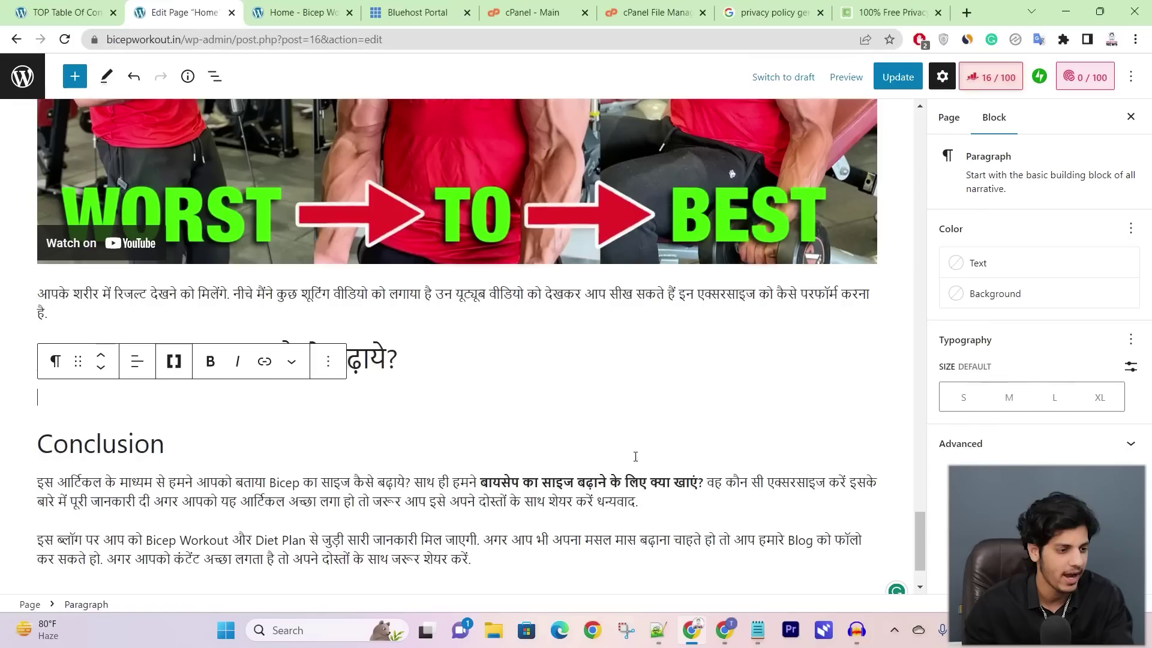
Step: Create a new Easy Accordion group in the WordPress dashboard and title it "Faq"
click(62, 5)
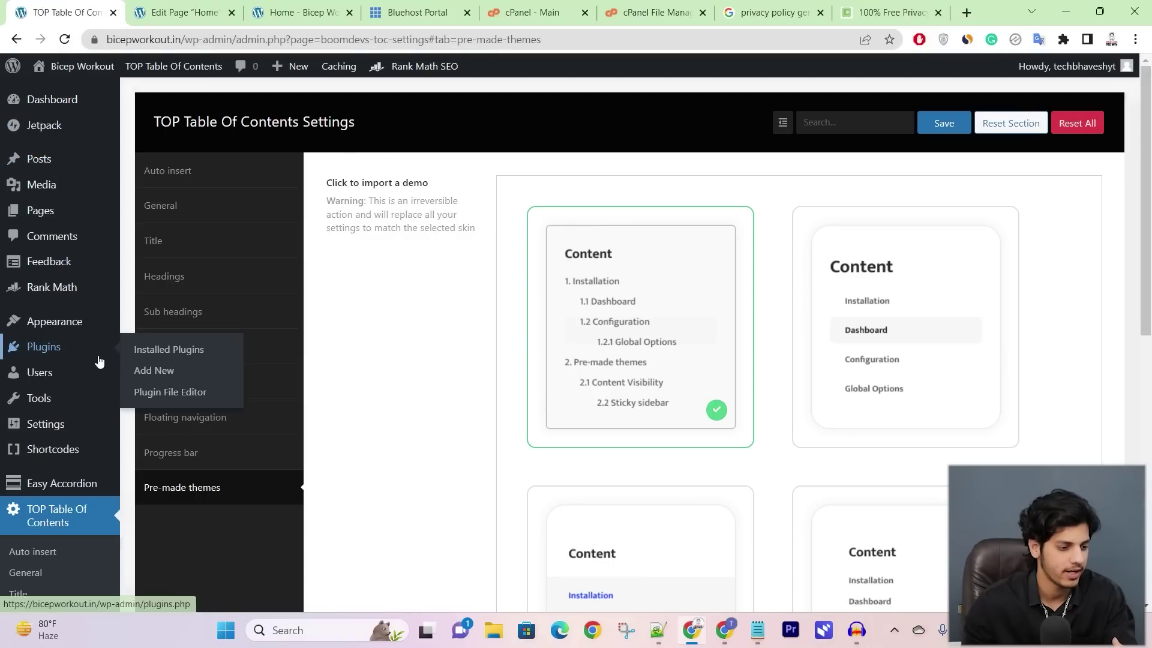
mouse_move(58, 489)
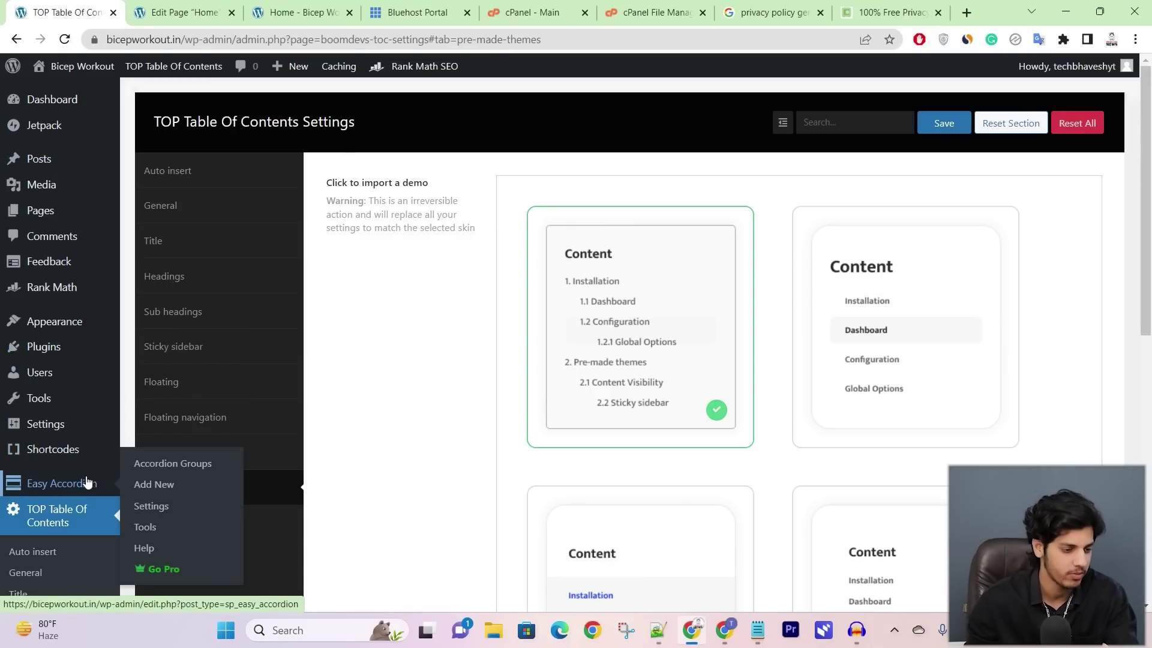
click(143, 486)
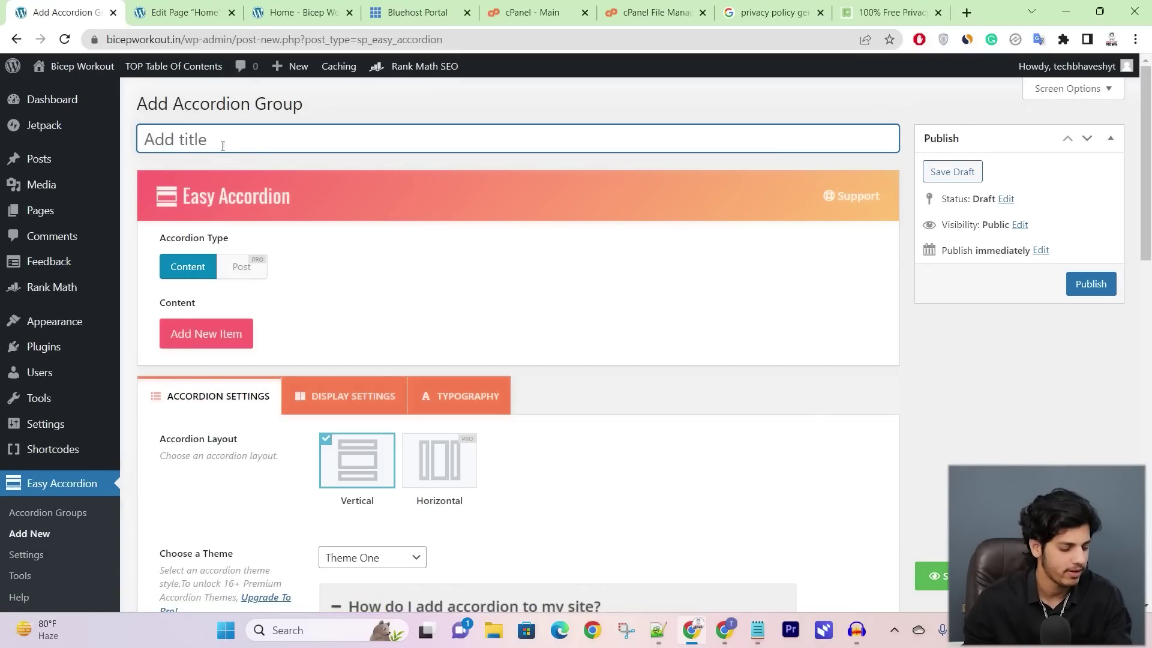
text(Faq)
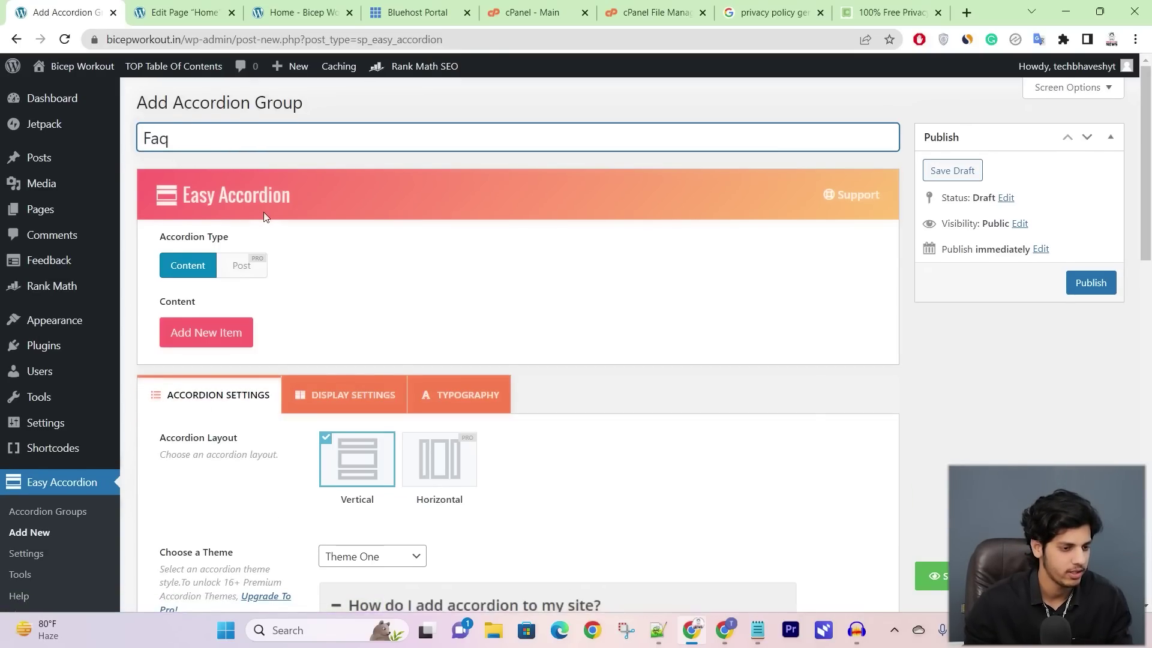
Step: Add a first content item to the Faq accordion group and open its title for entry
scroll(204, 210, down, 2)
scroll(188, 255, up, 1)
click(233, 259)
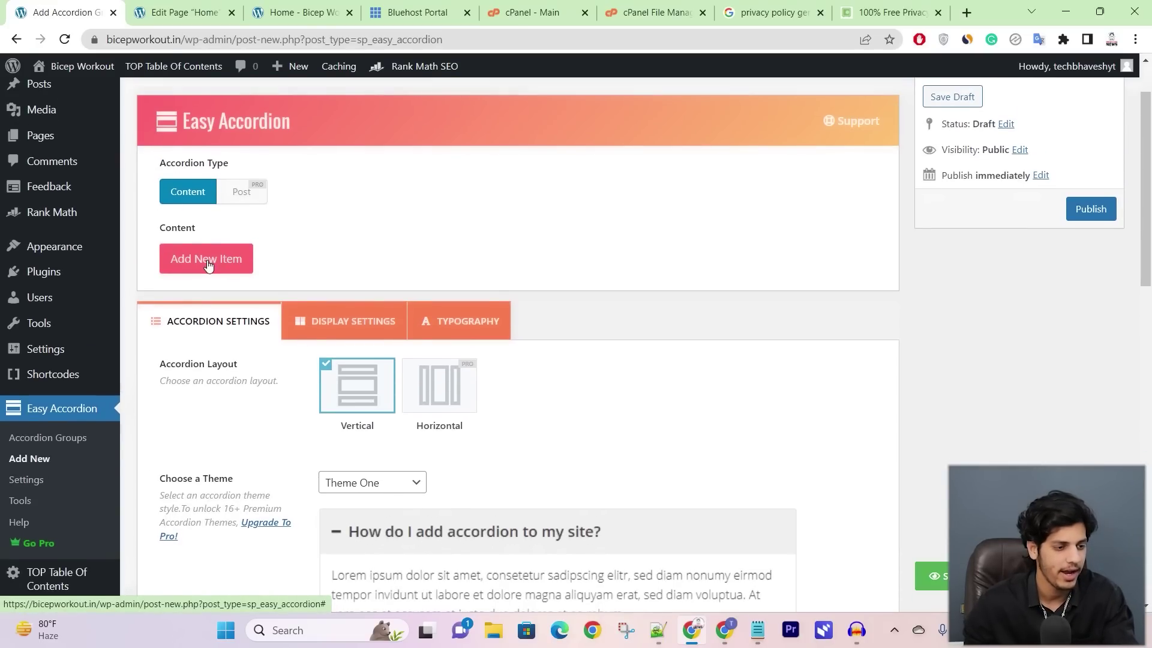
click(254, 331)
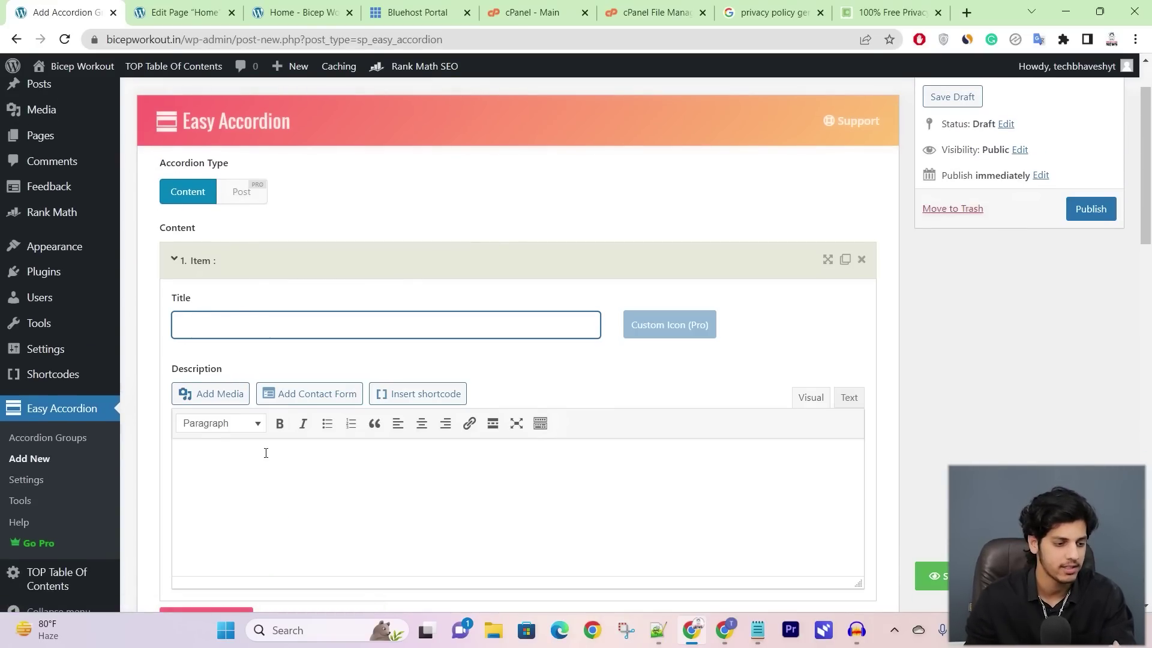
scroll(231, 501, down, 1)
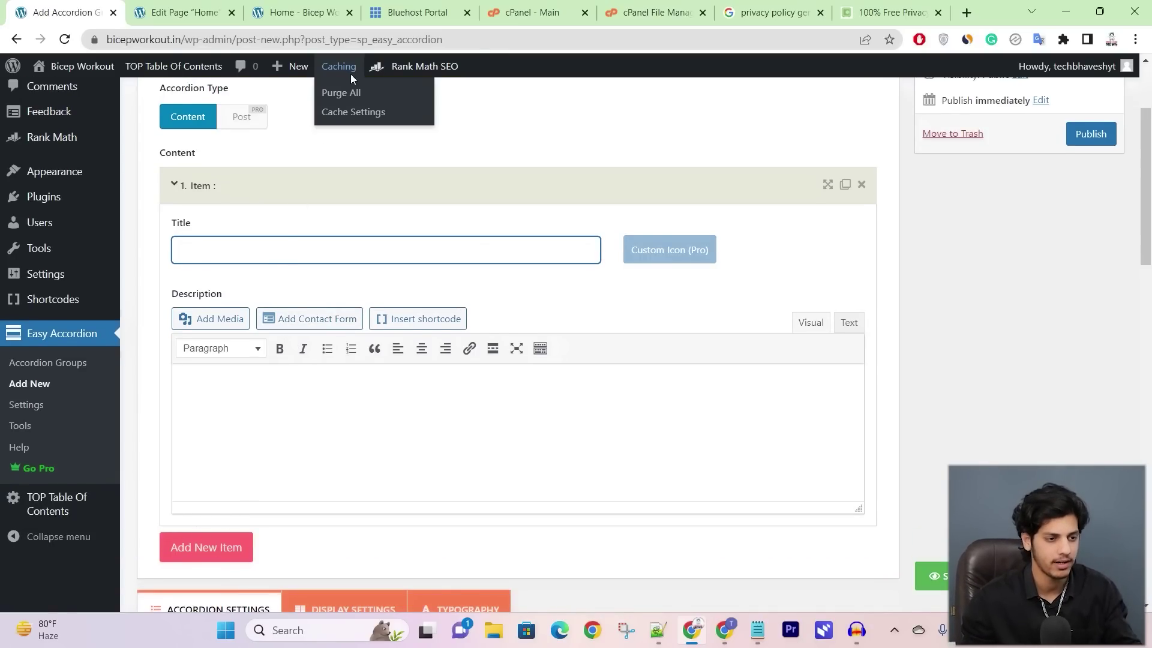
Step: Copy "बाइसेप्स साइज बढ़ाने में कितना समय लगता है?" from the Google Docs article and paste it as the first accordion item's title
click(723, 629)
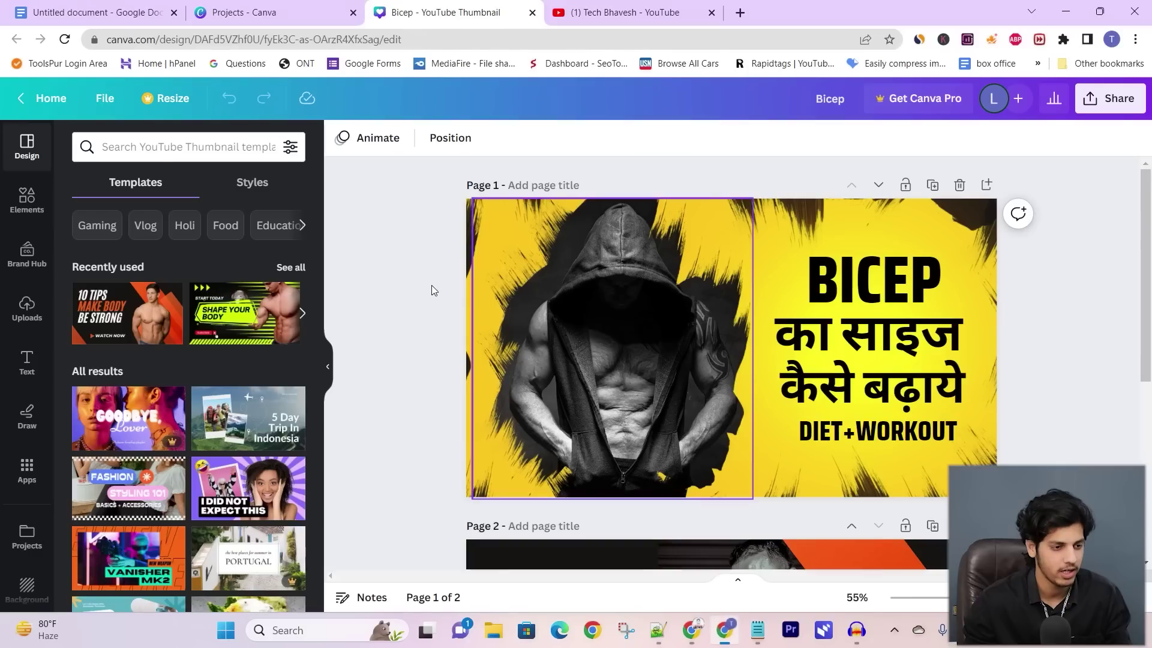
key(ctrl+1)
scroll(559, 310, down, 20)
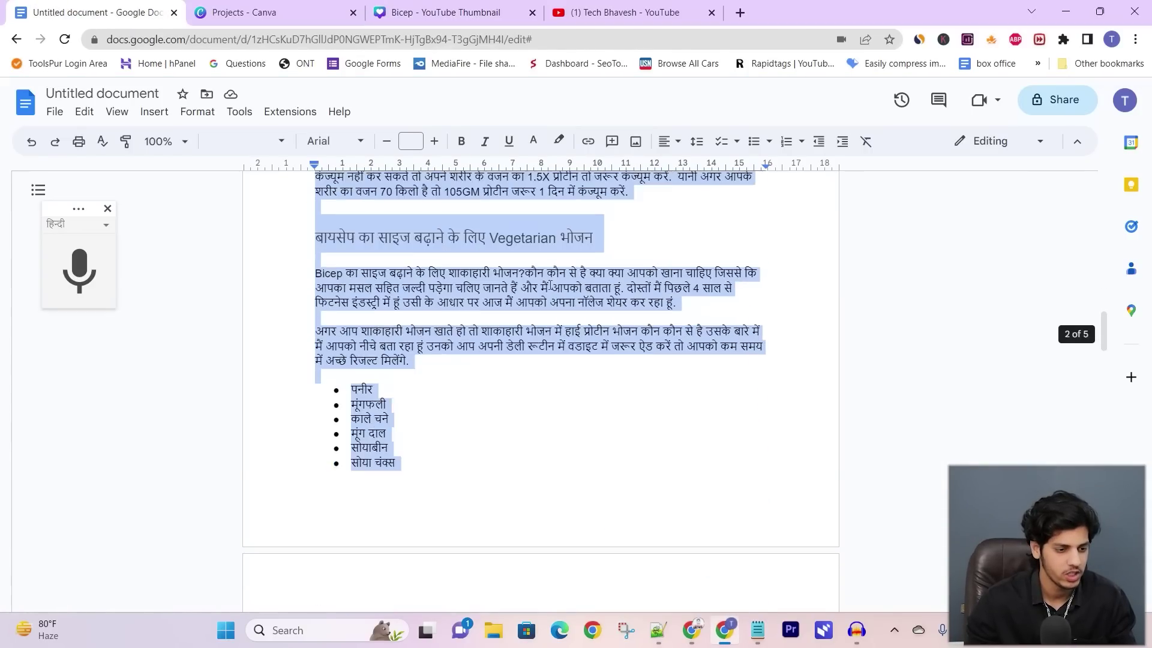
scroll(543, 264, up, 4)
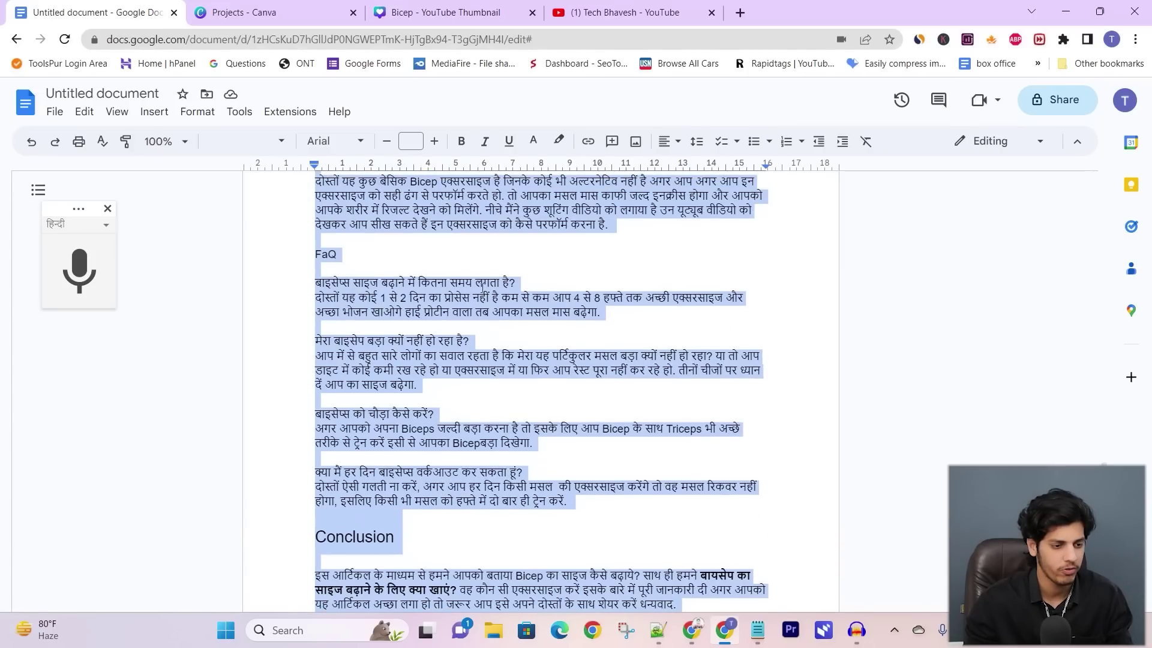
click(463, 297)
drag(317, 282, 519, 281)
key(ctrl+c)
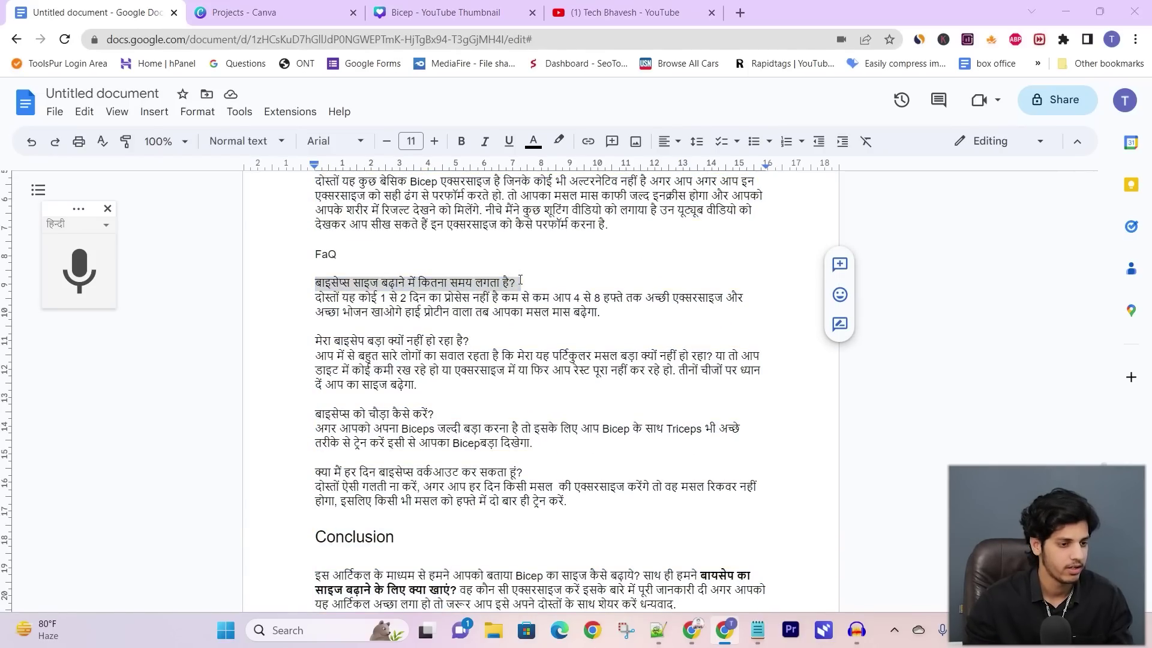
key(alt+Tab)
key(ctrl+v)
Step: Copy the first question's answer from the Google Docs article into the first accordion item's description
click(328, 413)
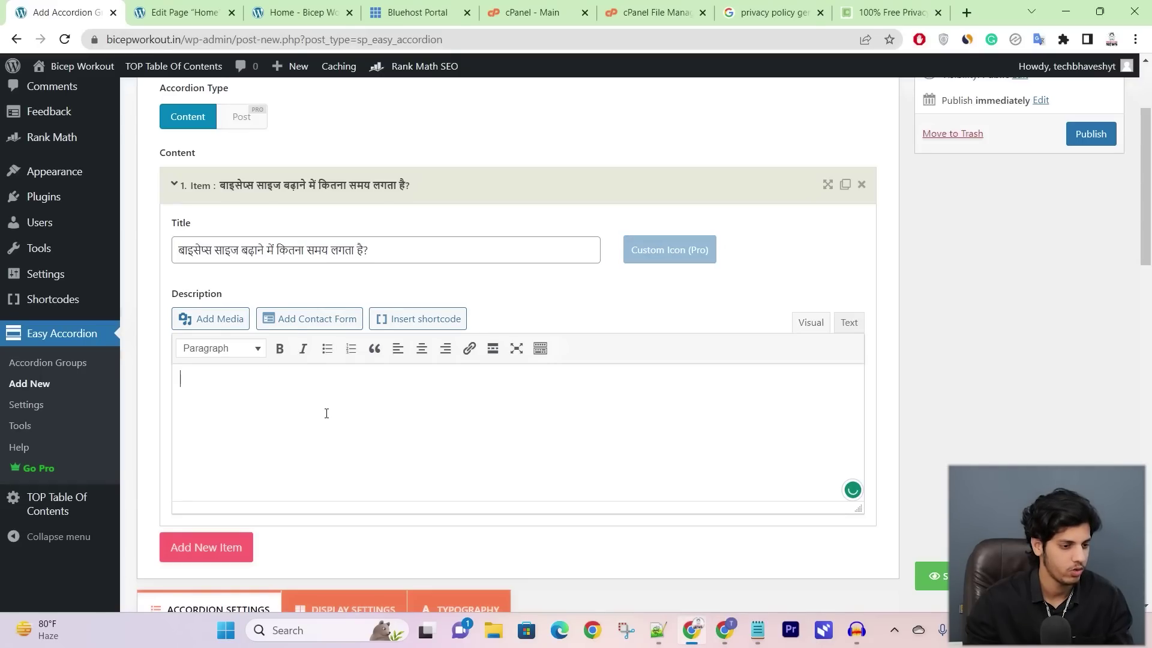
key(alt+Tab)
drag(316, 297, 619, 313)
key(alt+Tab)
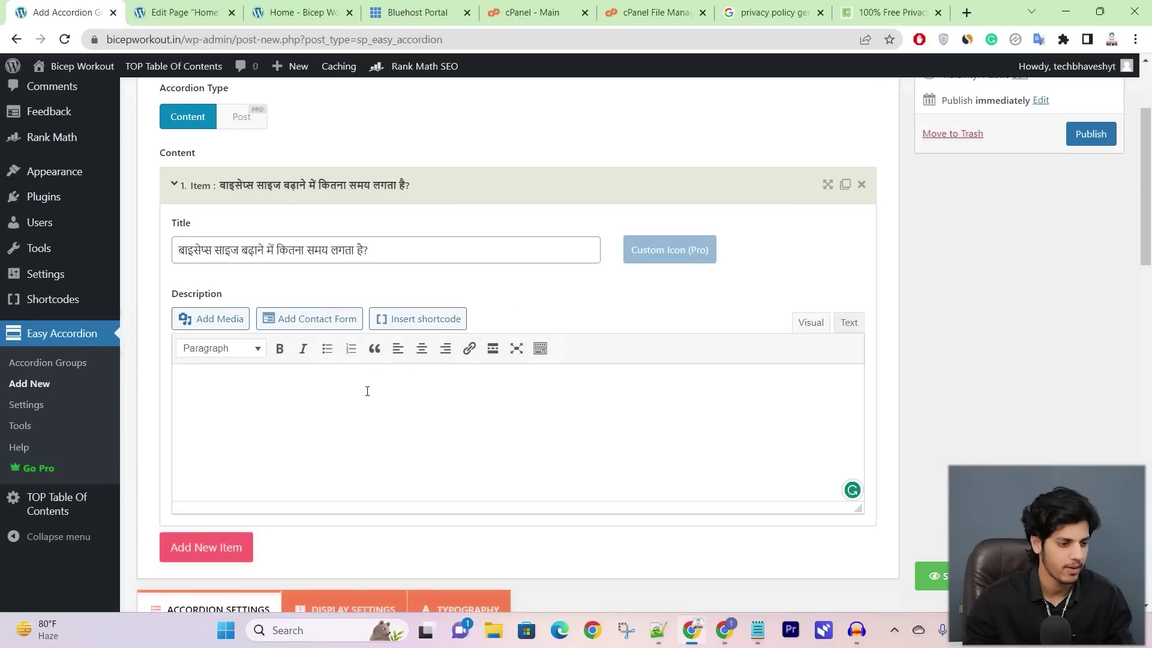
key(ctrl+v)
Step: Add the remaining three FaQ questions from the Google Docs article as further accordion items, each with its answer as the description
click(219, 551)
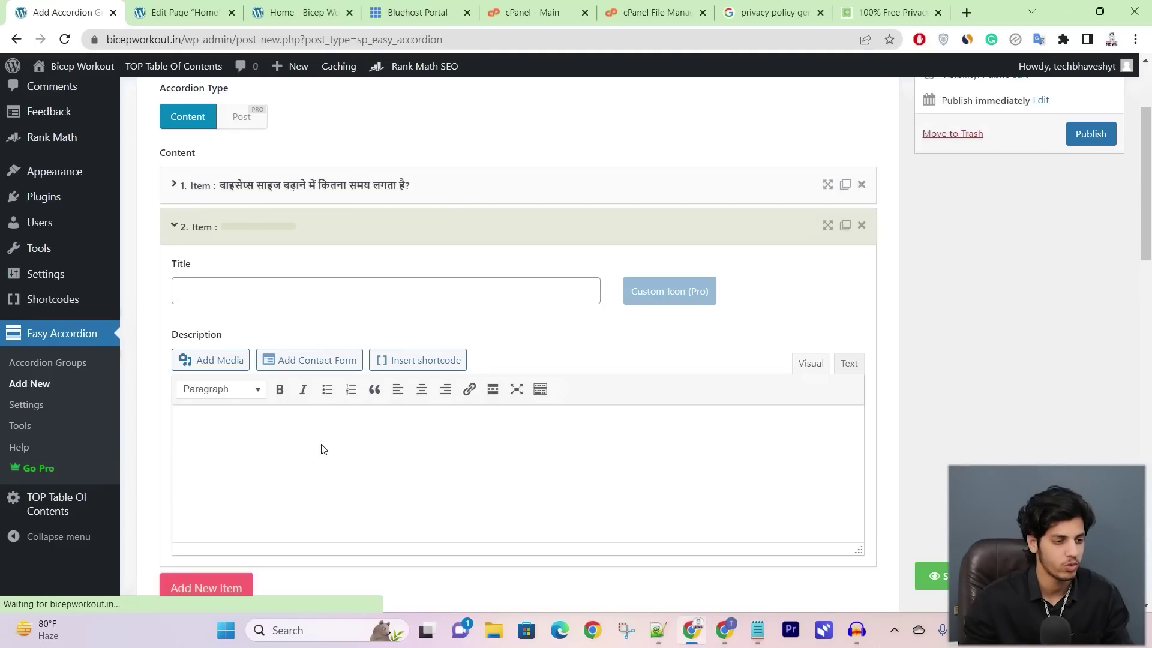
scroll(227, 294, down, 1)
click(257, 204)
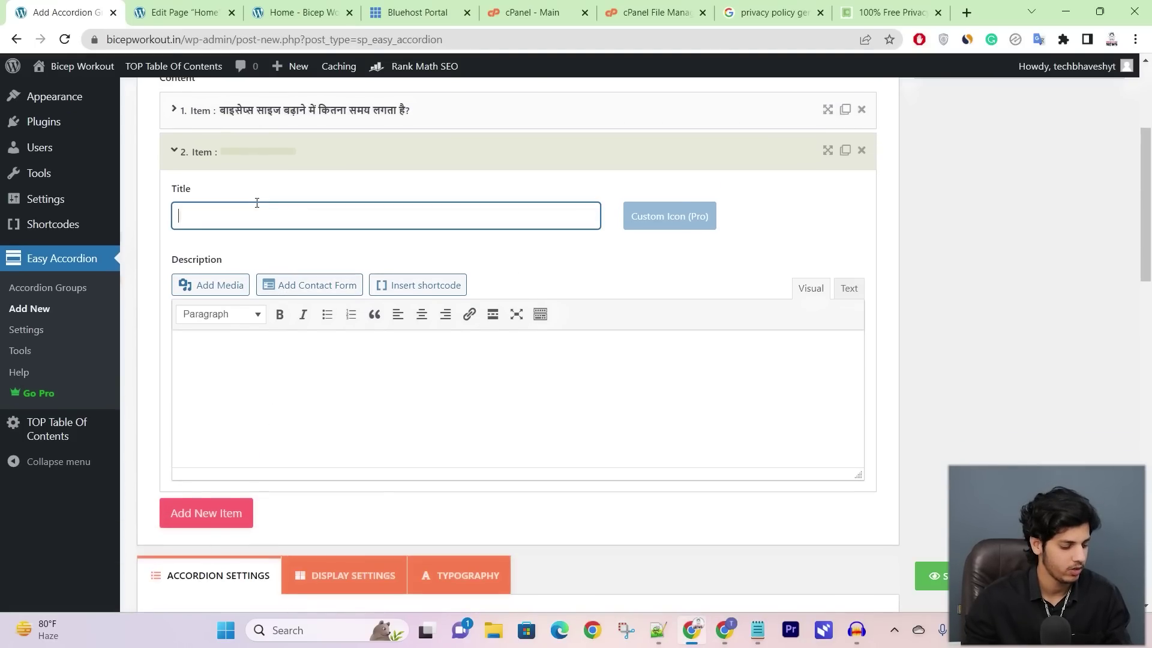
key(alt+Tab)
drag(315, 355, 428, 384)
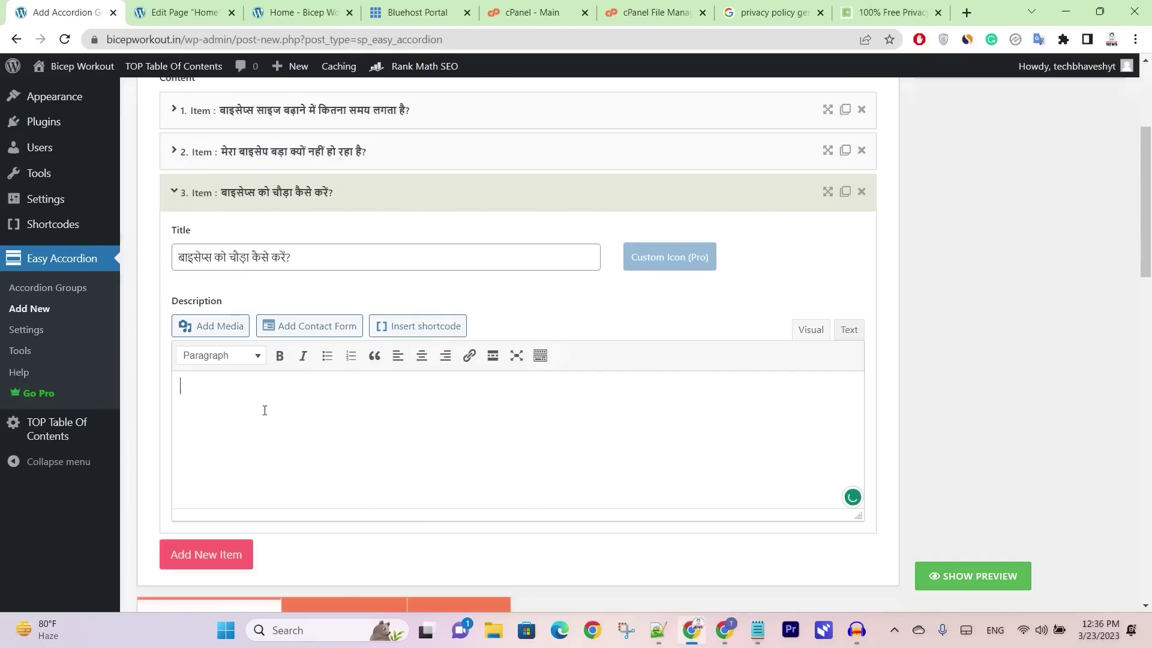
text(अगर आपको अपना Biceps जल्दी बड़ा करना है तो इसके लिए आप Bicep के साथ Triceps भी अच्छे तरीके से ट्रेन करें इसी से आपका Bicepबड़ा दिखेगा.)
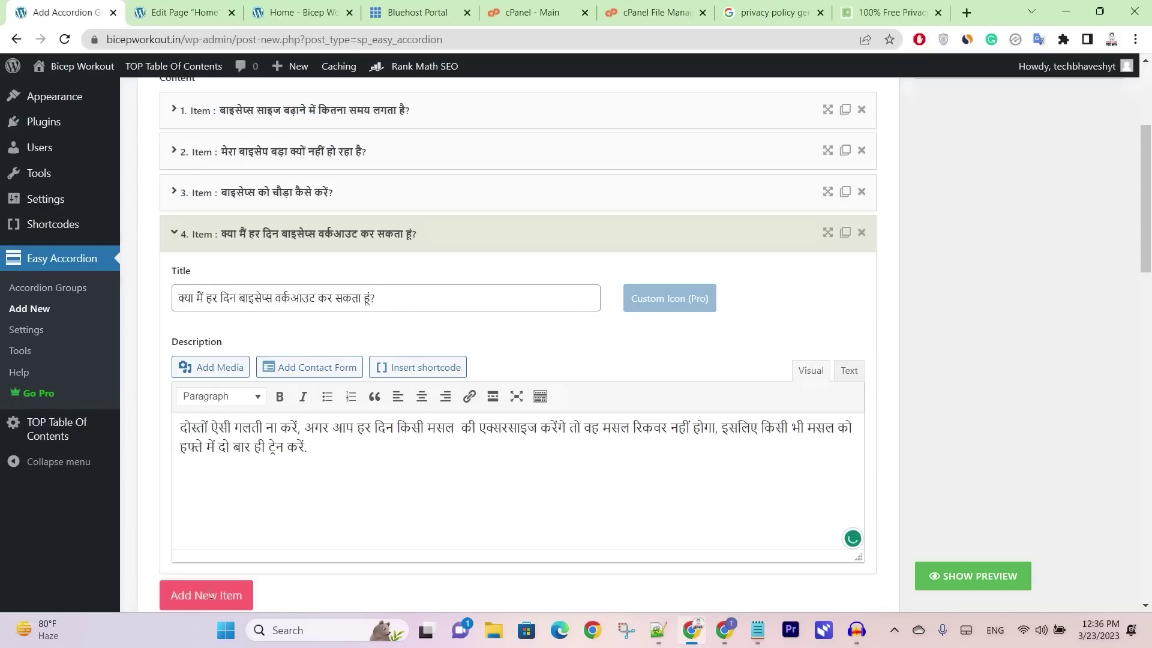
Step: Set the Faq accordion's mode on load to All Folded and publish the accordion group
scroll(818, 198, down, 8)
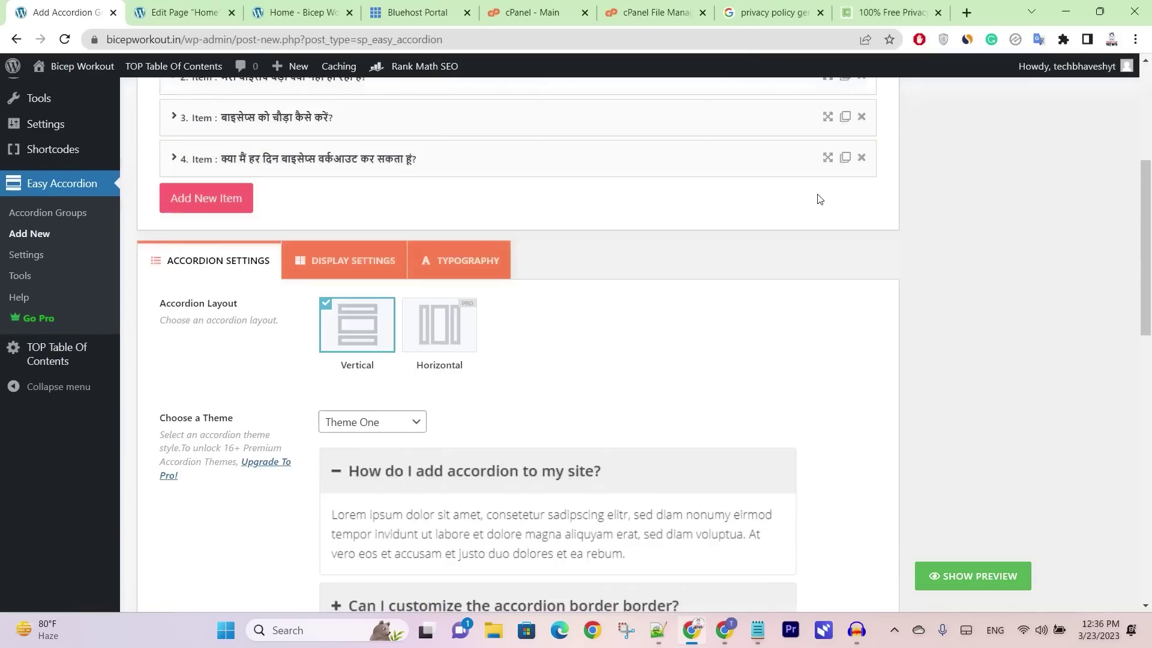
scroll(599, 321, down, 4)
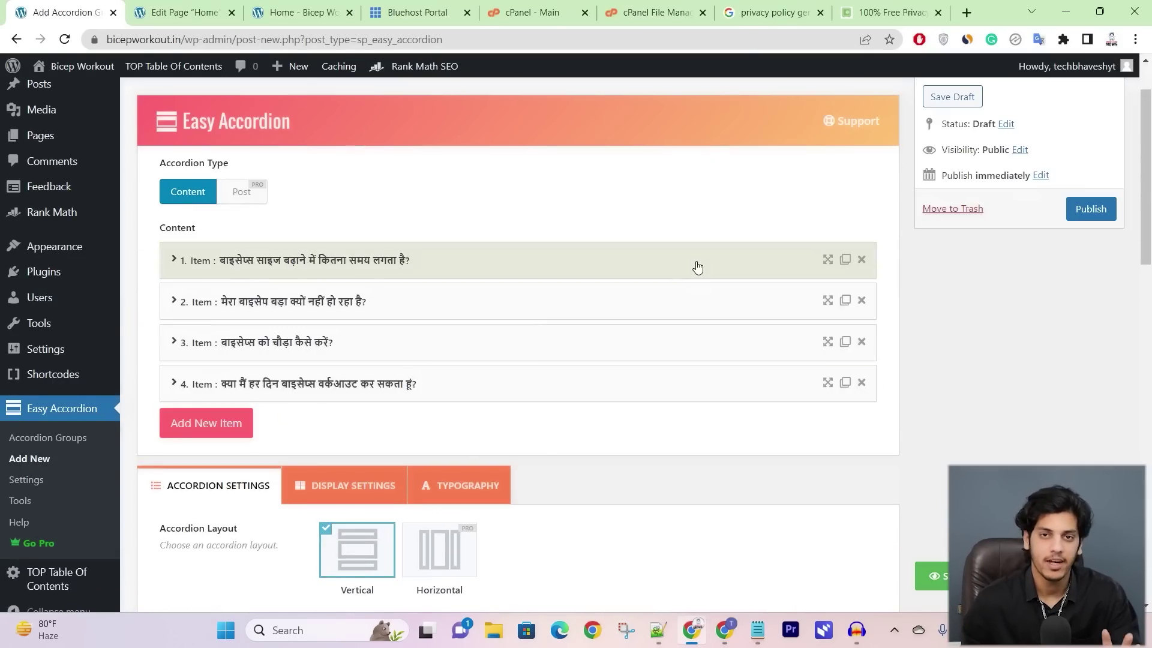
scroll(610, 244, down, 10)
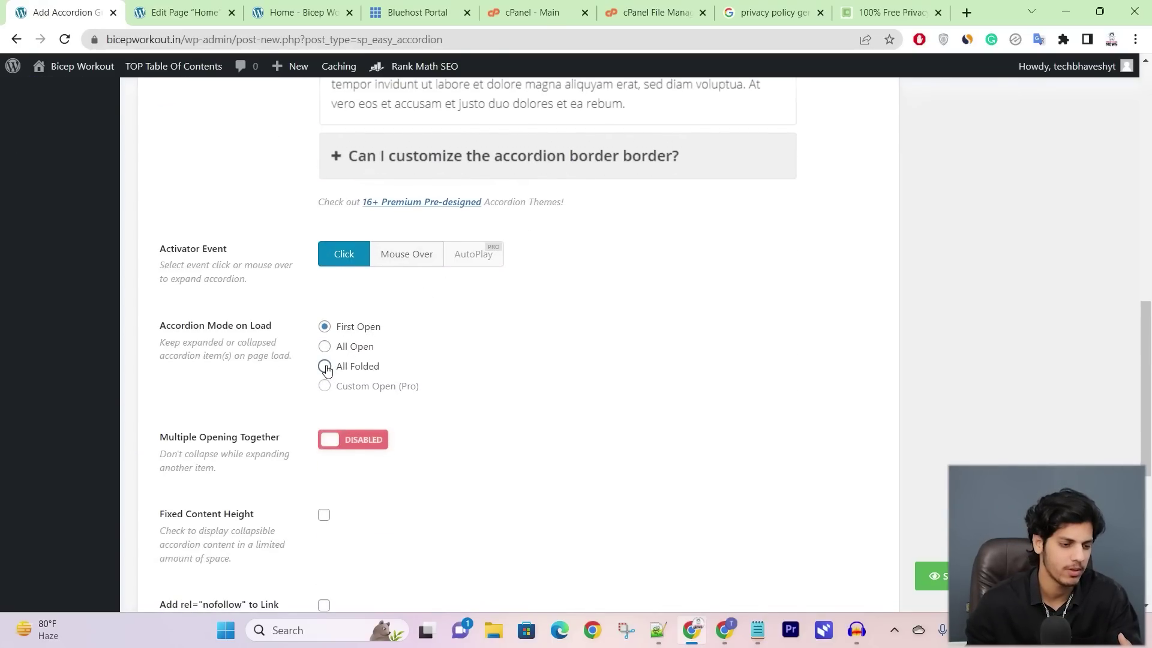
scroll(507, 339, down, 1)
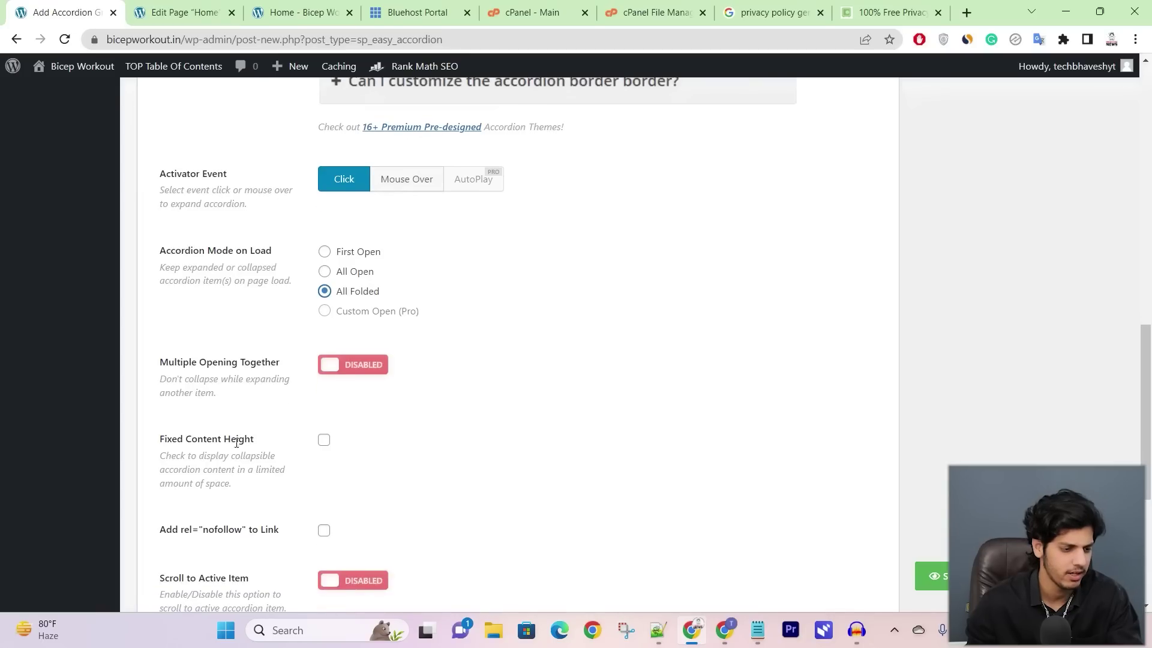
scroll(307, 444, down, 2)
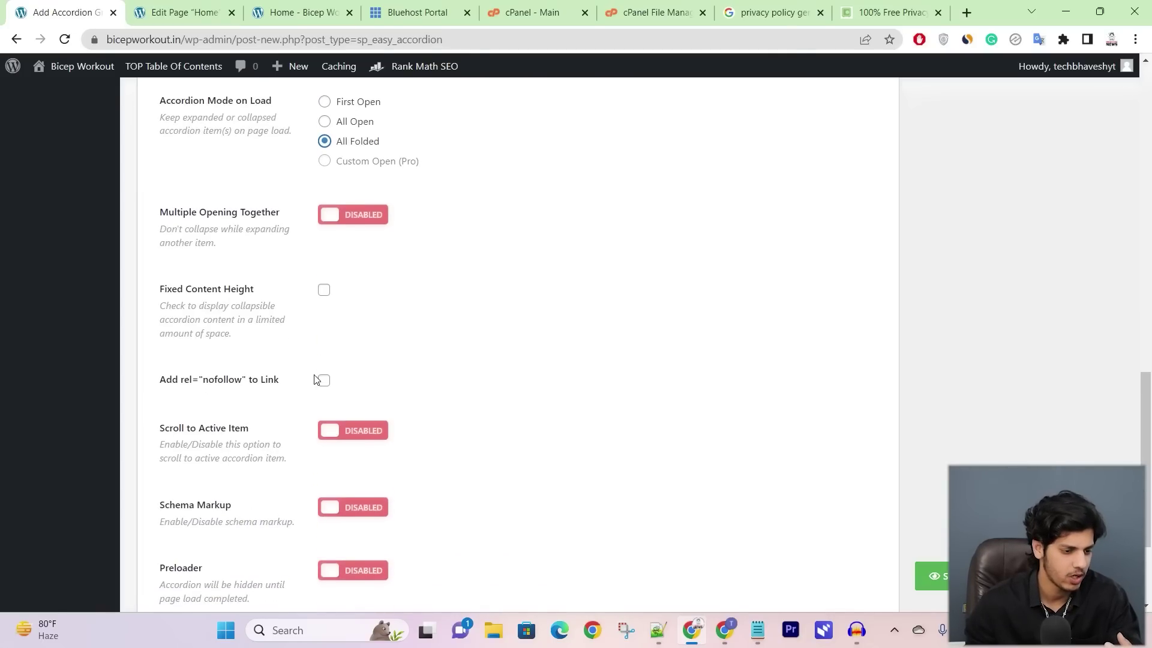
scroll(316, 380, down, 2)
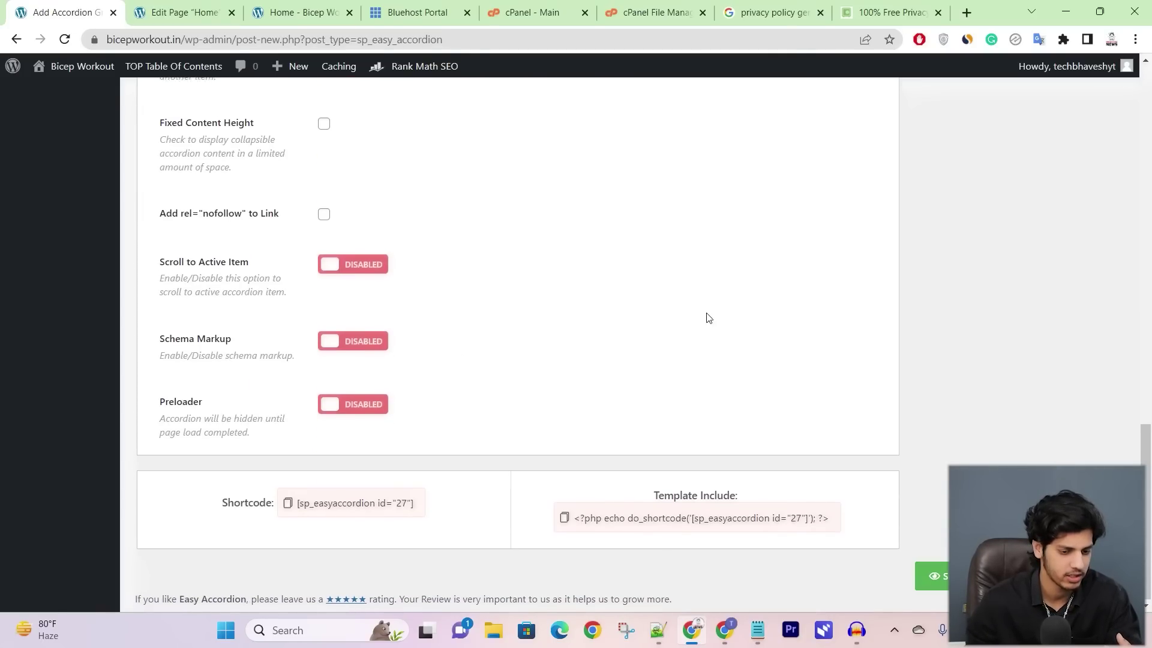
scroll(951, 261, up, 15)
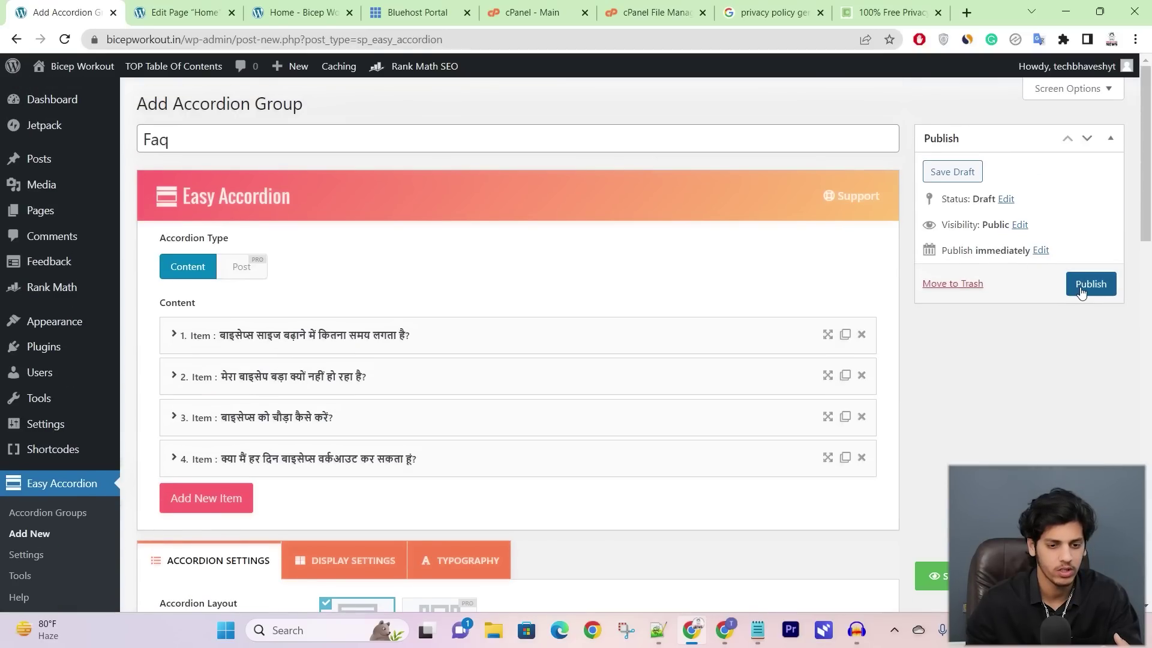
click(1081, 290)
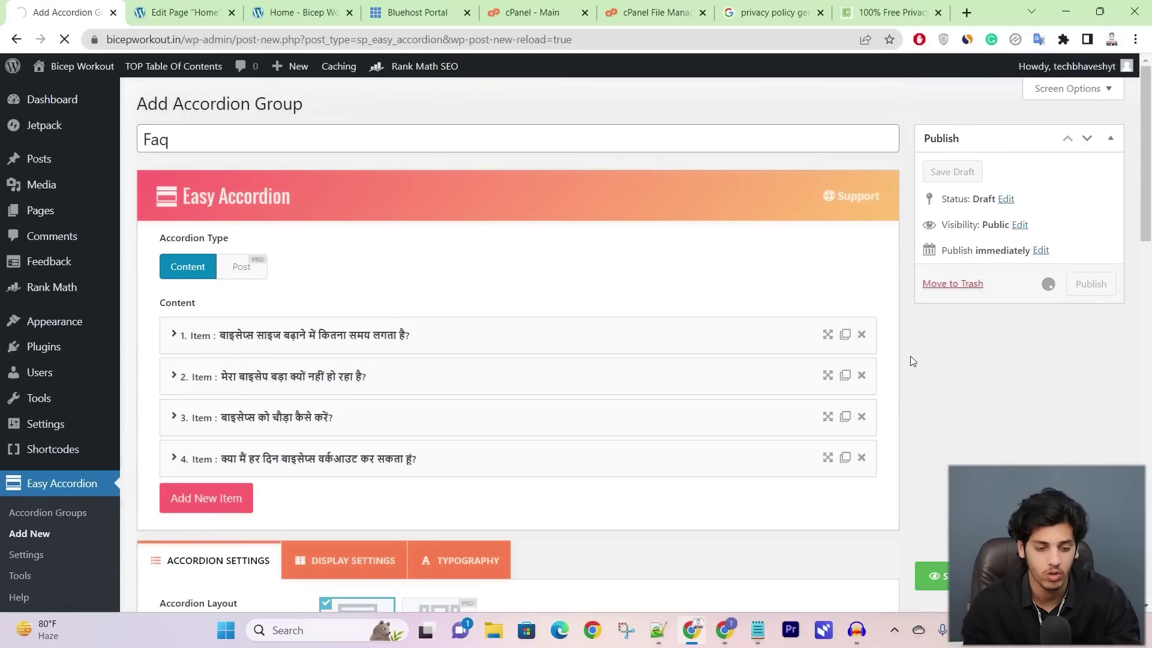
Step: Copy the published Faq accordion group's shortcode
scroll(628, 330, down, 15)
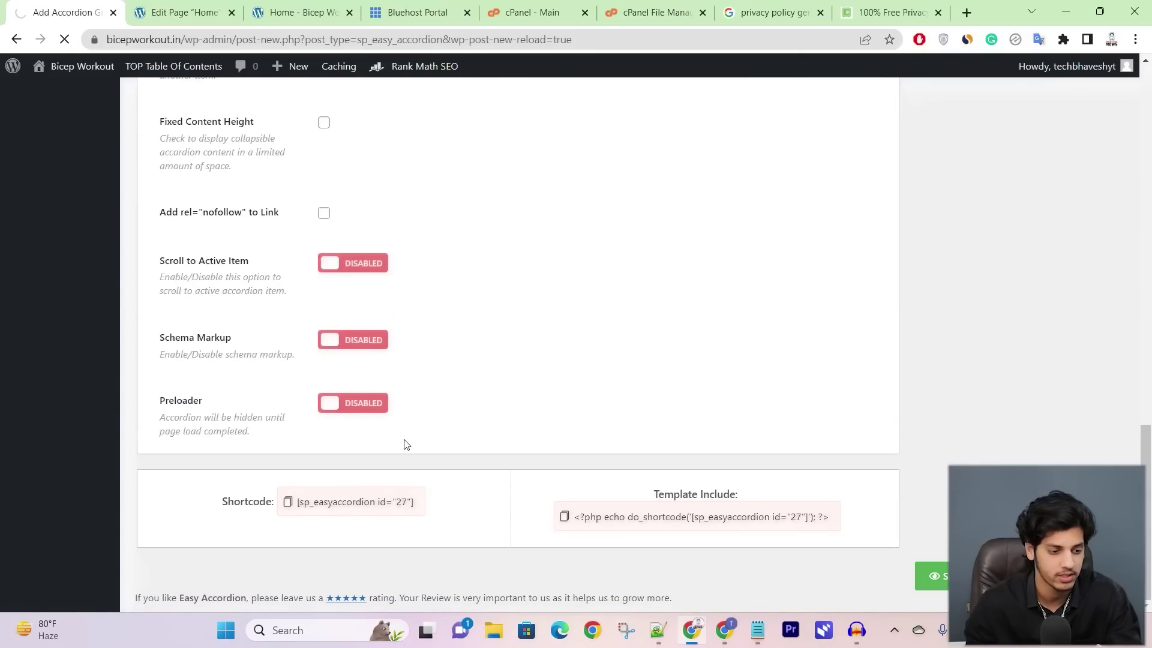
scroll(450, 486, down, 3)
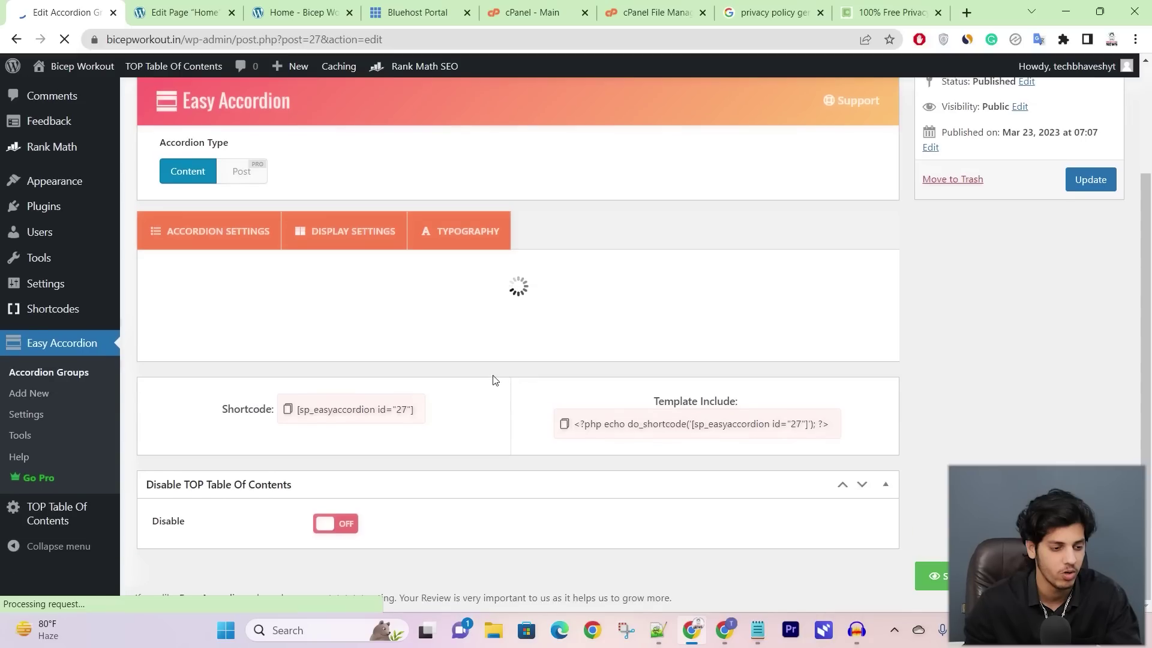
scroll(288, 460, down, 20)
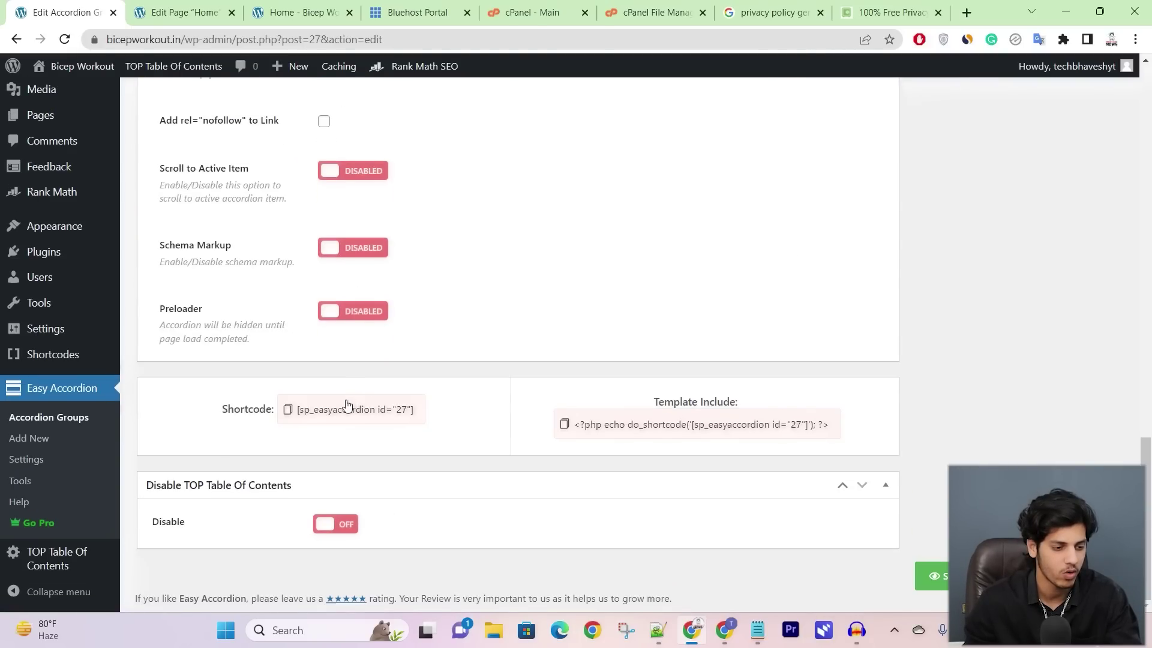
click(286, 417)
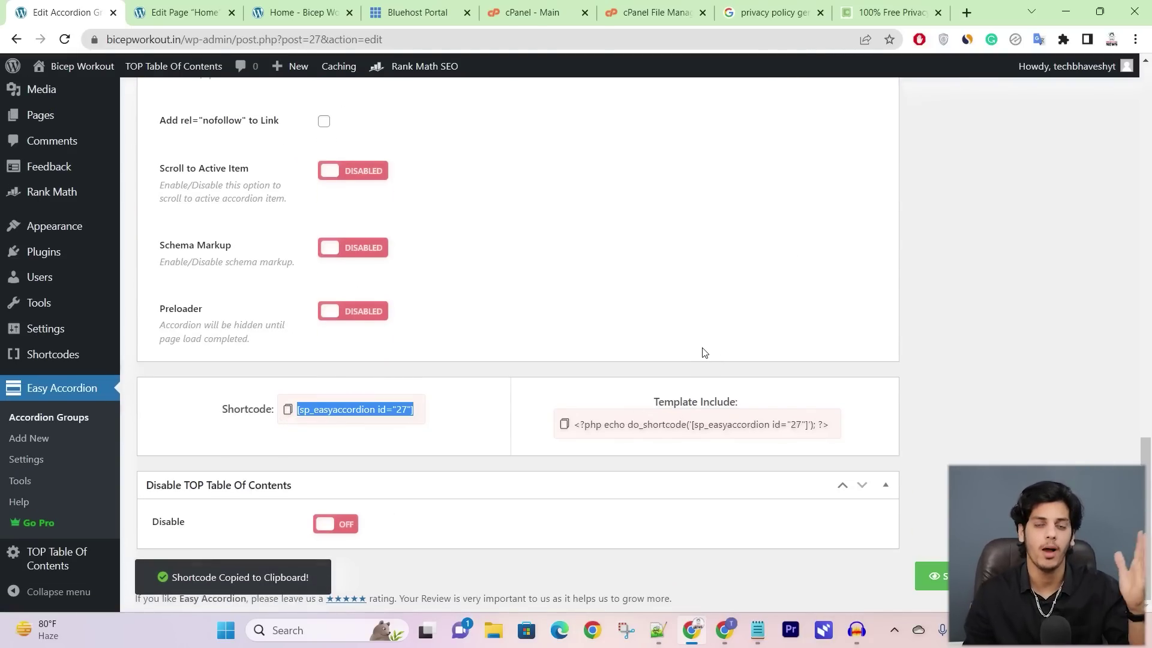
Step: Insert a Shortcode block containing [sp_easyaccordion id="27"] under the Home page's FaQ heading and update the page
click(180, 12)
click(869, 306)
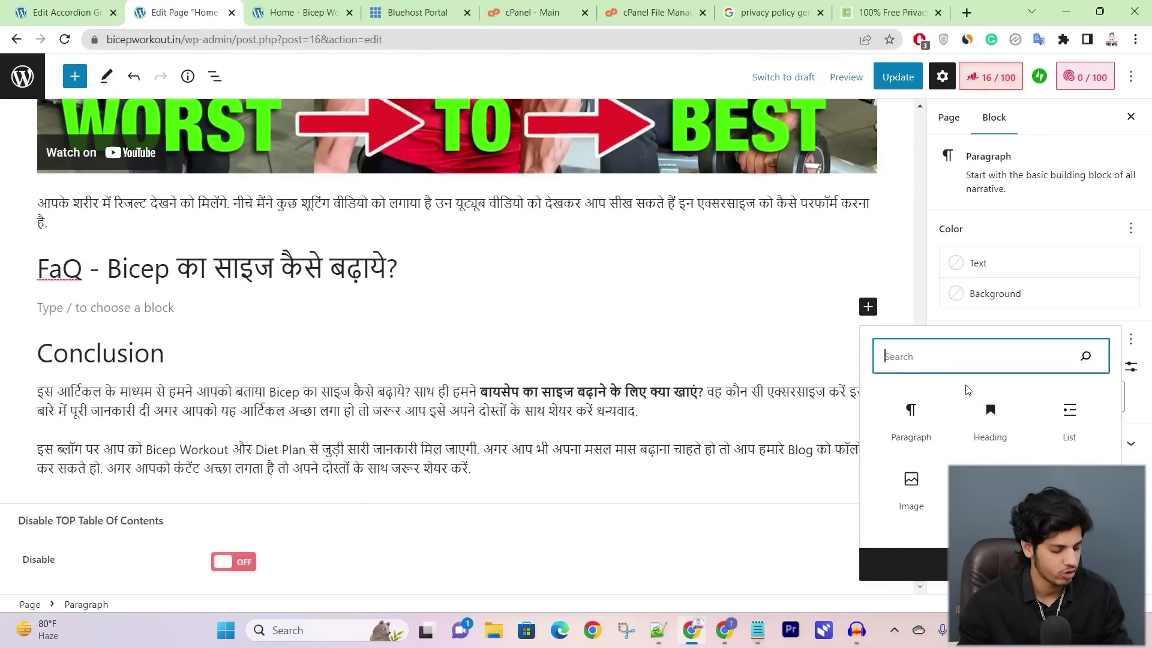
text(sh)
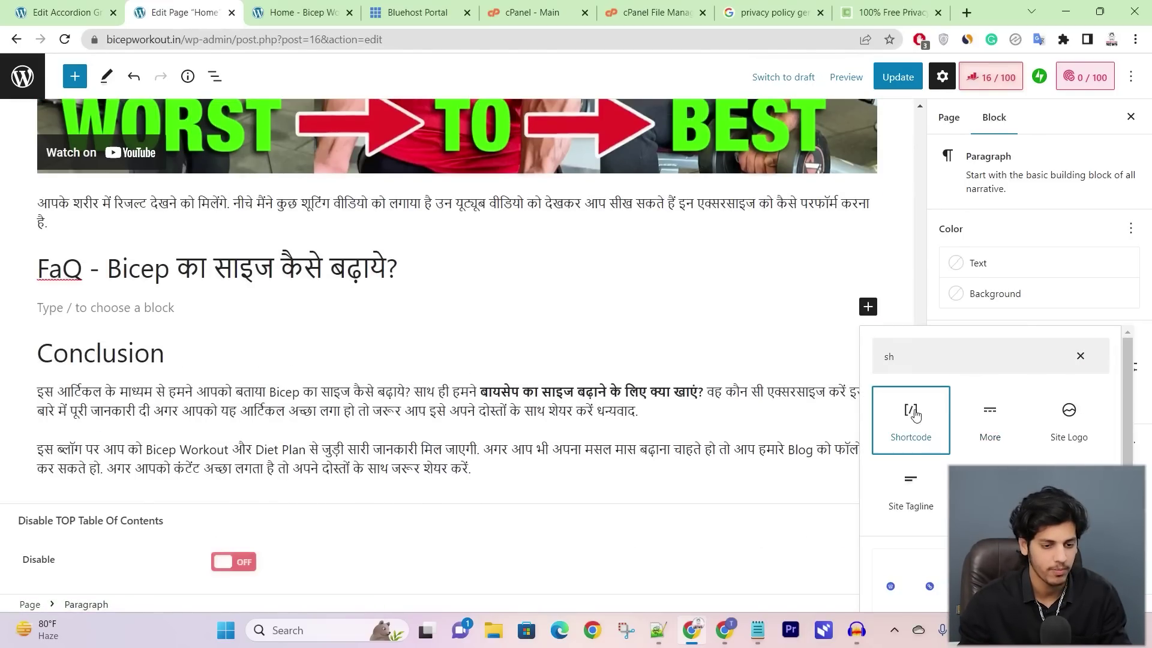
click(910, 410)
key(ctrl+v)
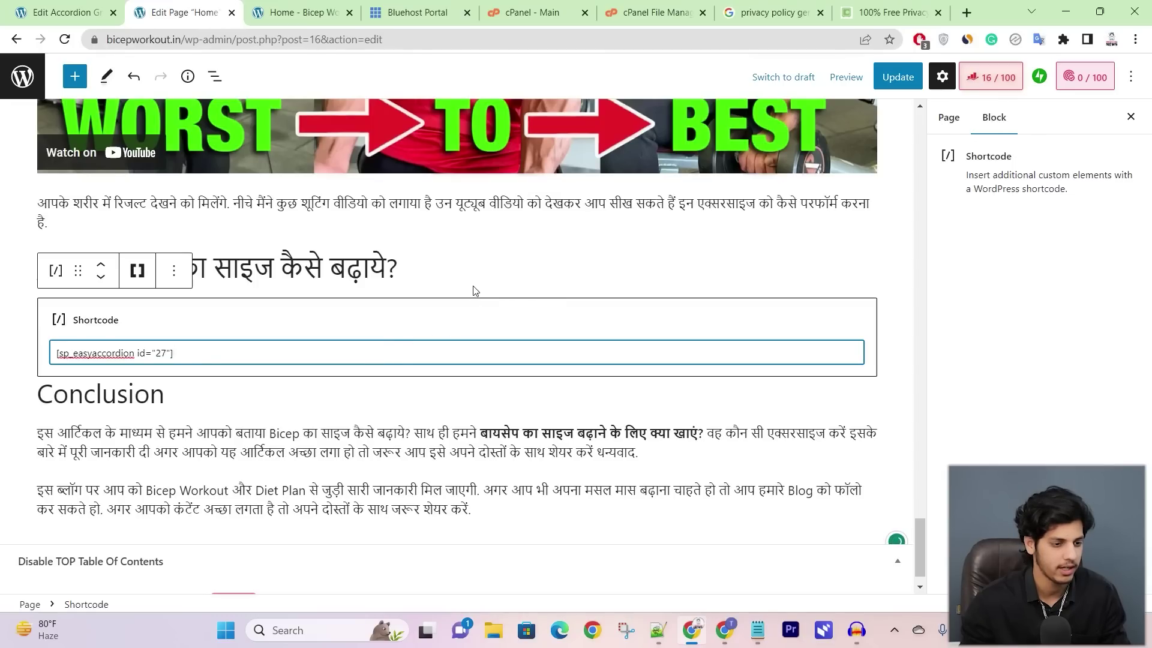
click(482, 264)
click(896, 90)
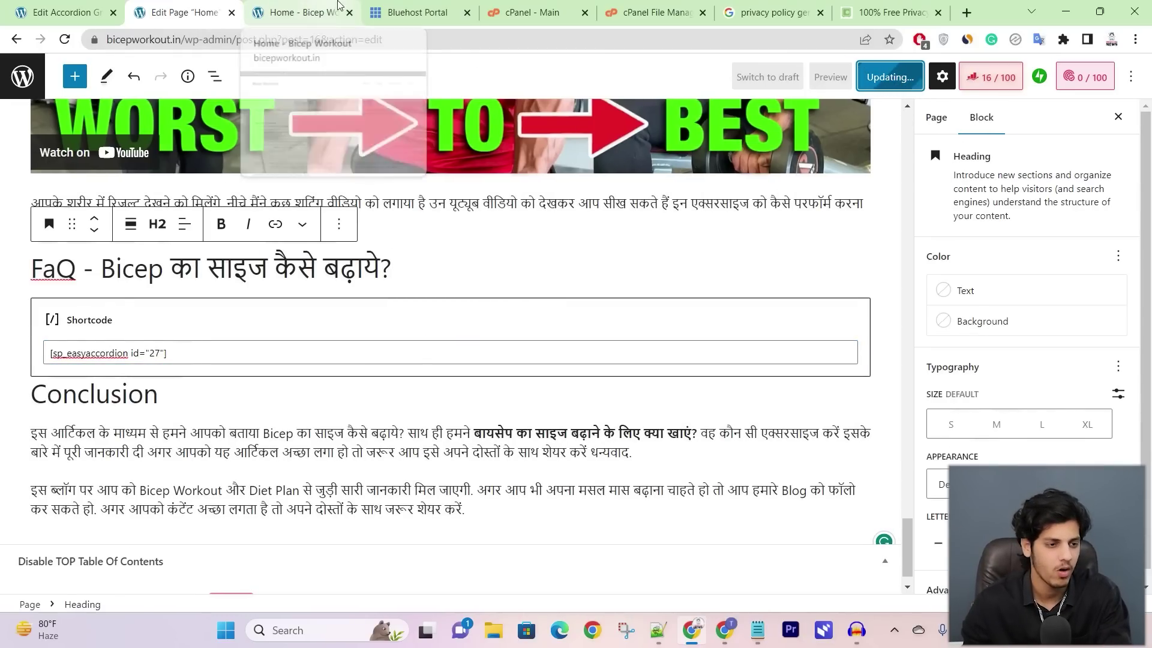
Step: Reload the live homepage, go to its FaQ section, and expand and collapse the first two questions
click(292, 10)
click(64, 40)
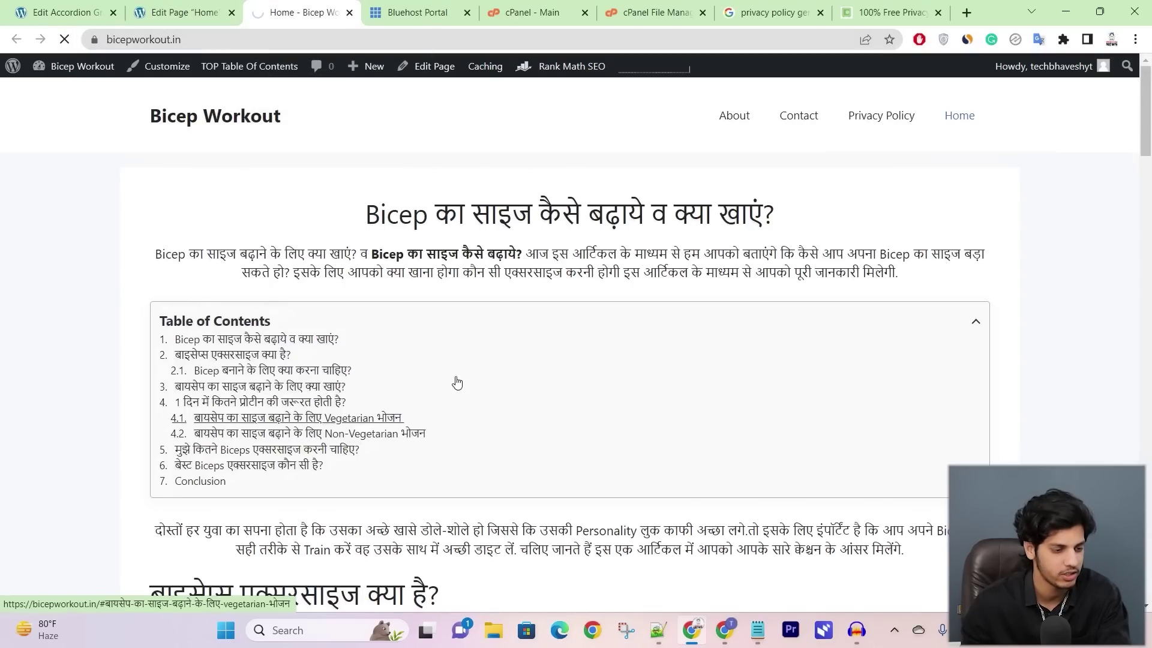
click(250, 480)
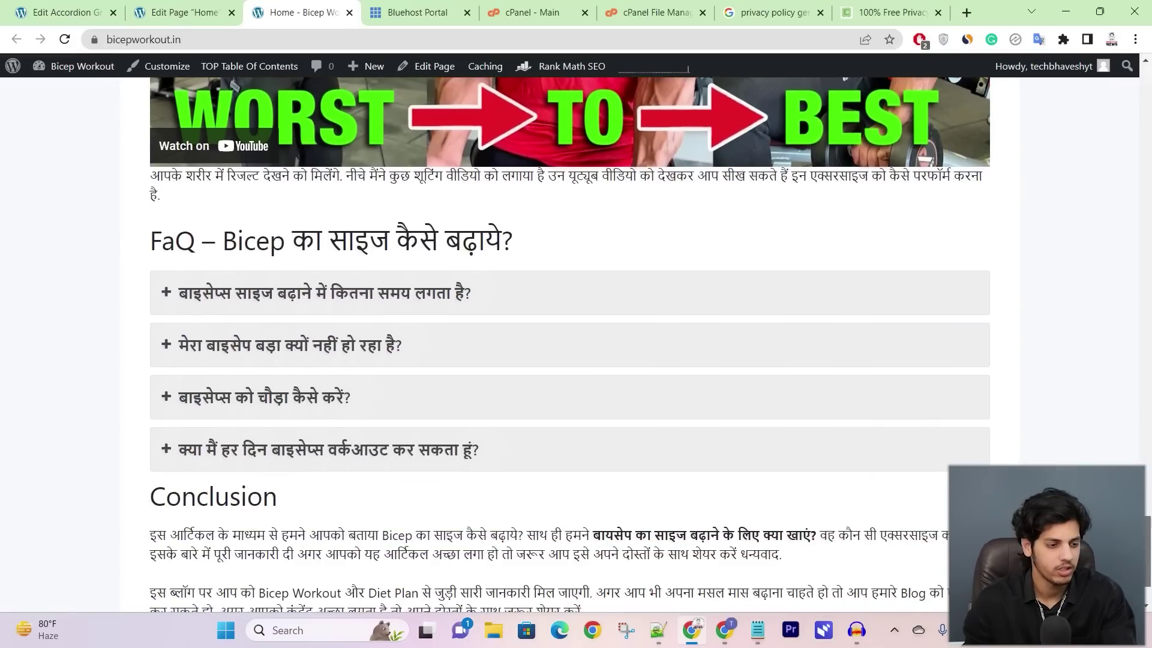
click(166, 269)
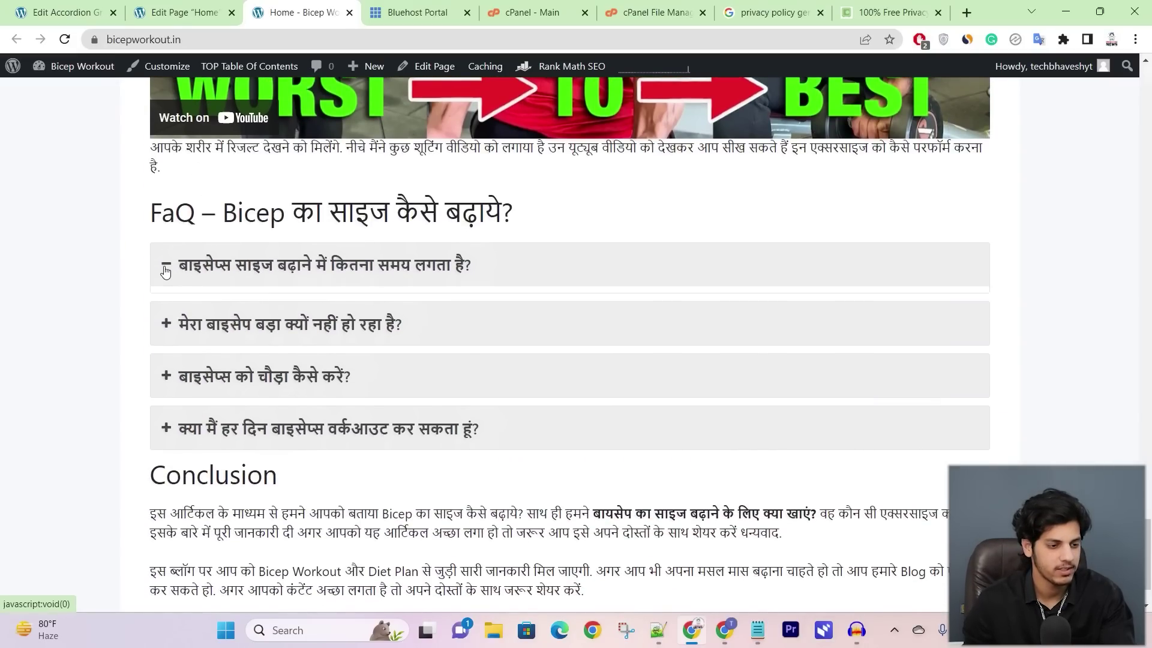
click(165, 270)
click(161, 317)
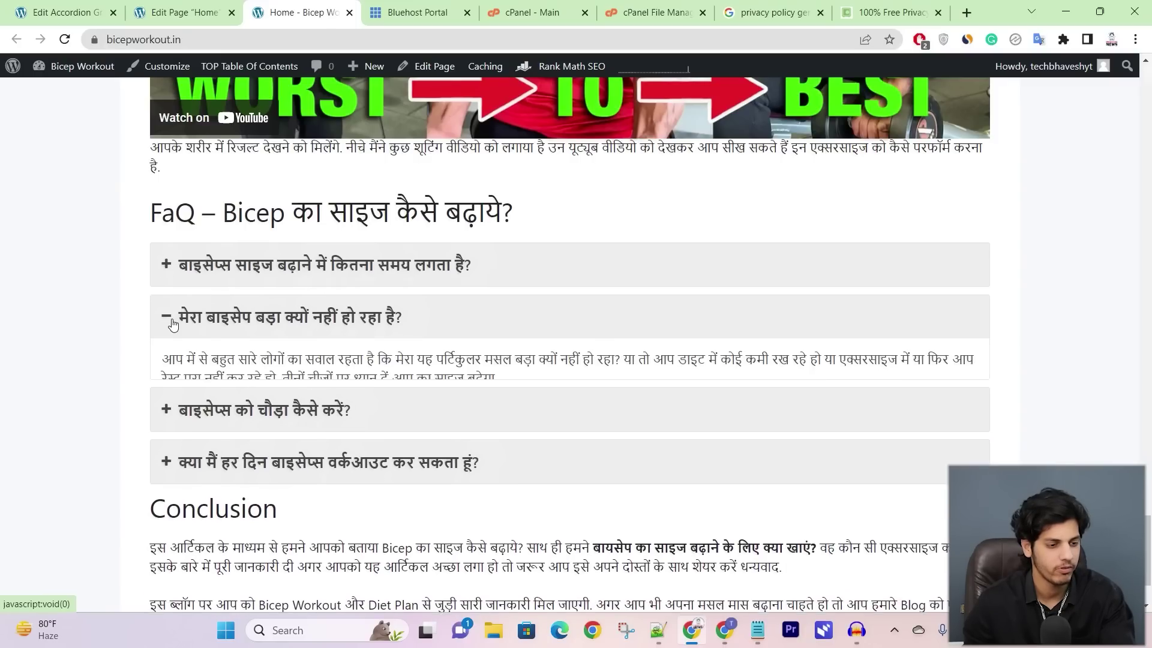
click(174, 312)
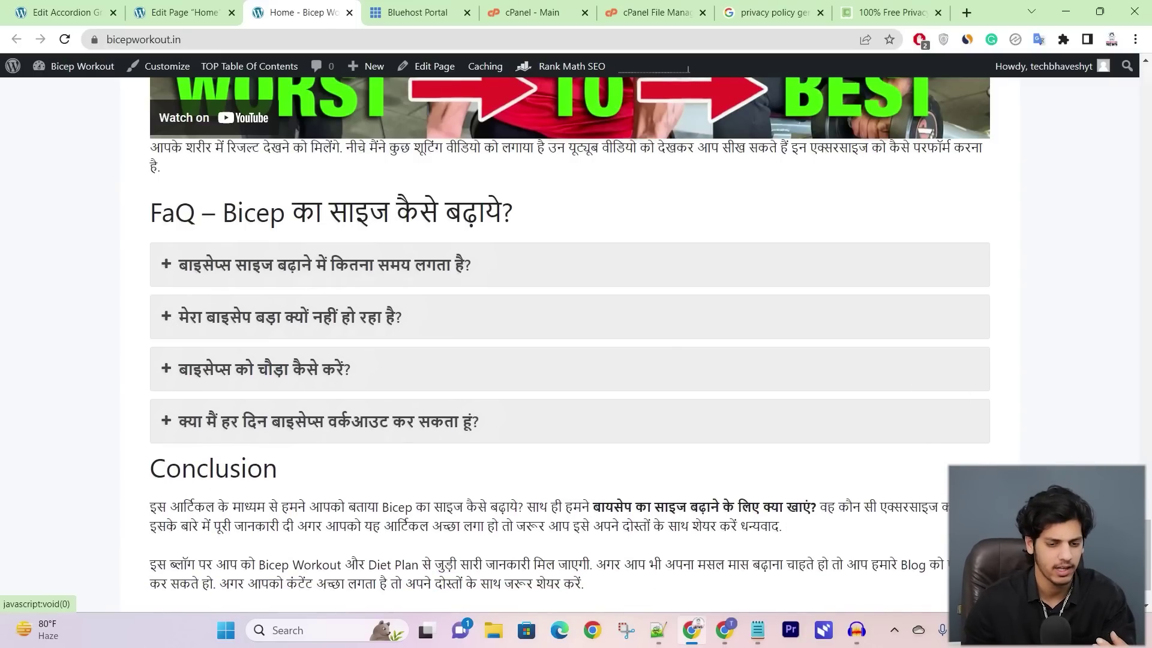
Step: Centre-align the article's headings, paragraphs and first image on the Home page and update the page
drag(1146, 549, 1148, 130)
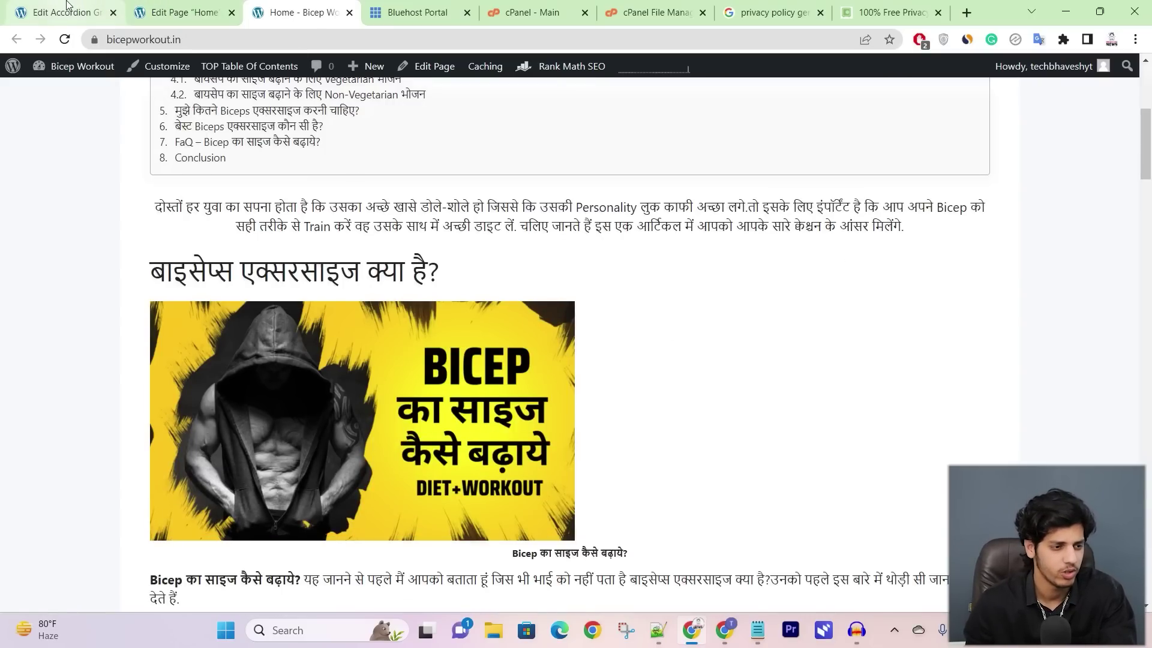
click(190, 5)
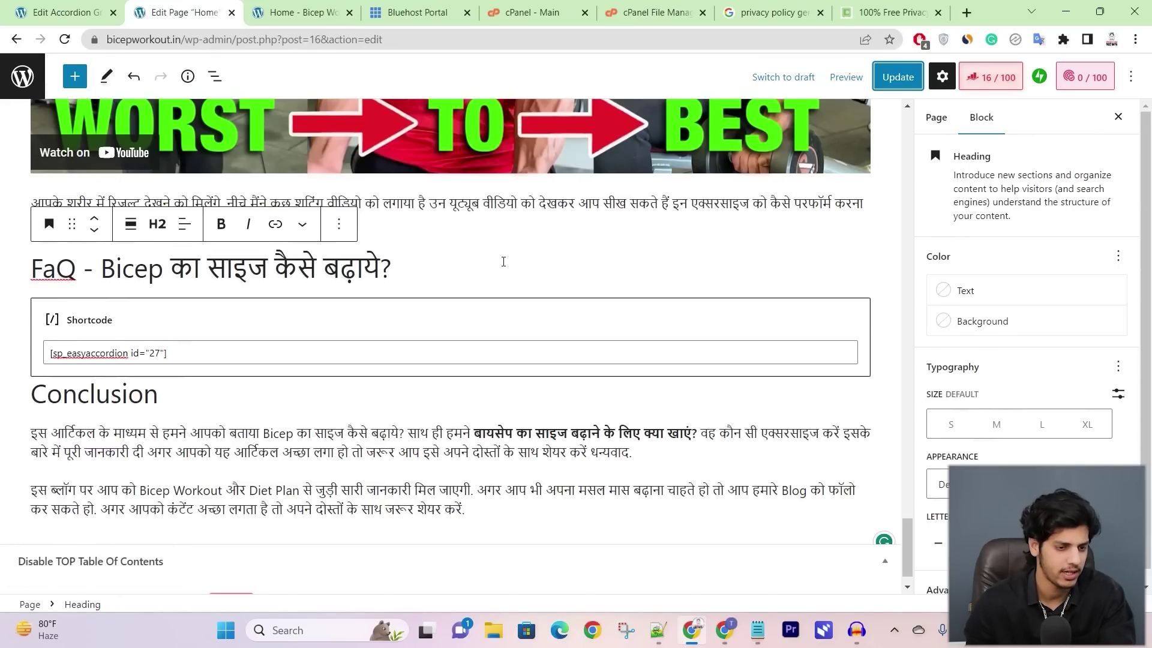
scroll(503, 261, up, 20)
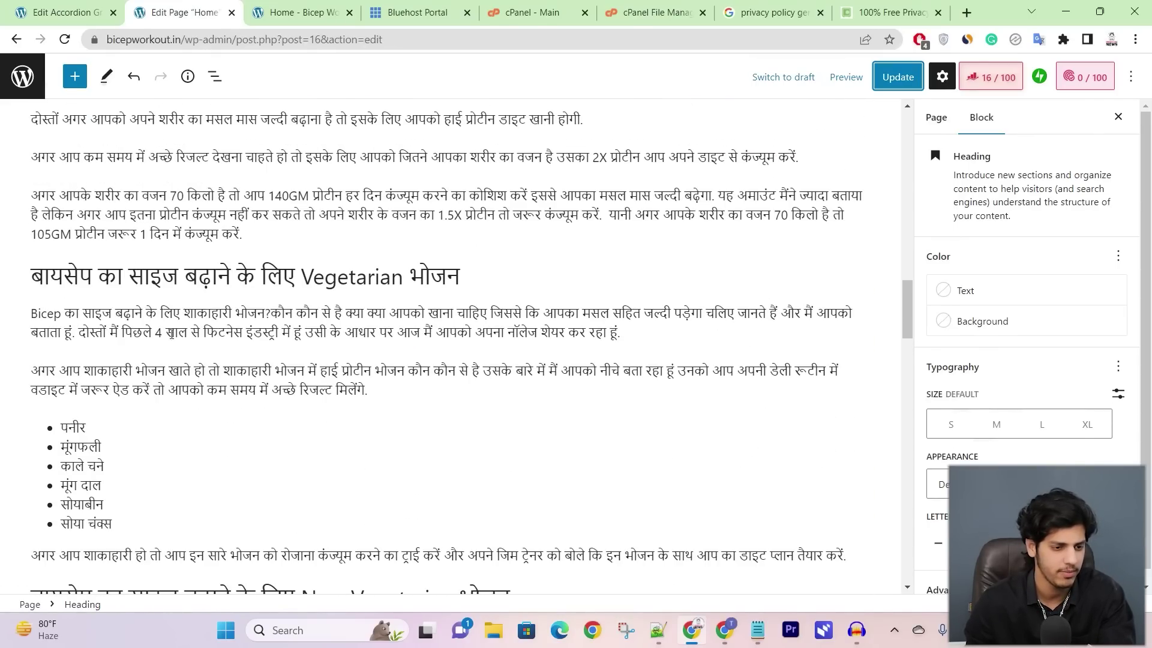
scroll(251, 214, up, 20)
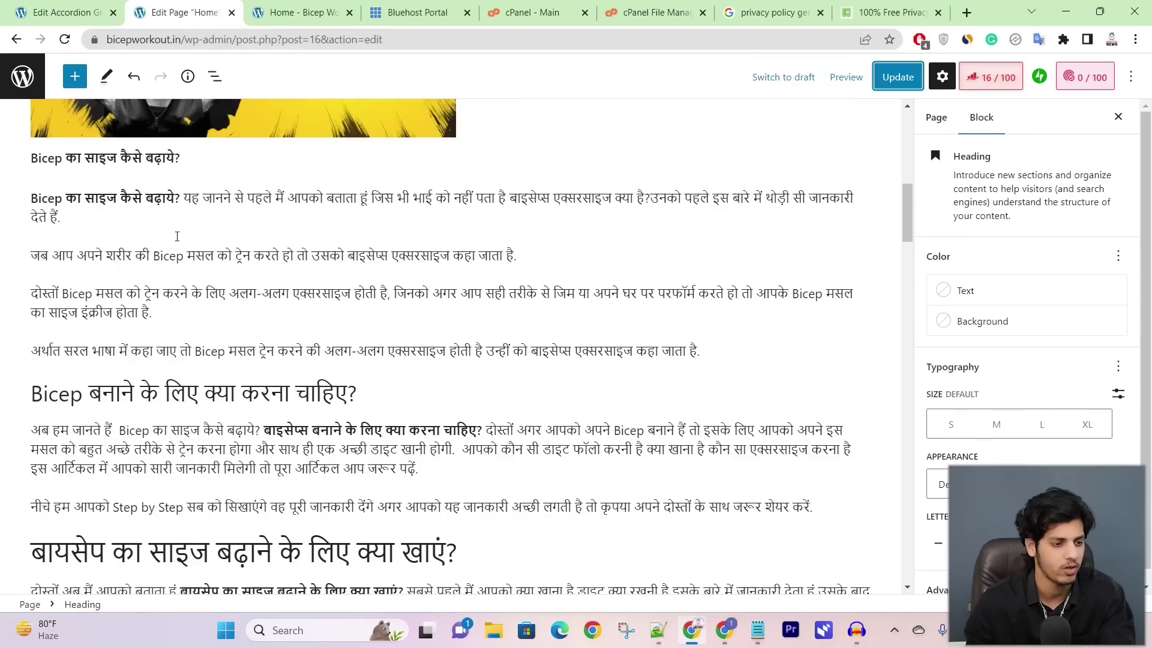
scroll(173, 243, up, 3)
Step: Examine the centred article layout on the live homepage and in the Home page editor
key(ctrl+Tab)
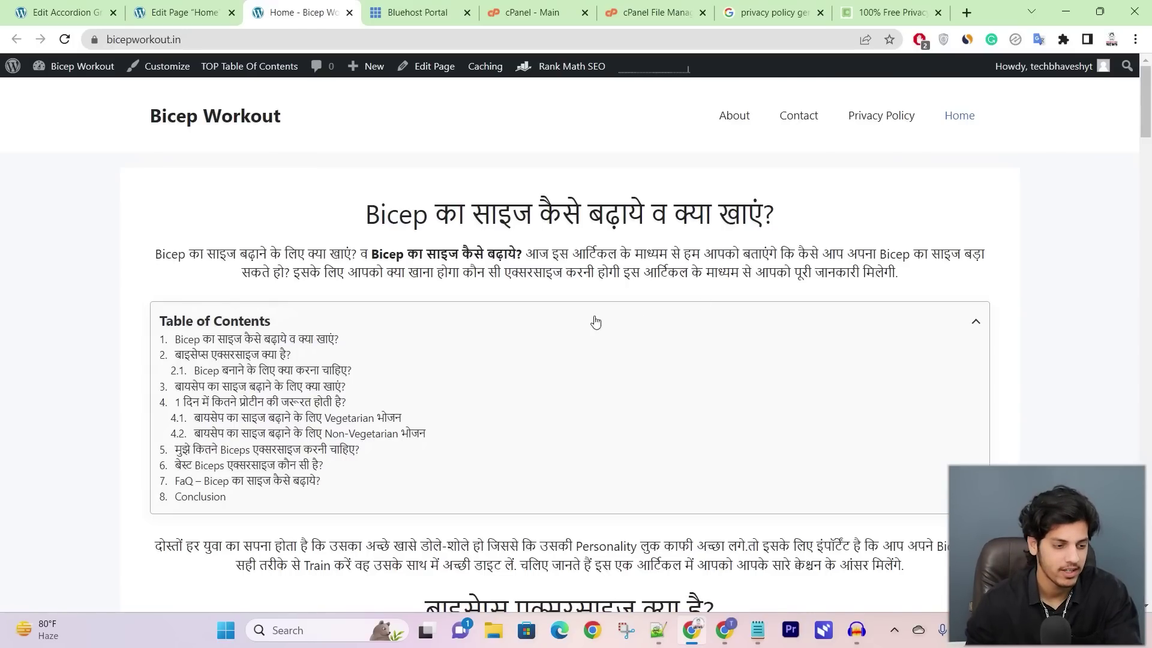
scroll(410, 241, down, 15)
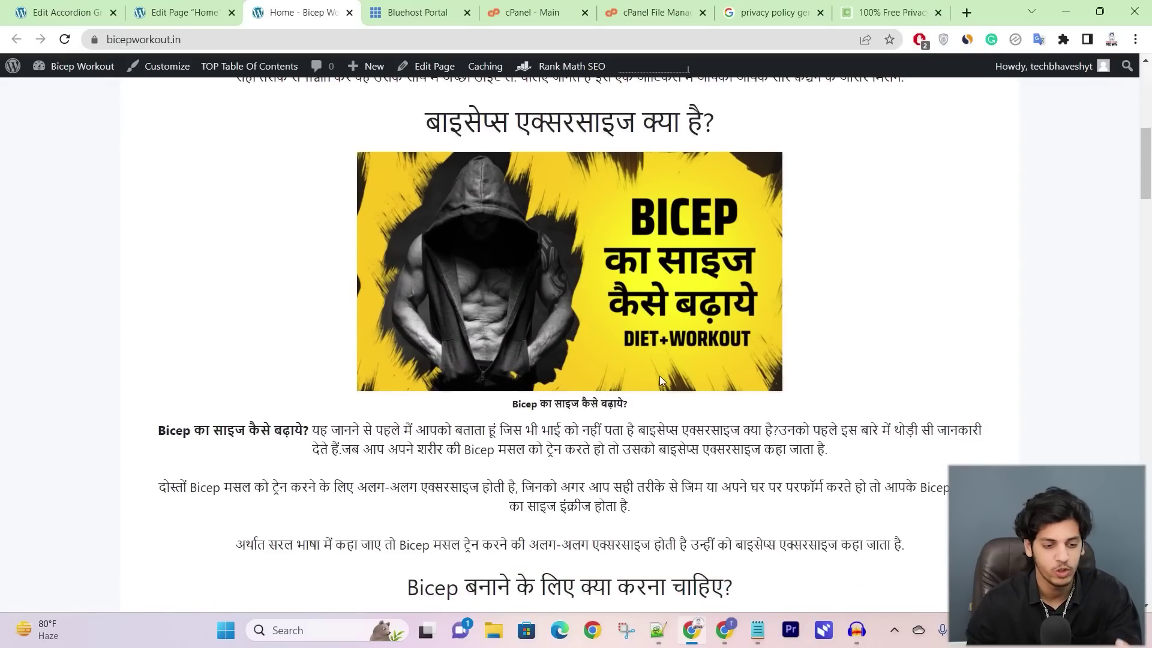
scroll(664, 364, up, 15)
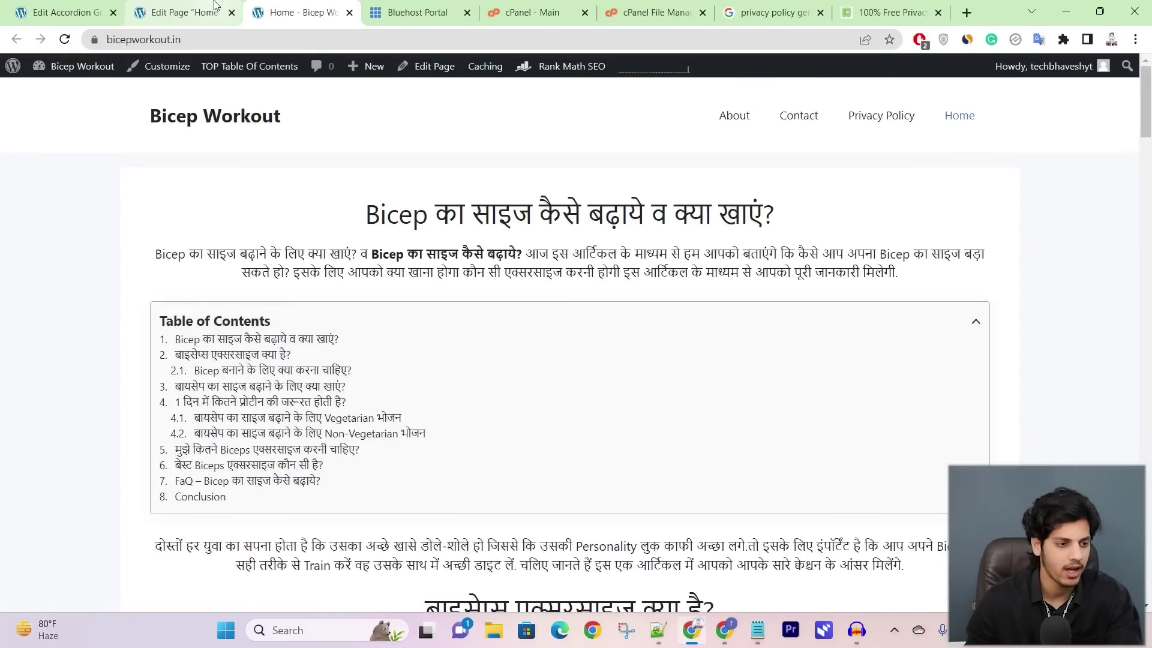
click(180, 12)
scroll(258, 265, up, 15)
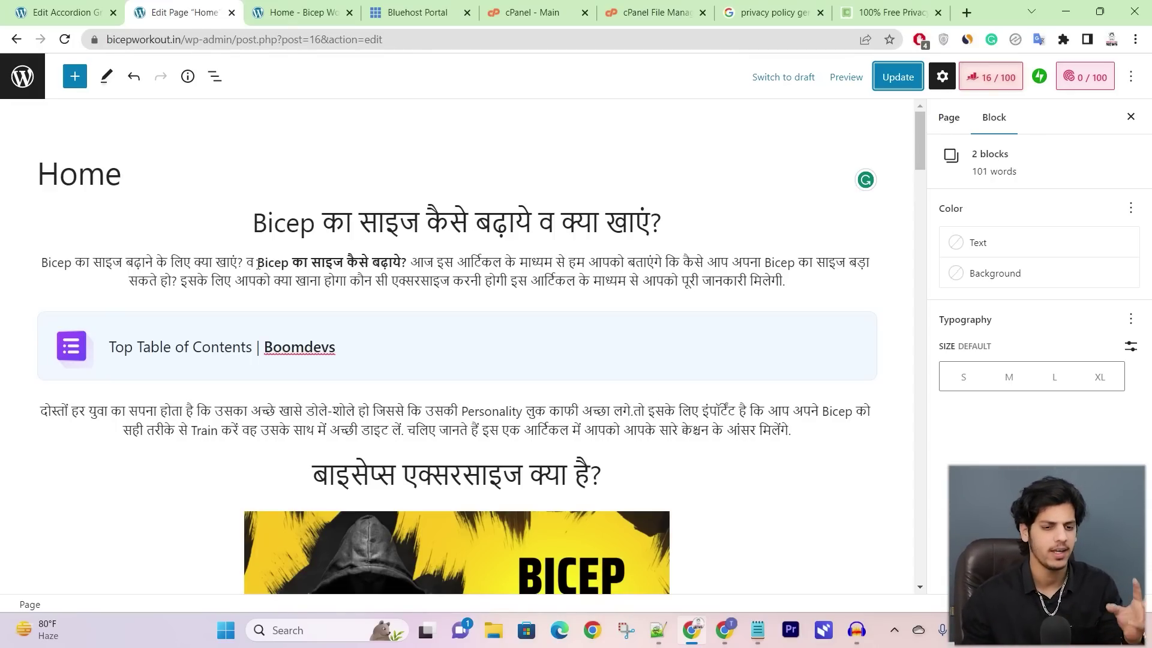
scroll(528, 444, down, 15)
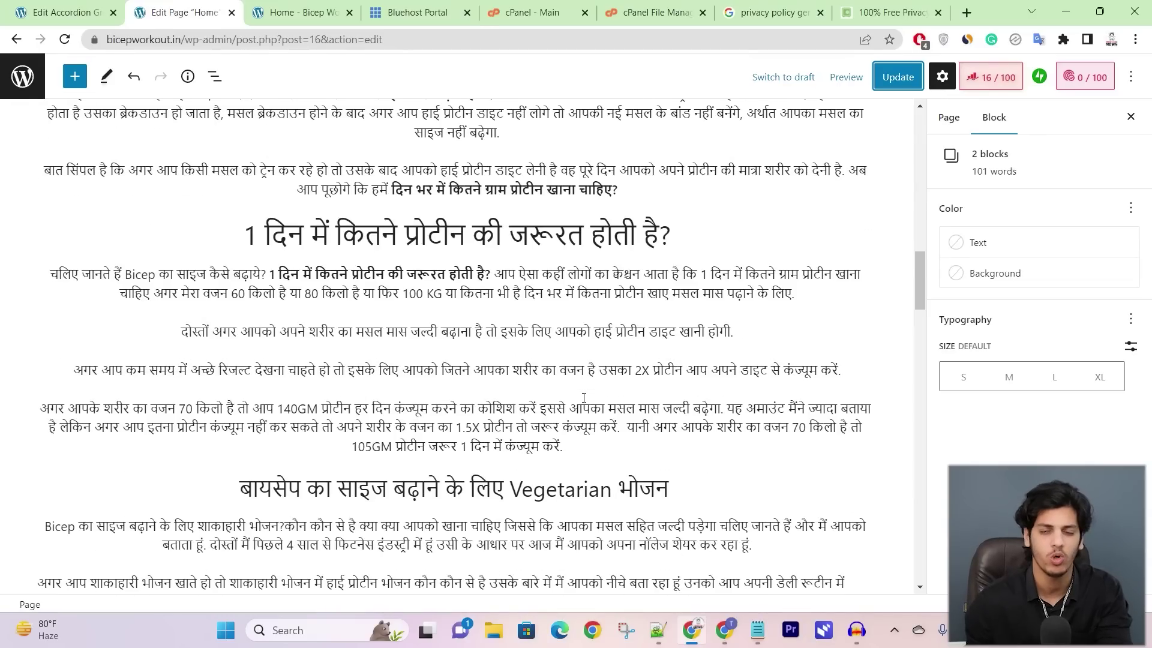
scroll(583, 400, up, 15)
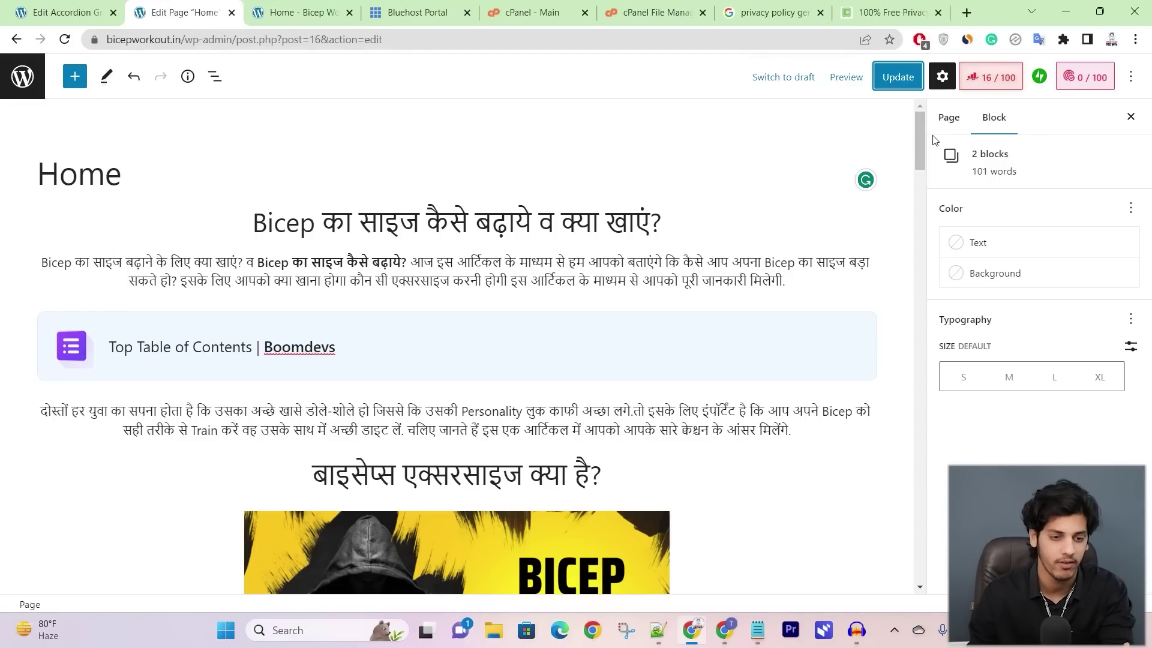
Step: Open Rank Math's snippet editor for the Home page and clear the SEO title
click(979, 84)
click(961, 330)
drag(497, 339, 354, 339)
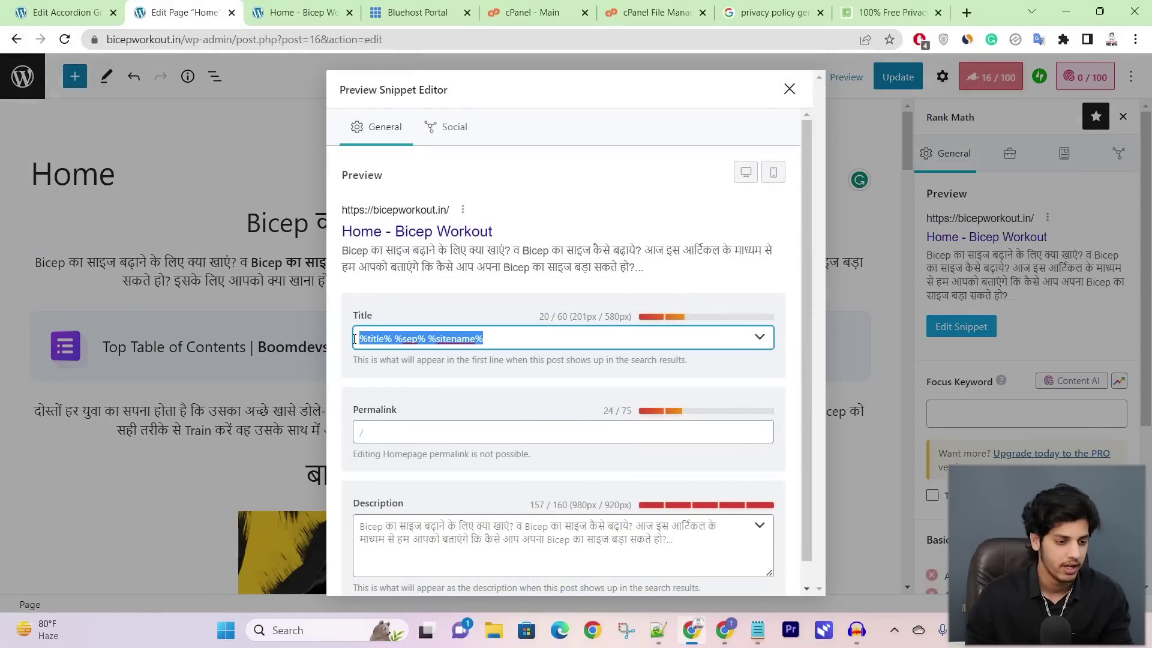
key(BackSpace)
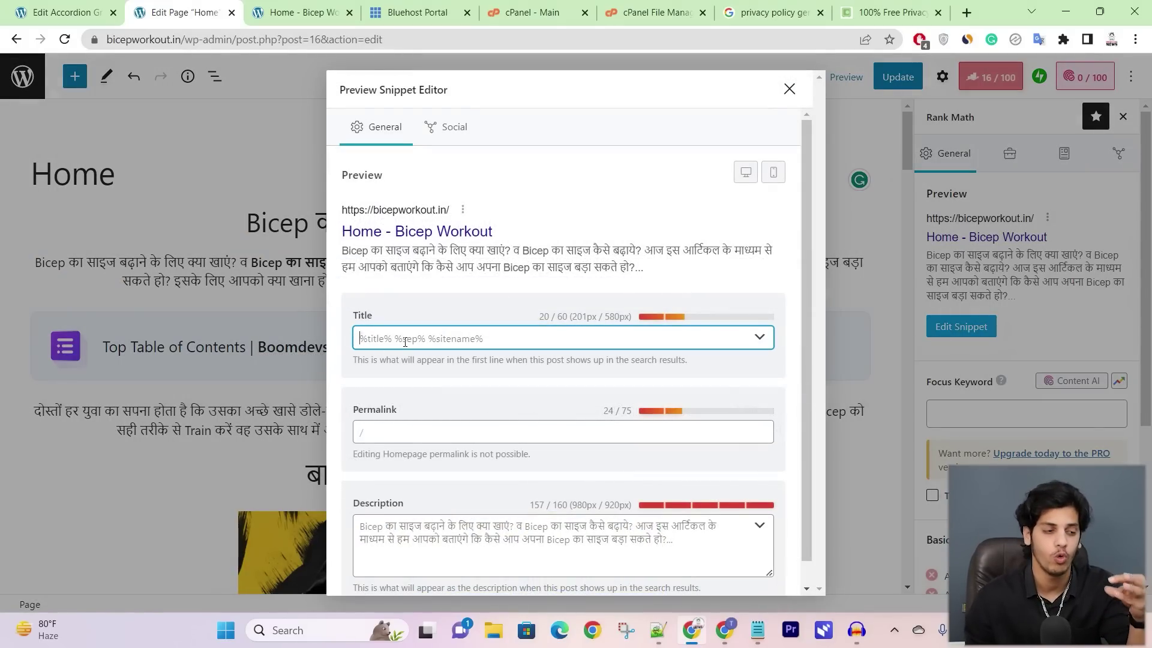
Step: Copy the article's main title from the Google Docs document and paste it as the SEO title: "Bicep का साइज कैसे बढ़ाये व क्या खाएं? बाइसेप्स एक्सरसाइज"
click(726, 629)
scroll(489, 259, up, 20)
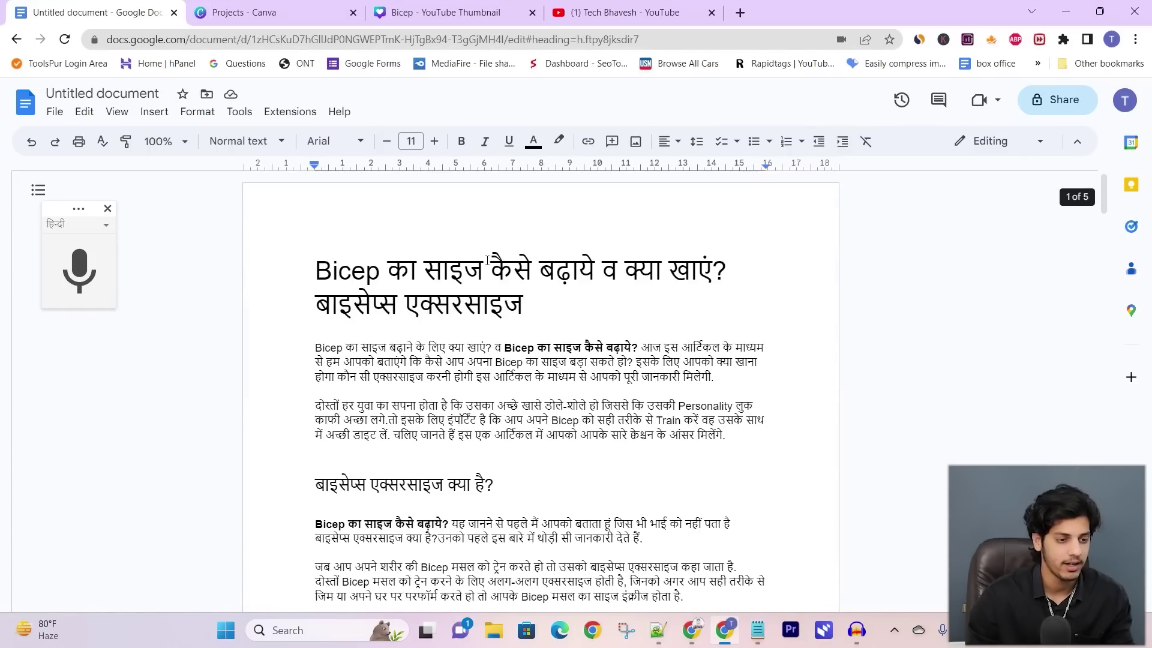
drag(316, 271, 533, 304)
key(ctrl+c)
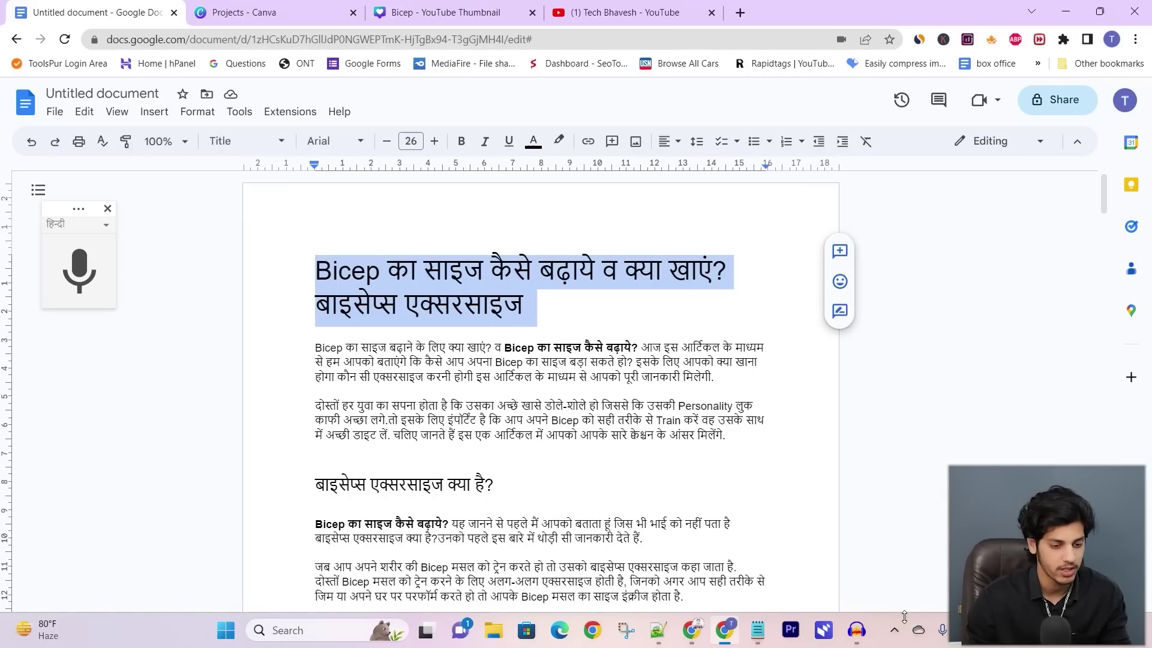
click(693, 630)
click(447, 339)
key(ctrl+v)
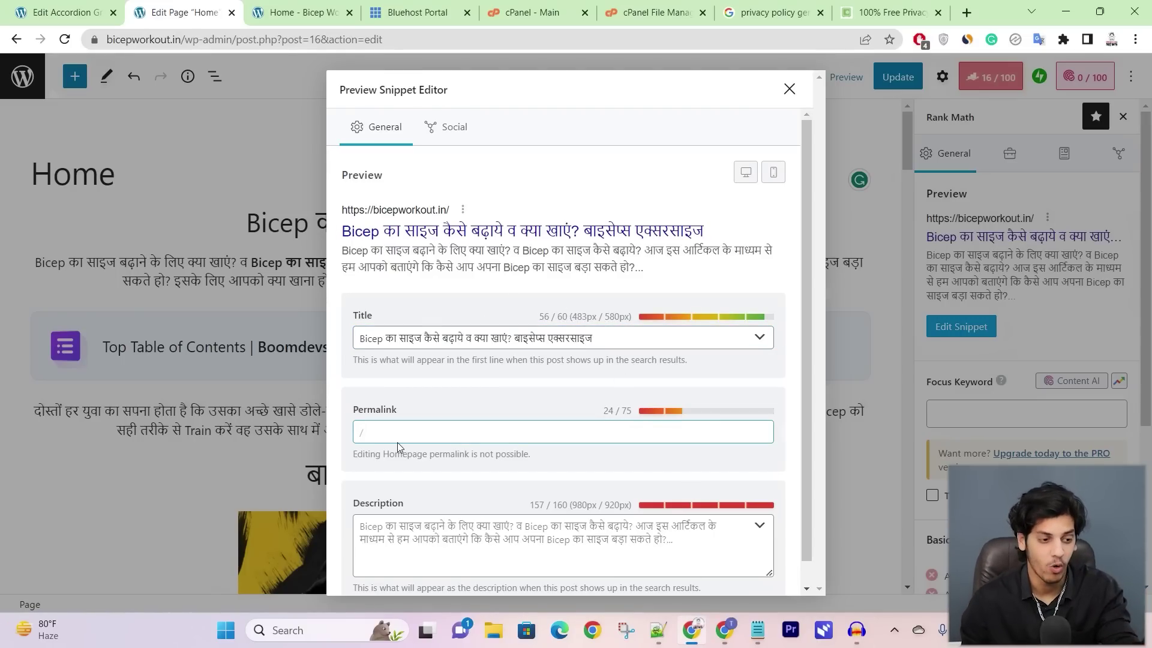
Step: Use the Google Docs article's opening lines, up to "से हम आपको बताएंगे", as the snippet description, close the snippet editor and update the page
scroll(454, 559, down, 1)
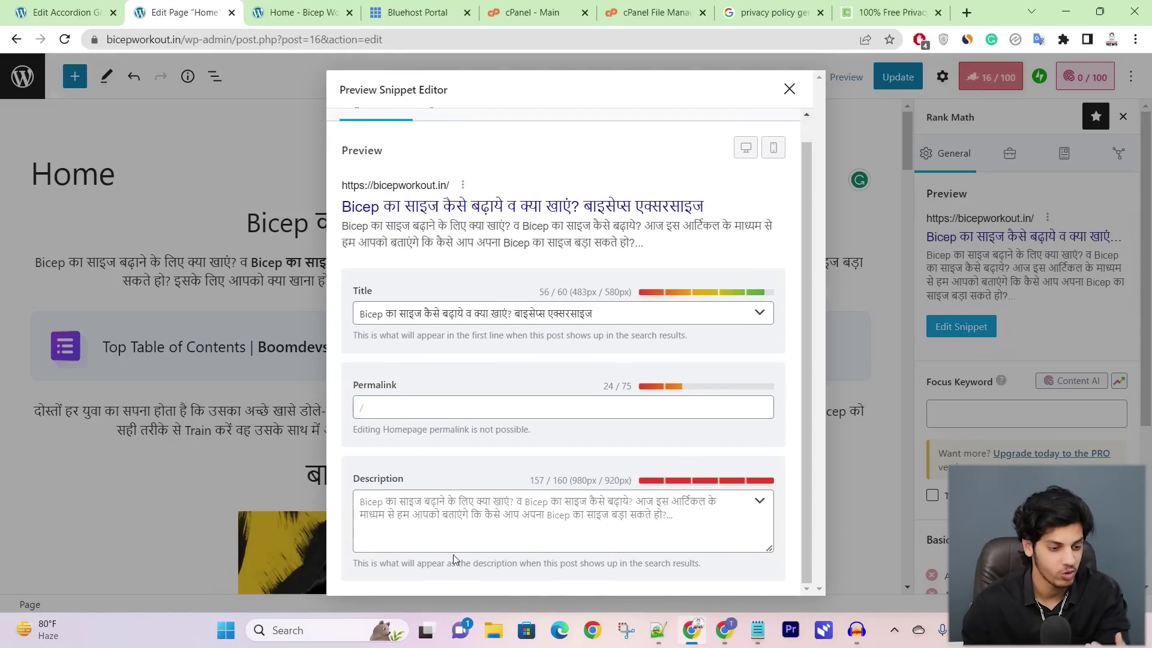
click(439, 503)
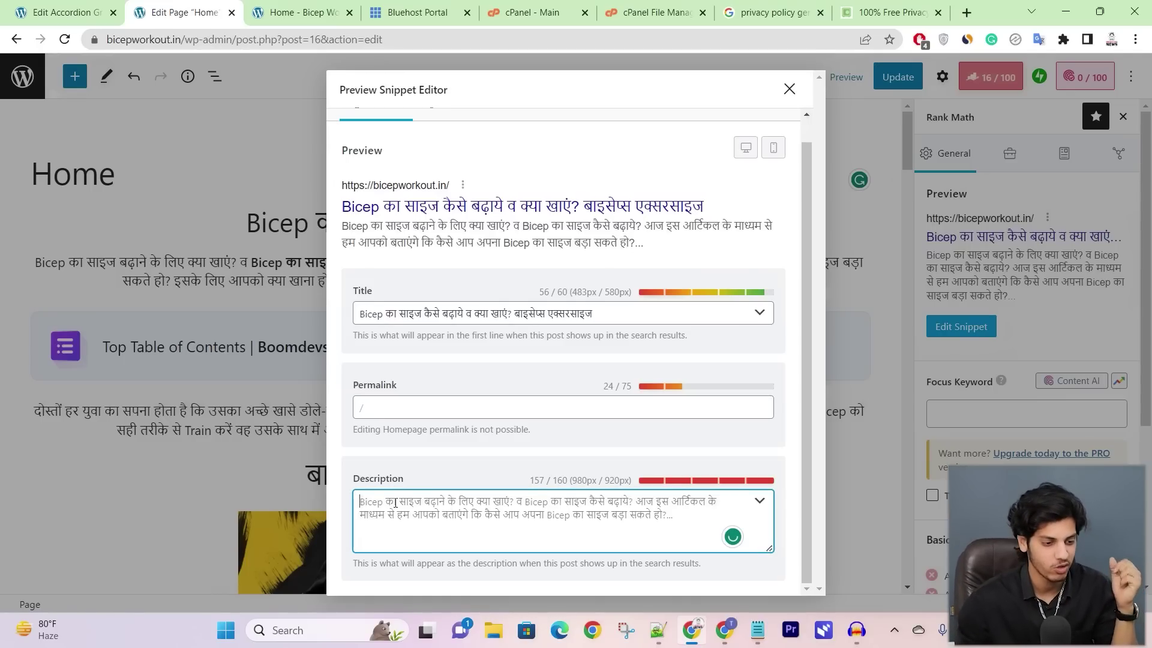
click(724, 638)
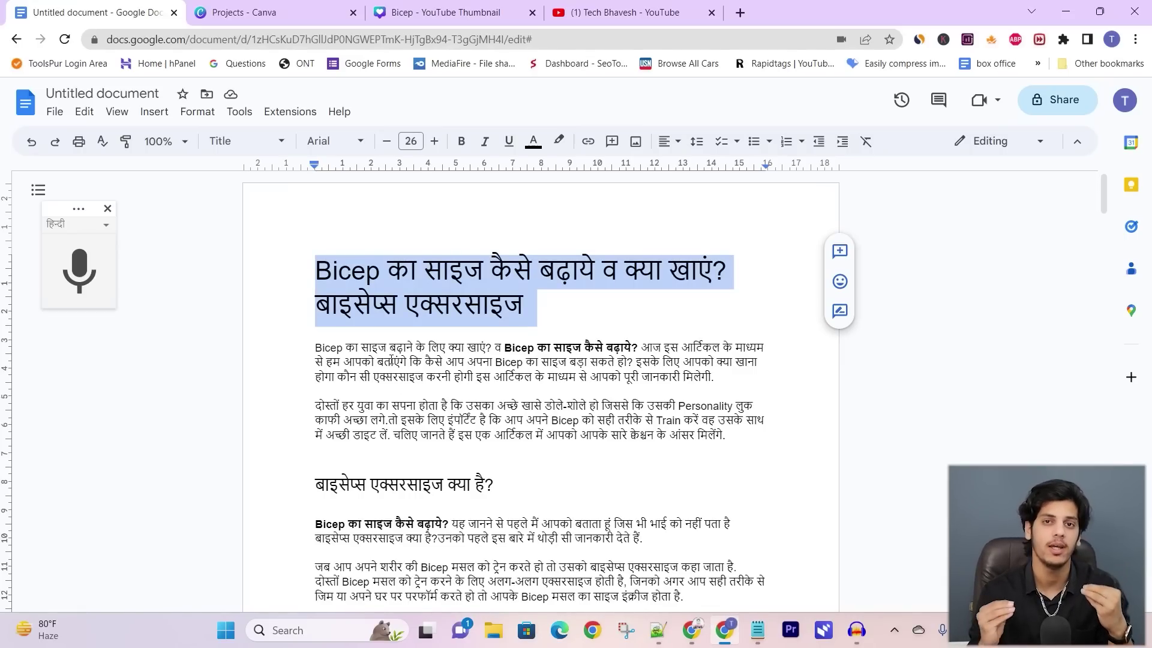
drag(317, 347, 410, 366)
key(ctrl+c)
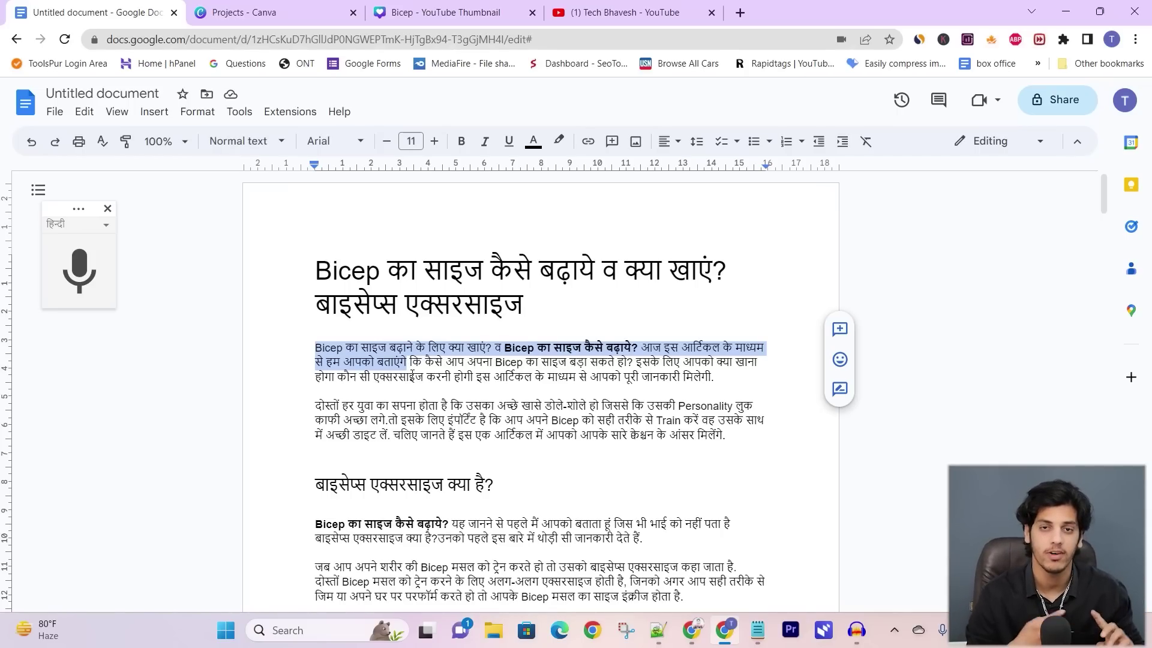
key(alt+Tab)
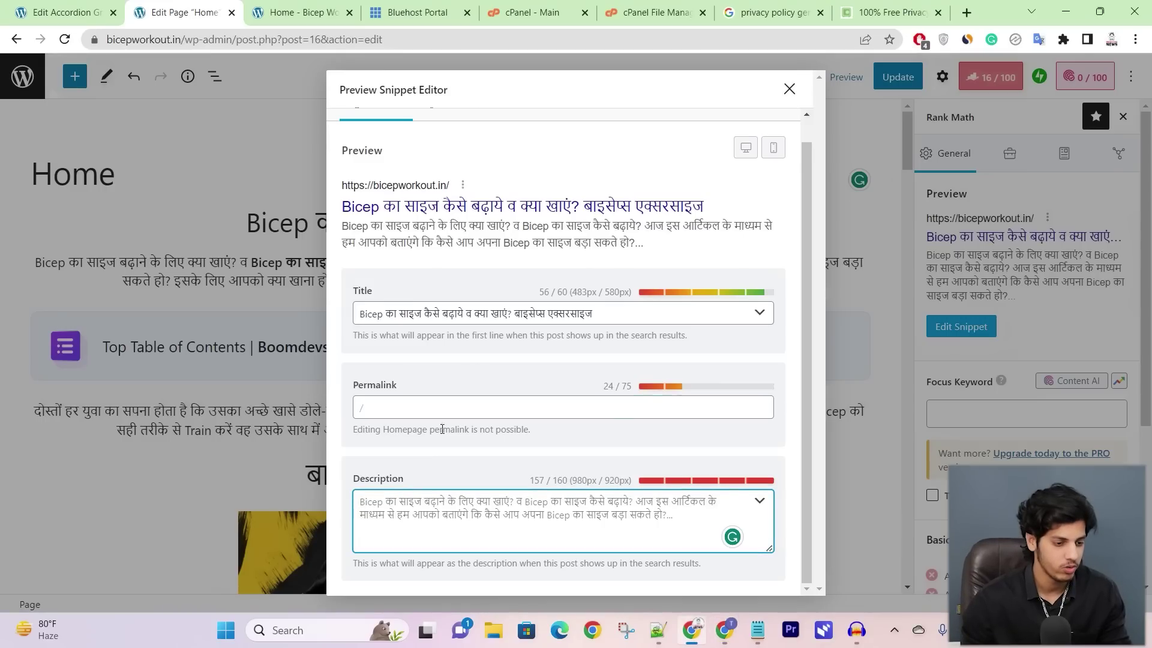
key(ctrl+v)
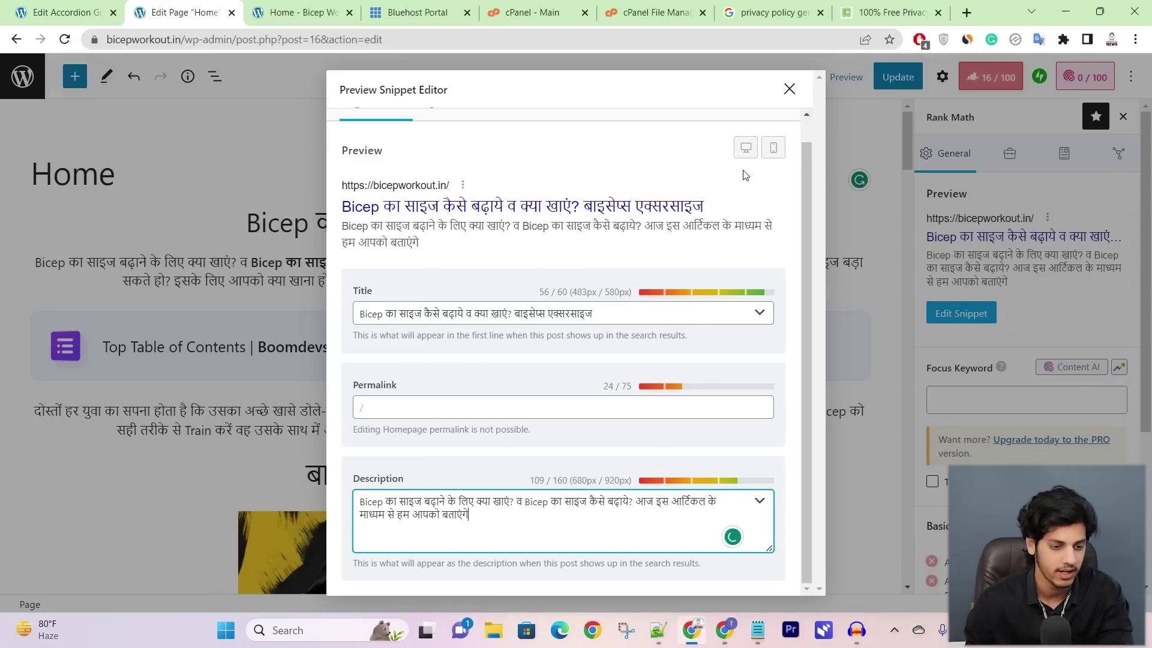
click(790, 89)
scroll(992, 454, down, 3)
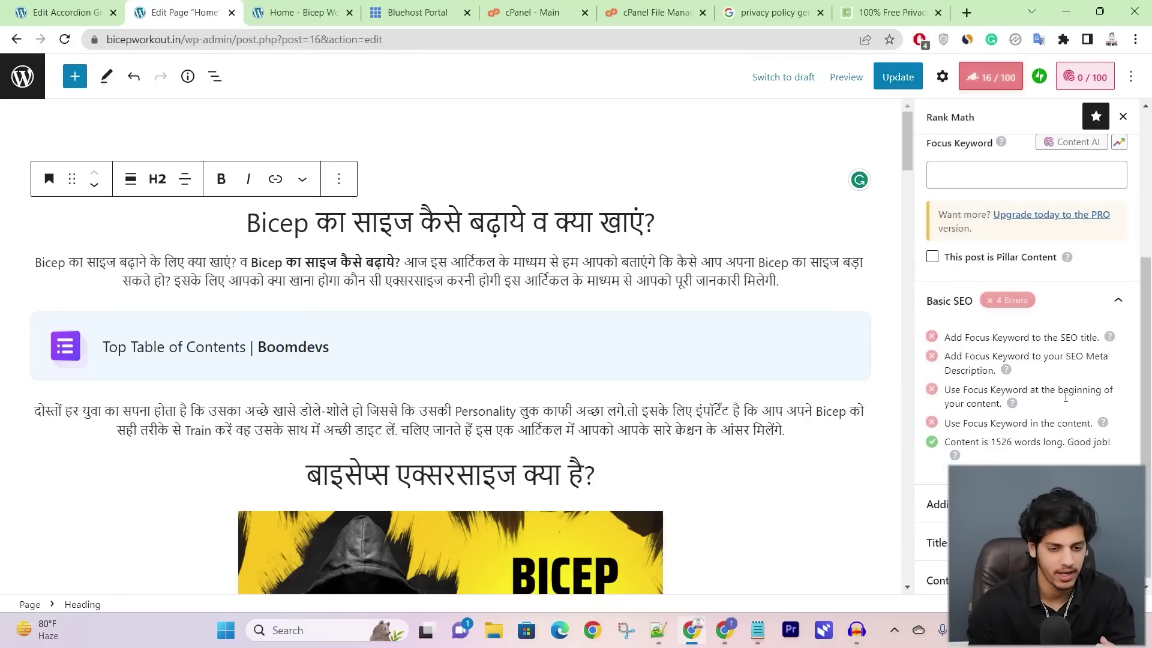
click(897, 77)
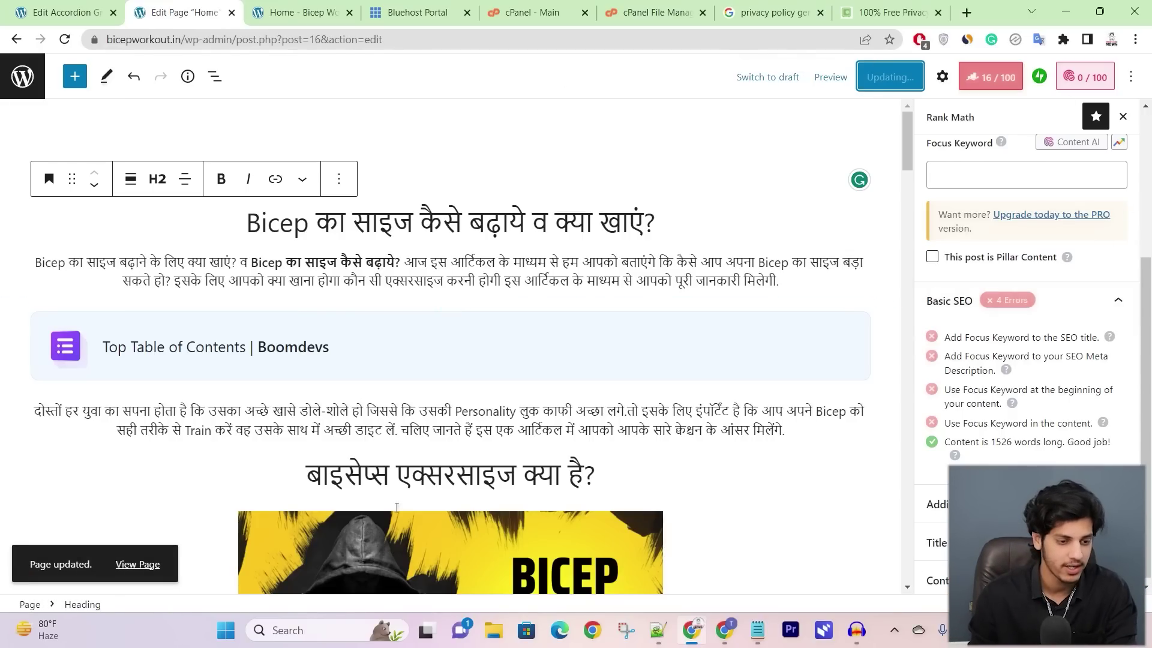
Step: Reload the live homepage and examine the article from its table of contents down to the FaQ, conclusion and footer
scroll(636, 420, down, 10)
scroll(576, 360, up, 10)
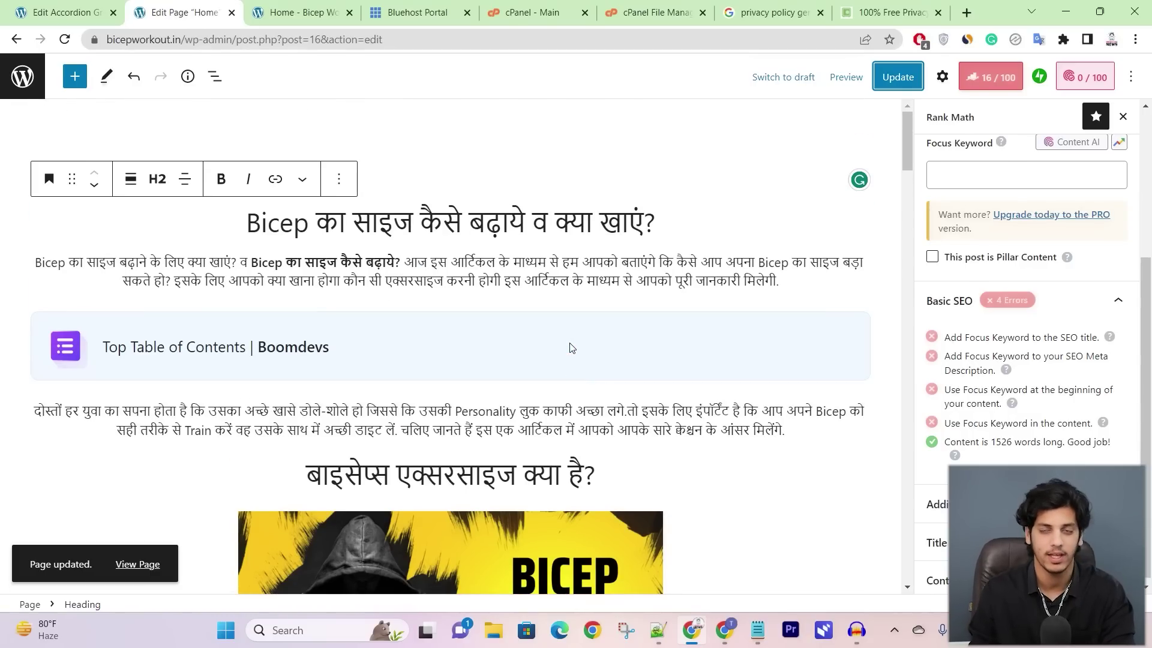
click(312, 12)
click(65, 40)
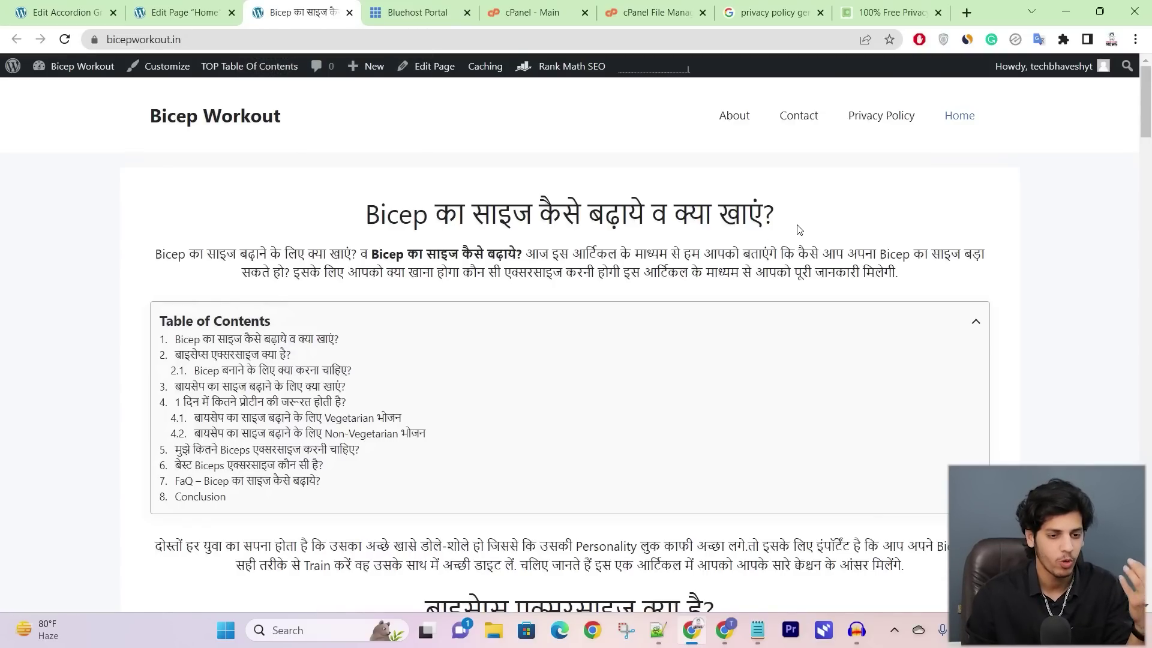
scroll(799, 230, down, 20)
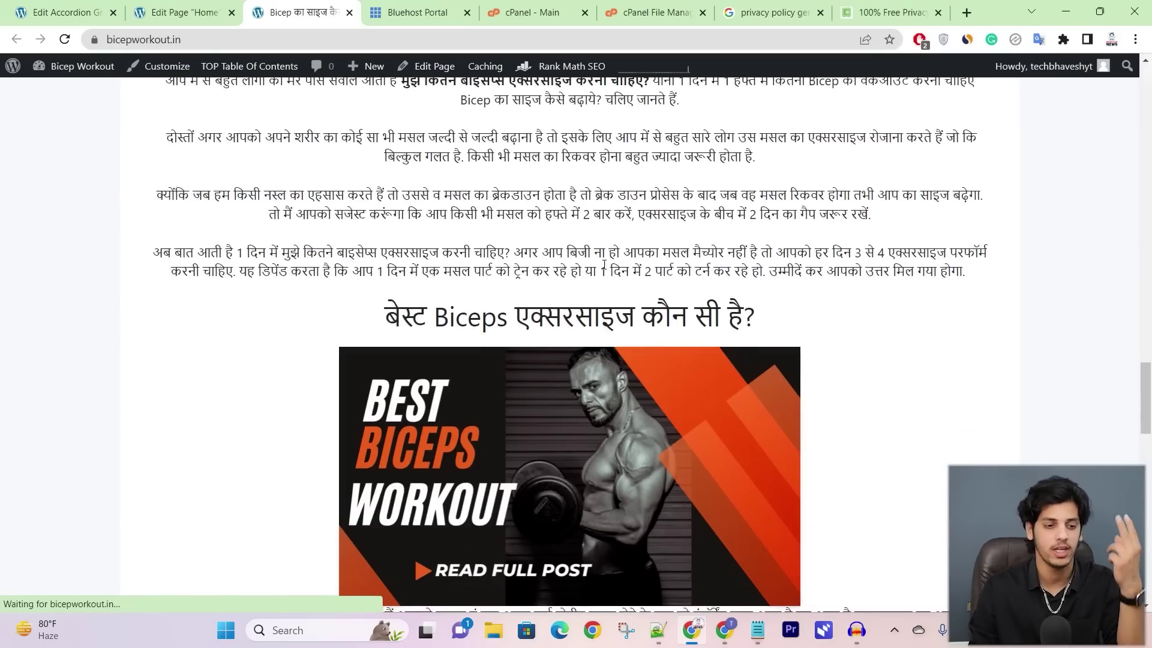
scroll(604, 265, down, 20)
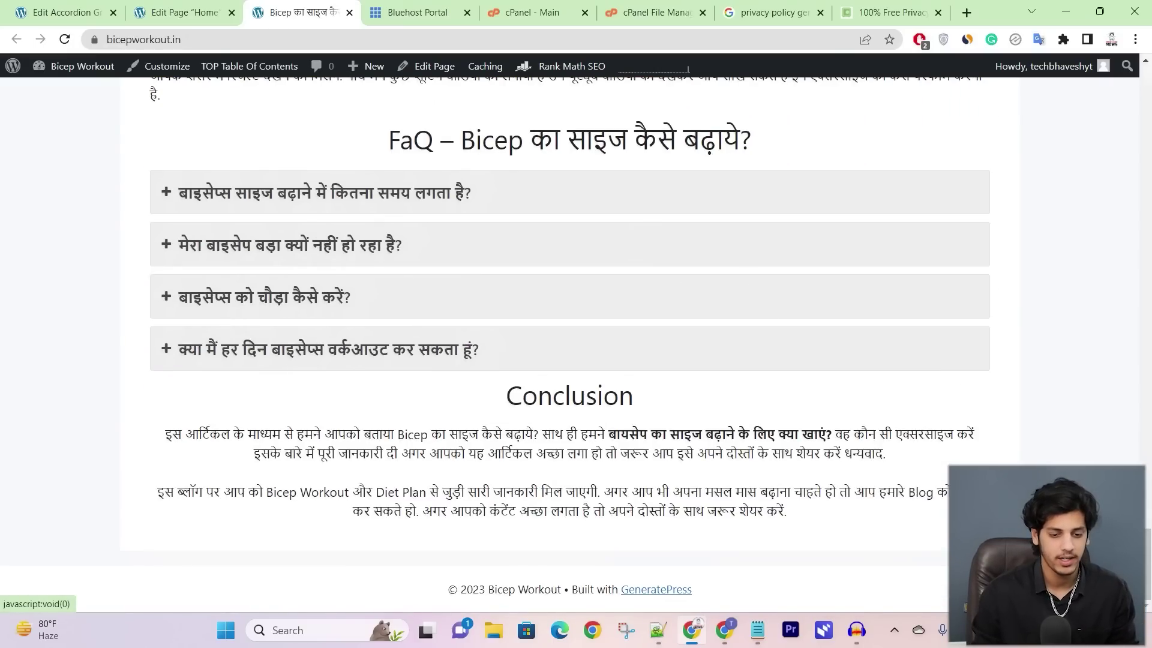
scroll(437, 132, up, 20)
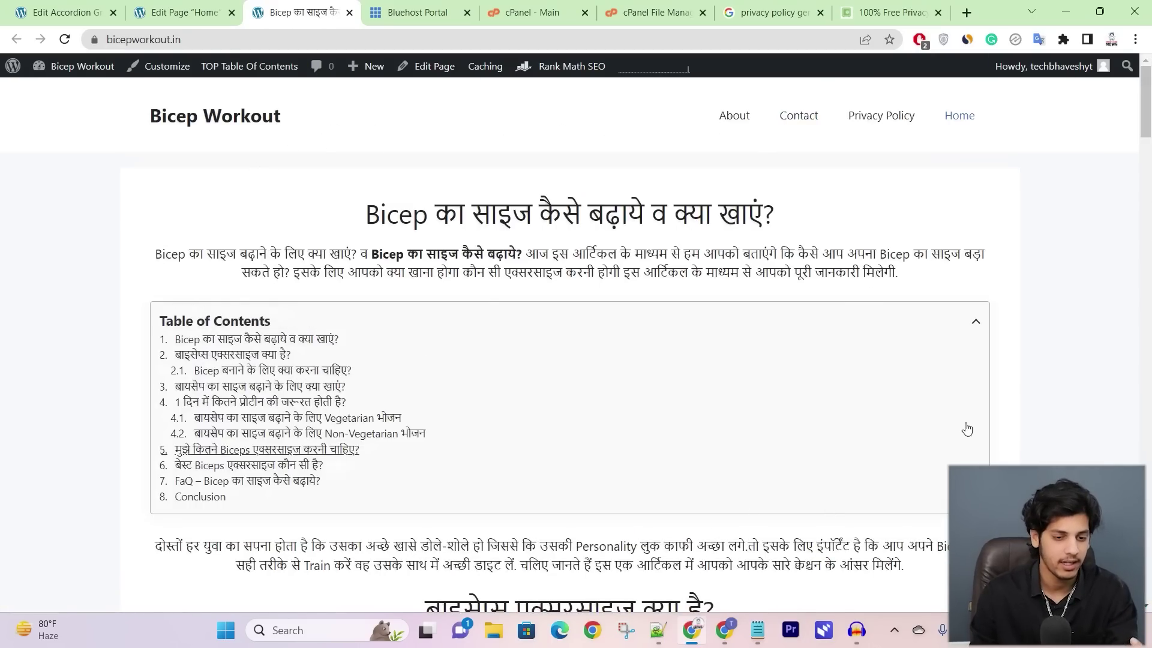
scroll(284, 298, down, 8)
scroll(250, 270, up, 8)
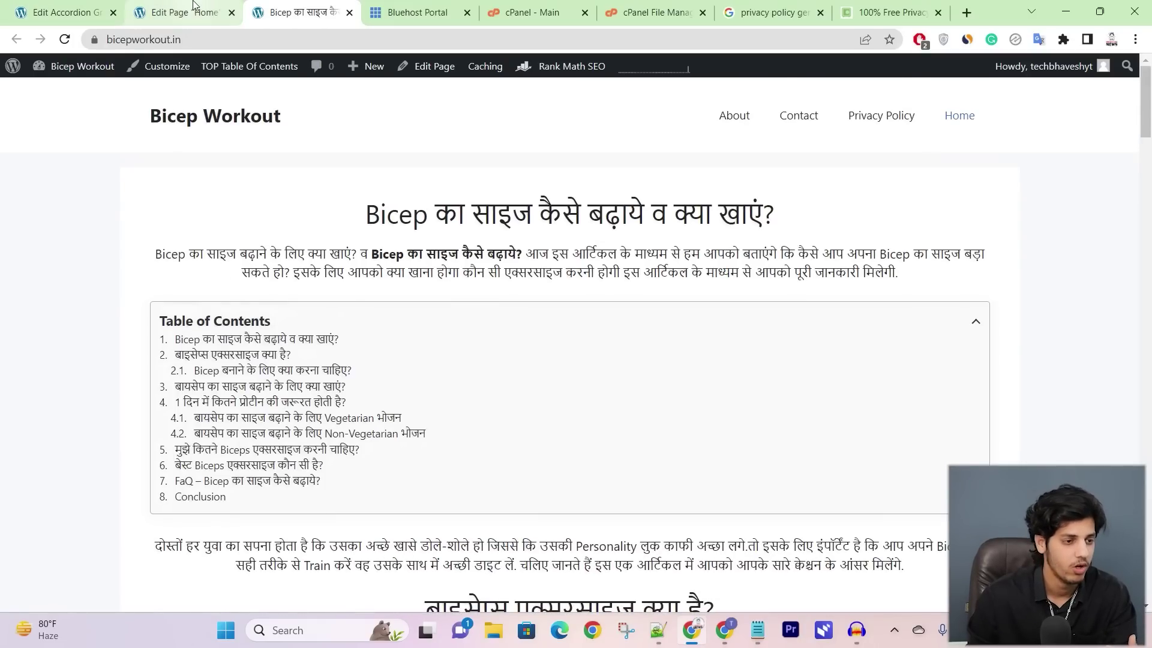
Step: Create a WordPress navigation menu named Main, keeping the default Home, About, Contact and Privacy Policy items
click(78, 8)
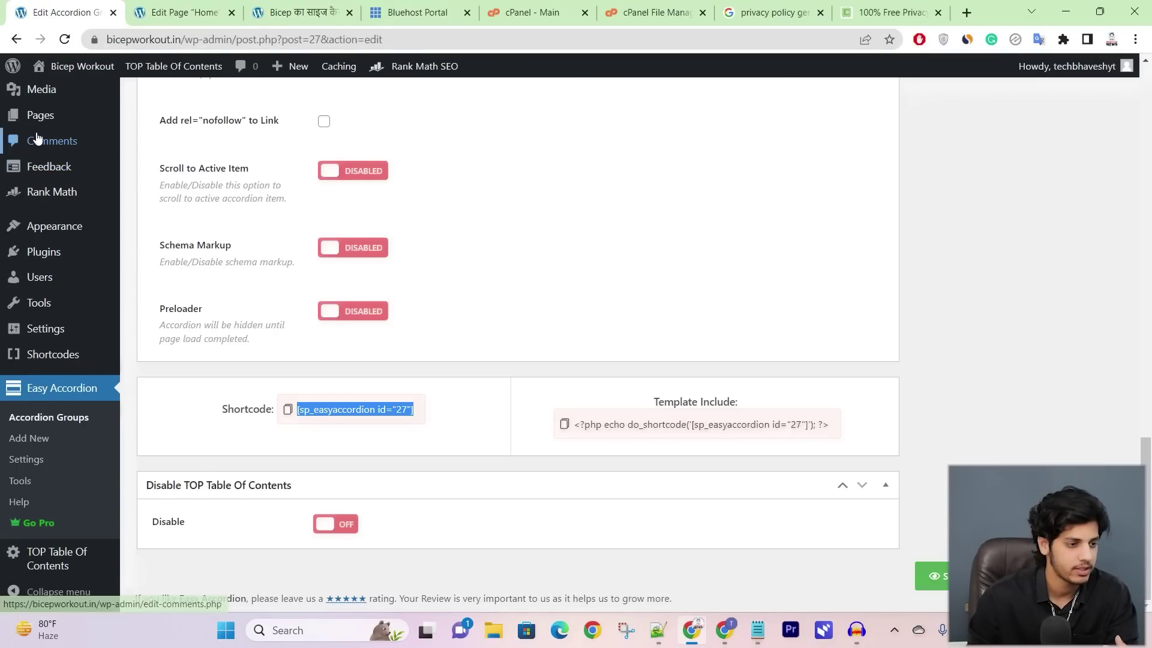
scroll(37, 144, up, 2)
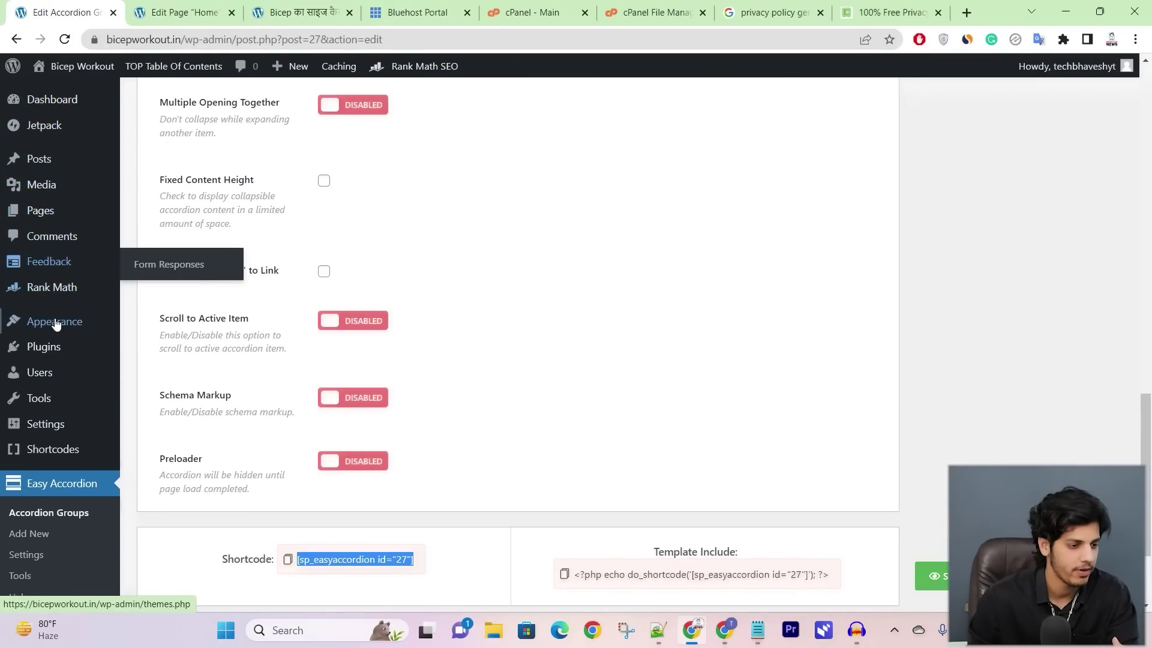
mouse_move(55, 322)
click(157, 383)
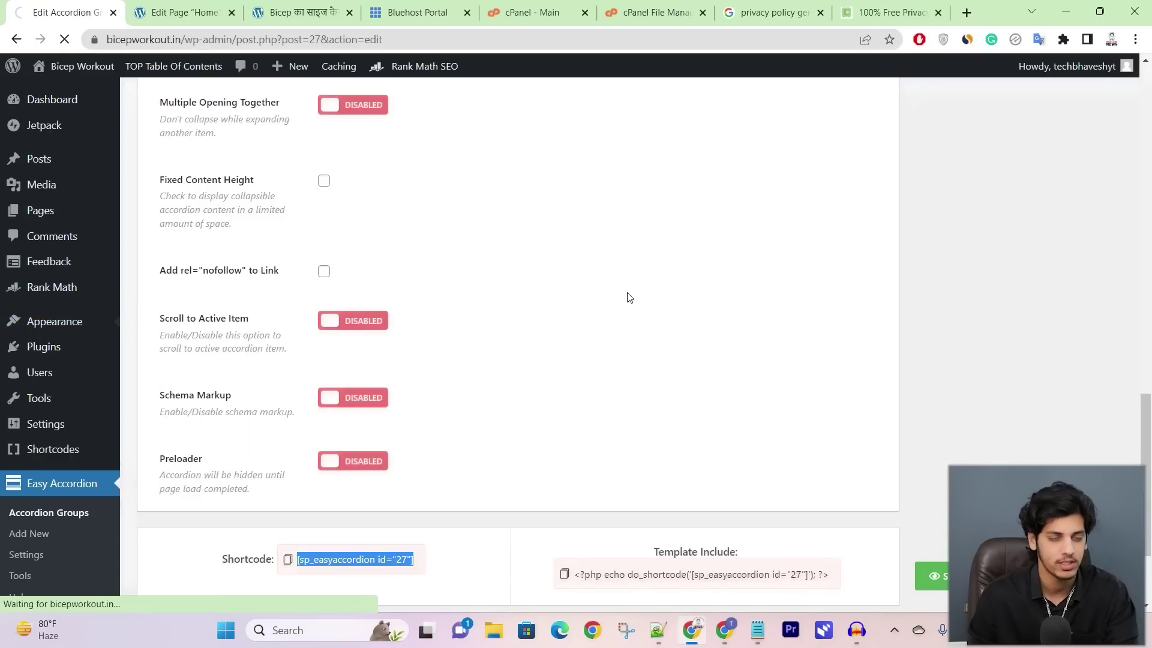
text(Main)
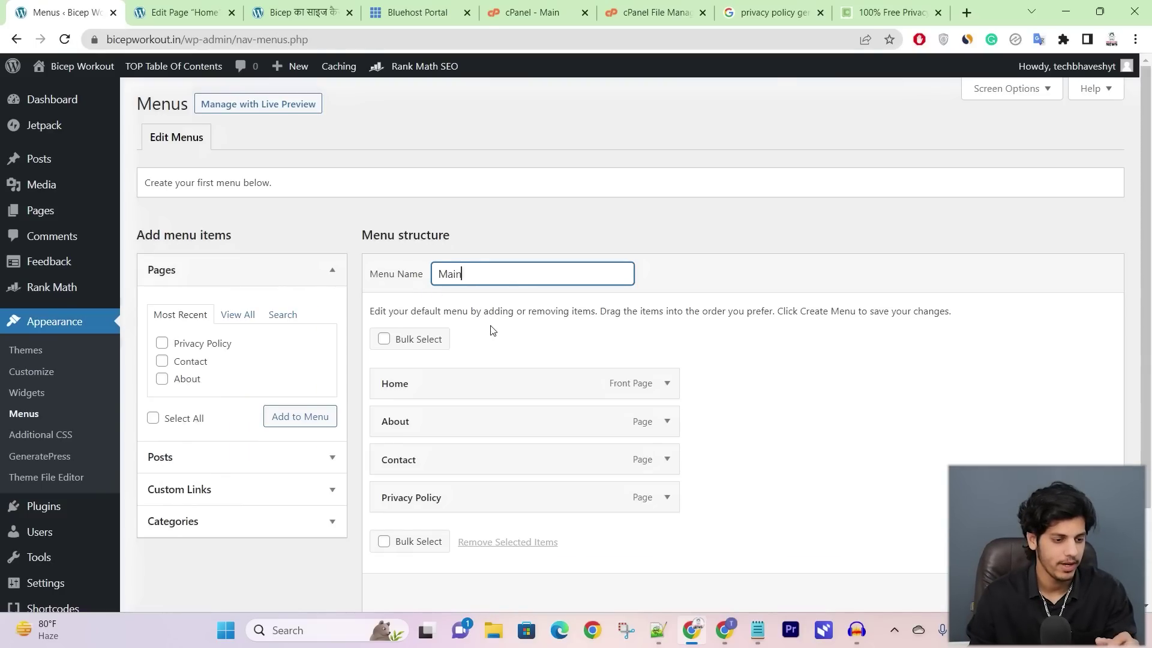
scroll(474, 333, down, 1)
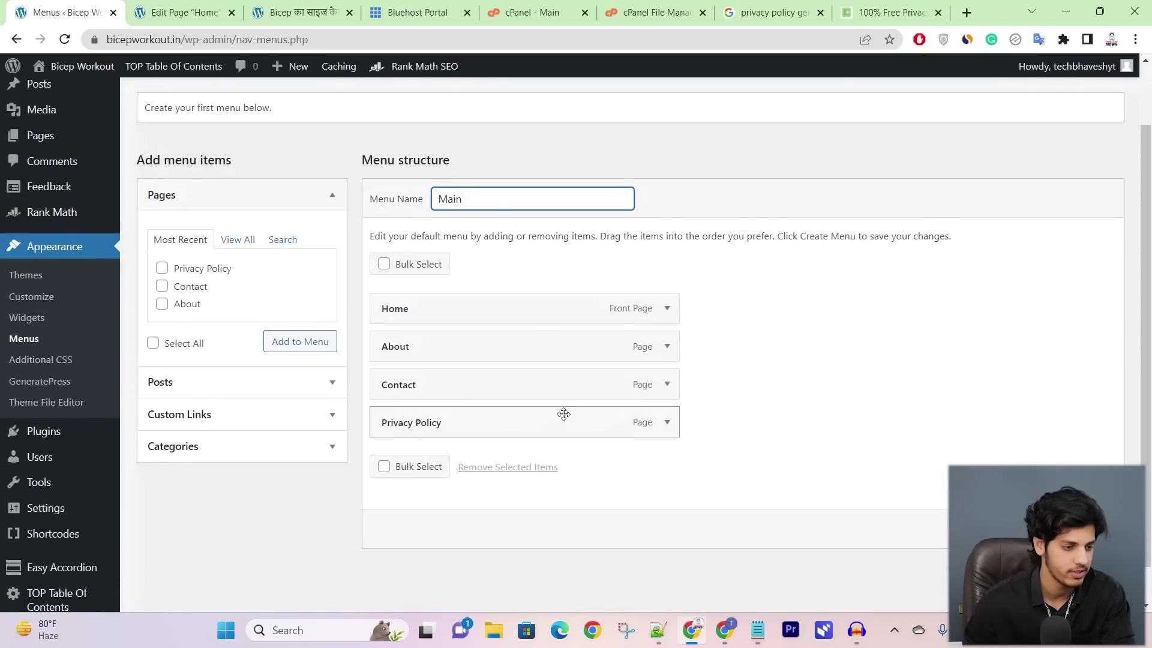
click(318, 414)
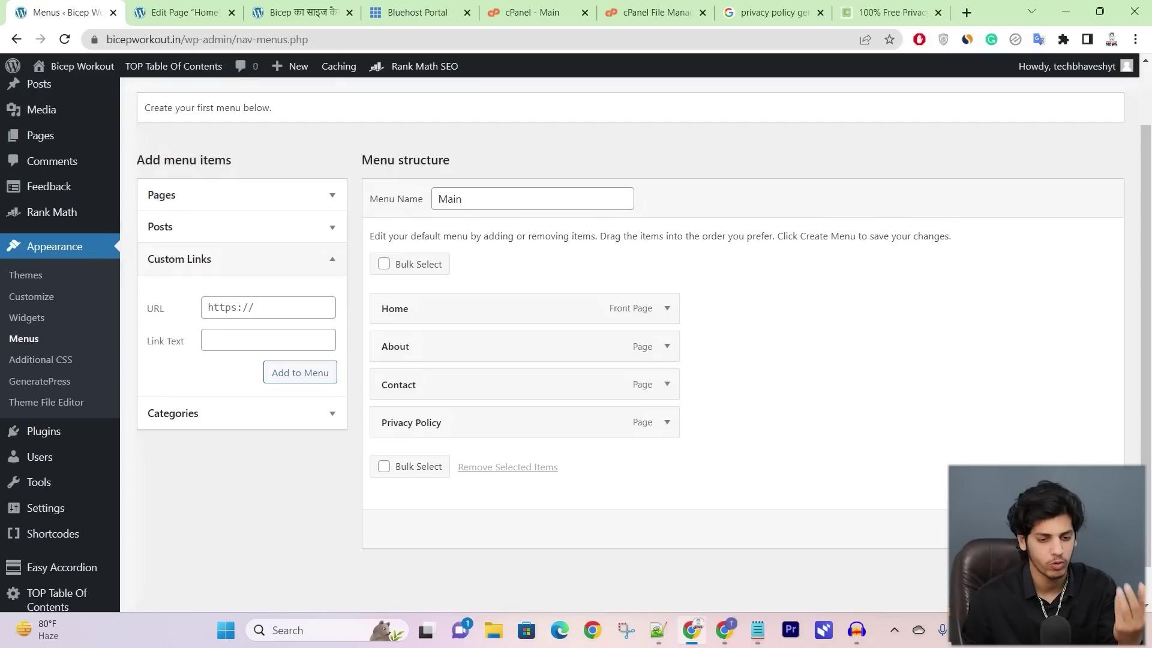
click(1086, 529)
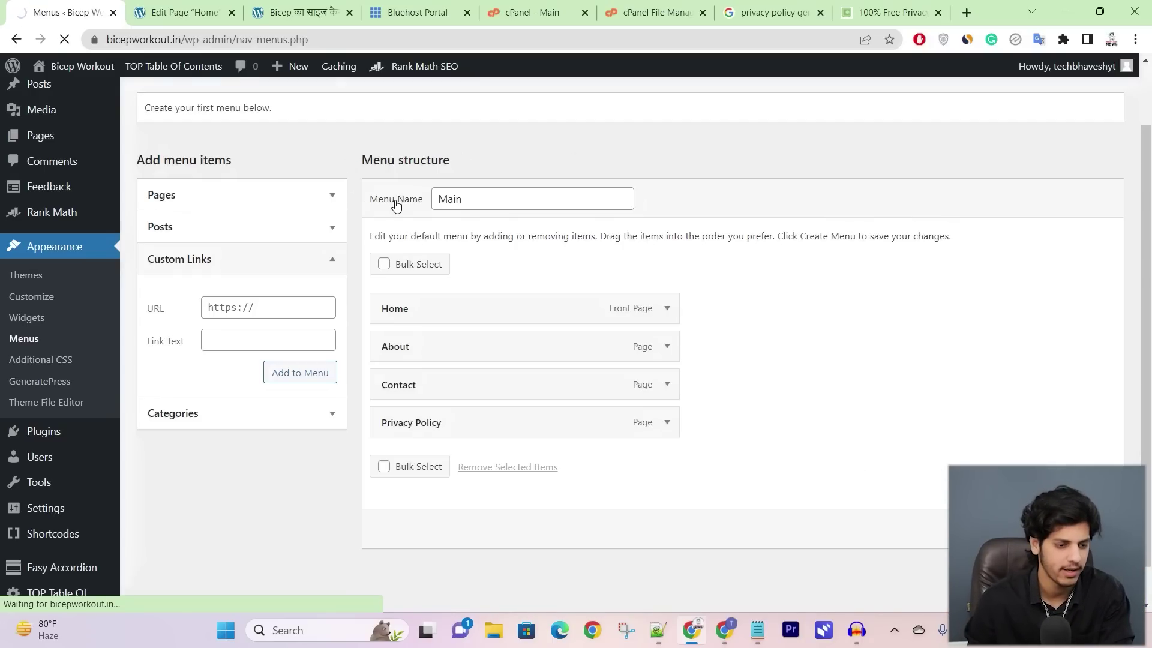
Step: Assign the Main menu to the Primary Menu location, save it, and check the reloaded live homepage's header and footer
scroll(660, 282, down, 3)
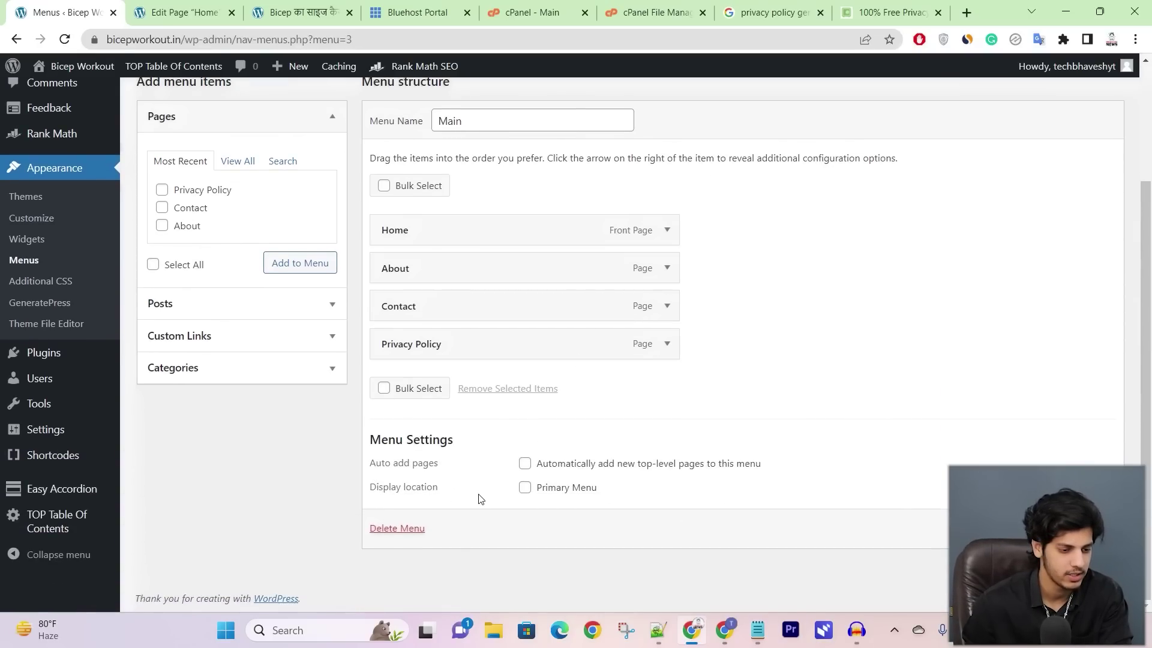
click(525, 488)
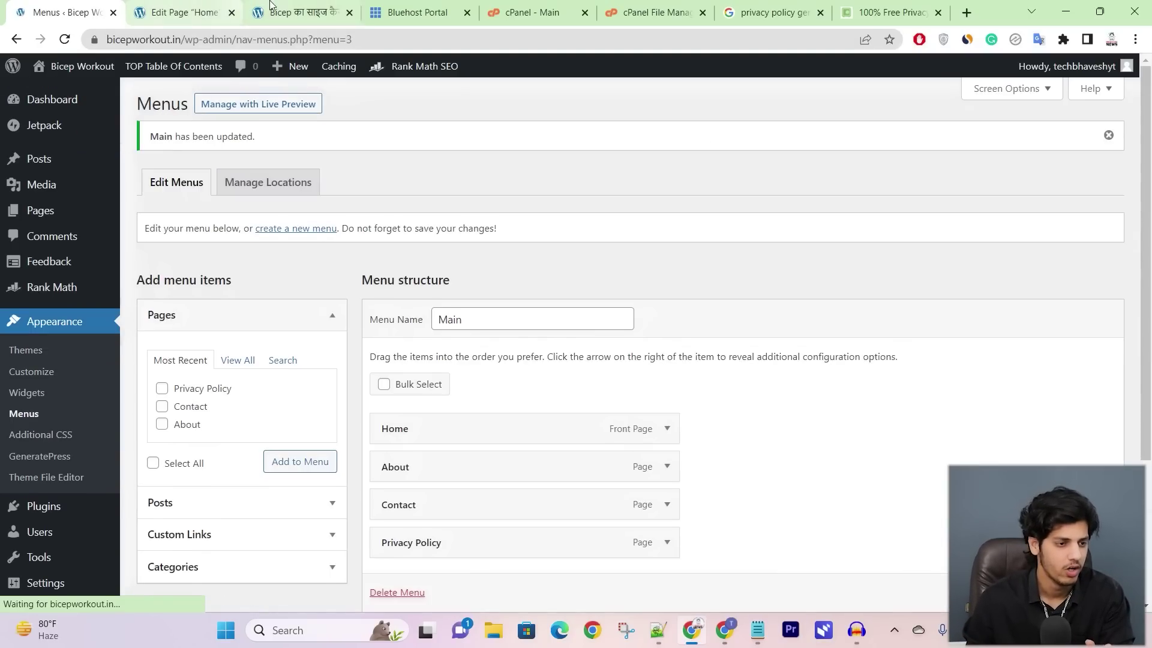
click(256, 11)
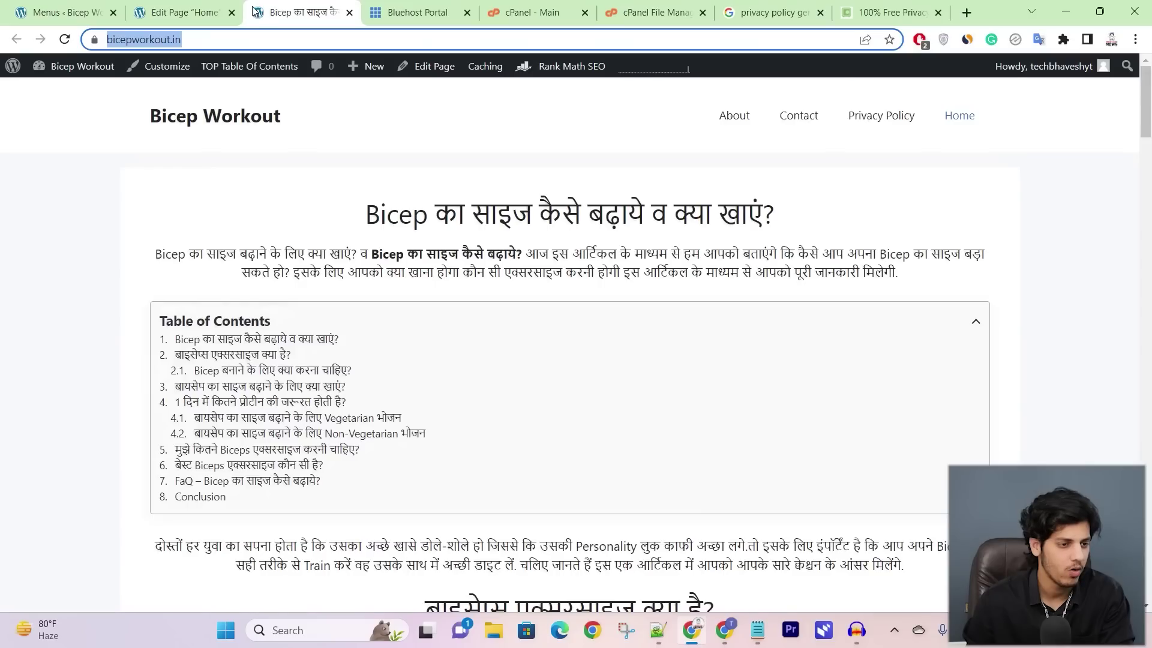
key(Return)
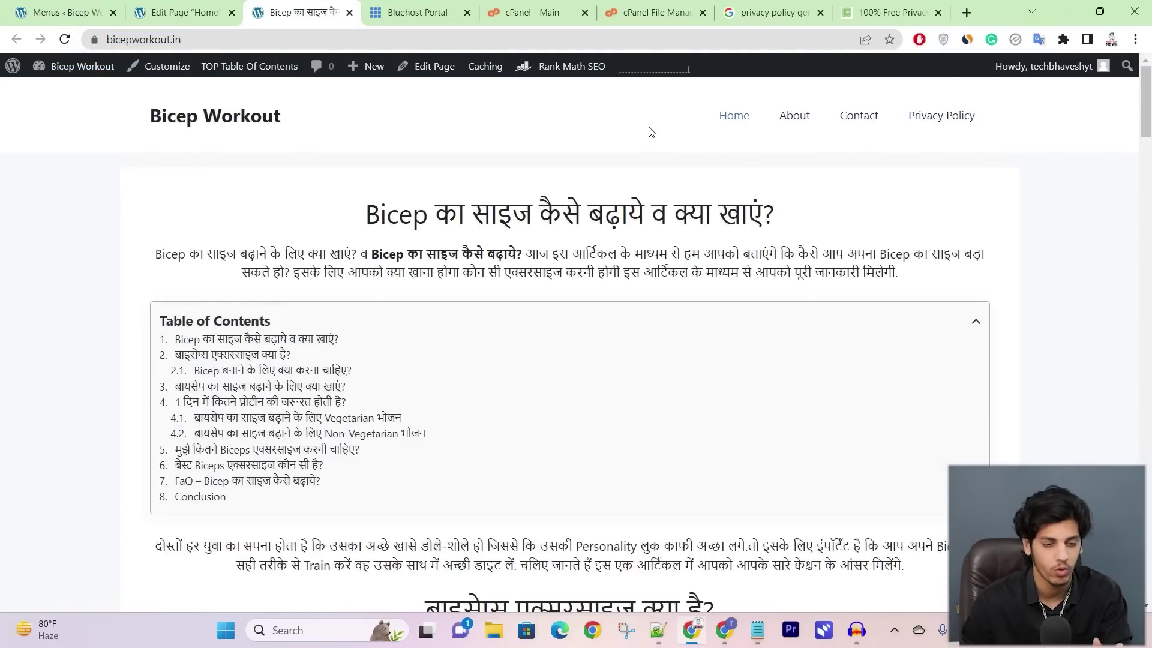
drag(1146, 129, 1149, 591)
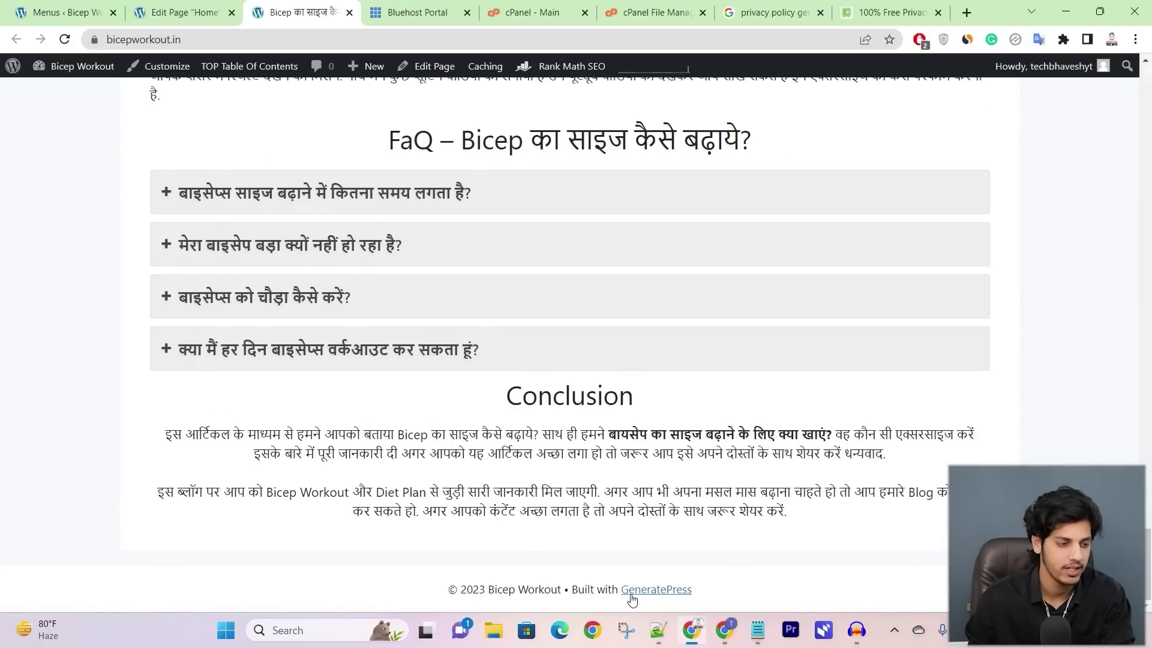
Step: Return to the WordPress dashboard, go to the widget areas and expand the Footer Bar area
click(180, 12)
click(60, 11)
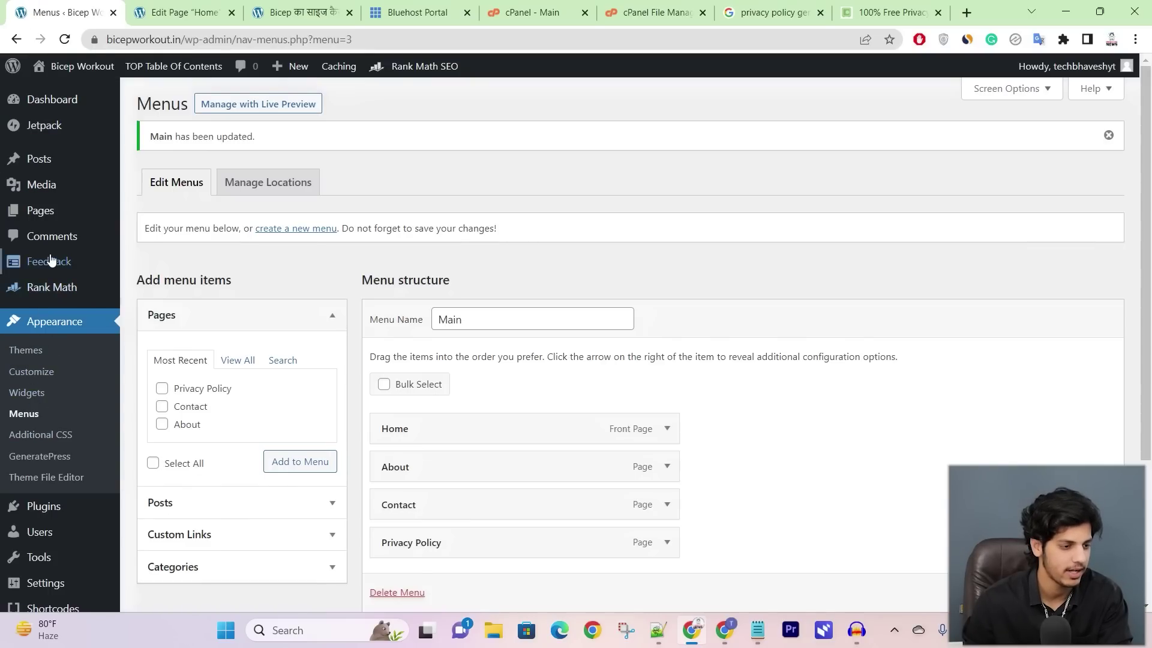
click(28, 393)
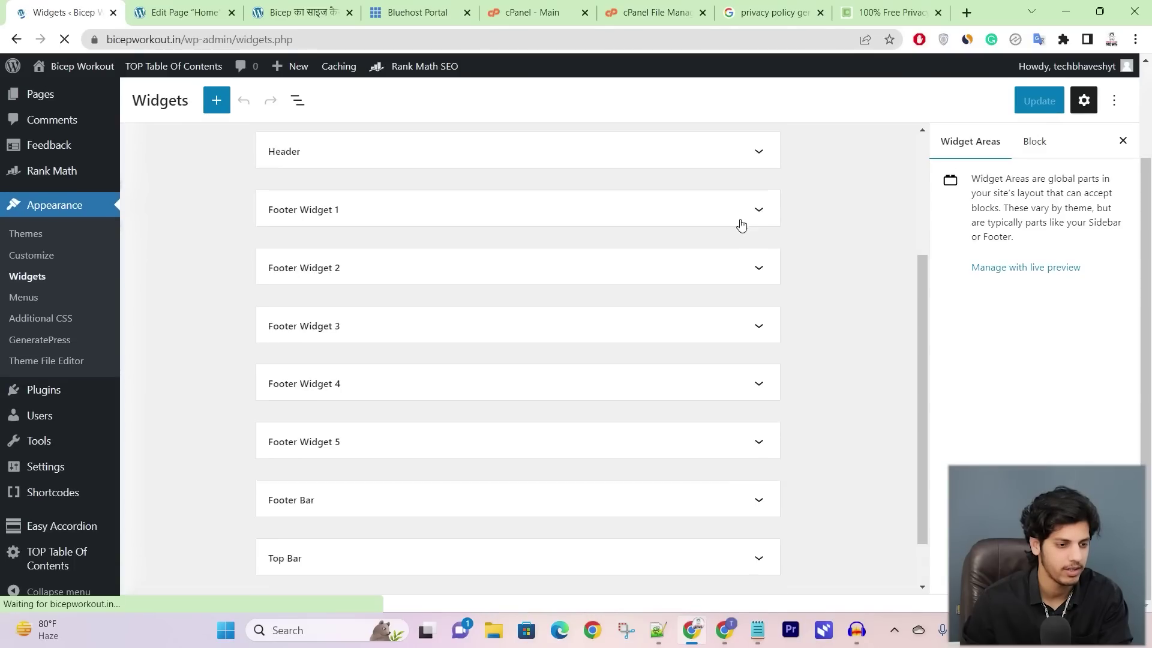
scroll(592, 298, down, 6)
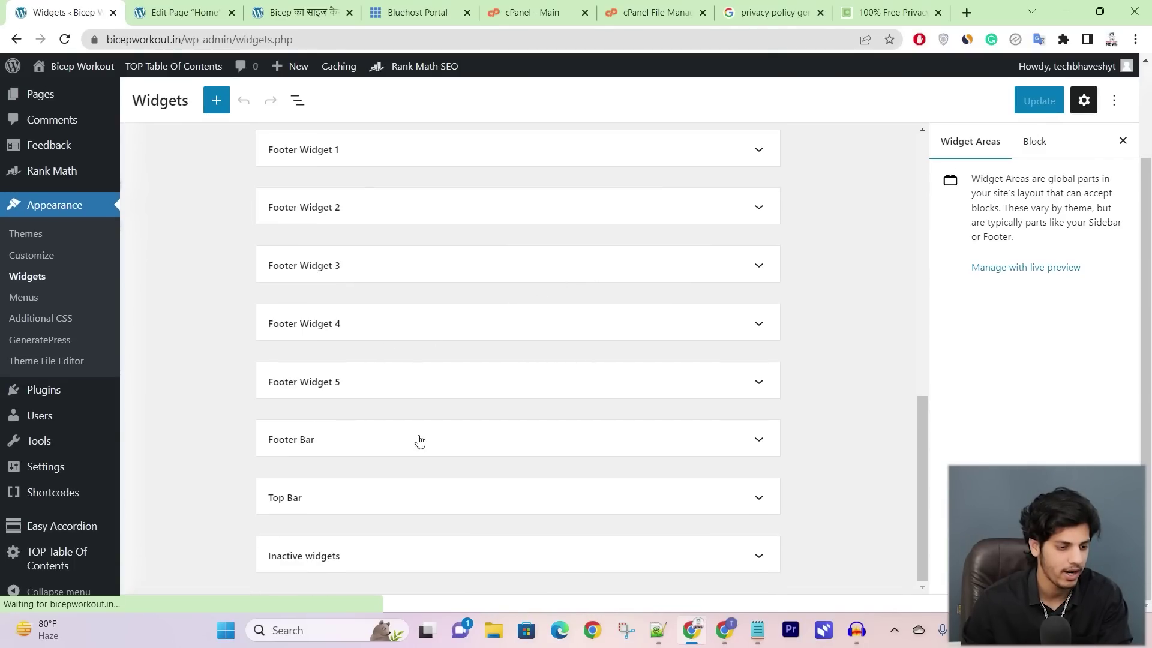
click(308, 497)
click(324, 487)
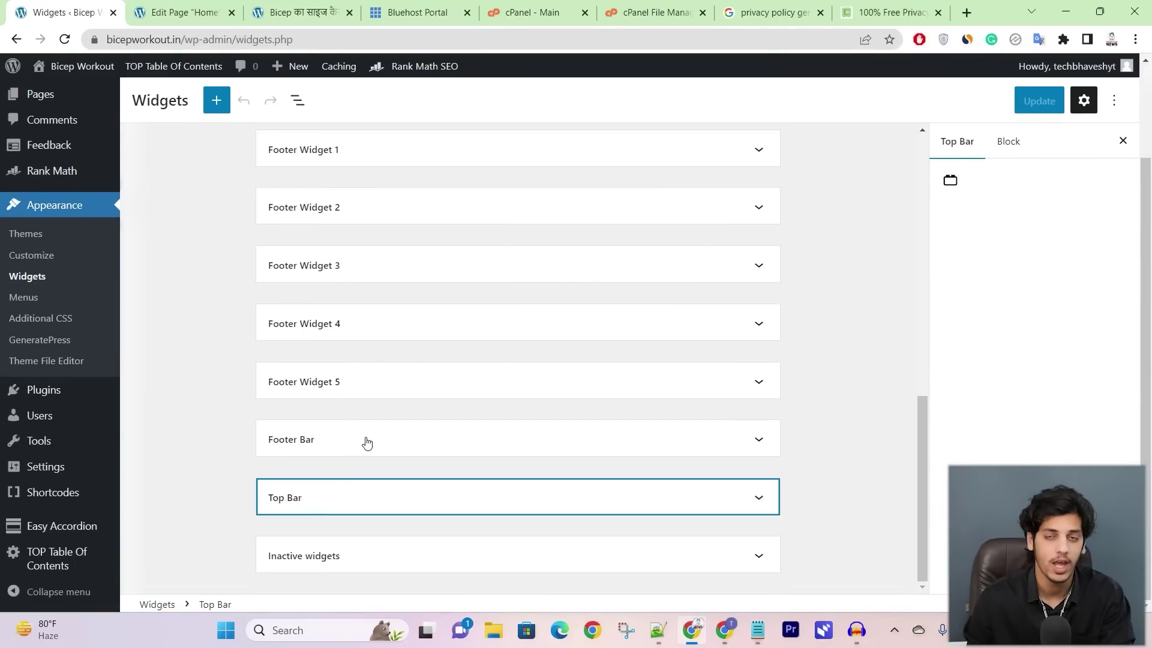
click(318, 447)
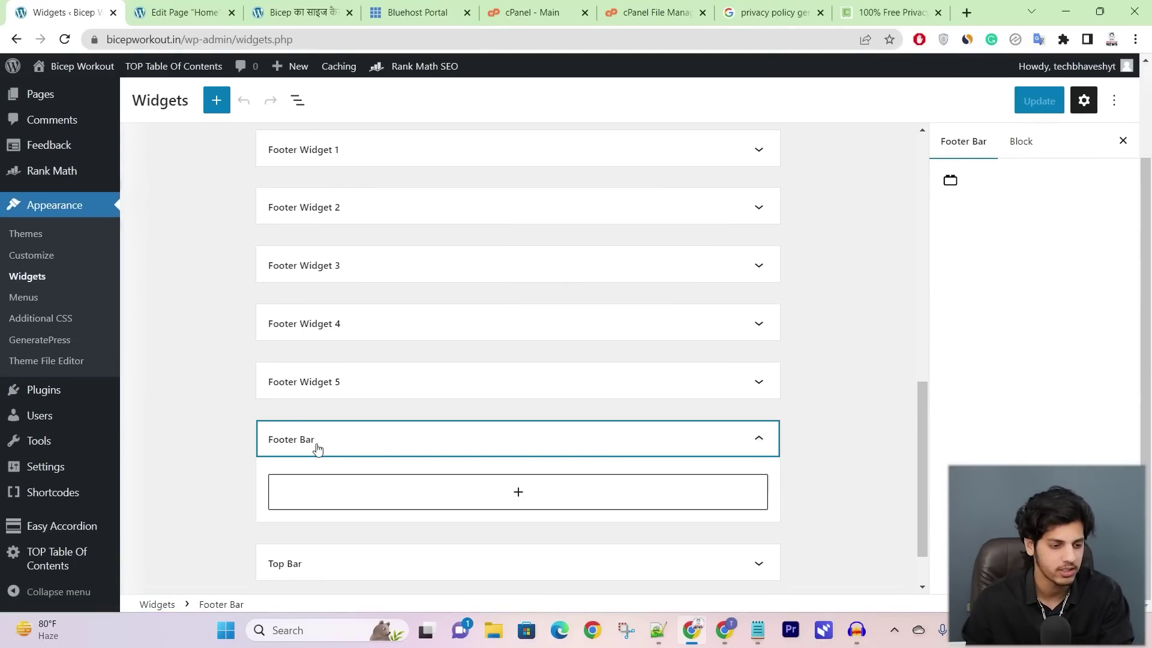
Step: Add a Navigation Menu widget to the Footer Bar and set it to show the Main menu
click(442, 501)
text(menu)
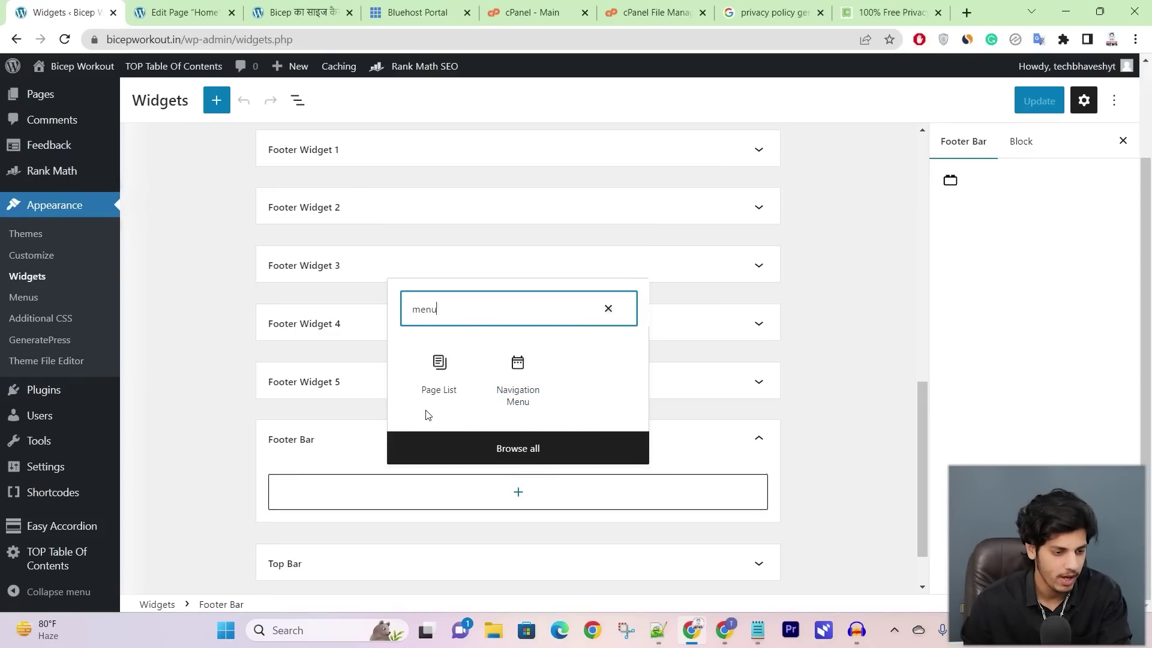
click(518, 367)
scroll(480, 378, down, 2)
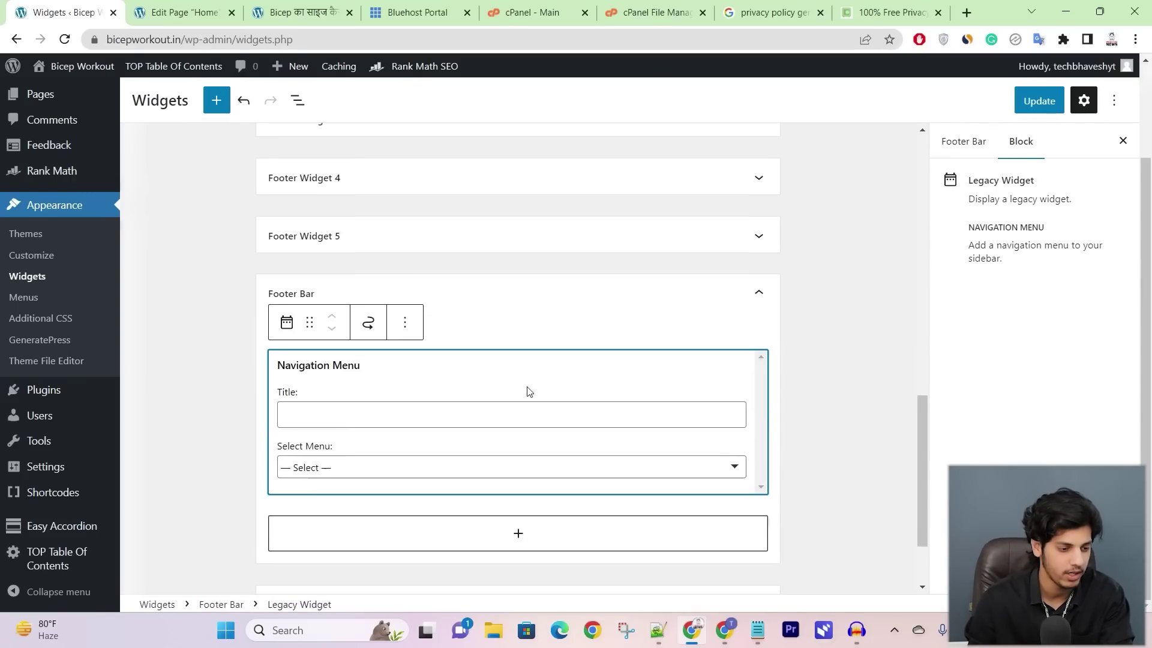
click(345, 467)
click(324, 494)
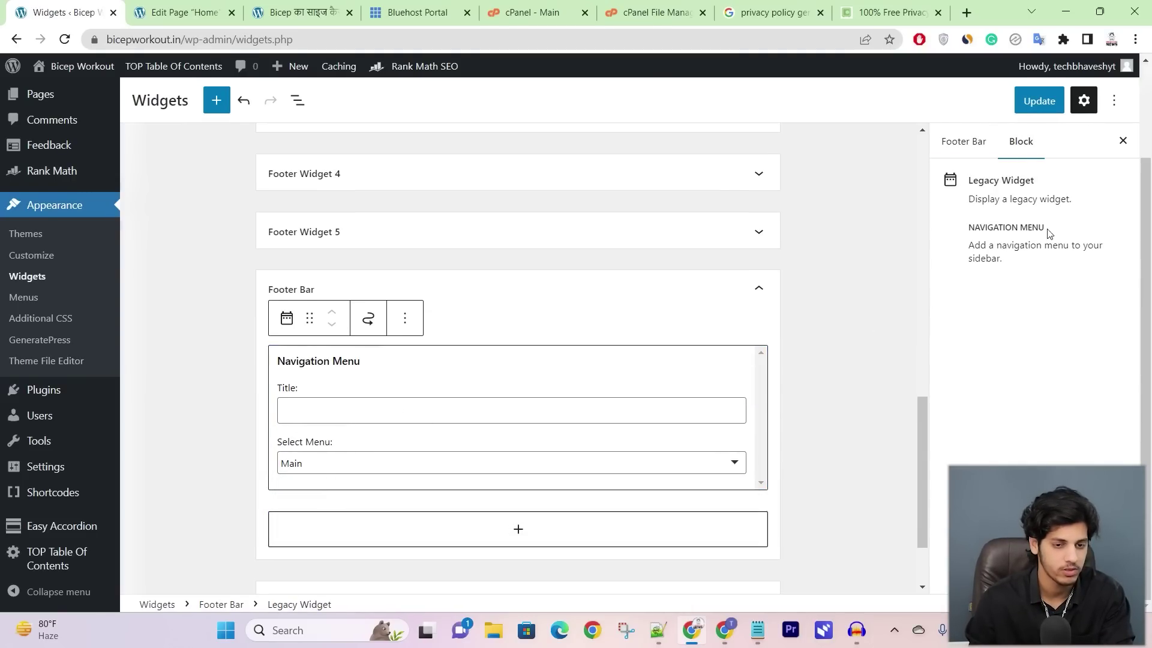
Step: Save the widget changes and reload the live homepage to check its footer
click(1052, 109)
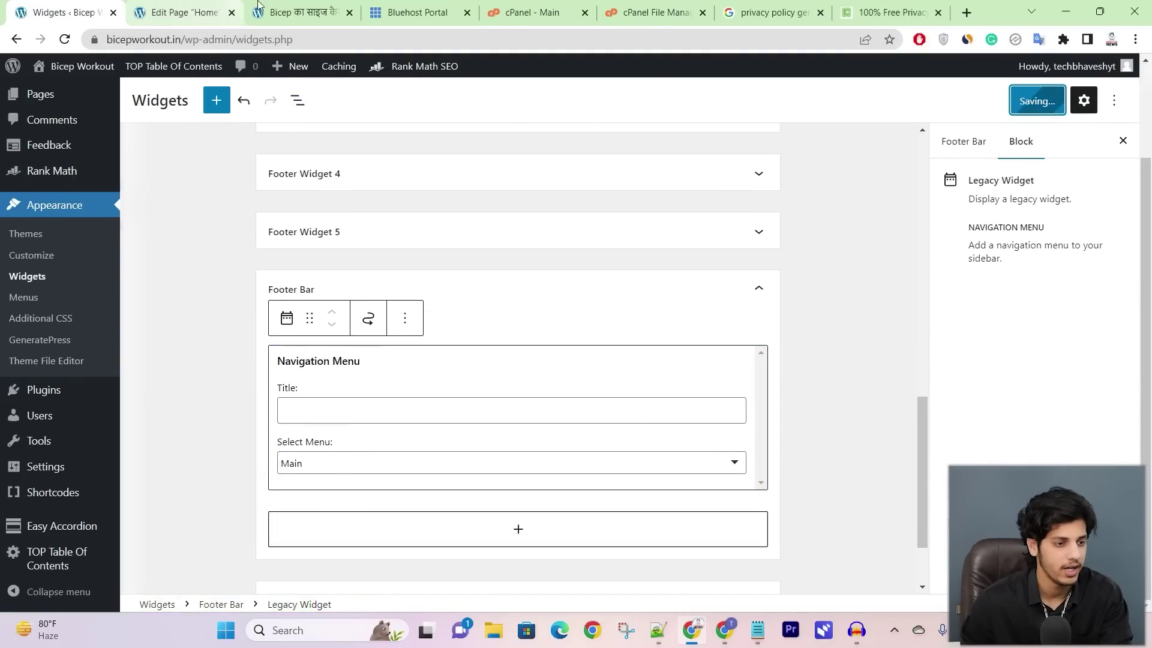
click(322, 7)
key(F5)
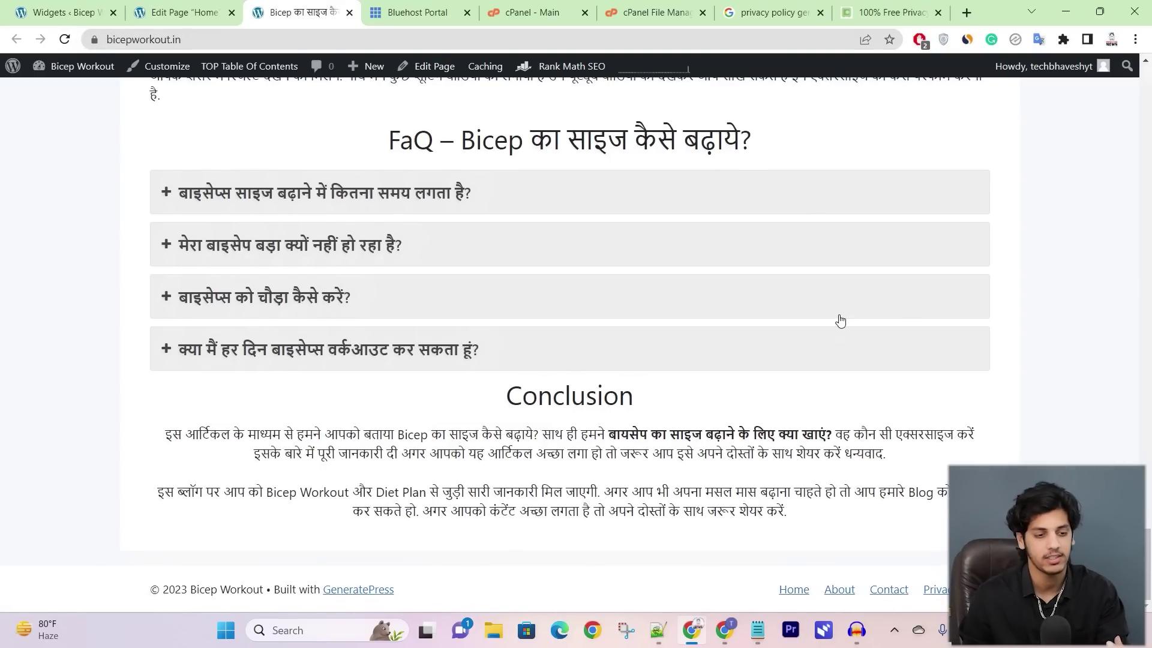
Step: Examine the live homepage's header, table of contents and introduction, and the article's exercise, diet and protein sections
scroll(825, 274, up, 2)
scroll(826, 274, up, 5)
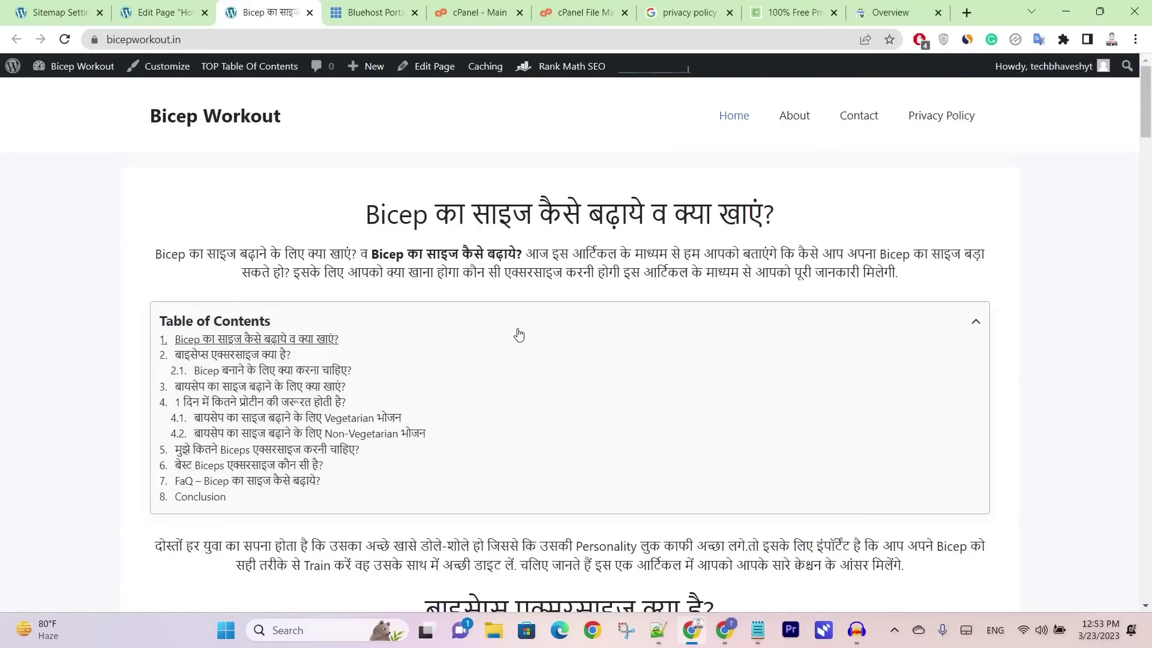
scroll(712, 216, down, 3)
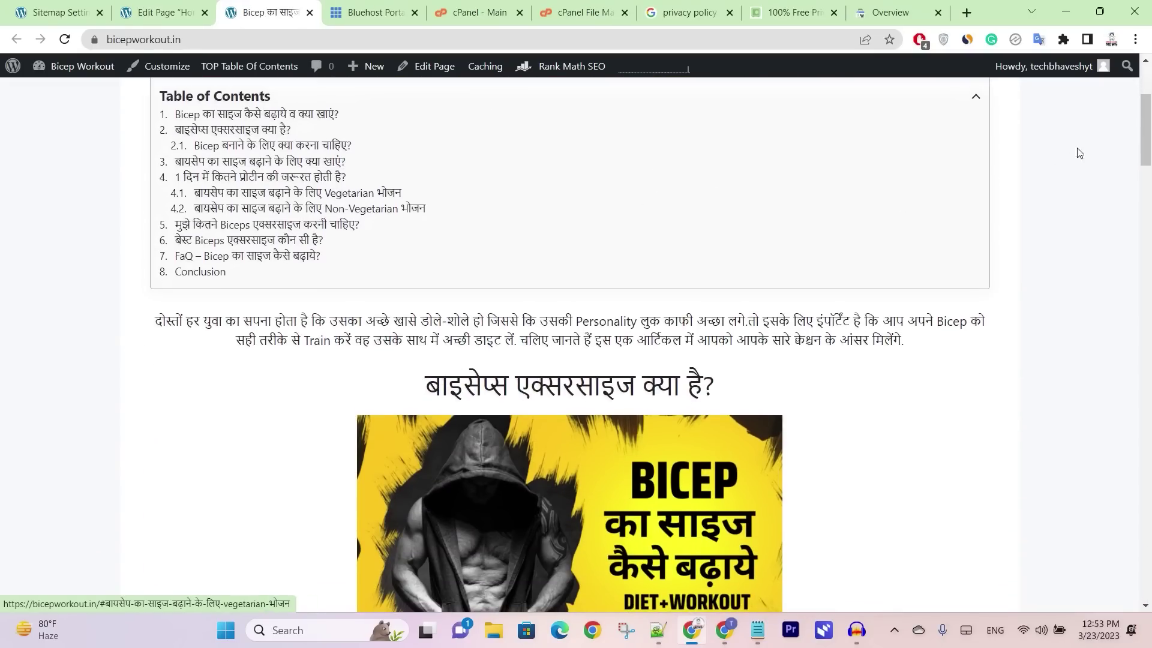
drag(1145, 126, 1149, 93)
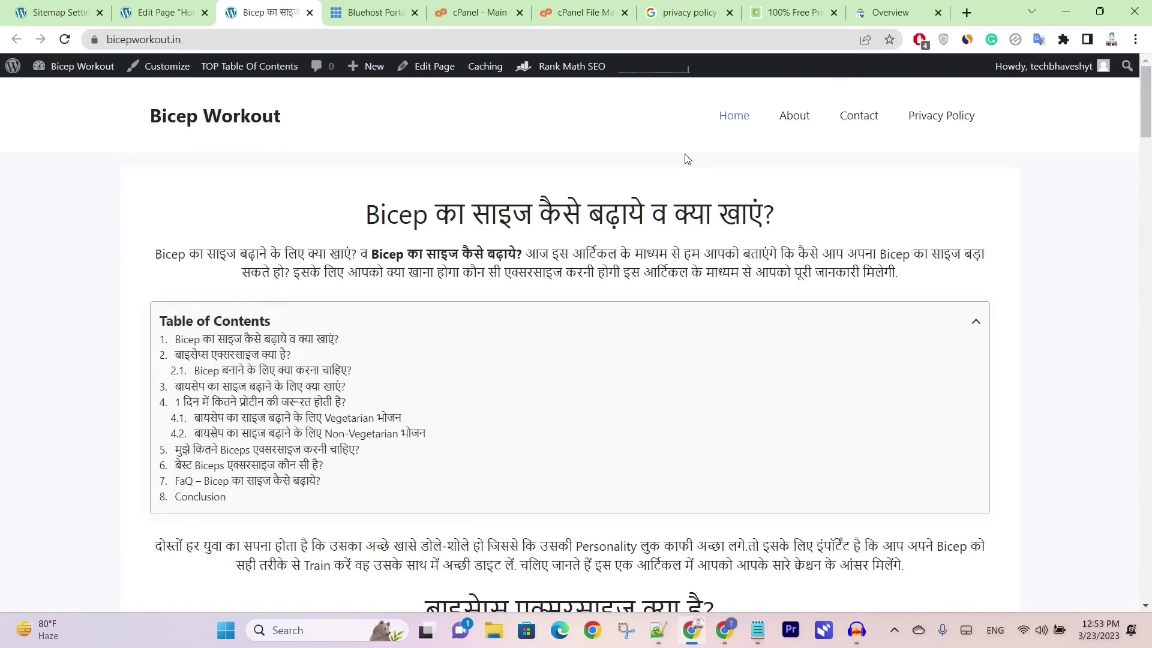
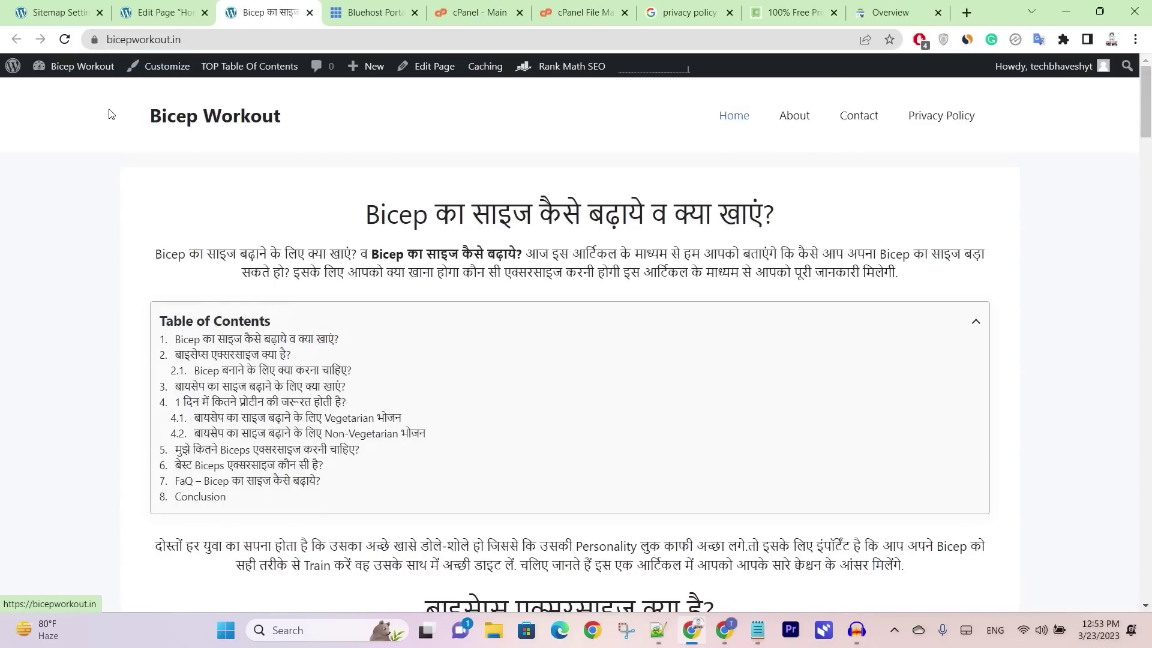
drag(1150, 146, 1149, 67)
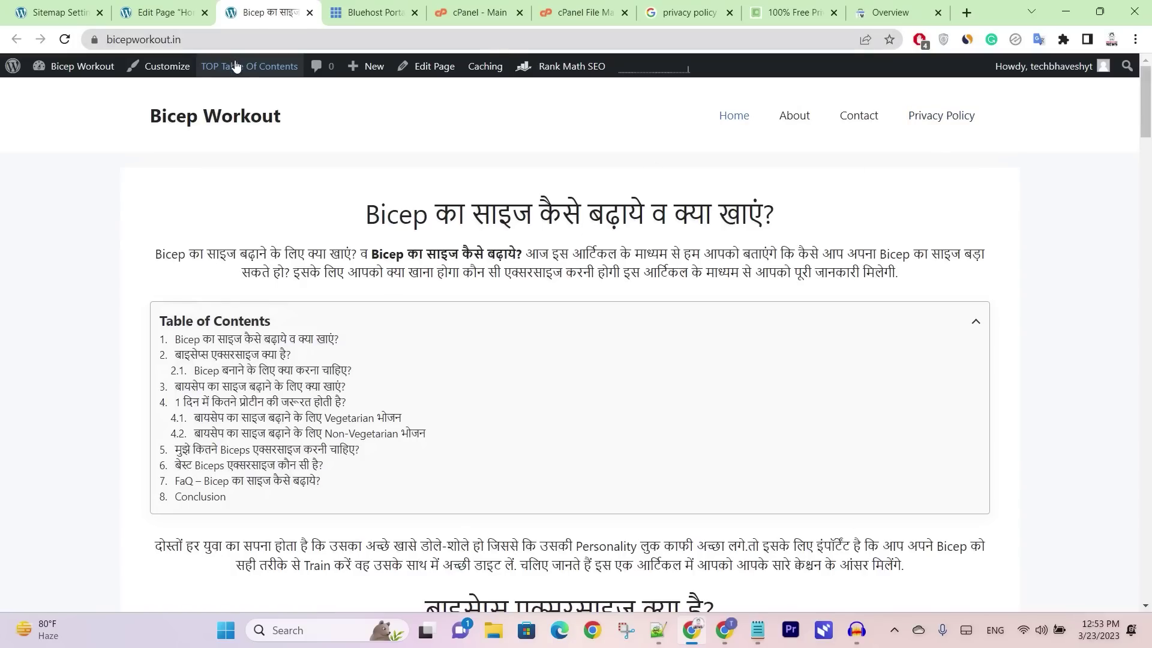
drag(1146, 102, 1056, 114)
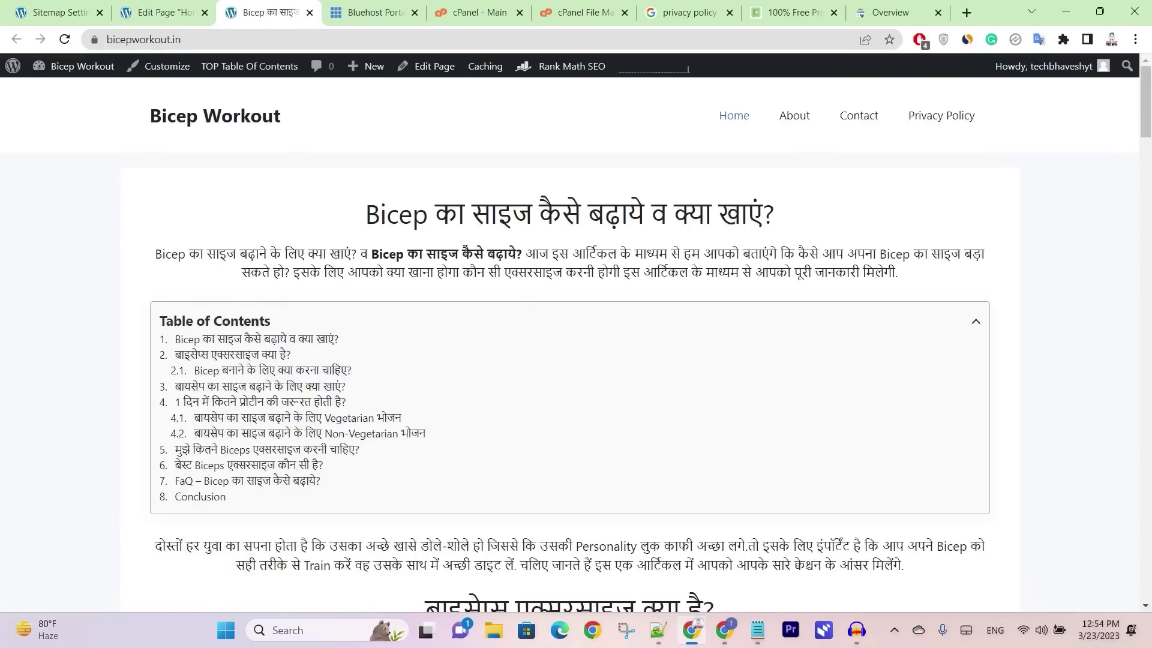
drag(369, 216, 270, 285)
click(267, 235)
scroll(268, 235, down, 4)
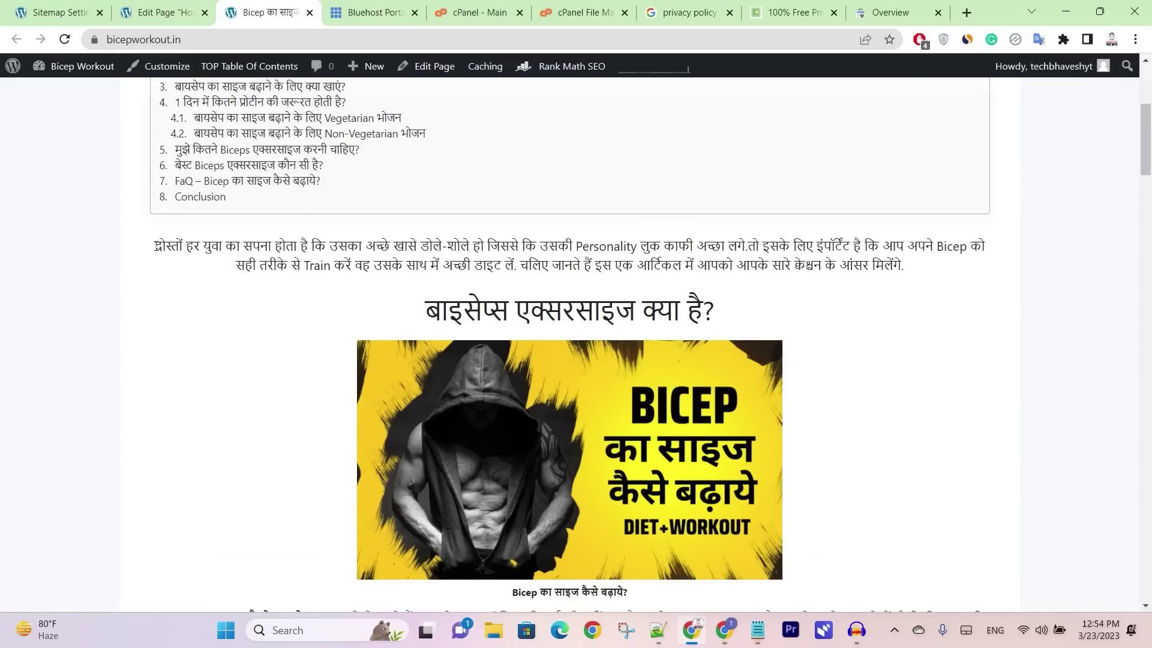
drag(156, 246, 741, 312)
click(741, 312)
scroll(660, 237, down, 5)
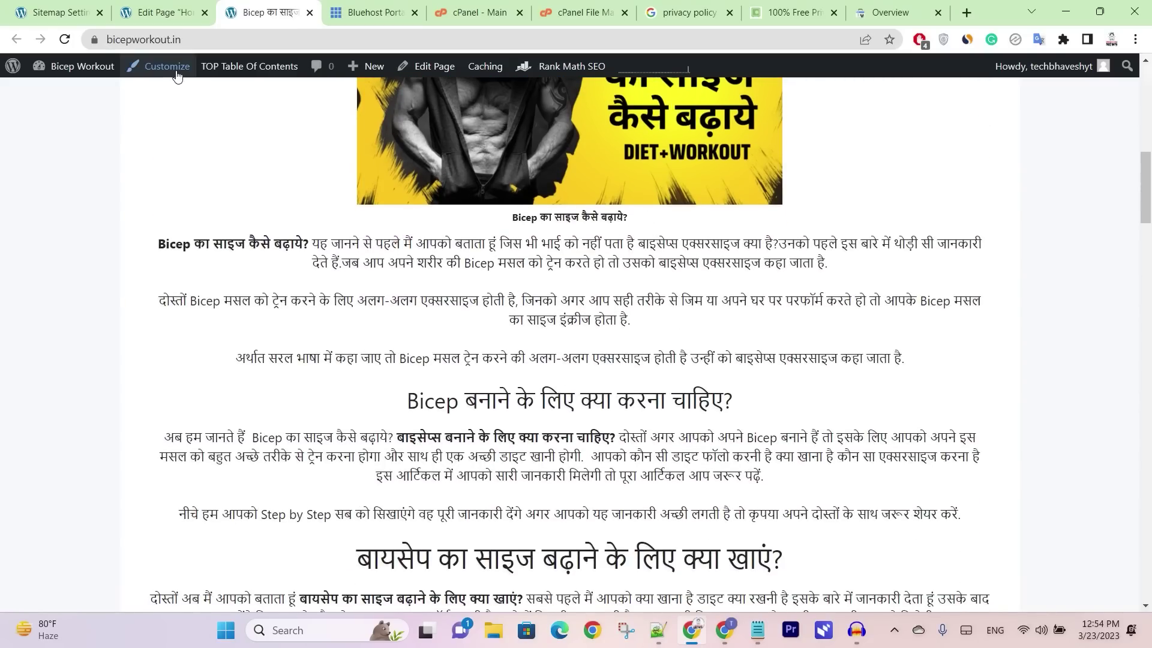
scroll(477, 234, down, 6)
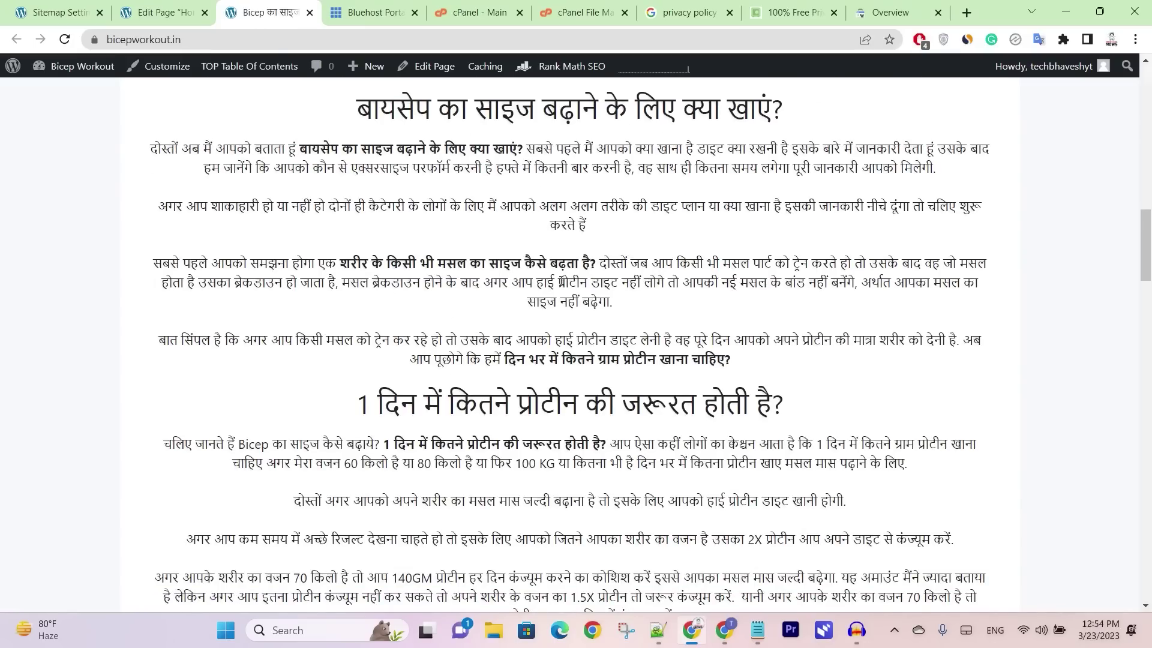
scroll(587, 268, down, 6)
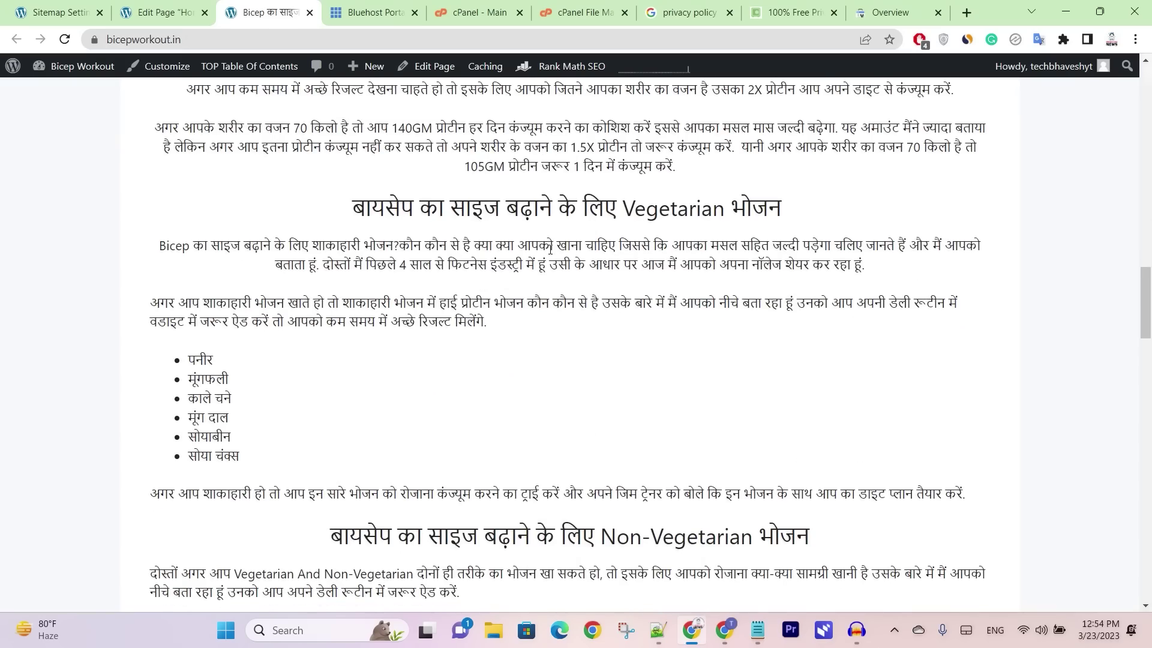
scroll(550, 249, down, 6)
key(Home)
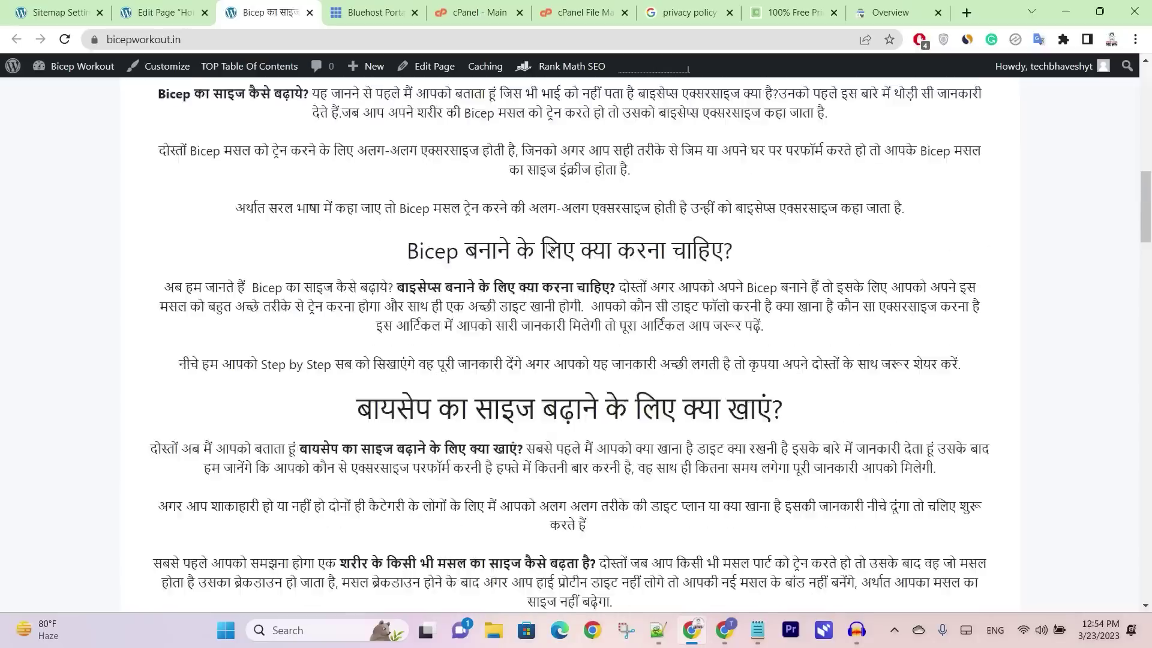
click(189, 36)
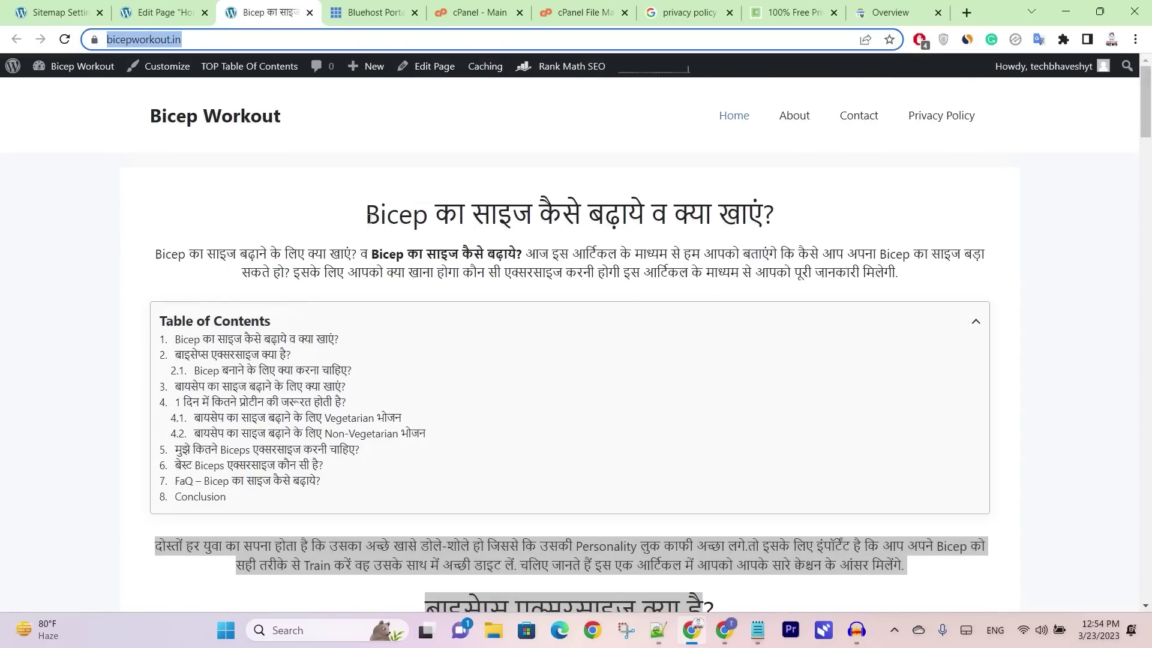
Step: Look over Rank Math's general sitemap settings and open the robots.txt editor in its General Settings
click(57, 12)
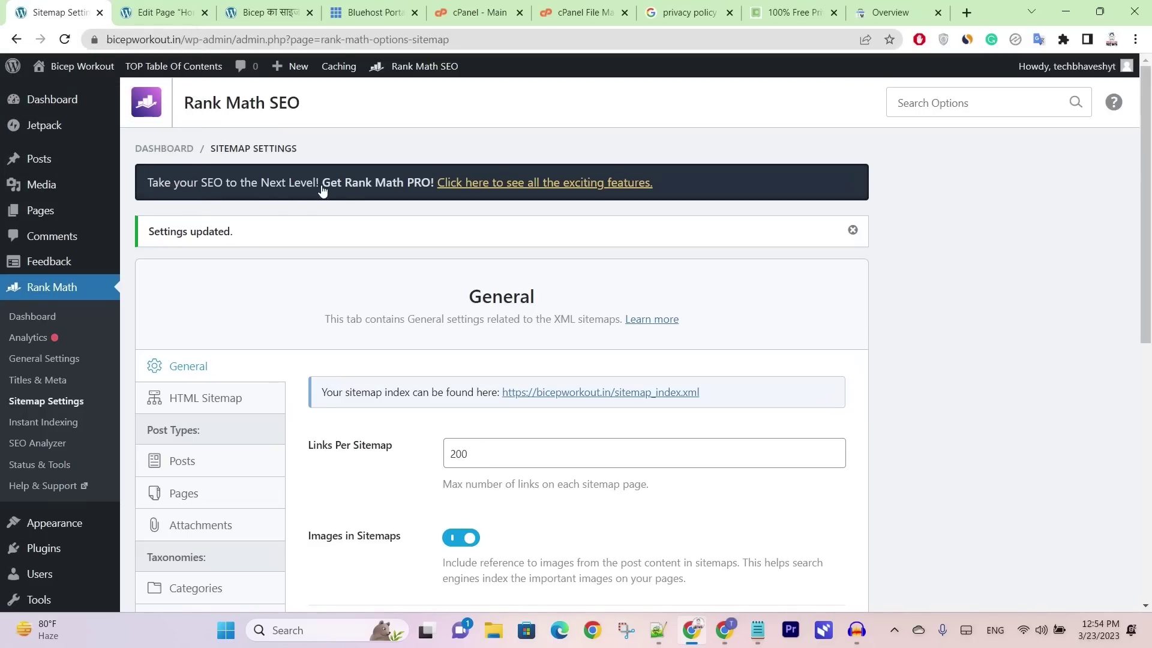
scroll(211, 304, down, 1)
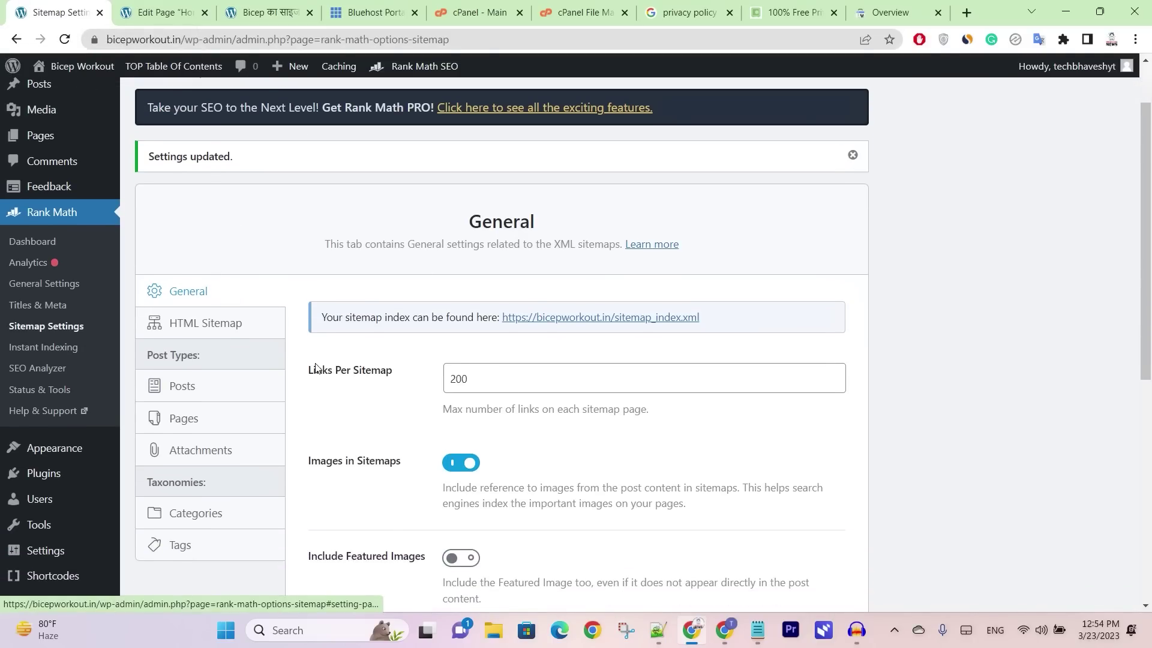
scroll(216, 309, down, 1)
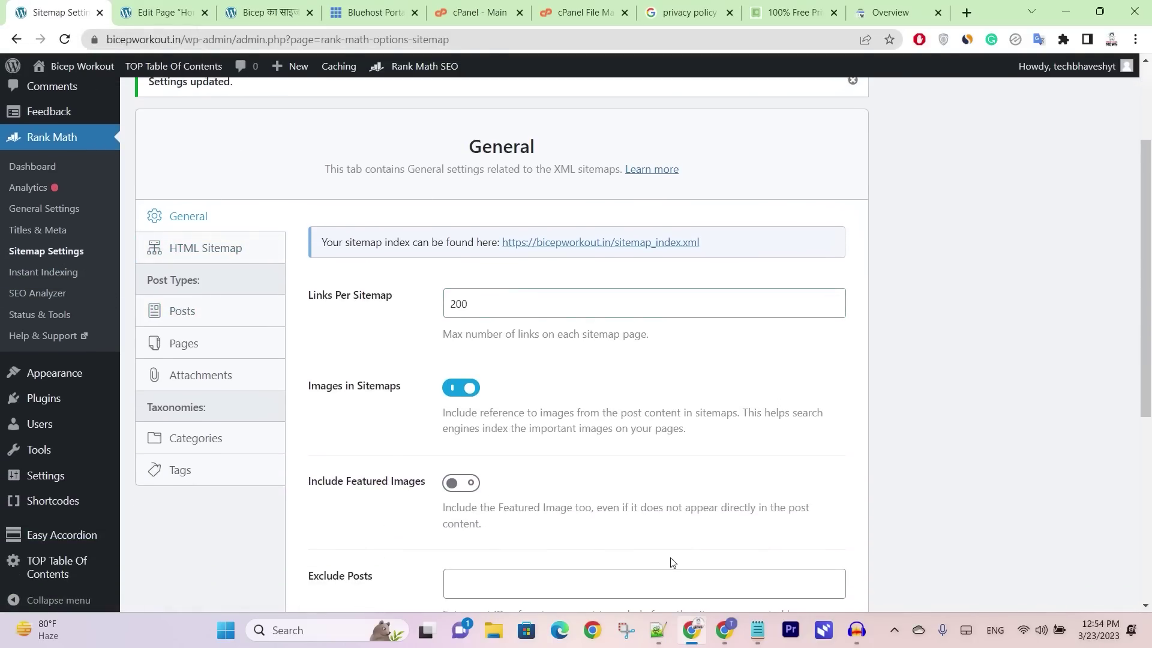
scroll(738, 421, down, 1)
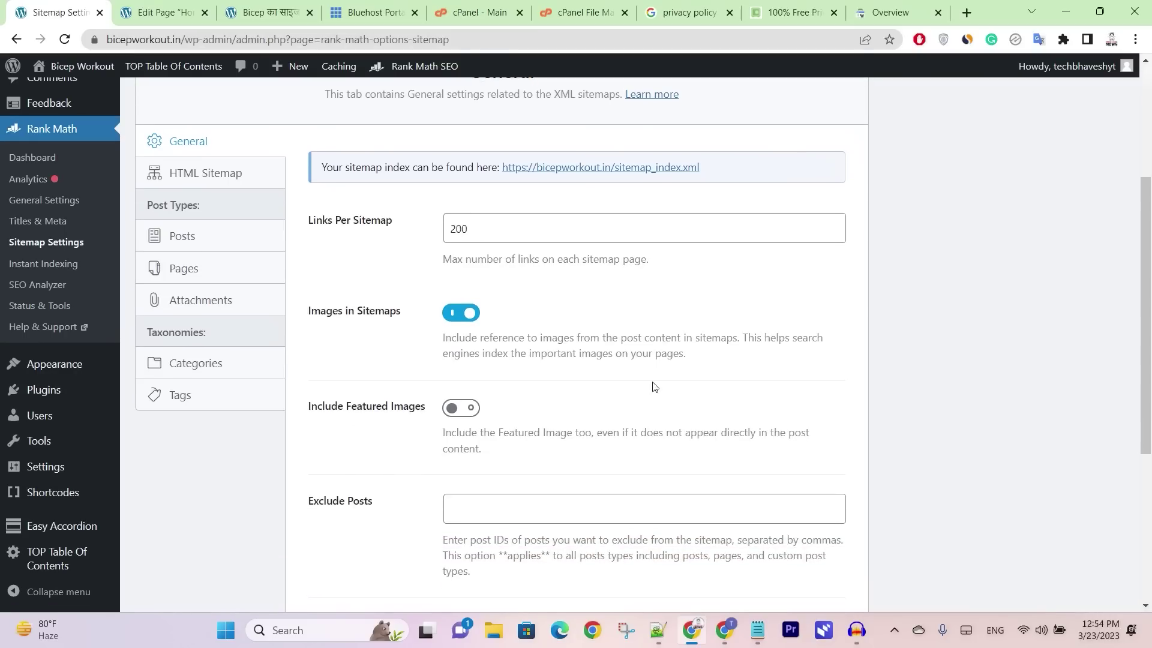
click(41, 200)
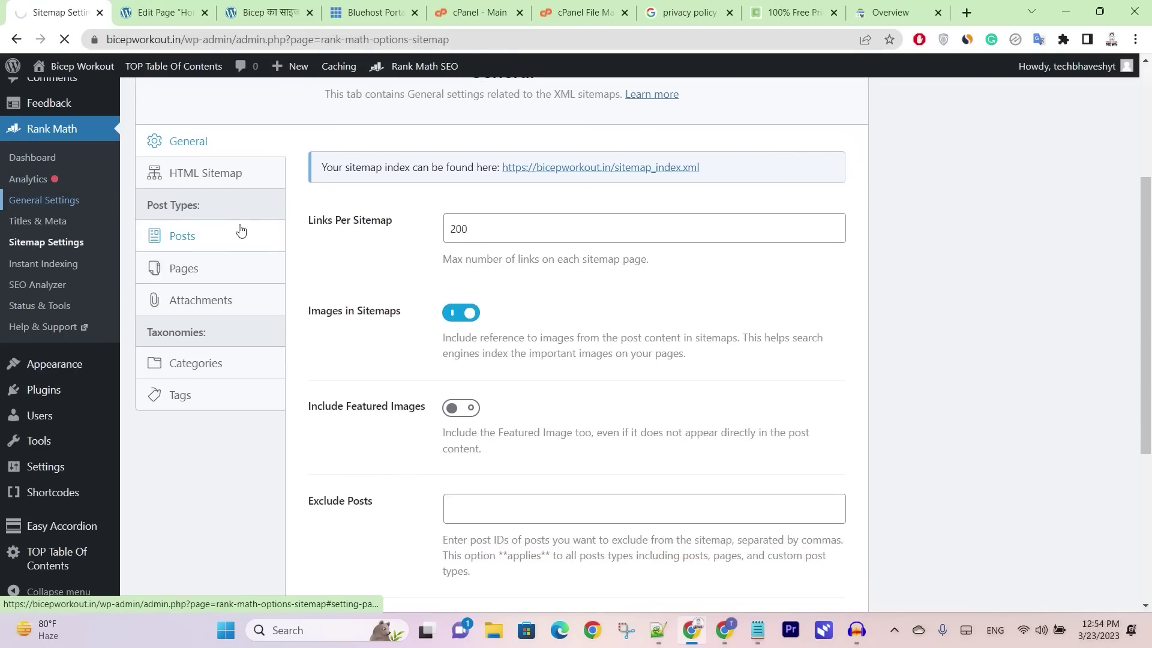
scroll(332, 282, down, 1)
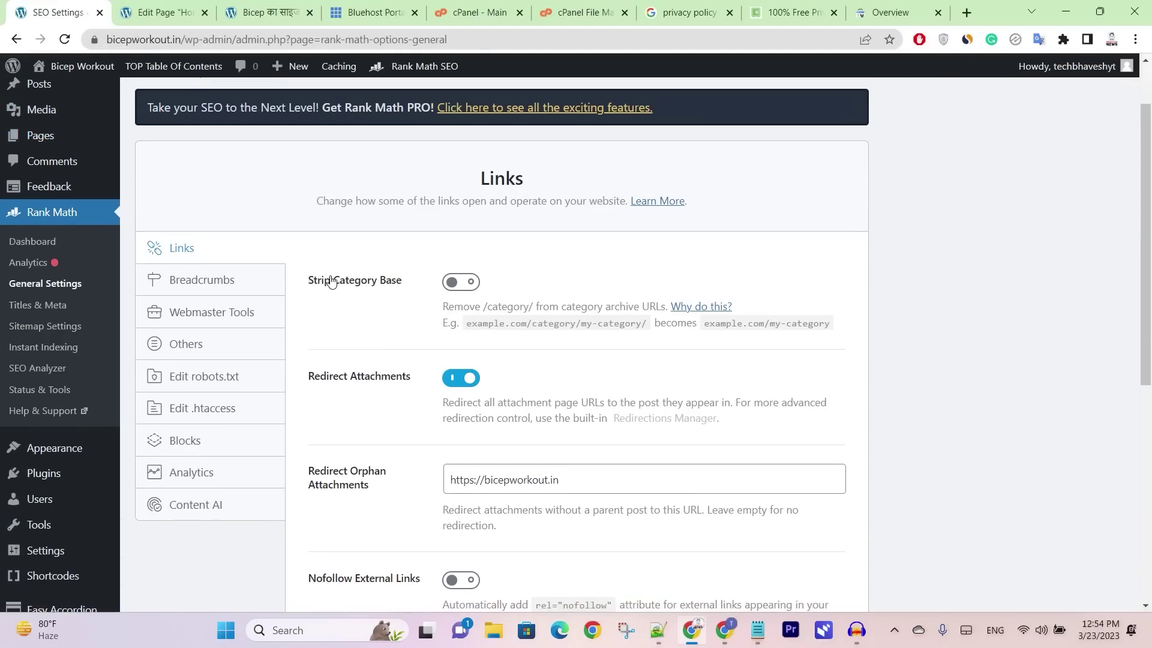
click(178, 378)
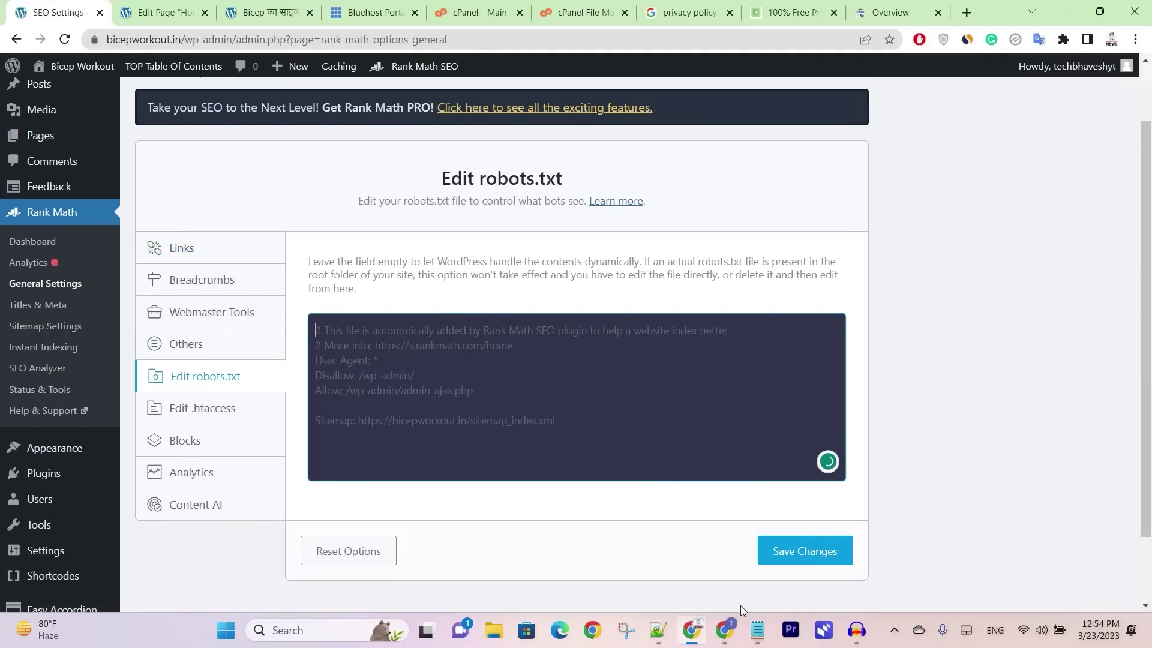
Step: Switch to the YouTube video about 5-post AdSense approval and copy all the Robots.txt rules from its description
click(725, 636)
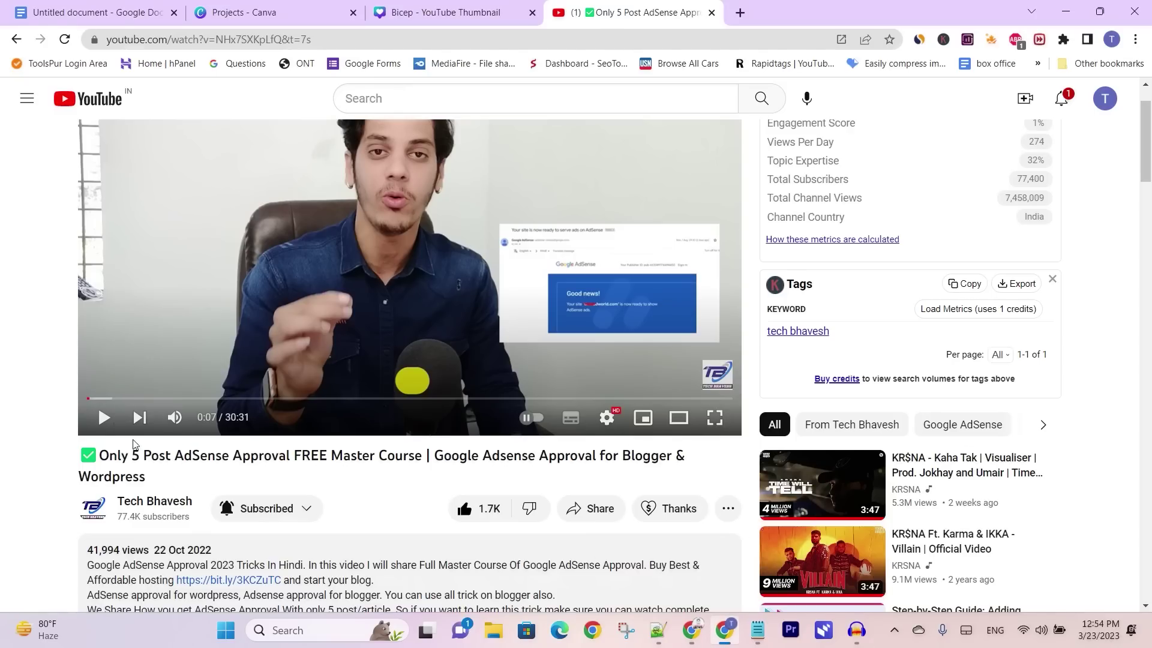
drag(115, 456, 413, 463)
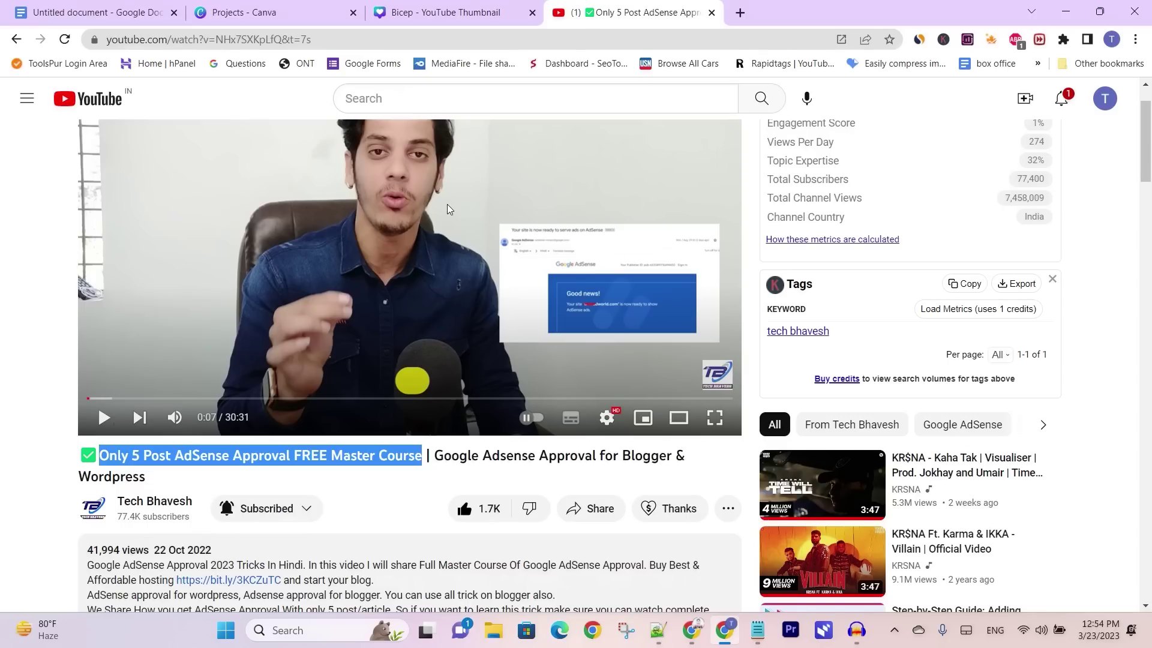
scroll(448, 204, down, 8)
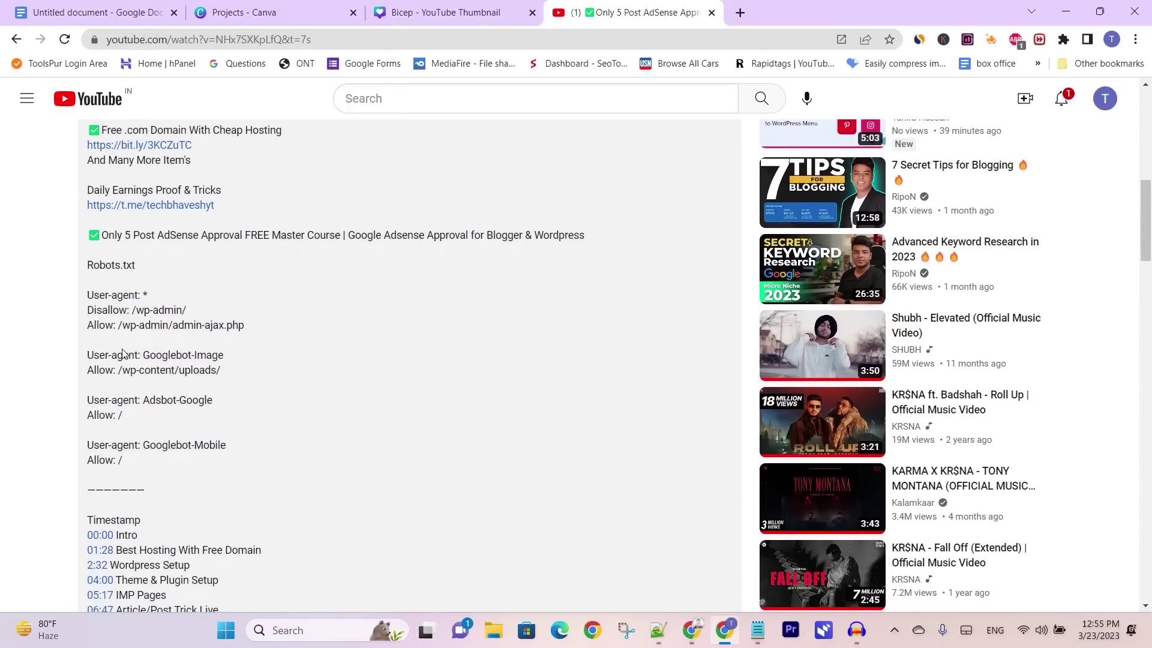
drag(89, 294, 162, 462)
right_click(119, 304)
click(119, 312)
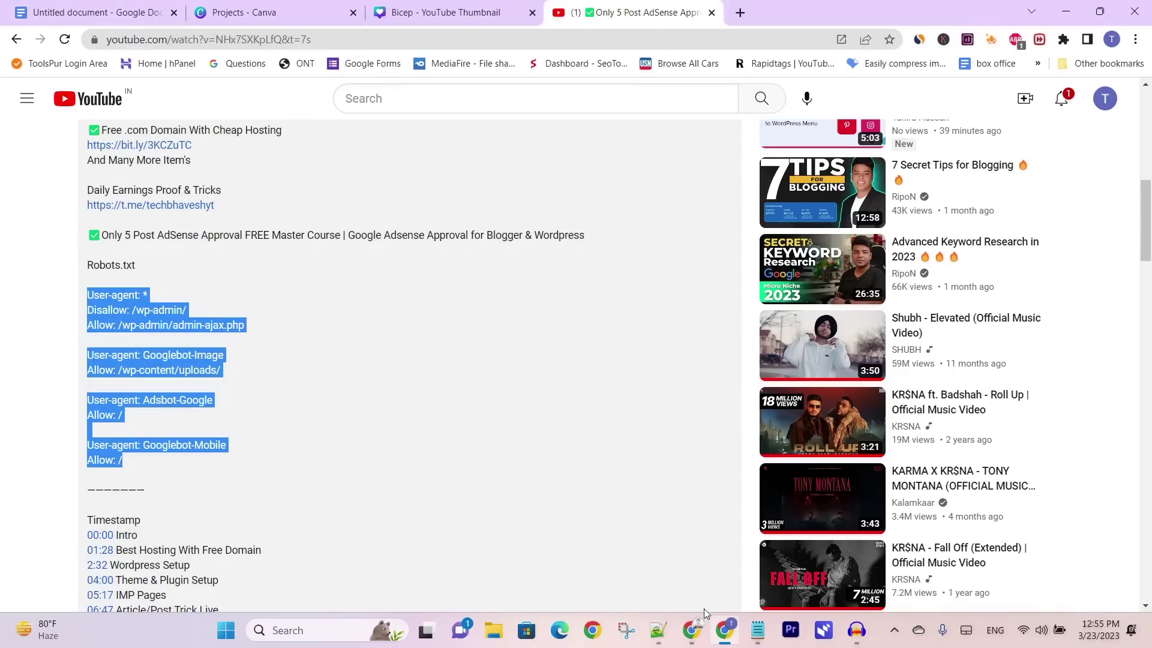
Step: Switch back to WordPress, paste the copied rules as Rank Math's robots.txt content and save the changes
click(691, 630)
click(415, 379)
right_click(407, 375)
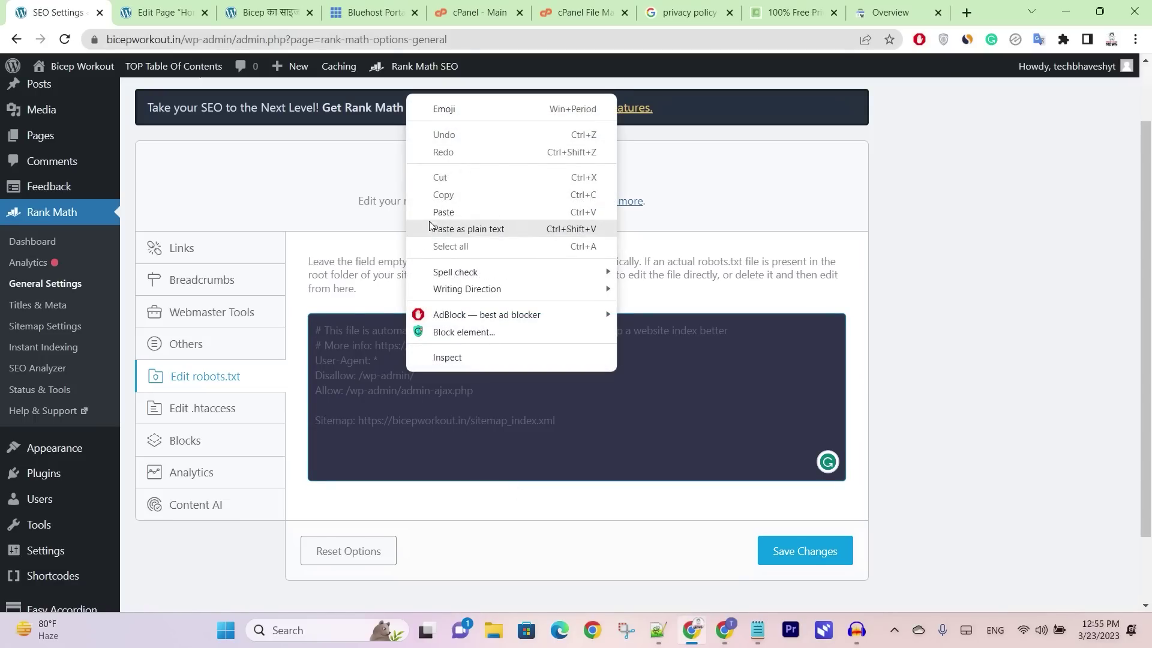
click(438, 208)
click(788, 553)
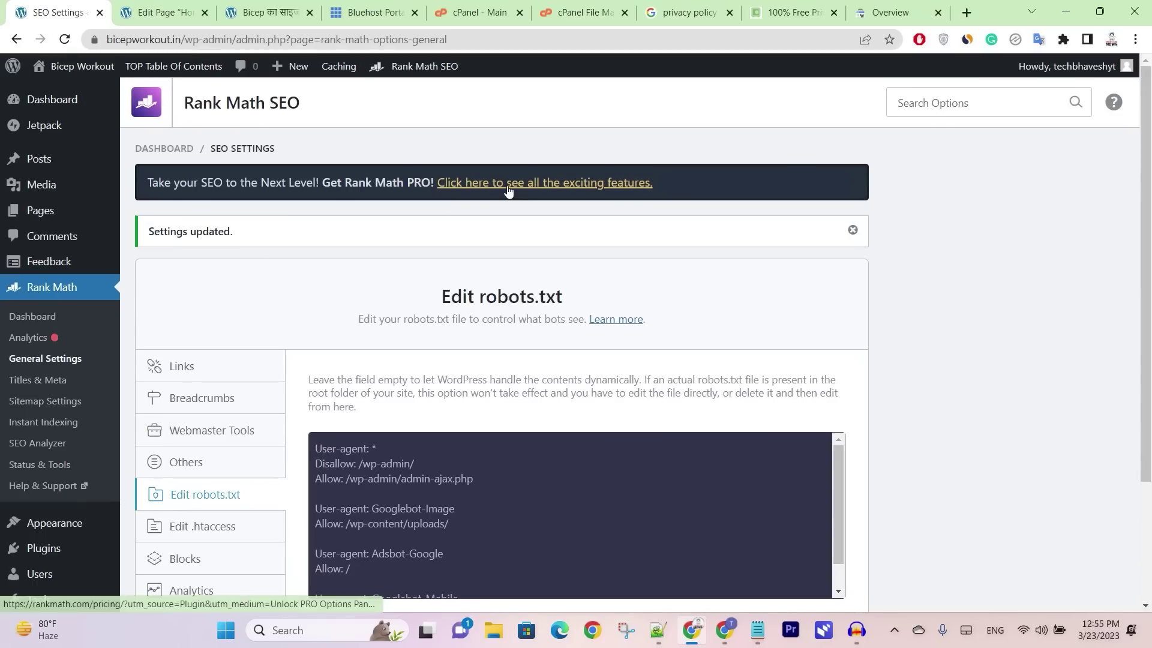
click(869, 7)
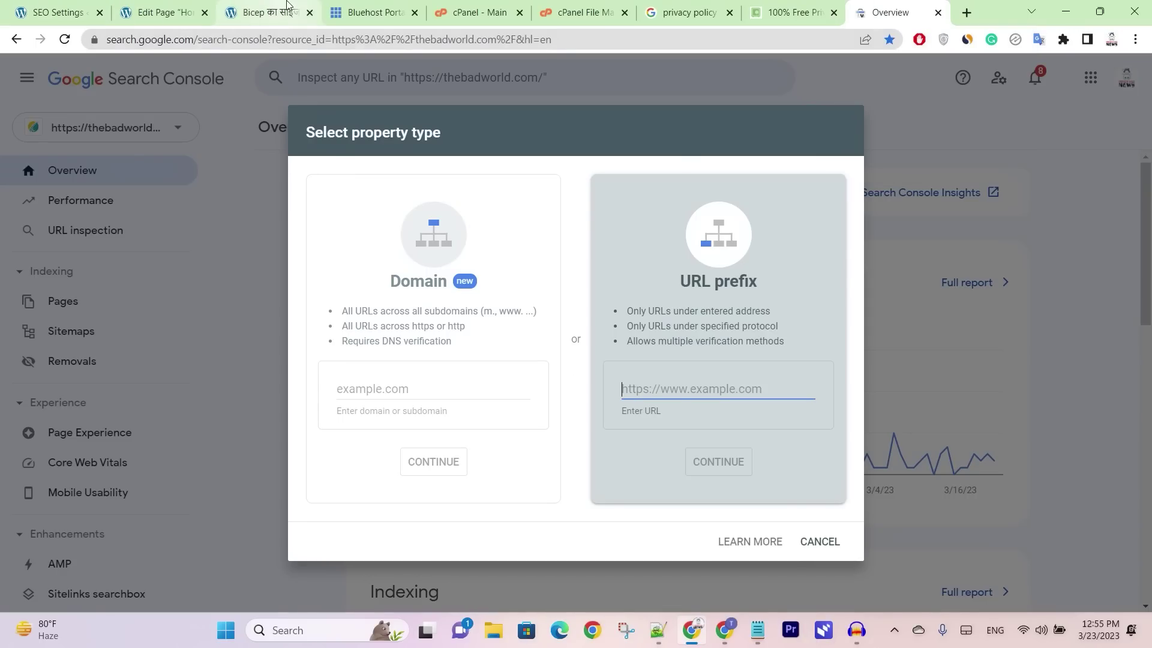
click(269, 12)
click(186, 41)
key(ctrl+c)
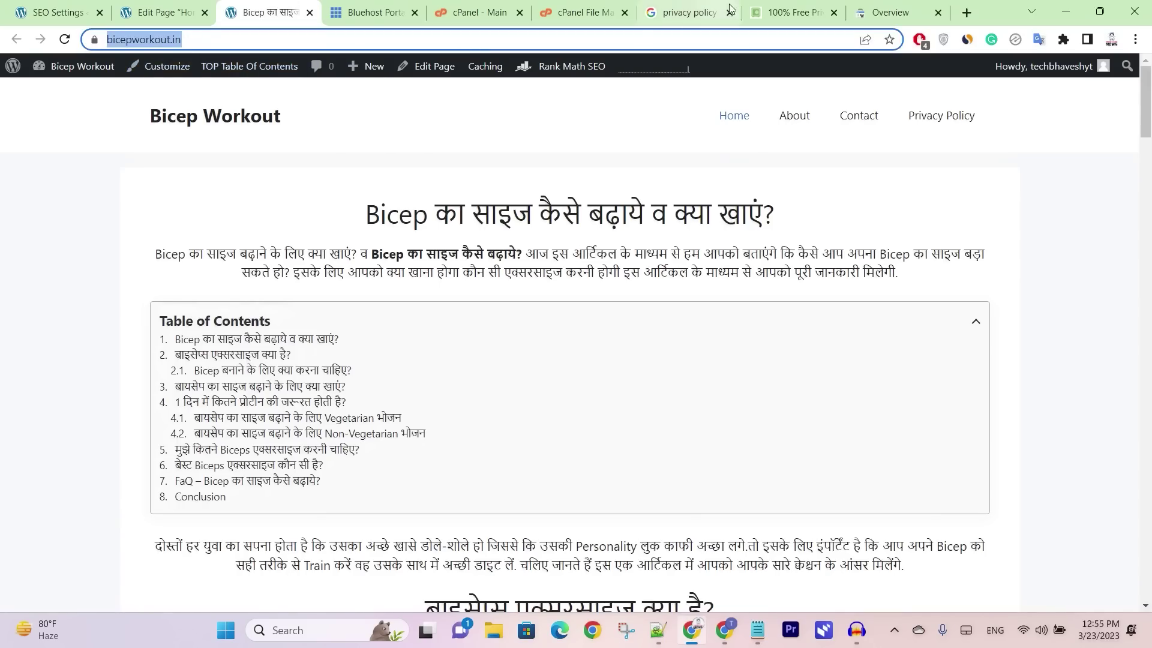
click(890, 12)
key(ctrl+v)
click(715, 463)
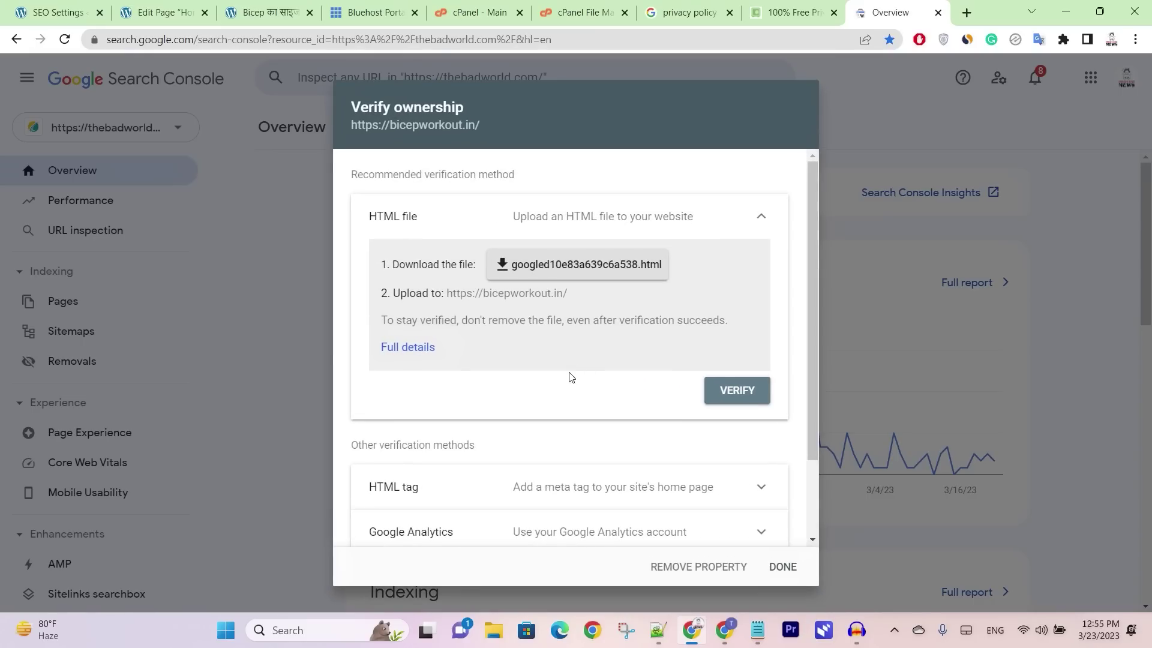
Step: Expand the HTML tag verification method for bicepworkout.in and copy its google-site-verification meta tag
scroll(564, 384, down, 2)
click(513, 391)
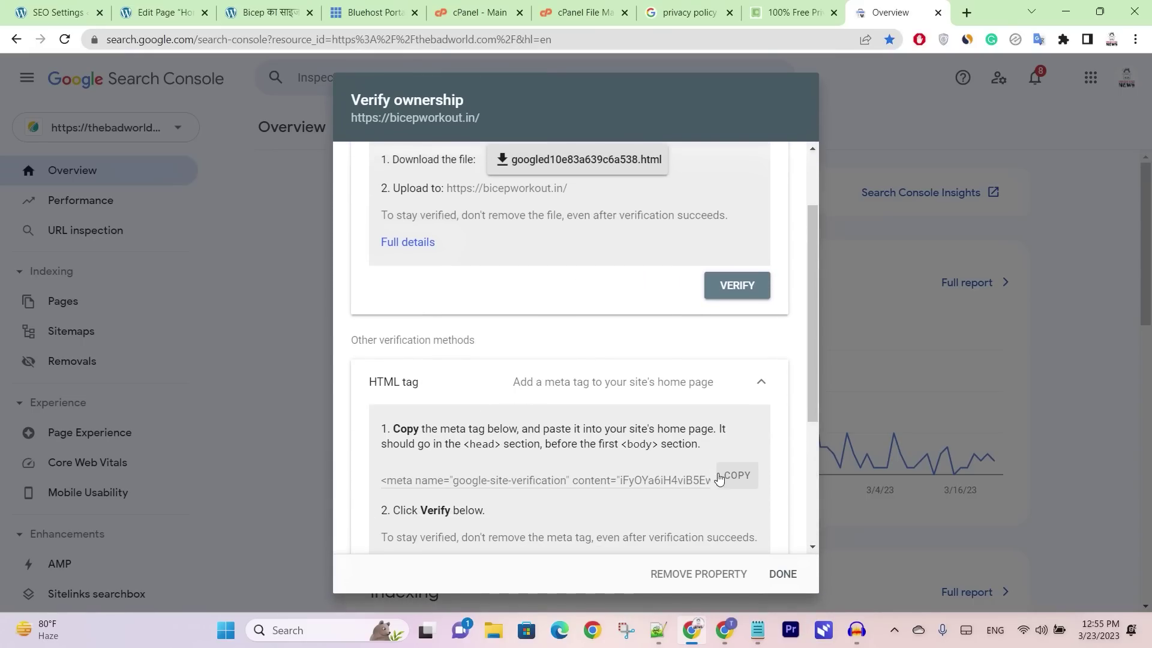
click(734, 478)
Step: Switch back to WordPress and open the GeneratePress theme's header.php in the Theme File Editor, accepting the direct-editing warning
click(74, 13)
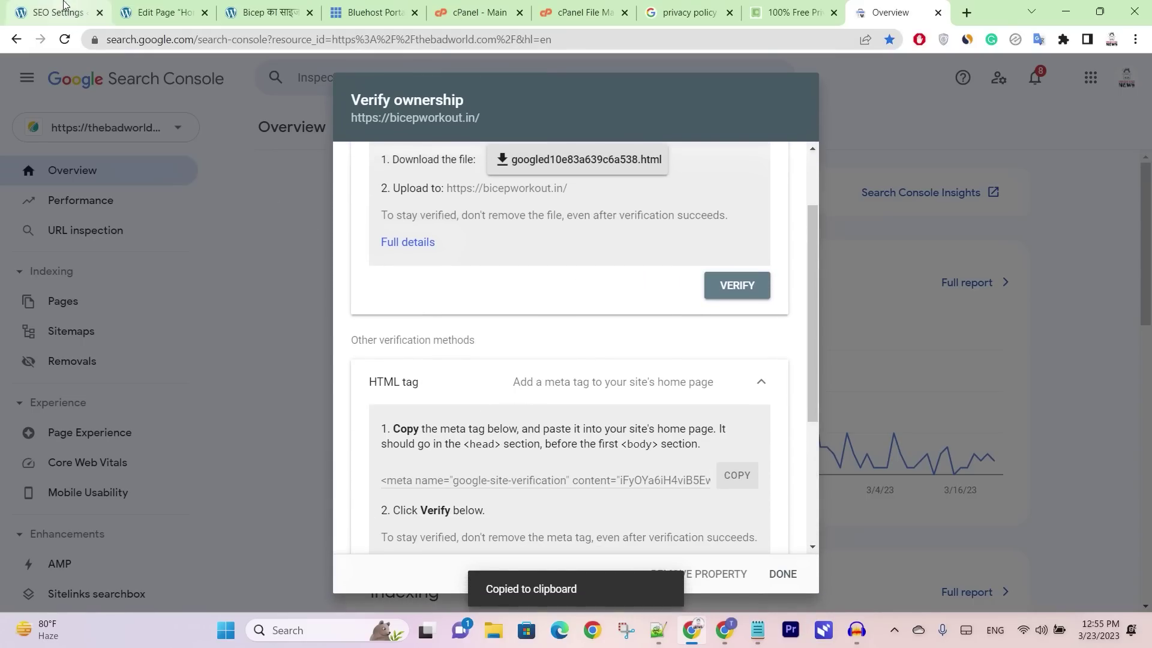
scroll(84, 240, down, 1)
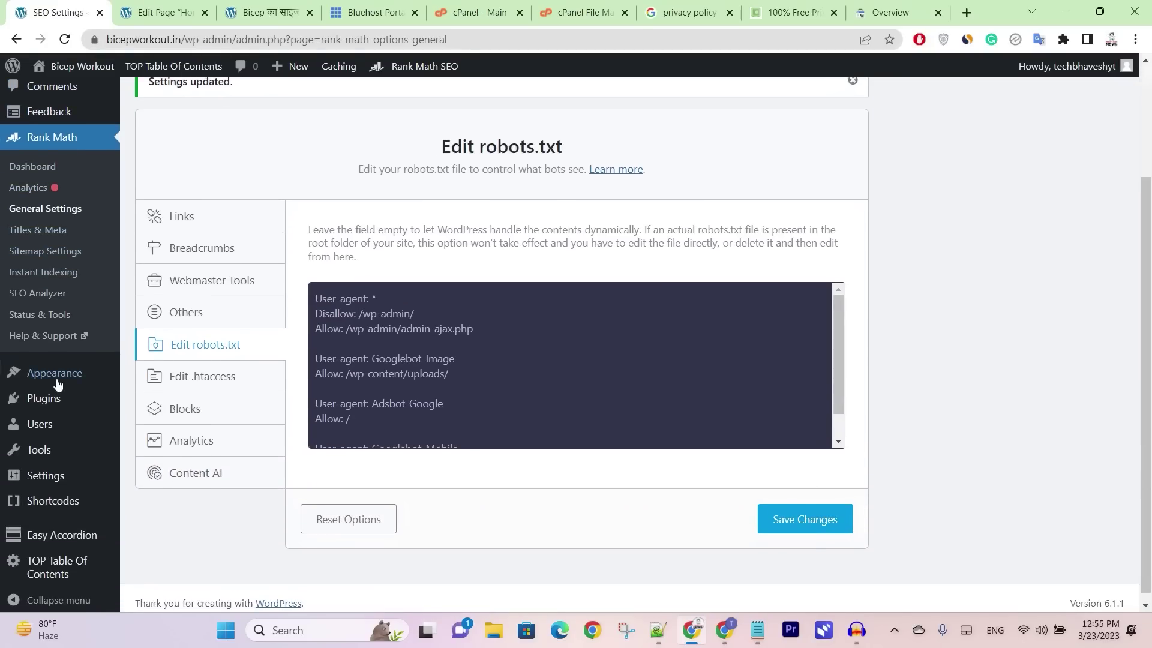
mouse_move(55, 377)
click(162, 376)
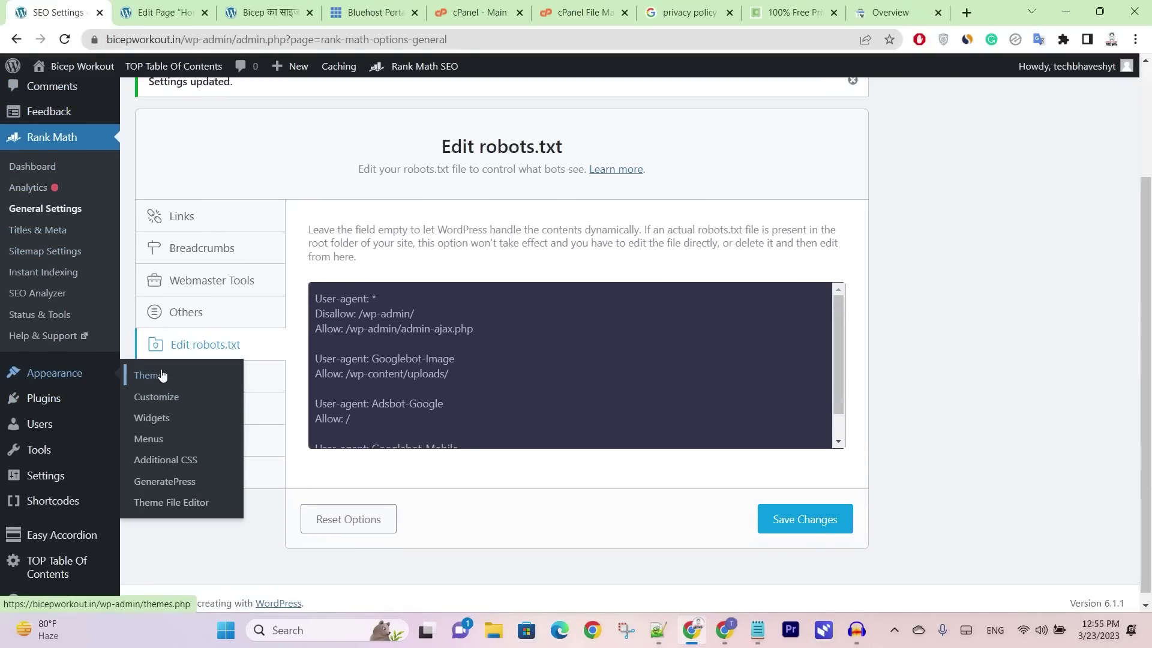
click(165, 505)
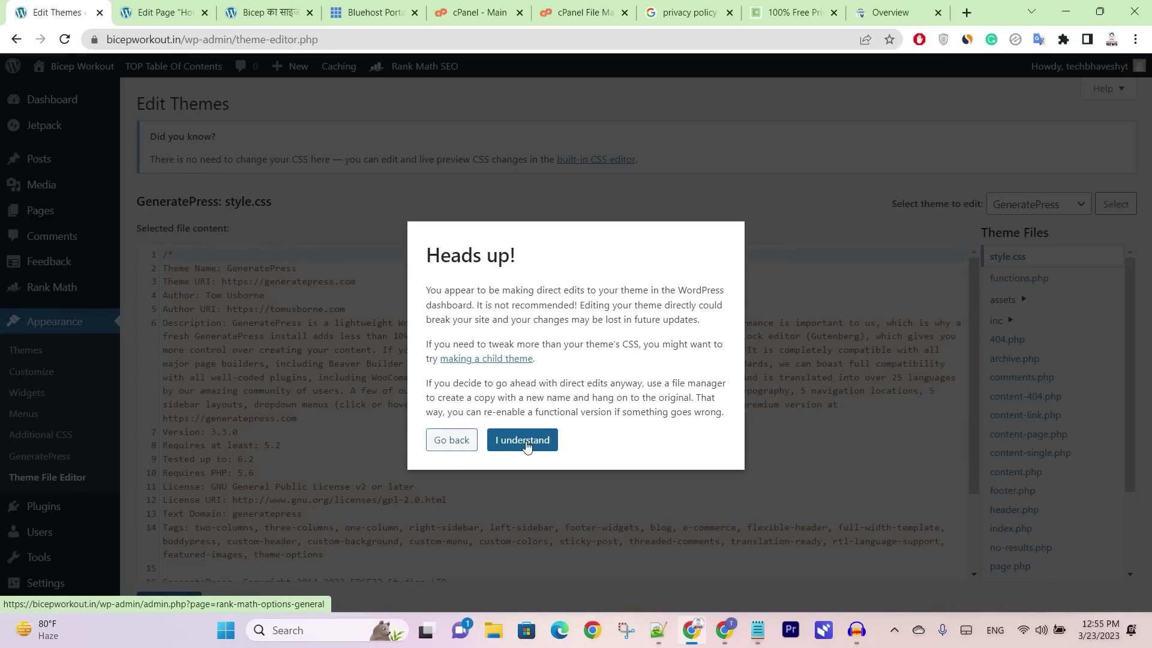
click(524, 442)
scroll(1029, 342, down, 3)
click(1001, 435)
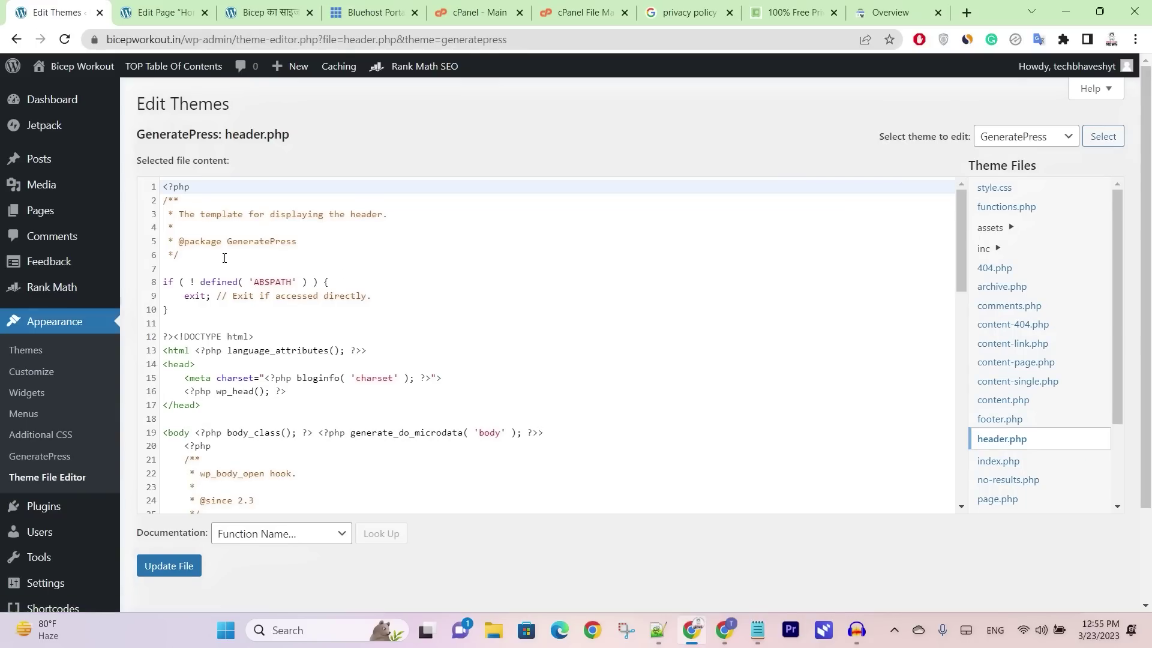
Step: Paste the Google site verification meta tag on a new line directly below the opening <head> tag and update header.php
click(201, 364)
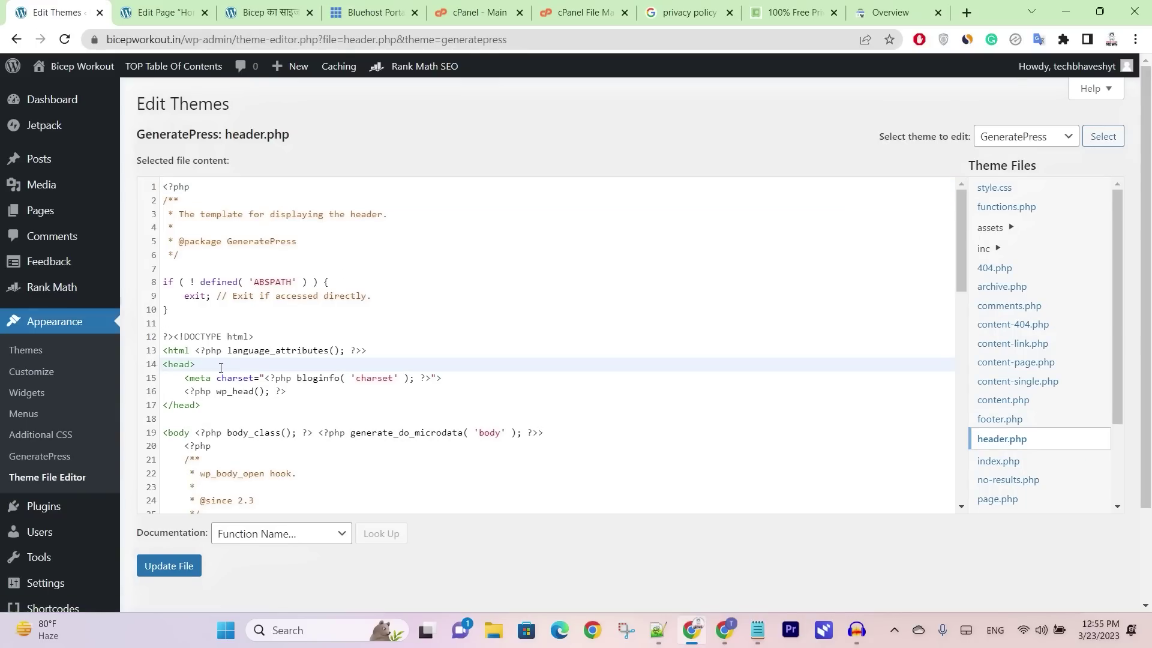
key(Return)
key(ctrl+v)
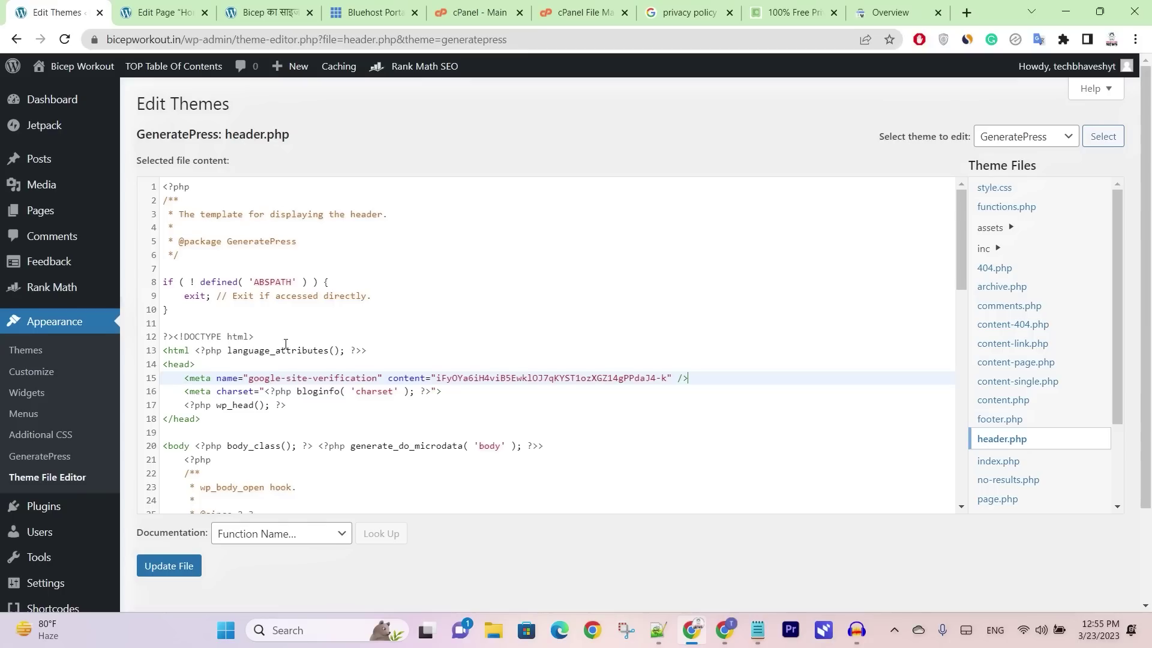
click(169, 565)
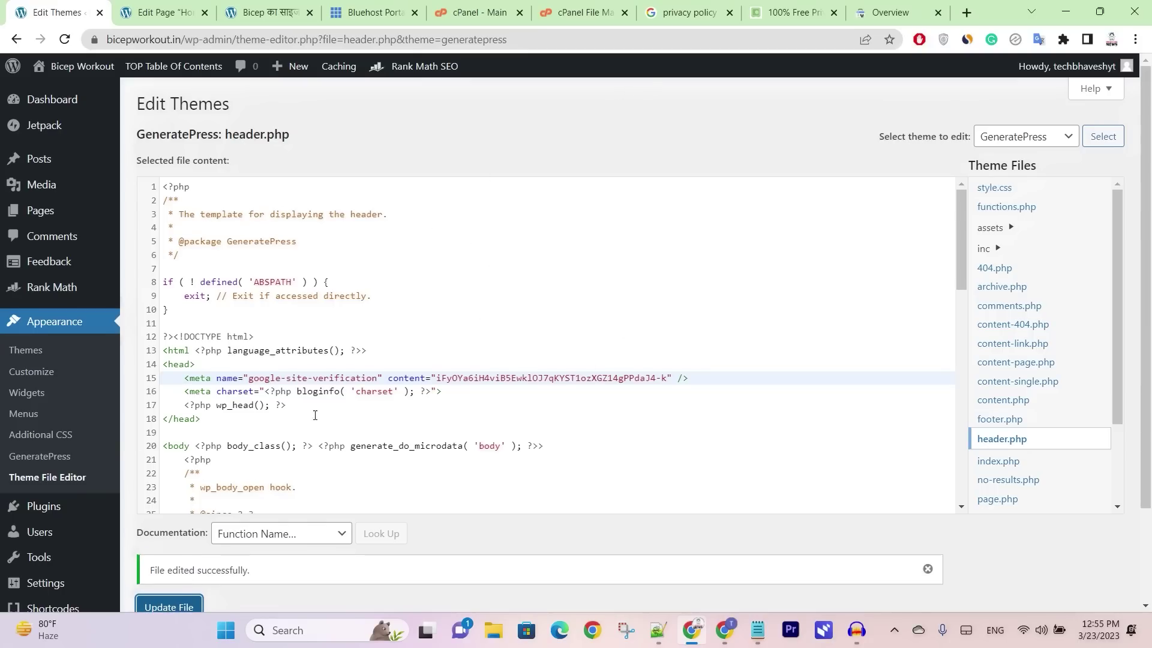
Step: Switch back to Search Console, verify ownership of bicepworkout.in by the HTML tag method and go to the property
click(882, 14)
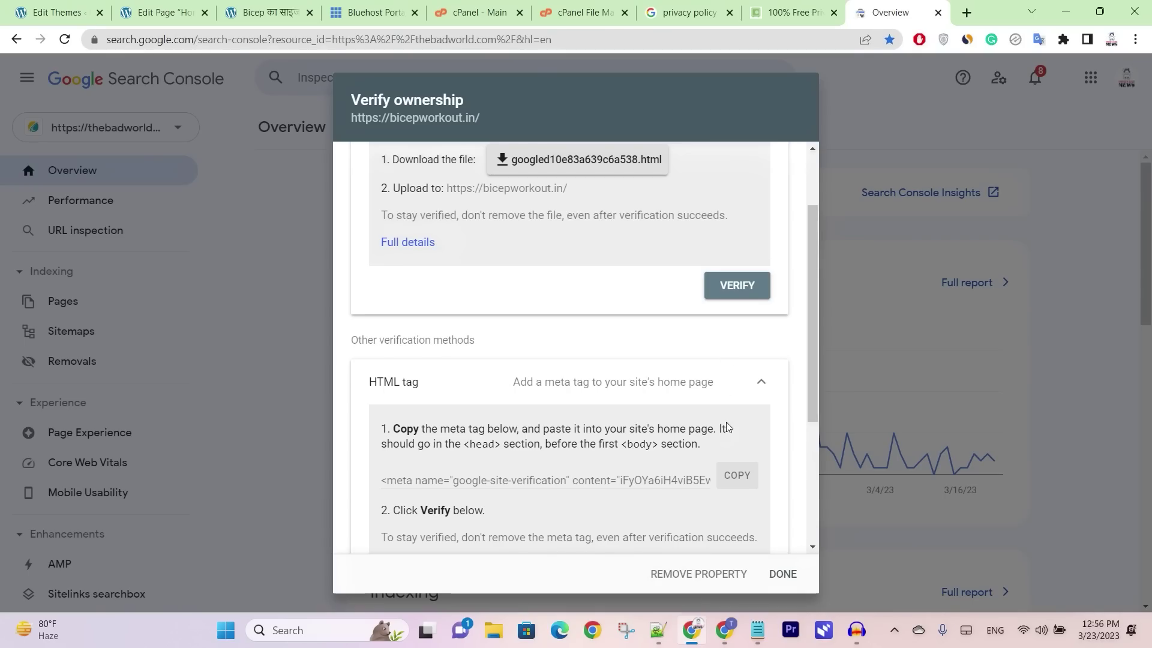
scroll(742, 404, down, 3)
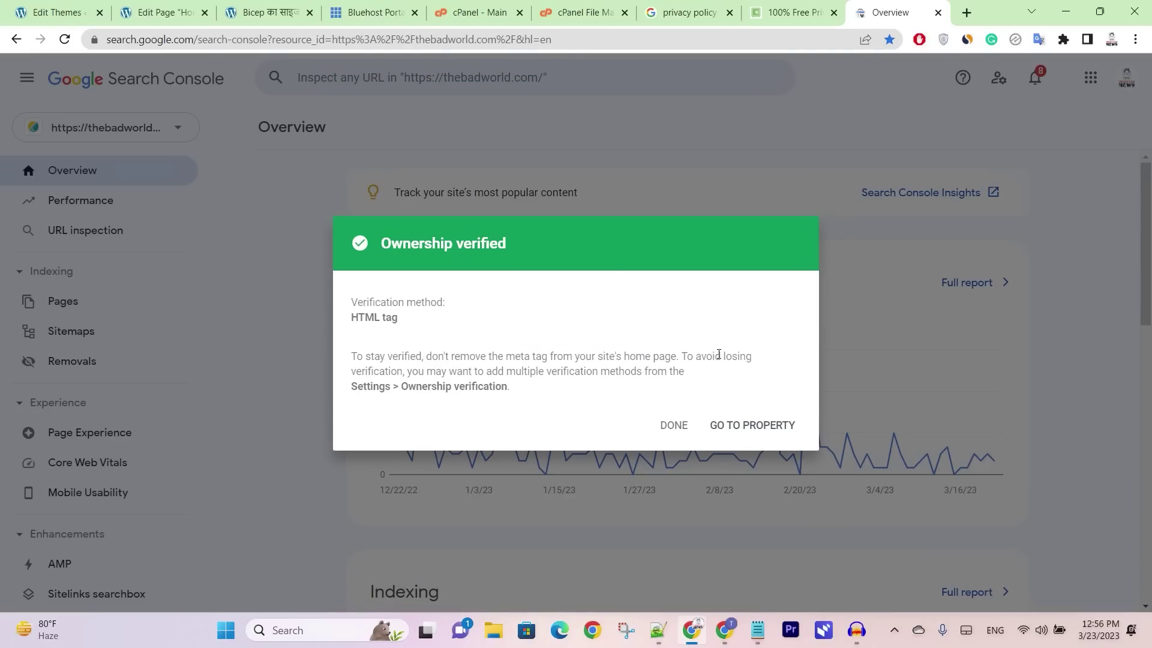
click(753, 423)
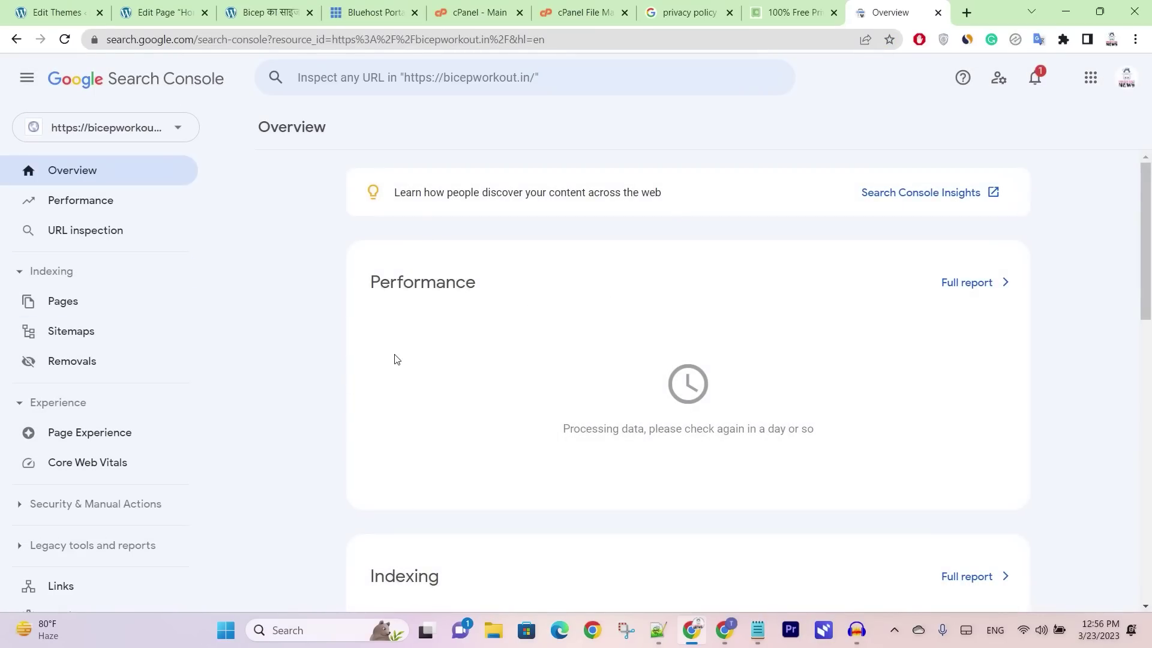
Step: Submit sitemap_index.xml as a new sitemap for the property, copying its name from Rank Math's Sitemap Settings
click(81, 331)
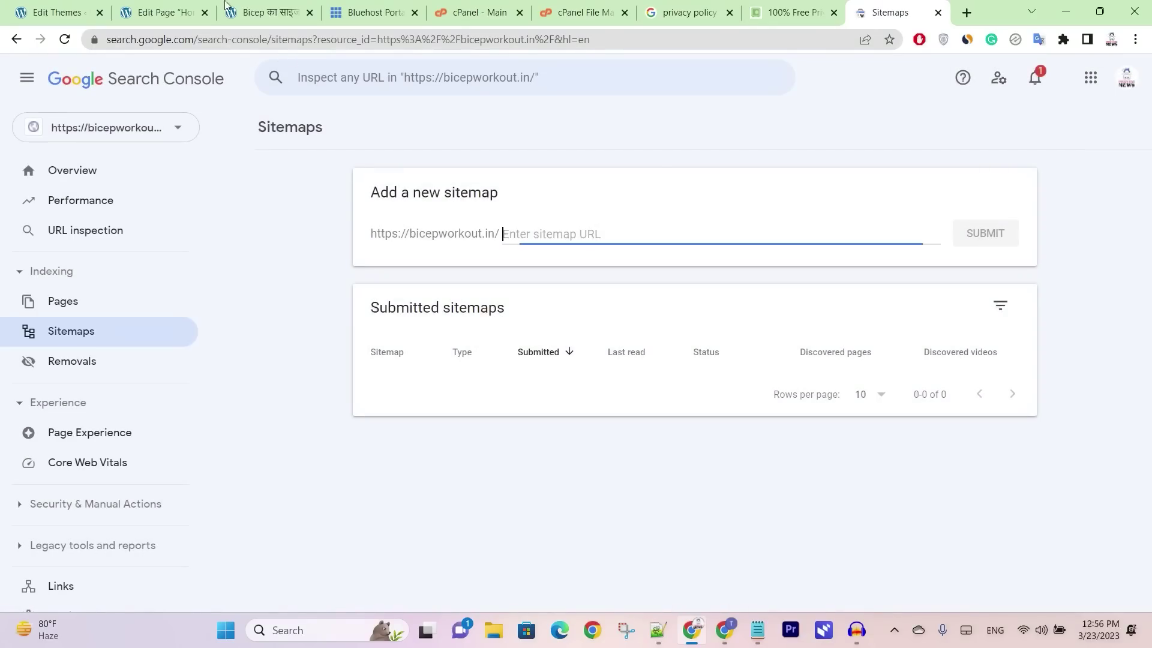
click(73, 5)
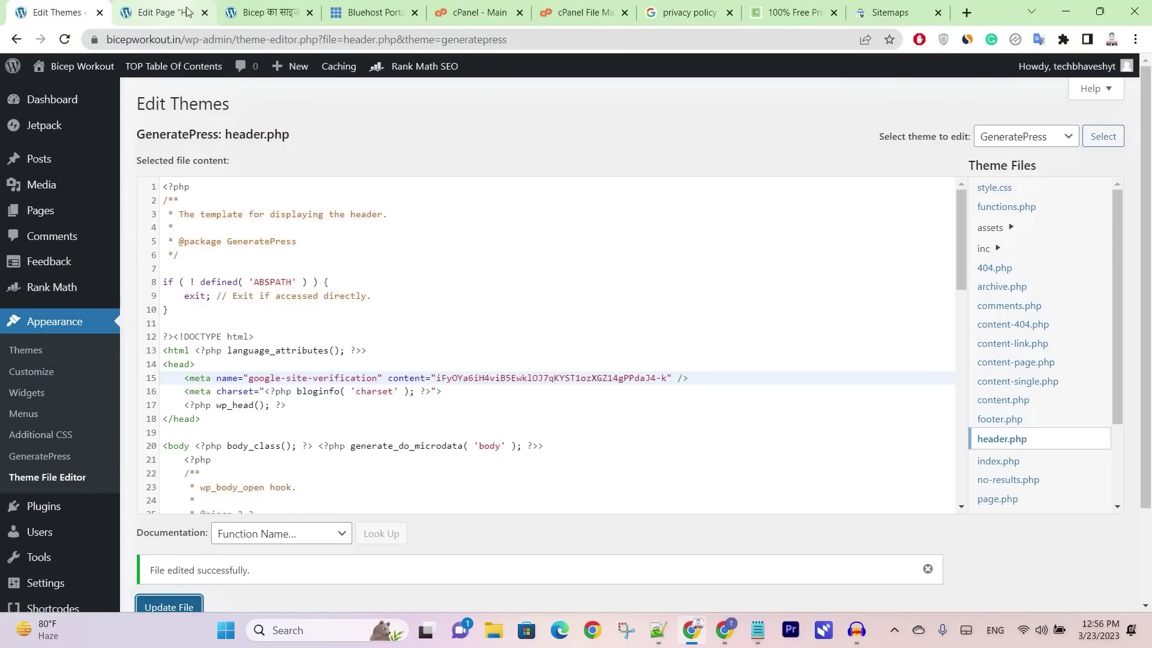
mouse_move(53, 289)
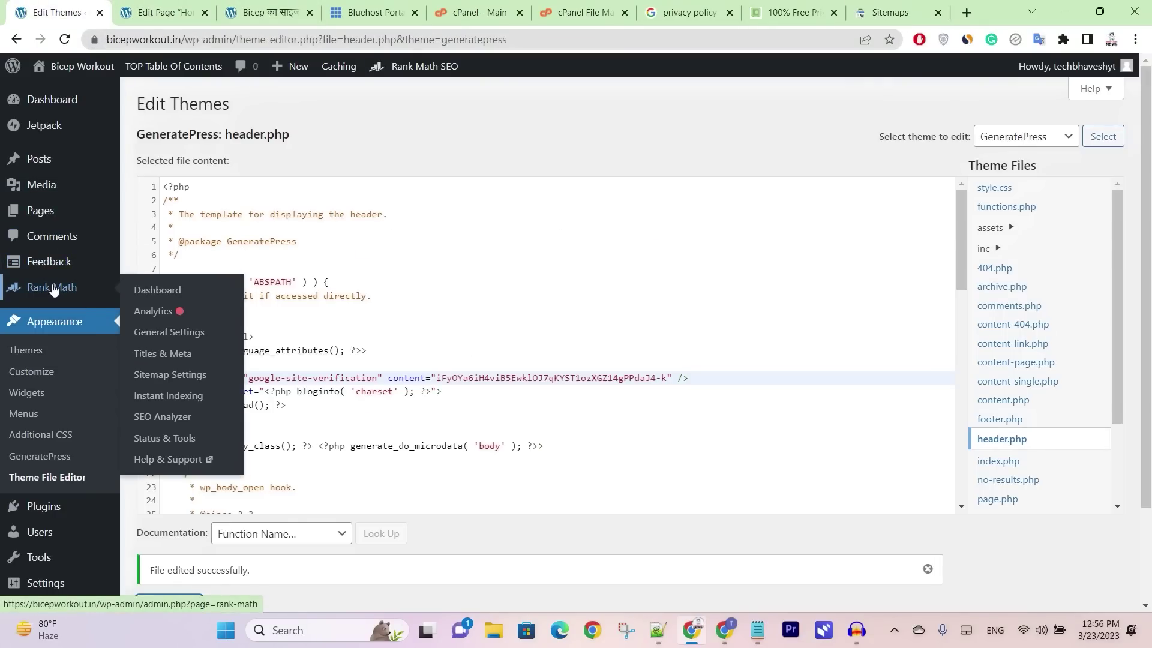
click(162, 383)
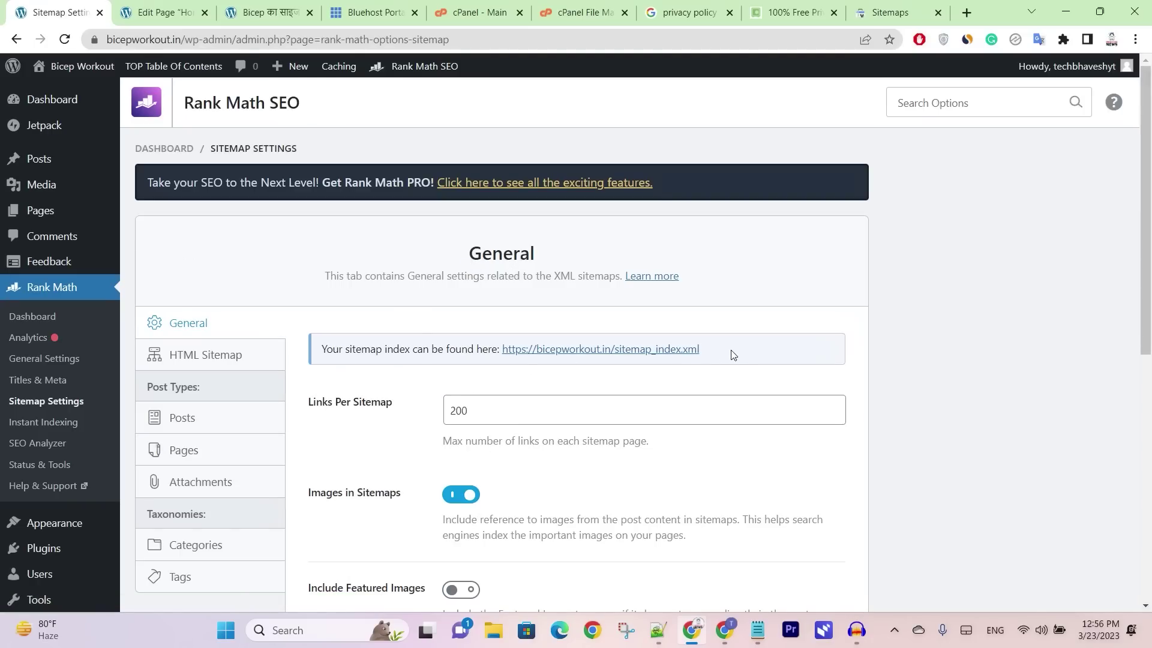
drag(699, 359, 635, 356)
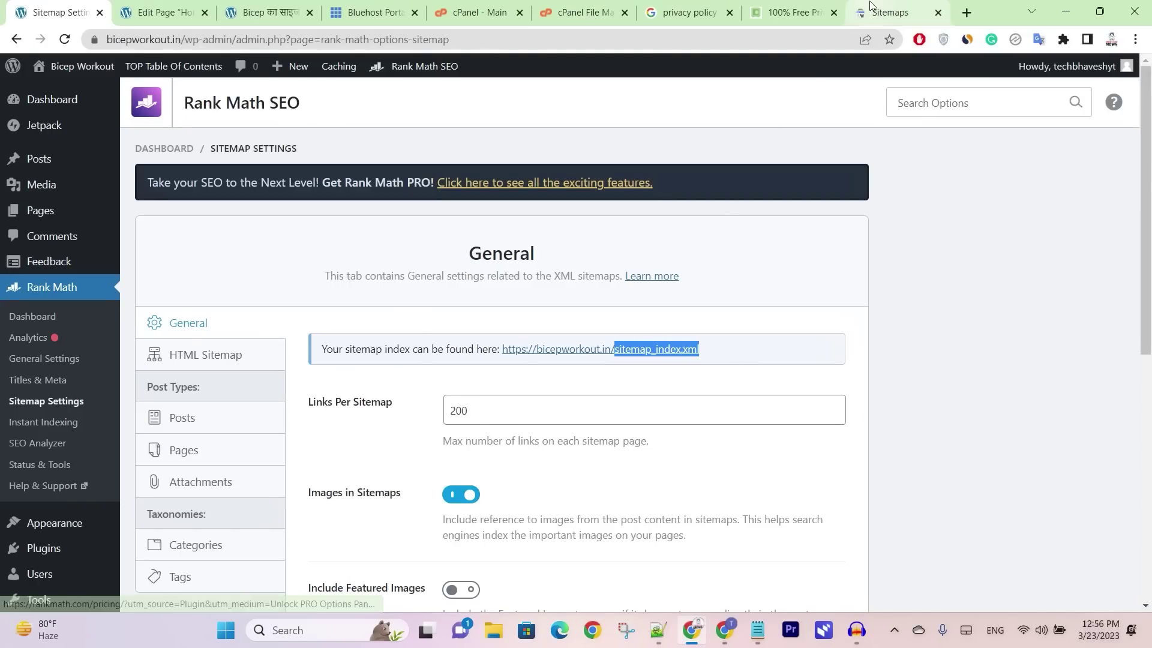
key(ctrl+9)
key(ctrl+v)
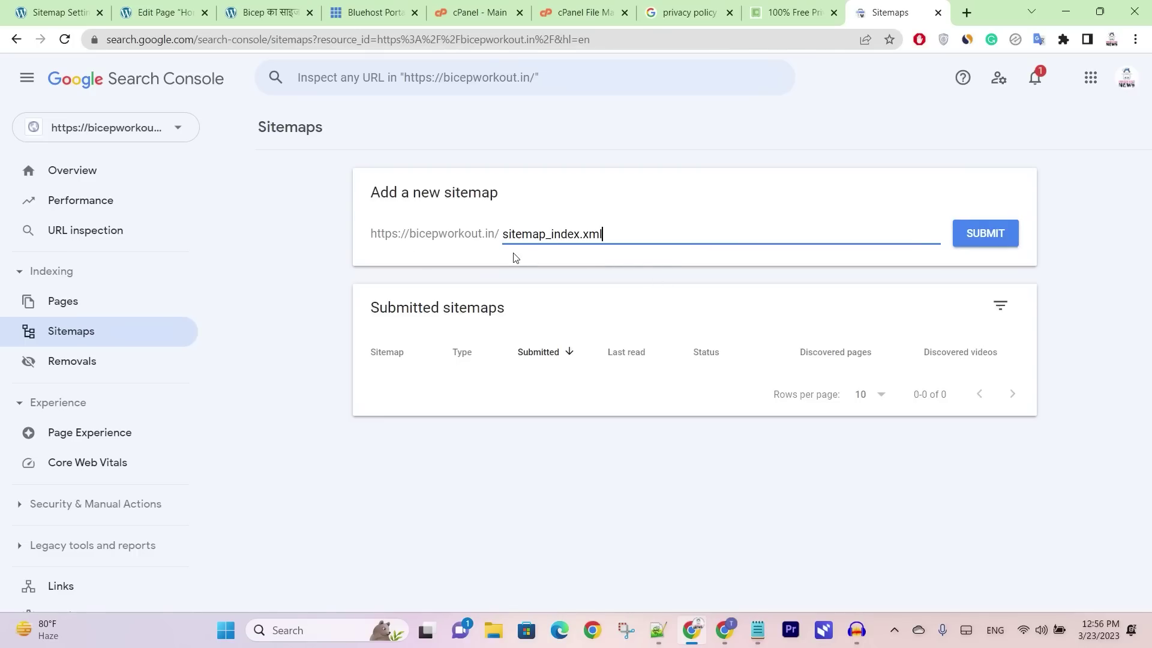
click(982, 236)
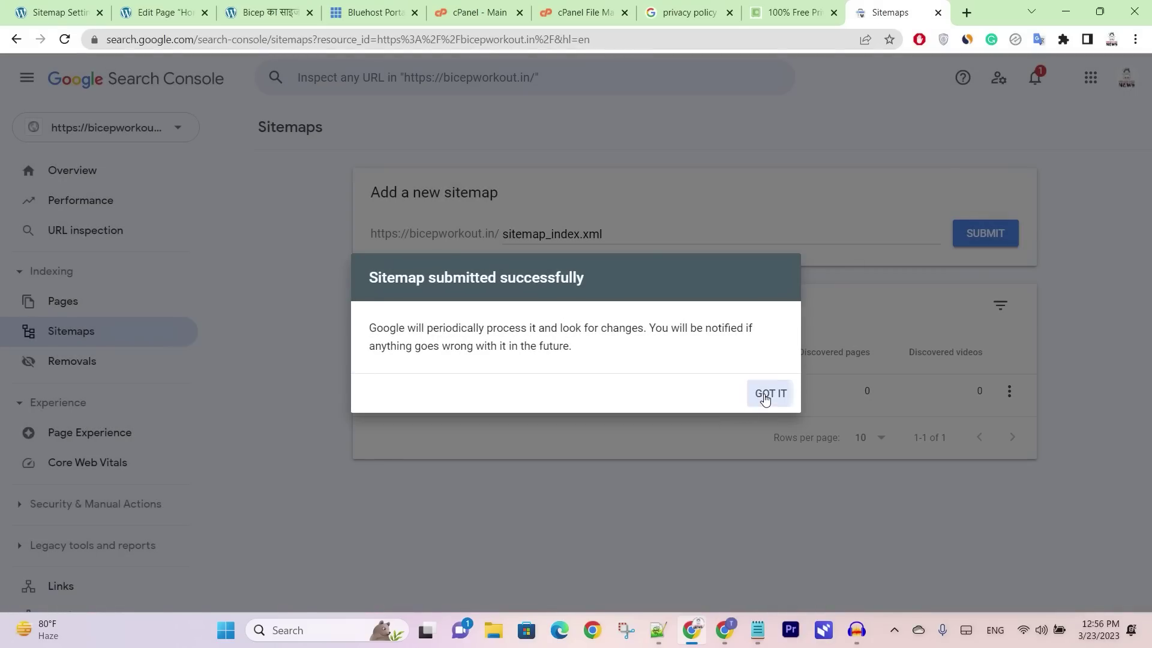
click(765, 396)
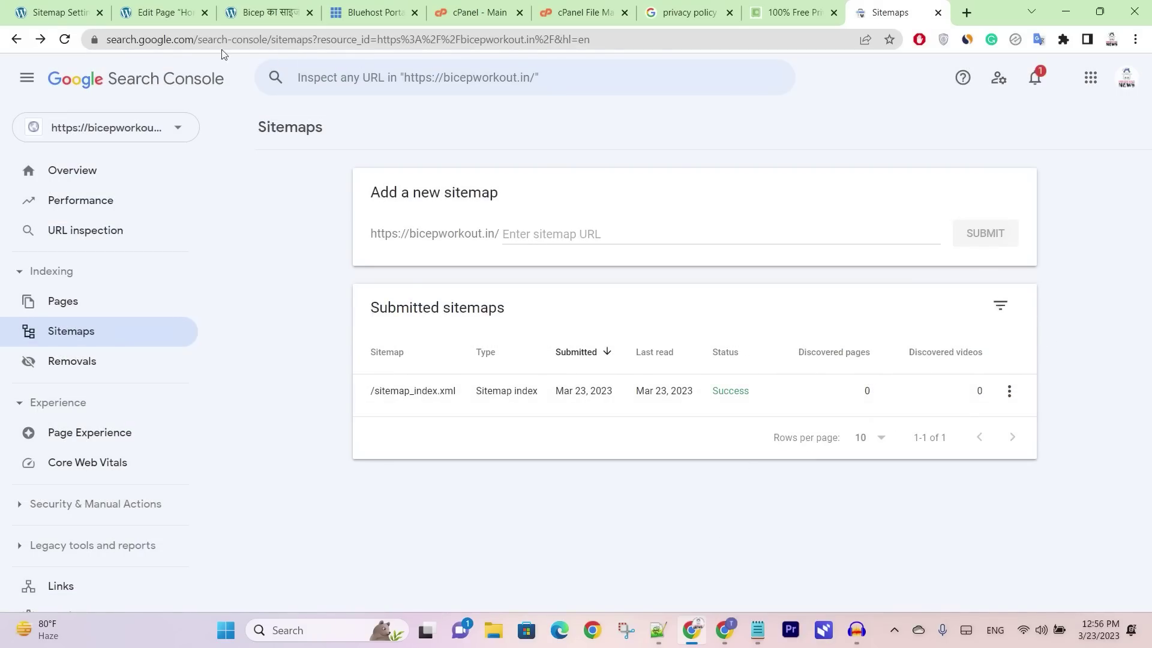
Step: Review Rank Math's sitemap settings for Pages and the details of the submitted sitemap_index.xml in Search Console
click(64, 39)
click(81, 10)
click(191, 455)
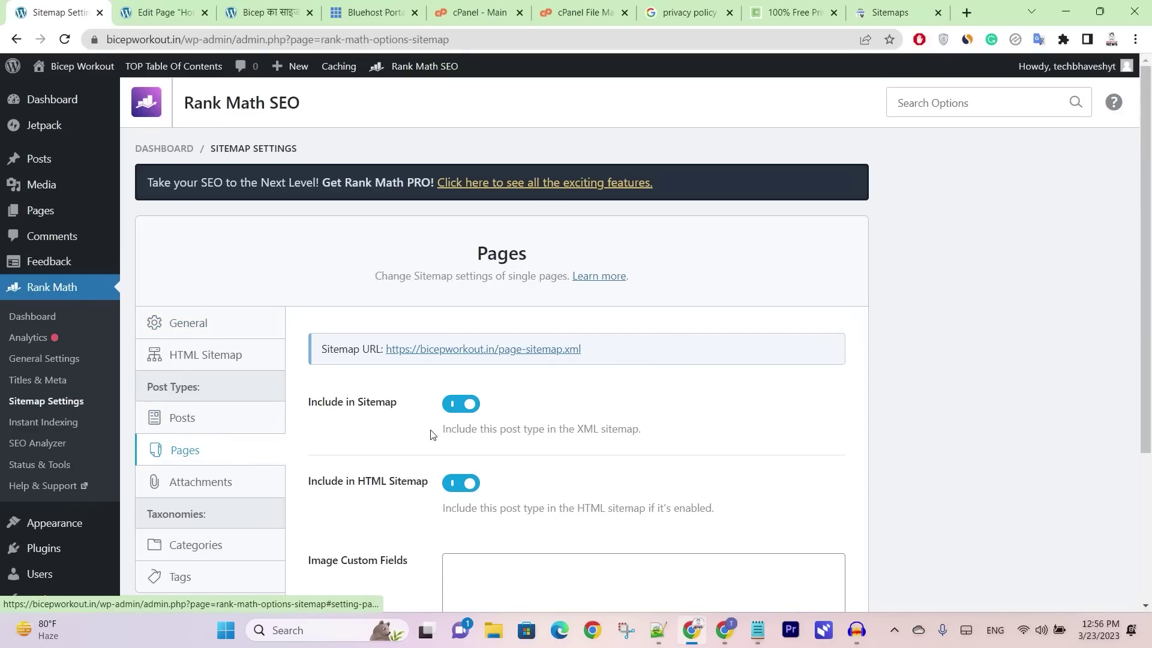
scroll(711, 372, down, 1)
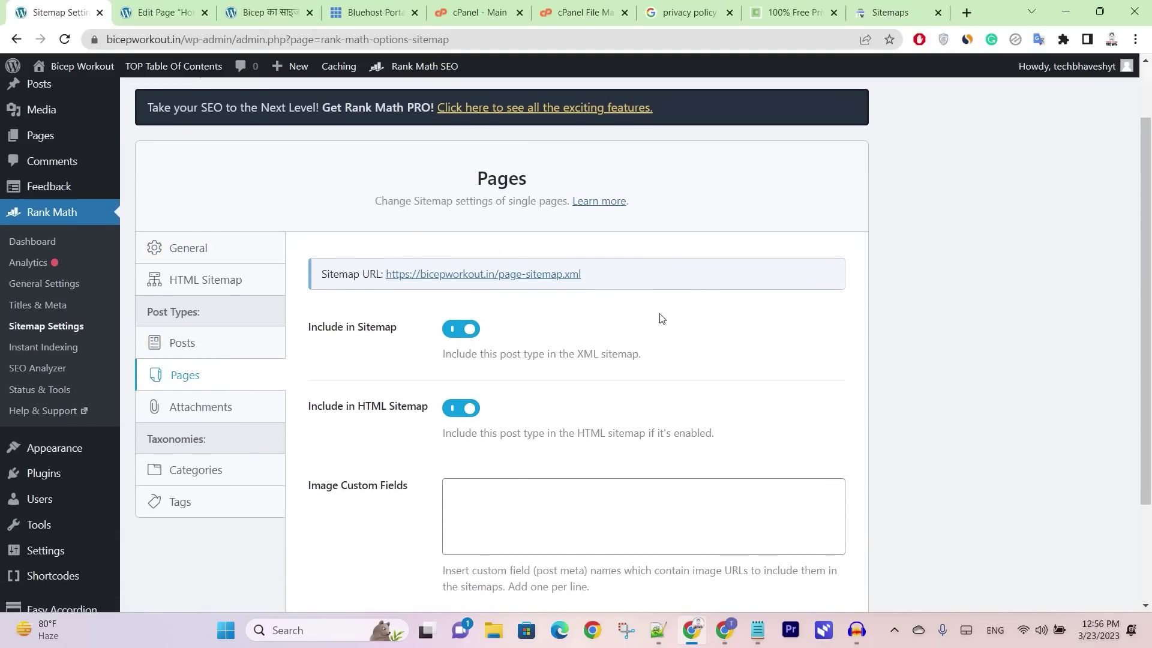
click(869, 8)
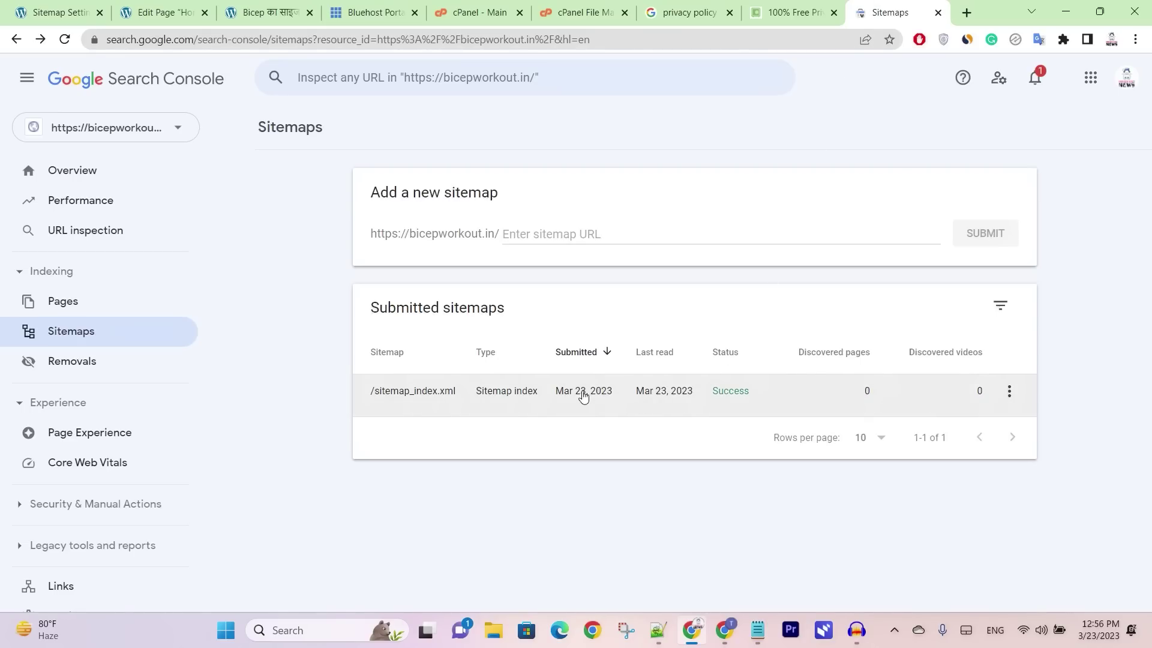
click(414, 393)
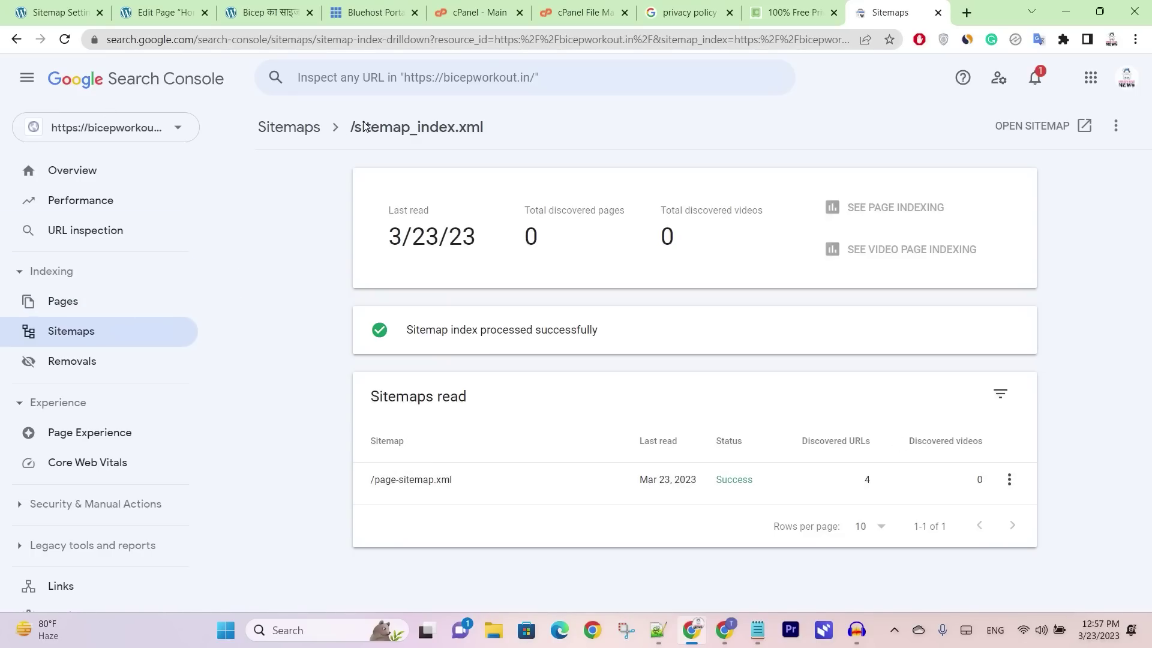
click(380, 78)
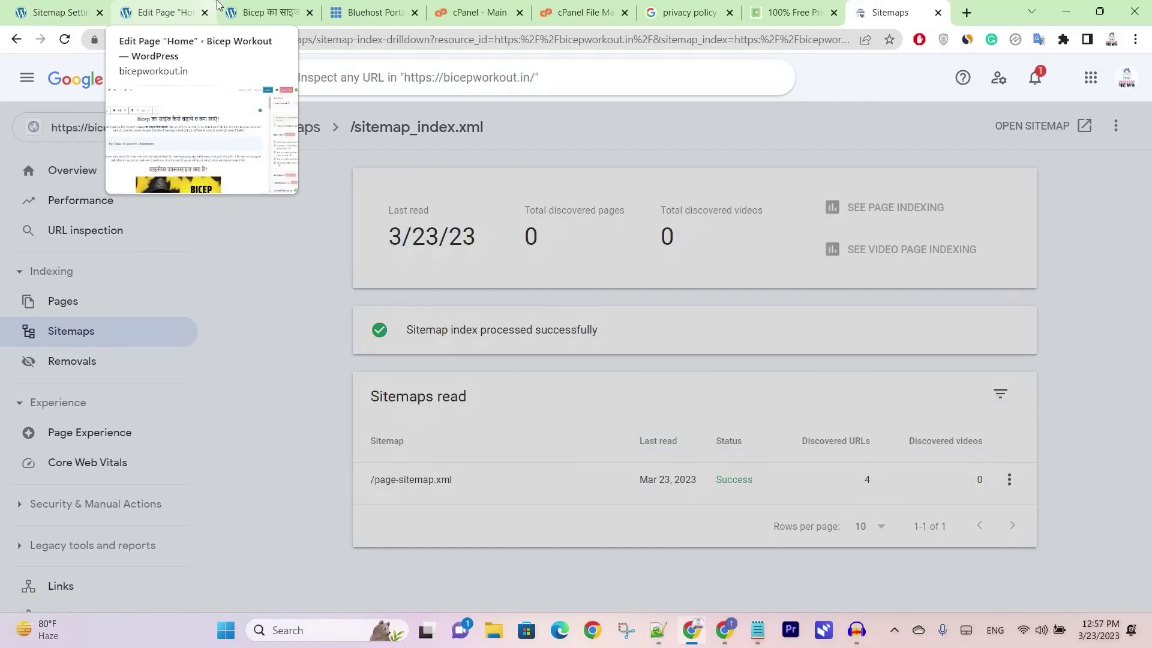
click(245, 5)
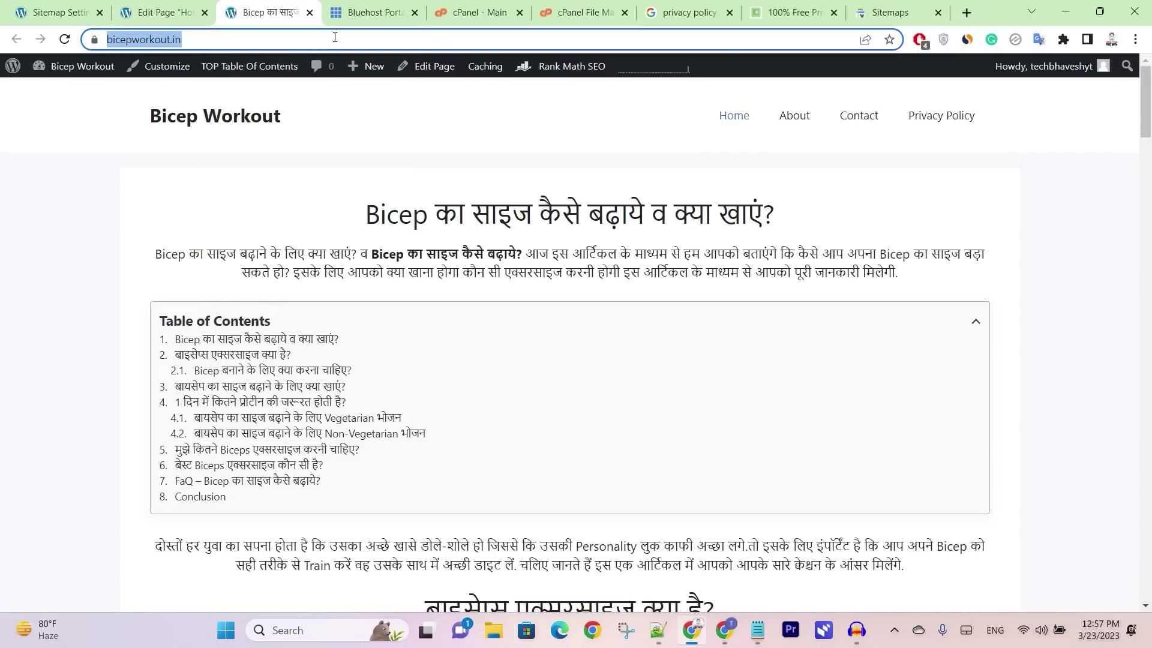
click(888, 12)
click(428, 88)
text(https://bicepworkout.in/)
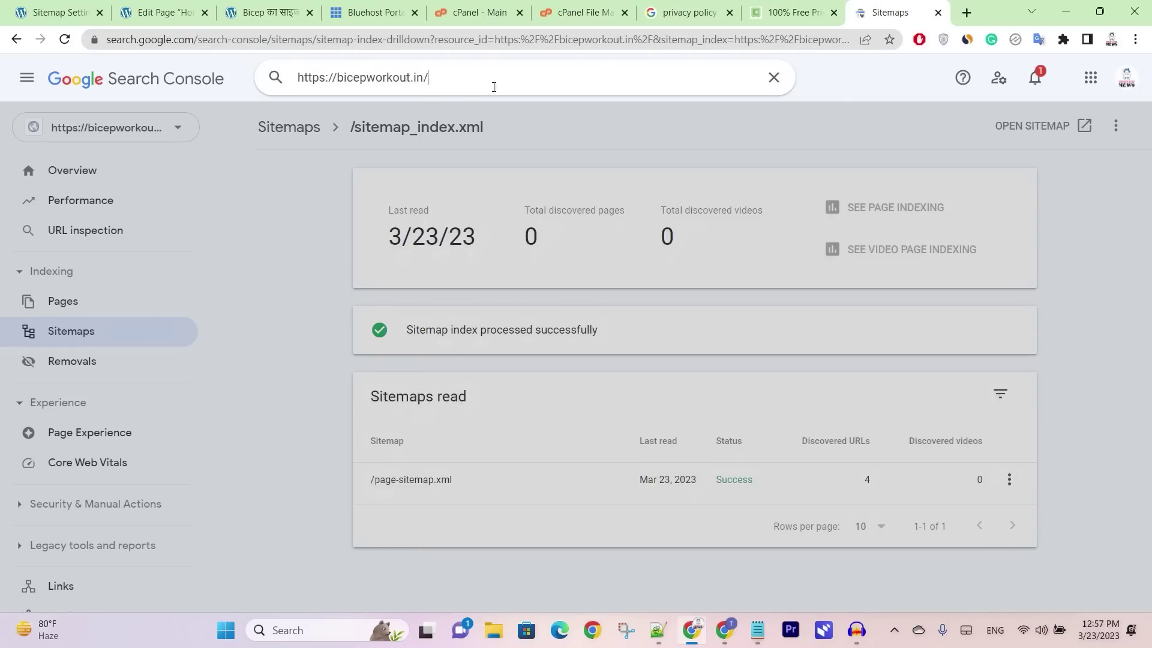
key(Return)
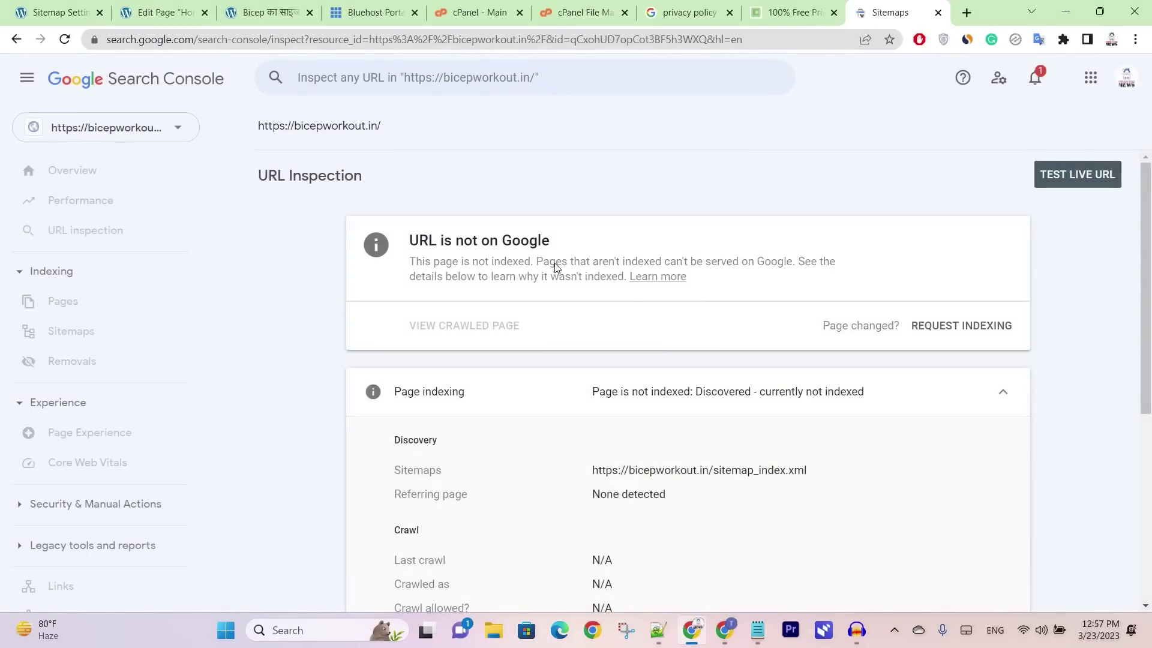
scroll(630, 419, down, 5)
scroll(485, 397, up, 3)
scroll(485, 398, up, 3)
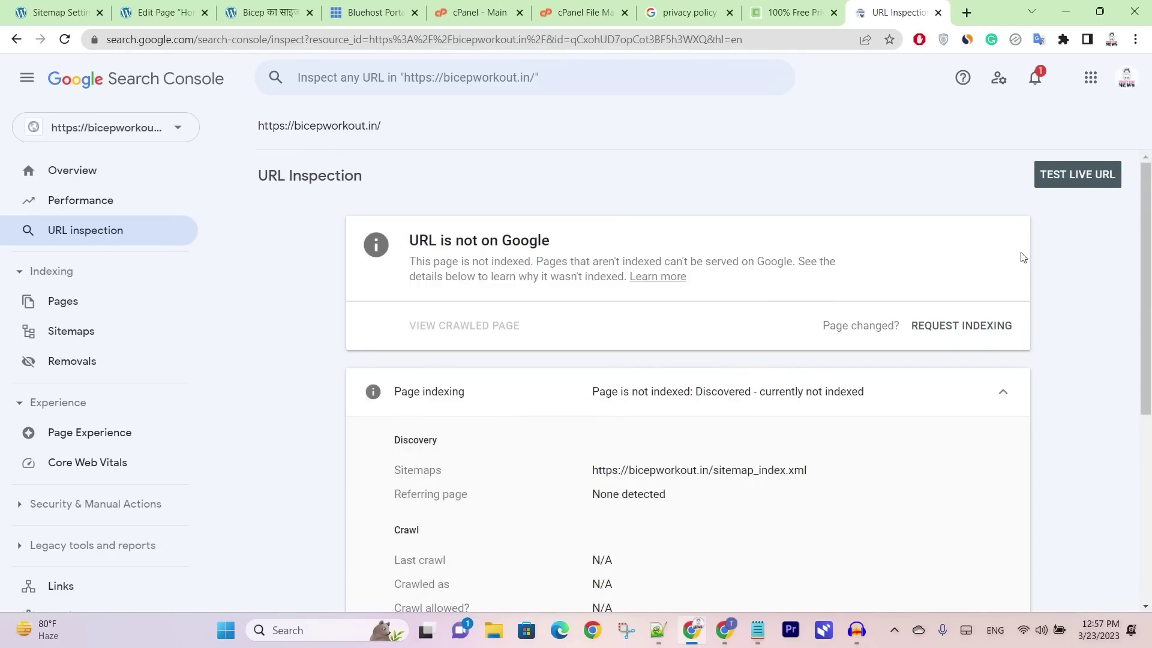